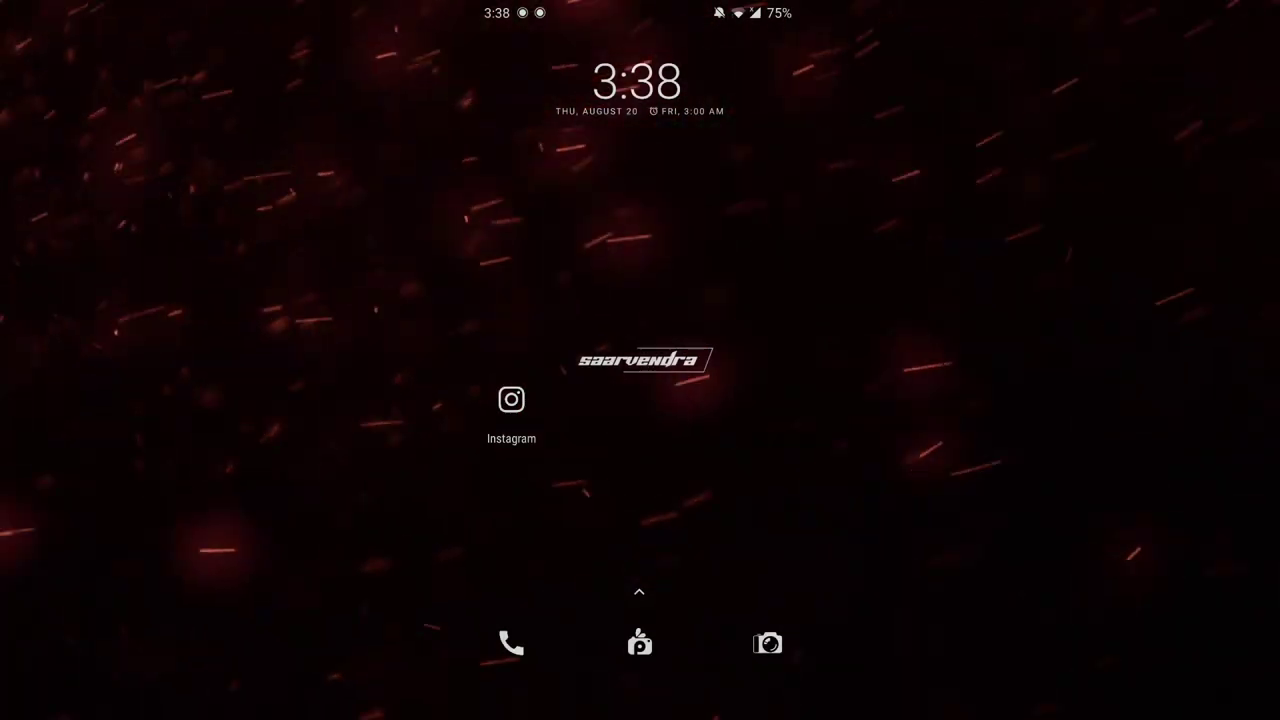
Open Instagram and go to the account's own profile grid.
{"action": "left_click", "coordinate": [532, 400]}
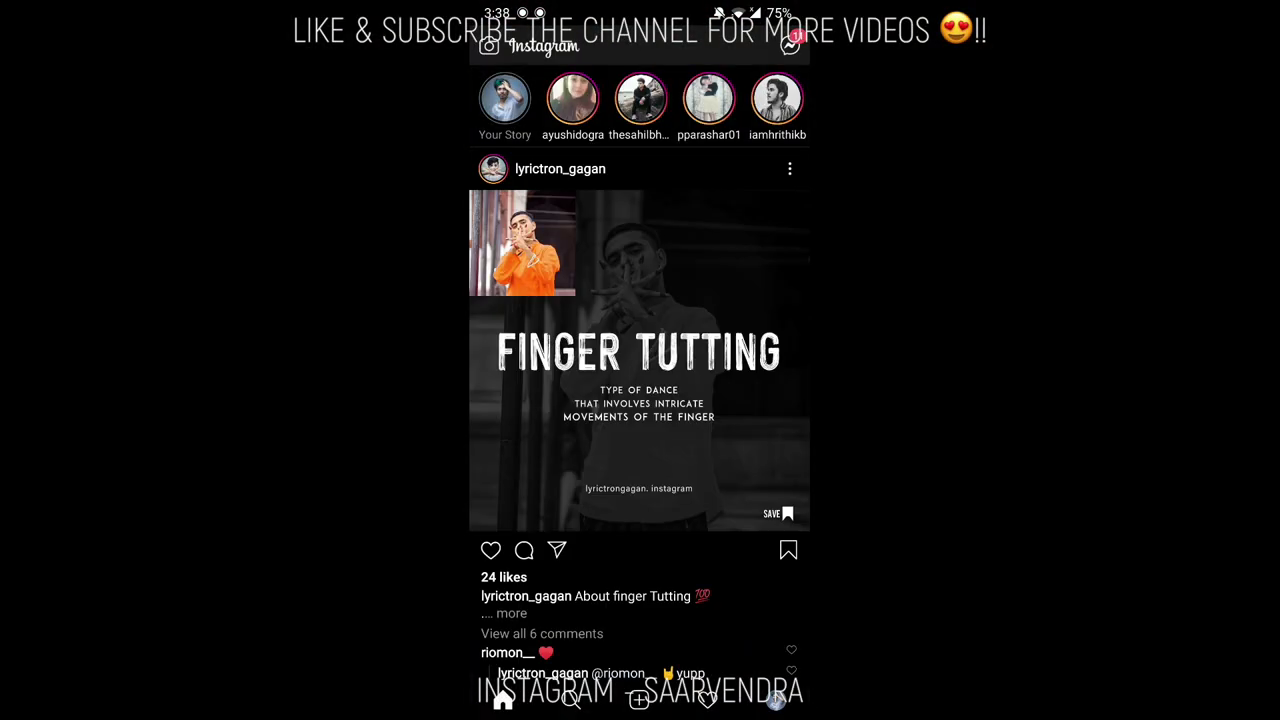
{"action": "left_click", "coordinate": [773, 697]}
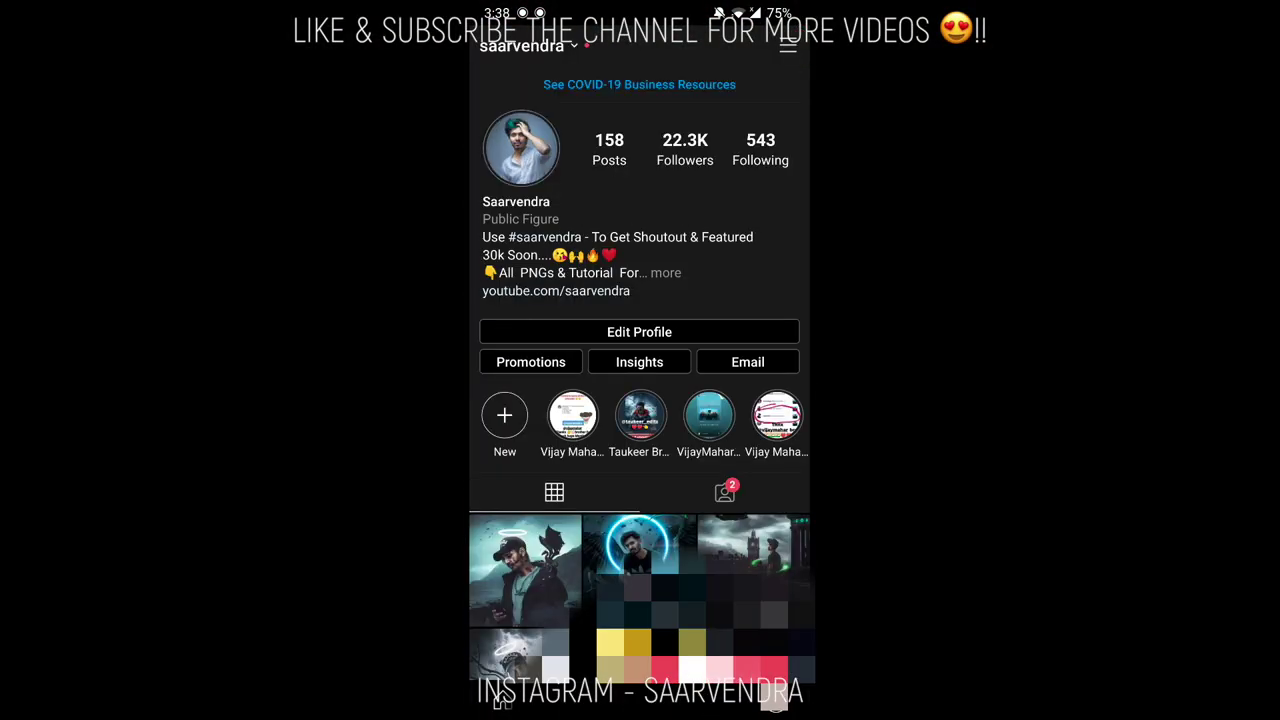
{"action": "scroll", "coordinate": [639, 400], "scroll_direction": "down", "scroll_amount": 3}
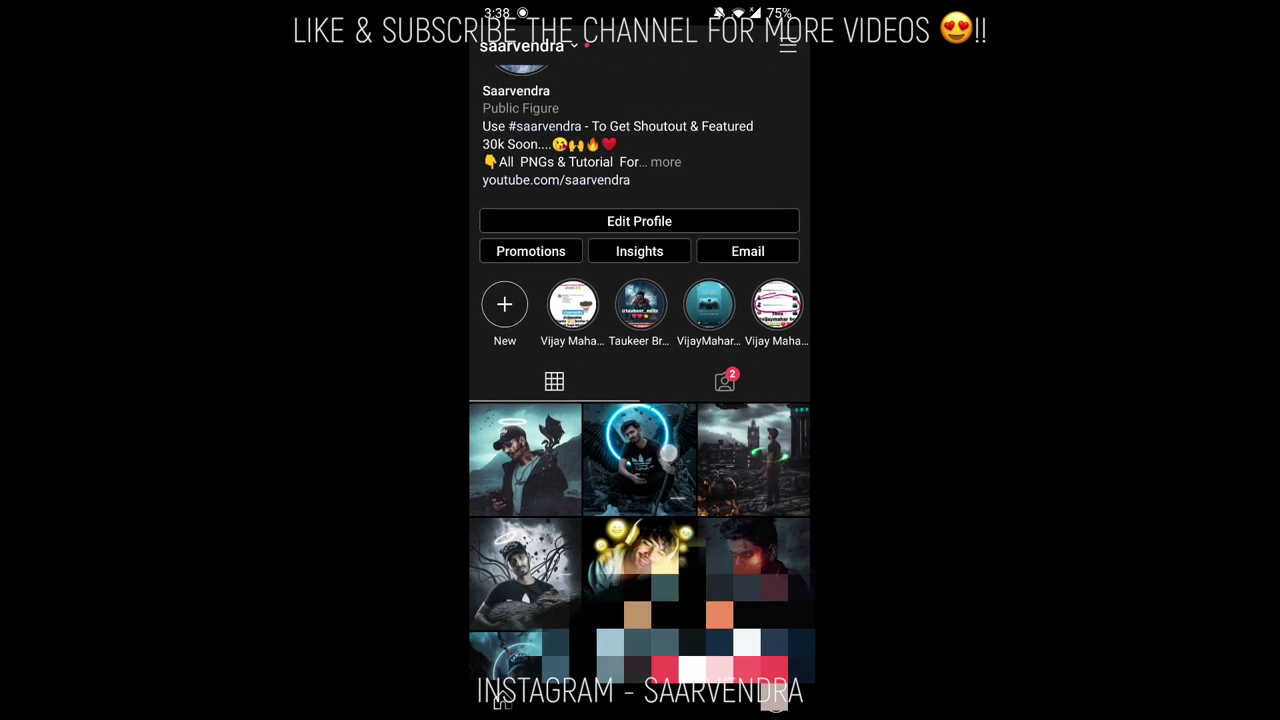
{"action": "scroll", "coordinate": [639, 420], "scroll_direction": "down", "scroll_amount": 4}
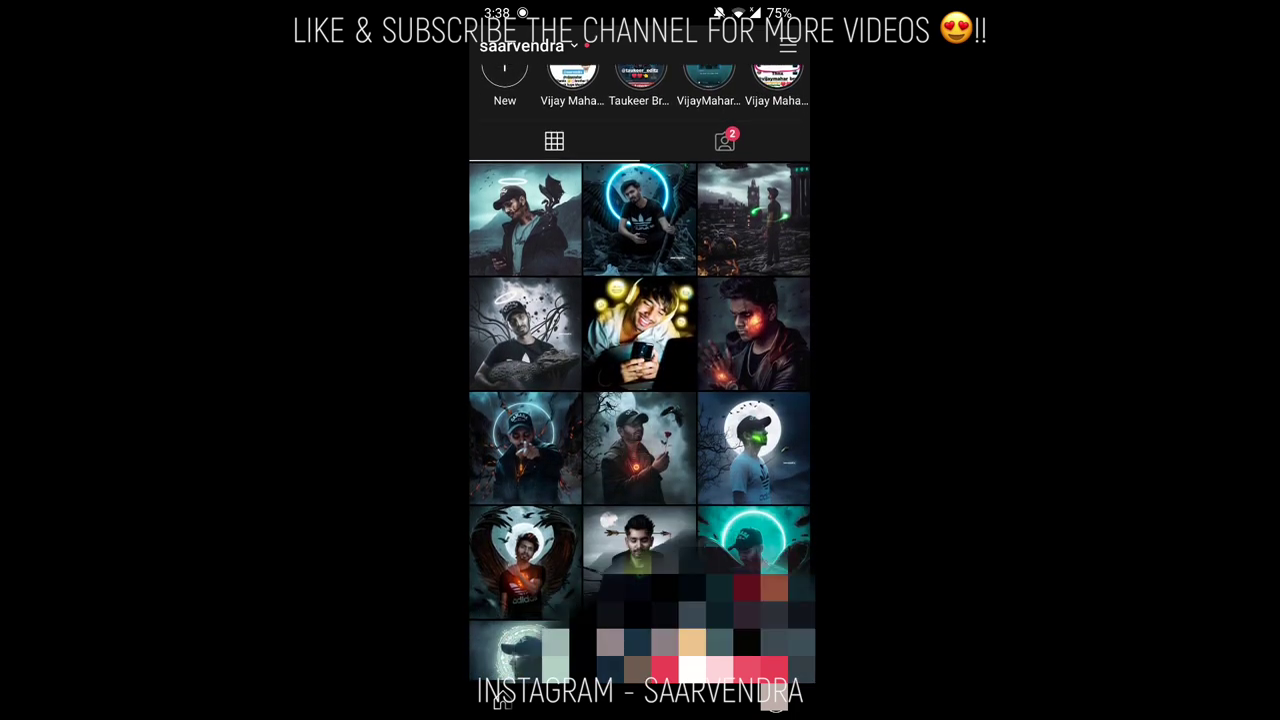
View the Zombie apocalypse post, then return to the profile grid.
{"action": "left_click", "coordinate": [525, 219]}
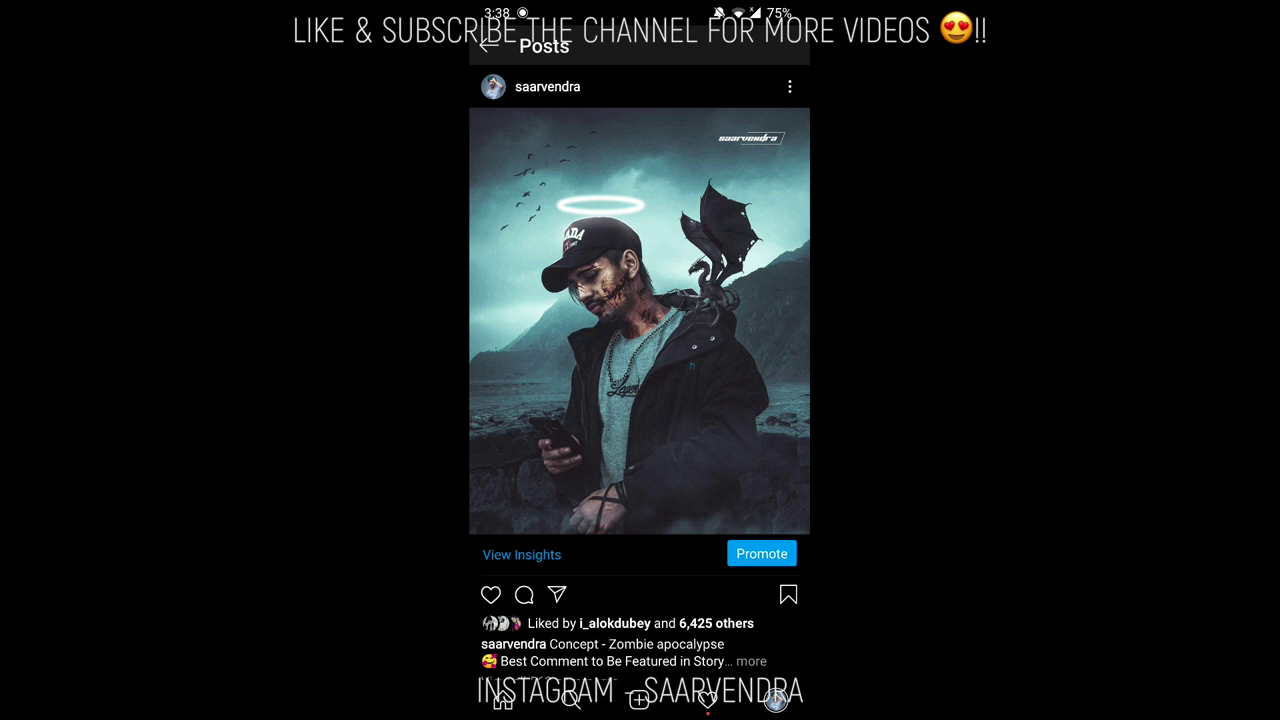
{"action": "scroll", "coordinate": [640, 400], "scroll_direction": "up", "scroll_amount": 2}
{"action": "scroll", "coordinate": [643, 503], "scroll_direction": "down", "scroll_amount": 1}
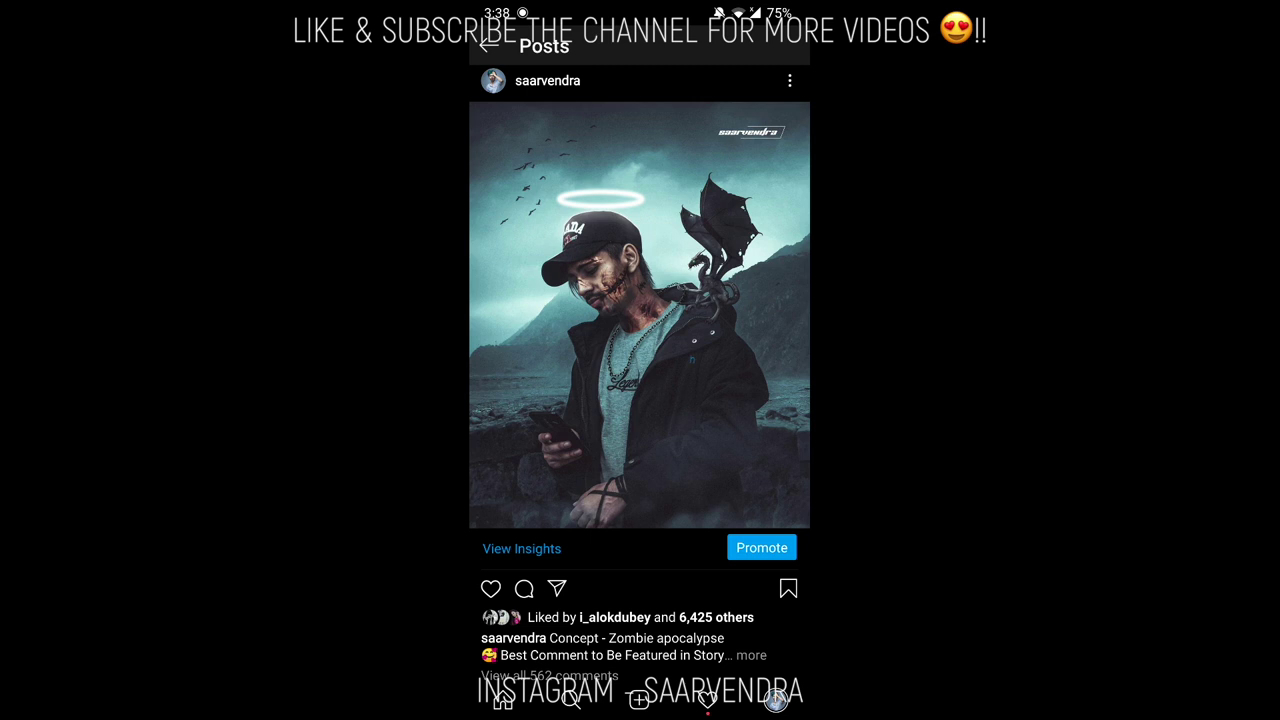
{"action": "left_click_drag", "start_coordinate": [664, 622], "coordinate": [688, 430]}
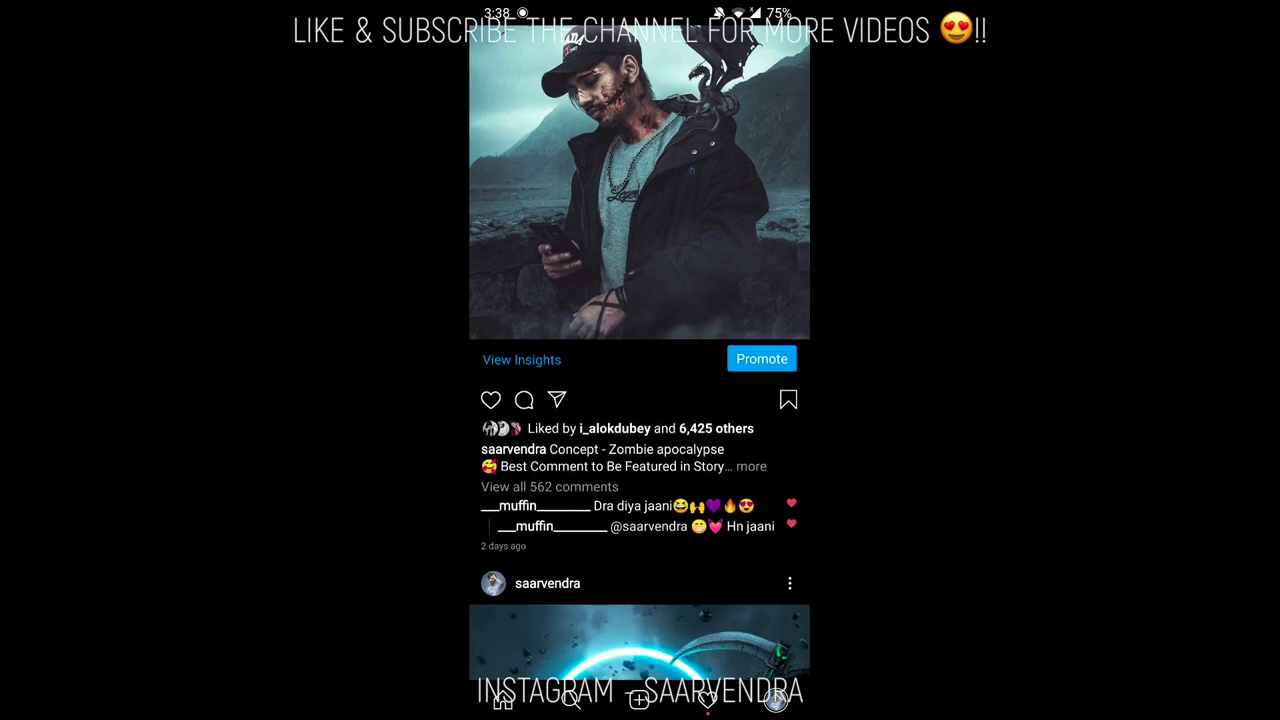
{"action": "scroll", "coordinate": [640, 300], "scroll_direction": "up", "scroll_amount": 3}
{"action": "left_click", "coordinate": [489, 45]}
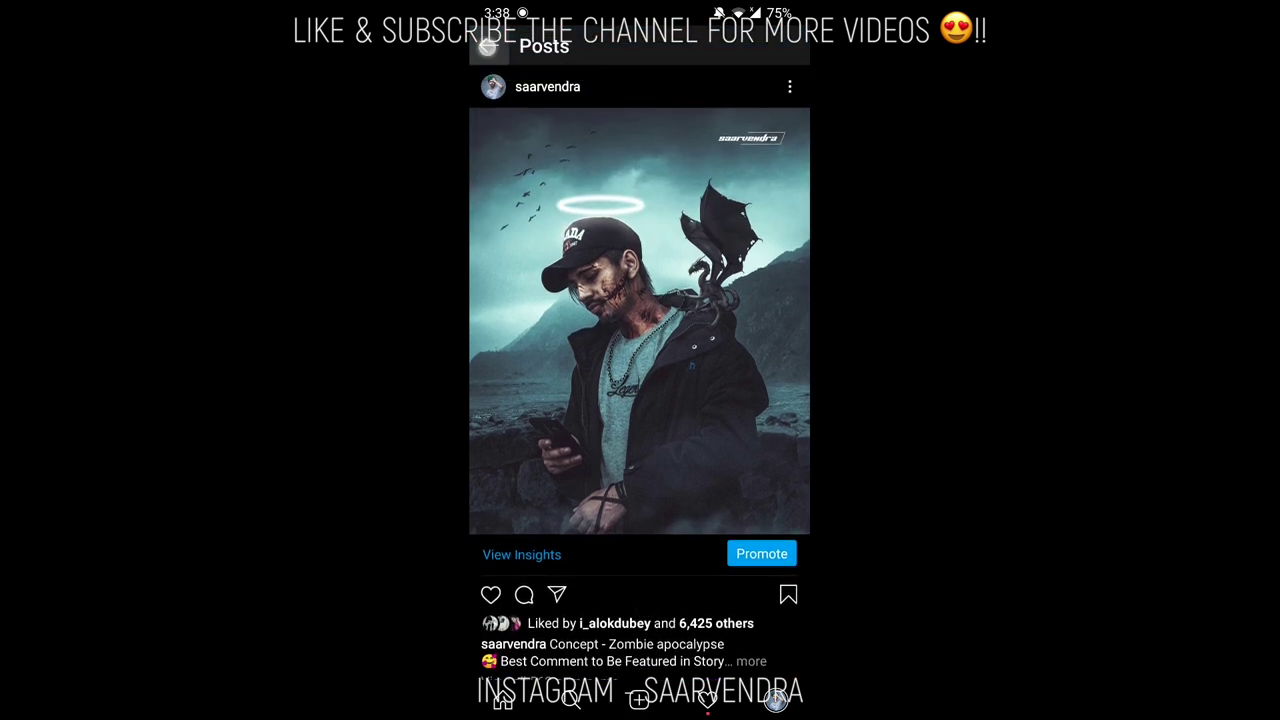
{"action": "scroll", "coordinate": [640, 400], "scroll_direction": "up", "scroll_amount": 5}
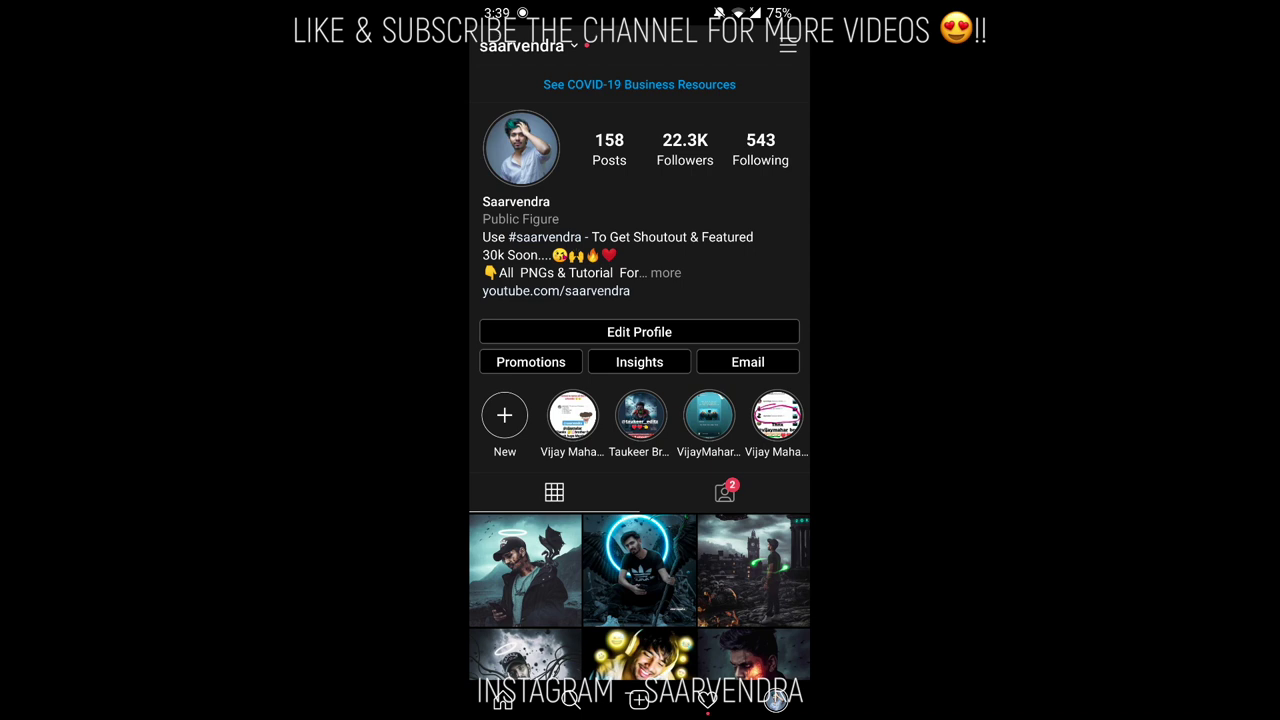
Launch PicsArt, turn on auto-rotate, skip sign-up and start a new edit.
{"action": "left_click", "coordinate": [668, 710]}
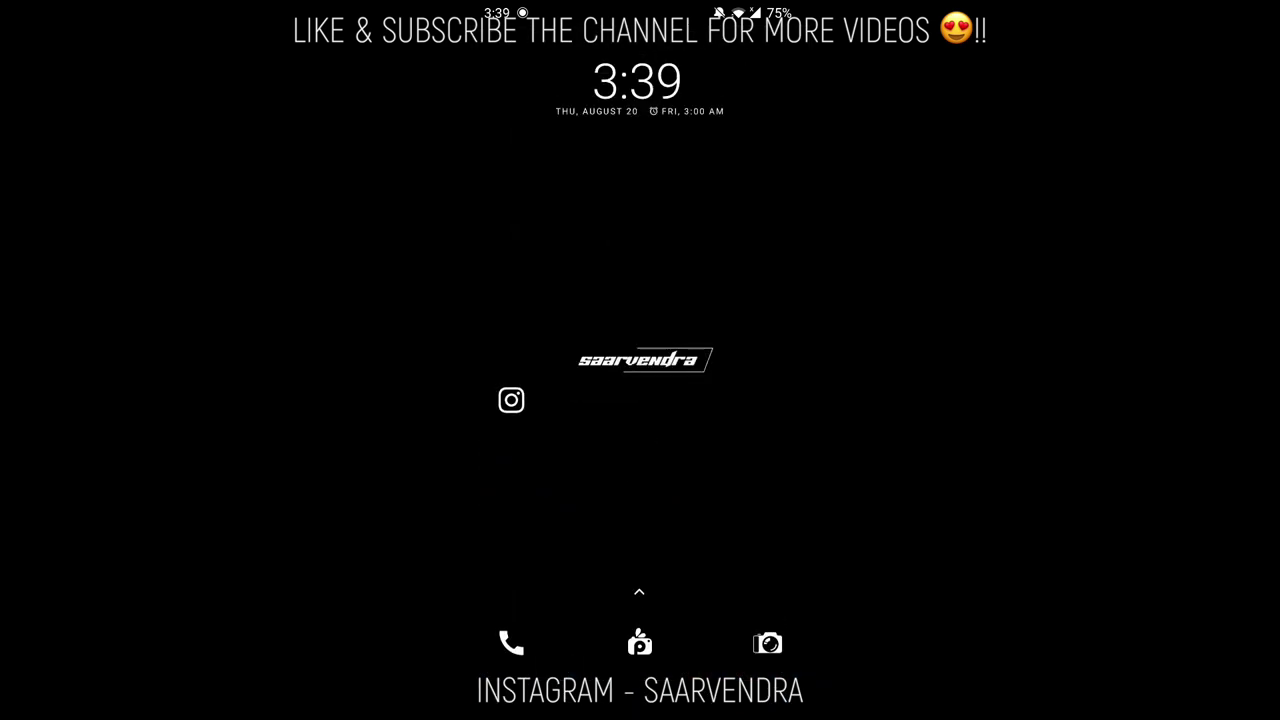
{"action": "left_click", "coordinate": [640, 643]}
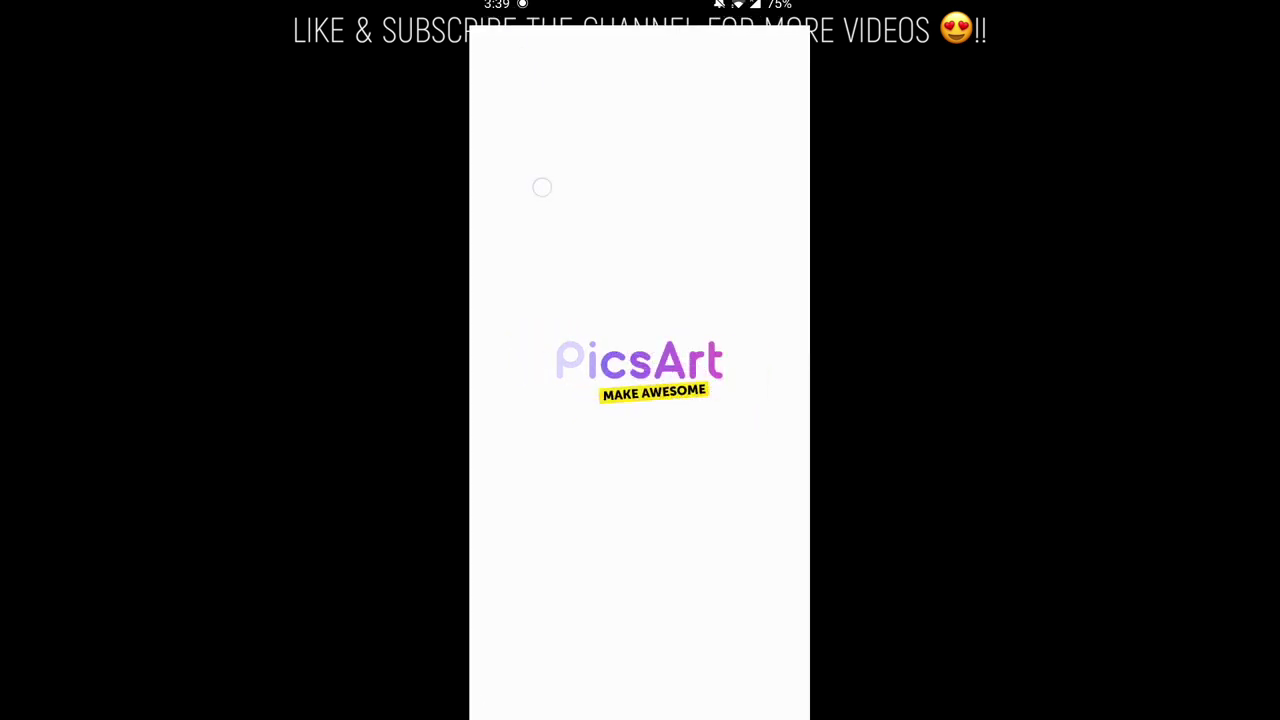
{"action": "left_click_drag", "start_coordinate": [543, 20], "coordinate": [543, 250]}
{"action": "left_click", "coordinate": [777, 93]}
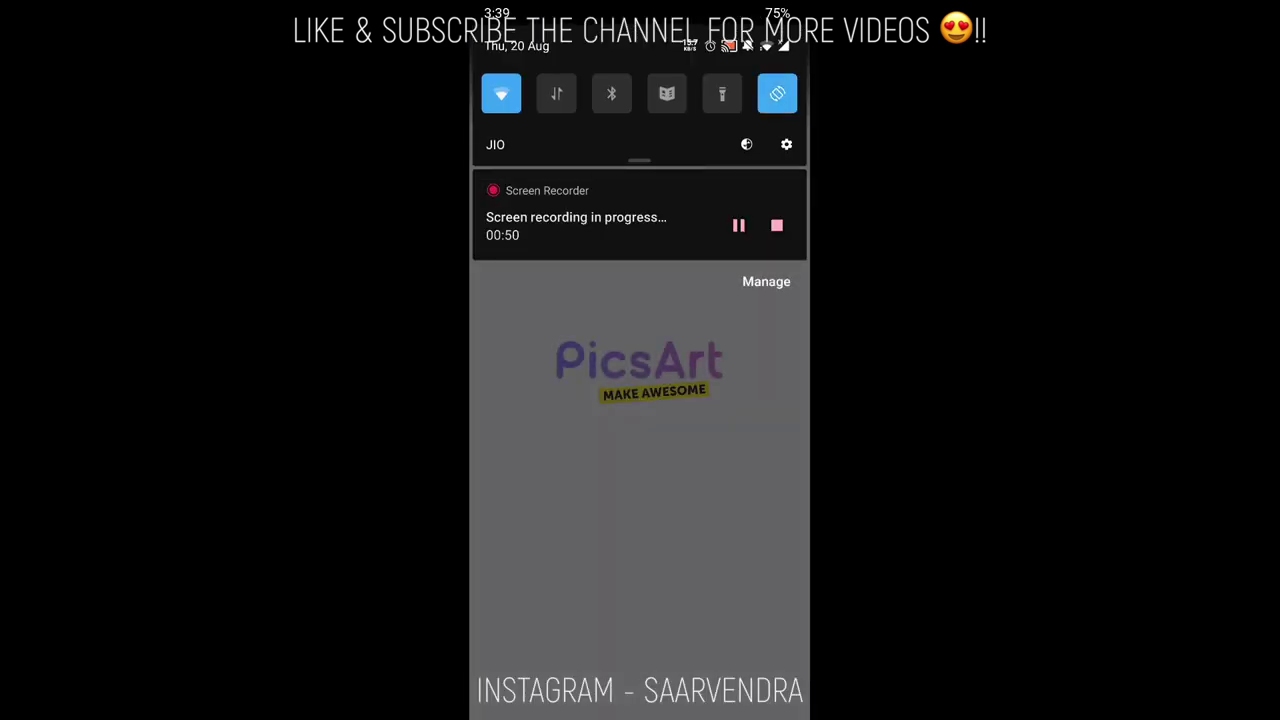
{"action": "left_click", "coordinate": [640, 527]}
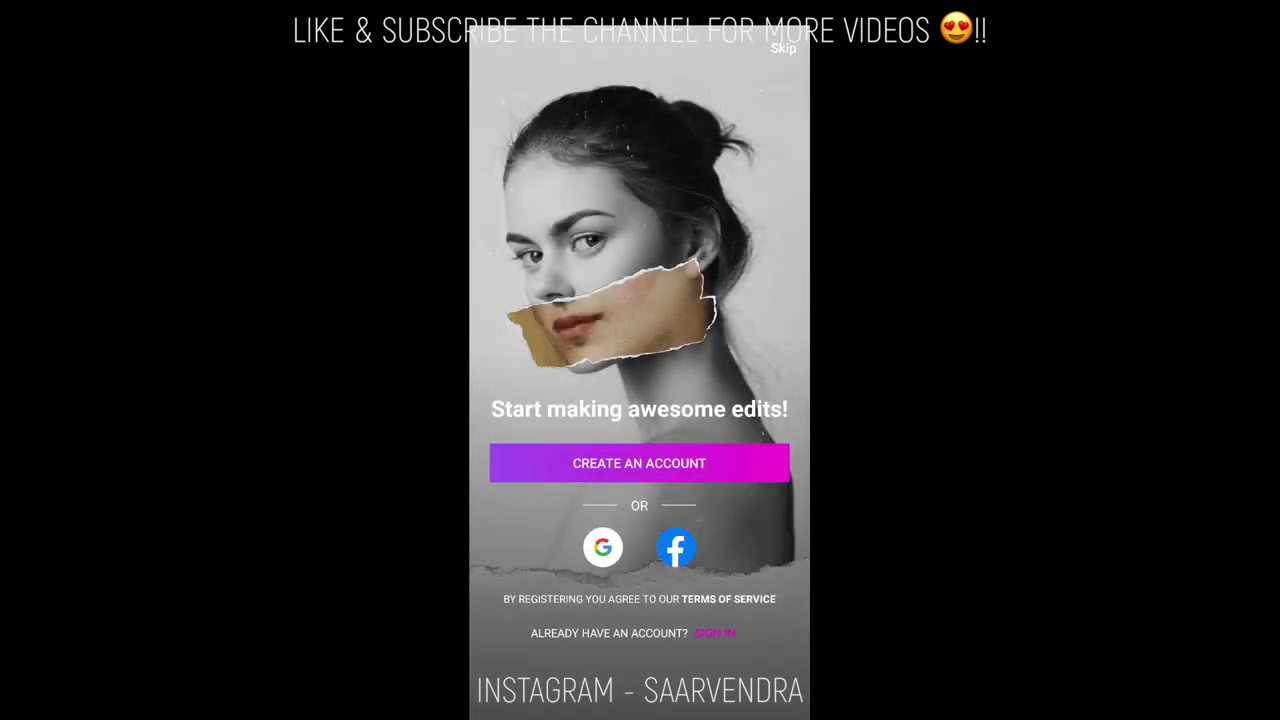
{"action": "left_click", "coordinate": [783, 48]}
{"action": "left_click", "coordinate": [640, 694]}
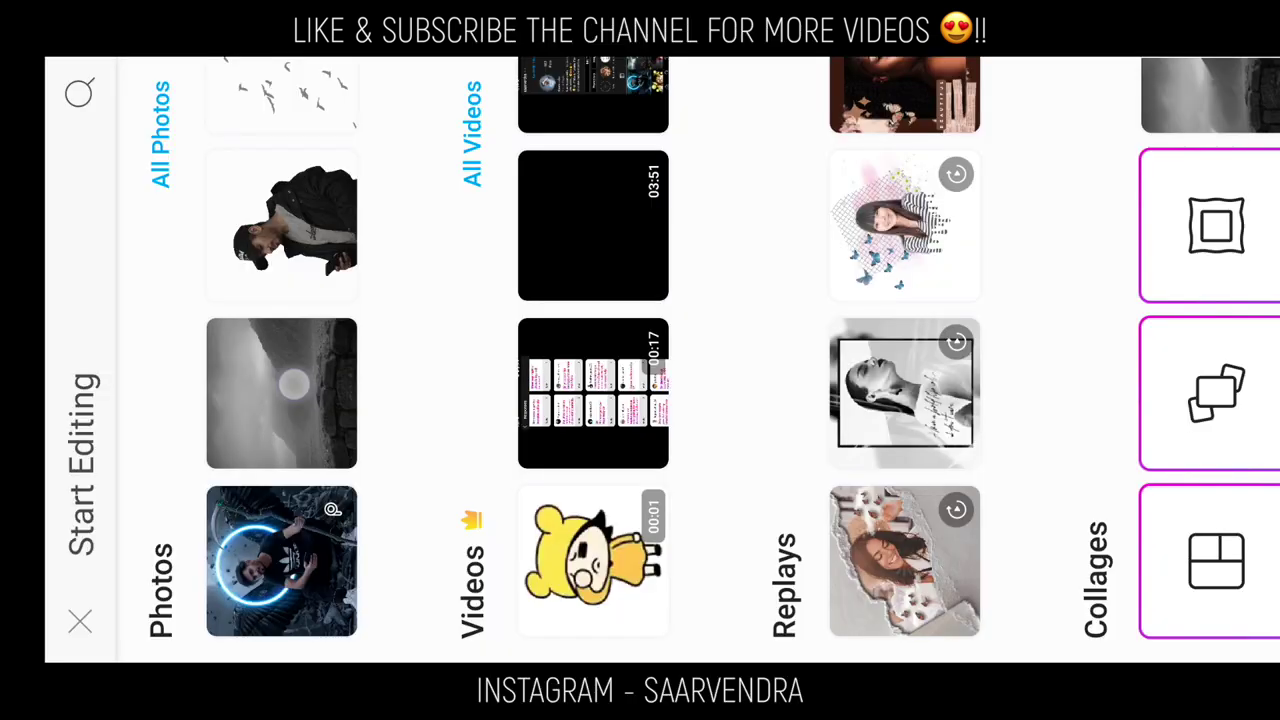
Open the grey mountain photo and add the man-in-cap photo as a layer.
{"action": "left_click", "coordinate": [280, 394]}
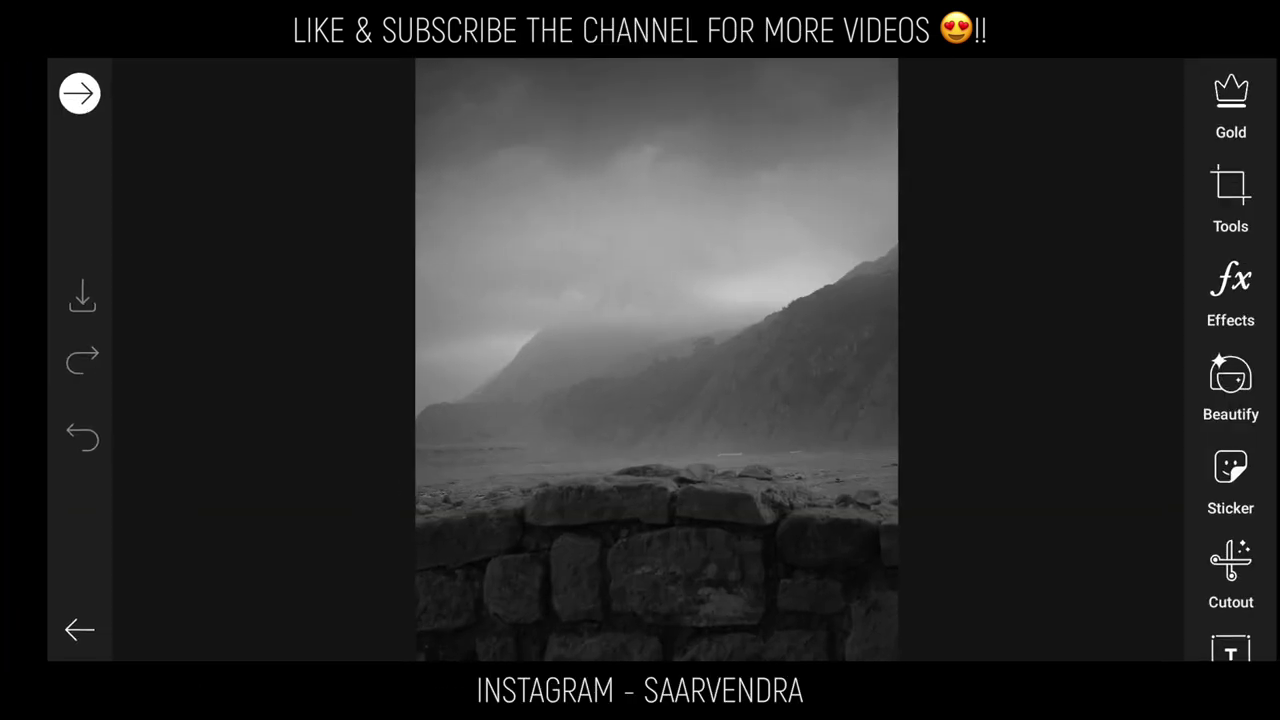
{"action": "scroll", "coordinate": [670, 544], "scroll_direction": "down", "scroll_amount": 2}
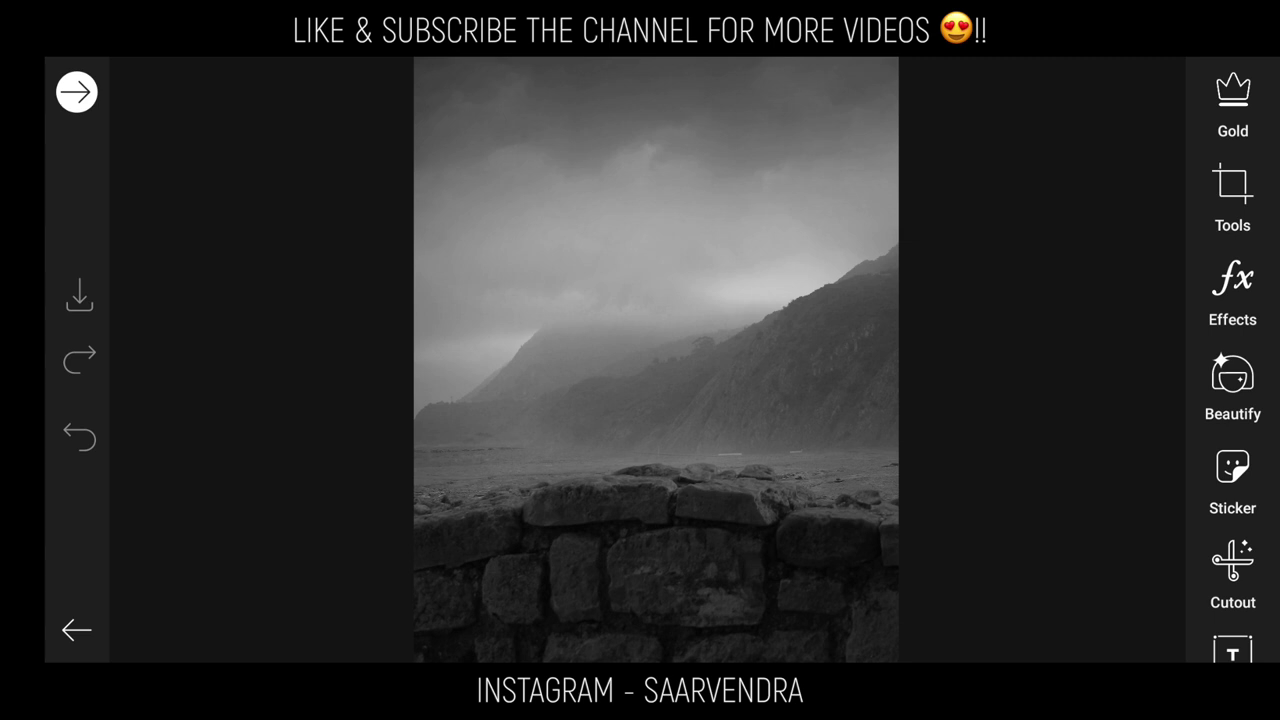
{"action": "left_click_drag", "start_coordinate": [1229, 407], "coordinate": [1229, 257]}
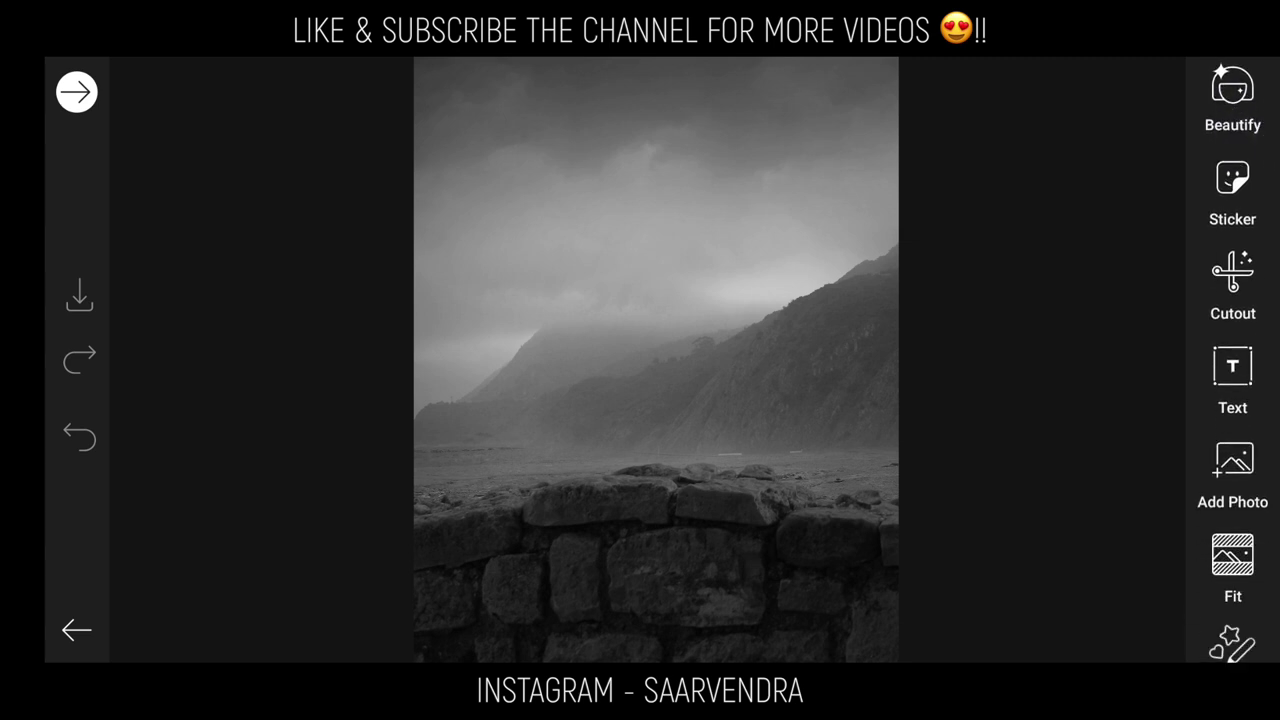
{"action": "left_click_drag", "start_coordinate": [1234, 503], "coordinate": [1234, 349]}
{"action": "left_click", "coordinate": [1238, 312]}
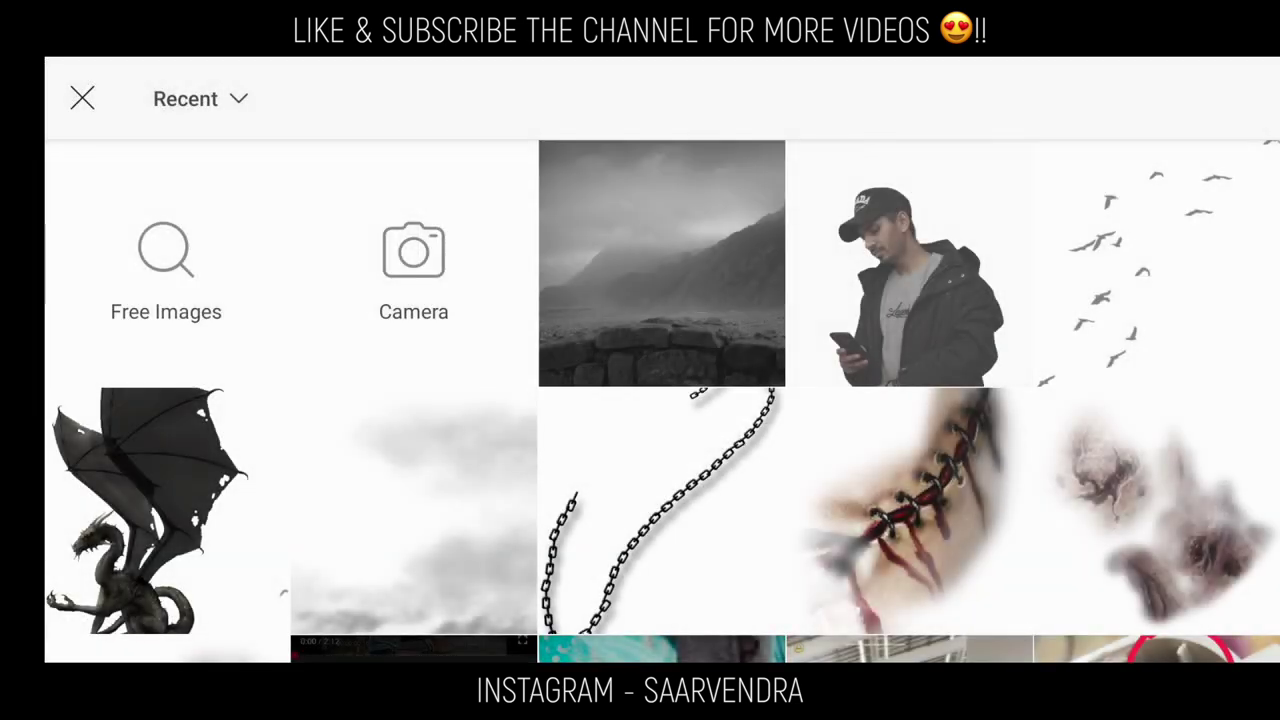
{"action": "left_click", "coordinate": [893, 286]}
{"action": "left_click", "coordinate": [1211, 98]}
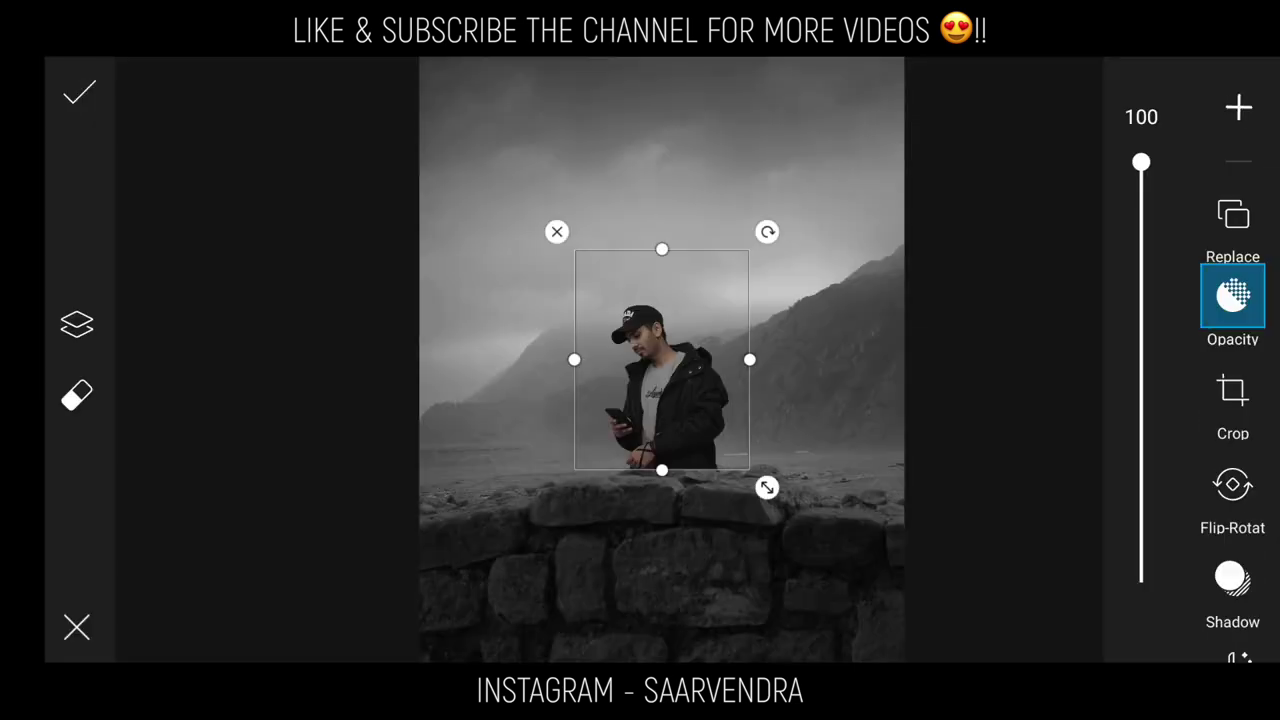
Scale and centre the man photo to fill most of the canvas.
{"action": "left_click_drag", "start_coordinate": [767, 487], "coordinate": [961, 654]}
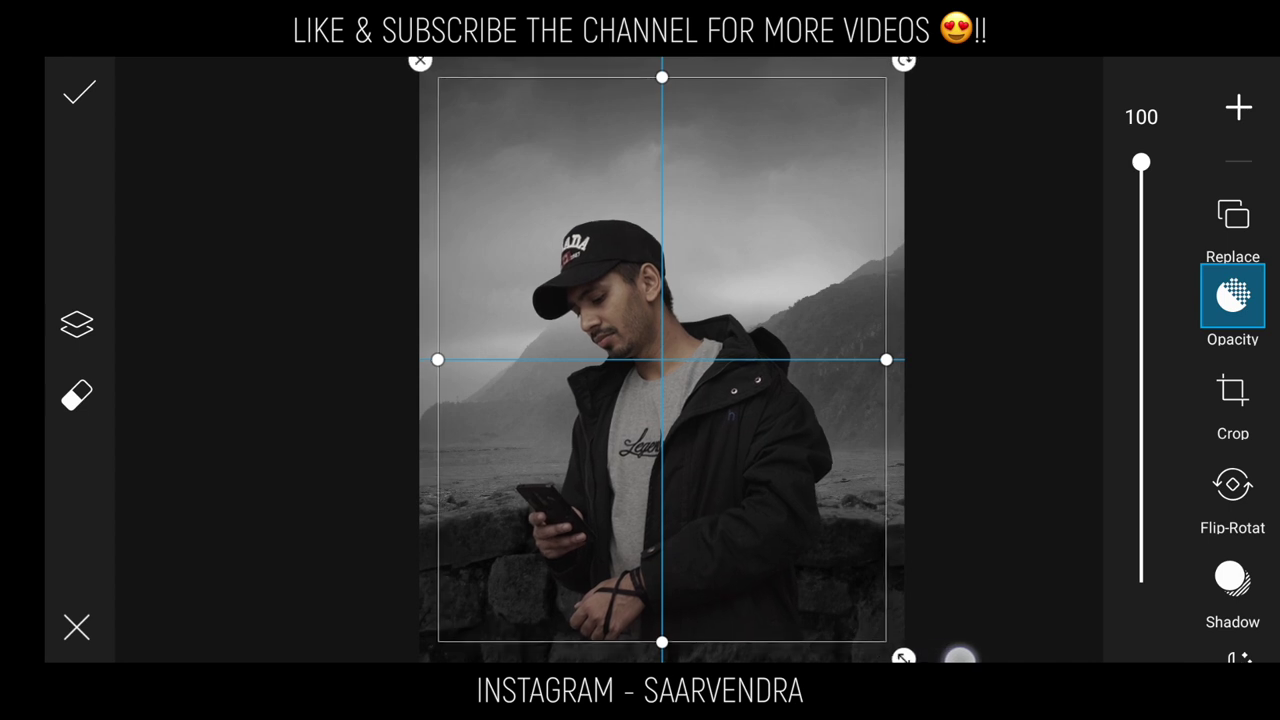
{"action": "left_click_drag", "start_coordinate": [349, 514], "coordinate": [414, 491]}
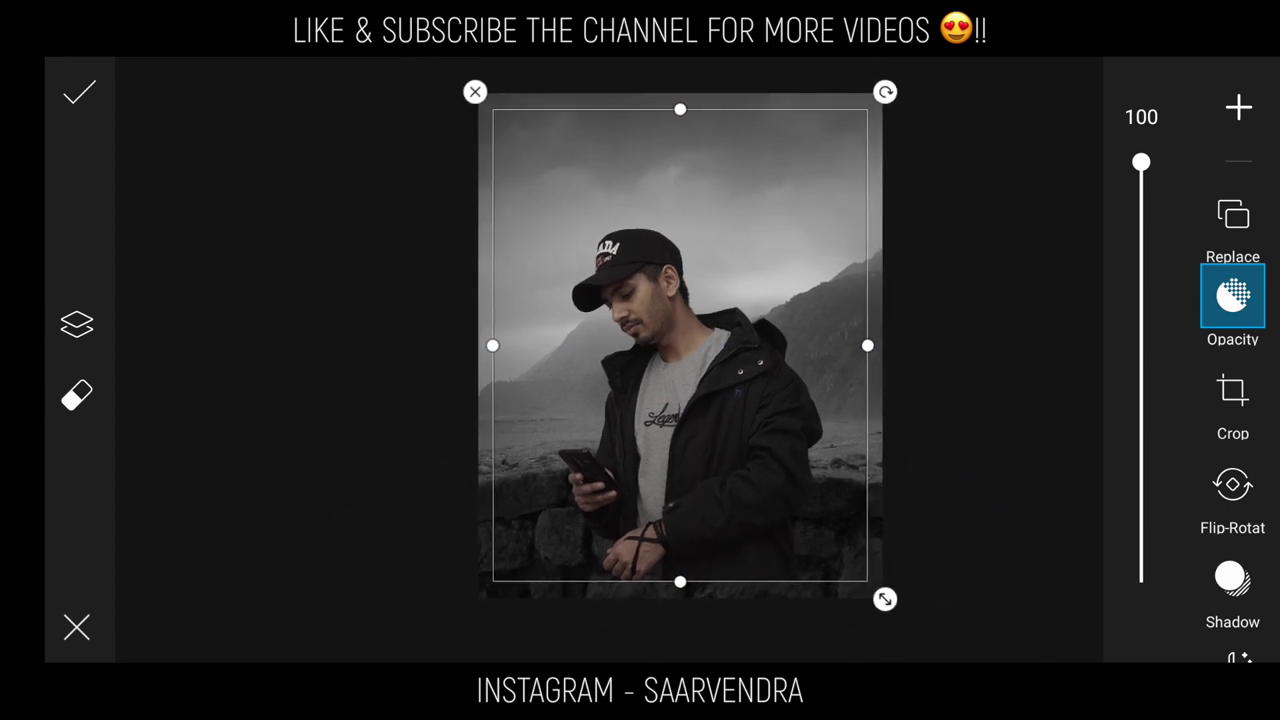
{"action": "left_click_drag", "start_coordinate": [886, 600], "coordinate": [903, 618]}
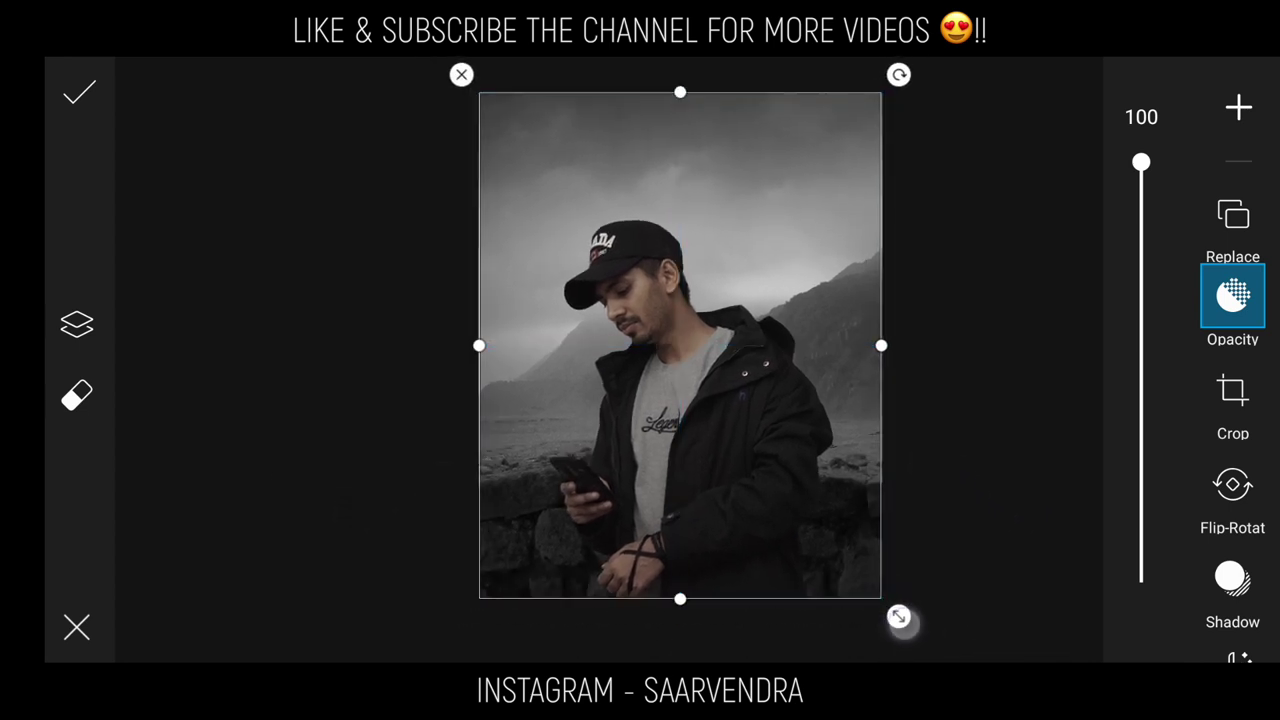
{"action": "mouse_move", "coordinate": [420, 470]}
{"action": "left_mouse_down"}
{"action": "mouse_move", "coordinate": [377, 470]}
{"action": "mouse_move", "coordinate": [383, 500]}
{"action": "left_mouse_up"}
{"action": "left_click_drag", "start_coordinate": [1233, 600], "coordinate": [1233, 320]}
{"action": "left_click_drag", "start_coordinate": [1234, 485], "coordinate": [1234, 351]}
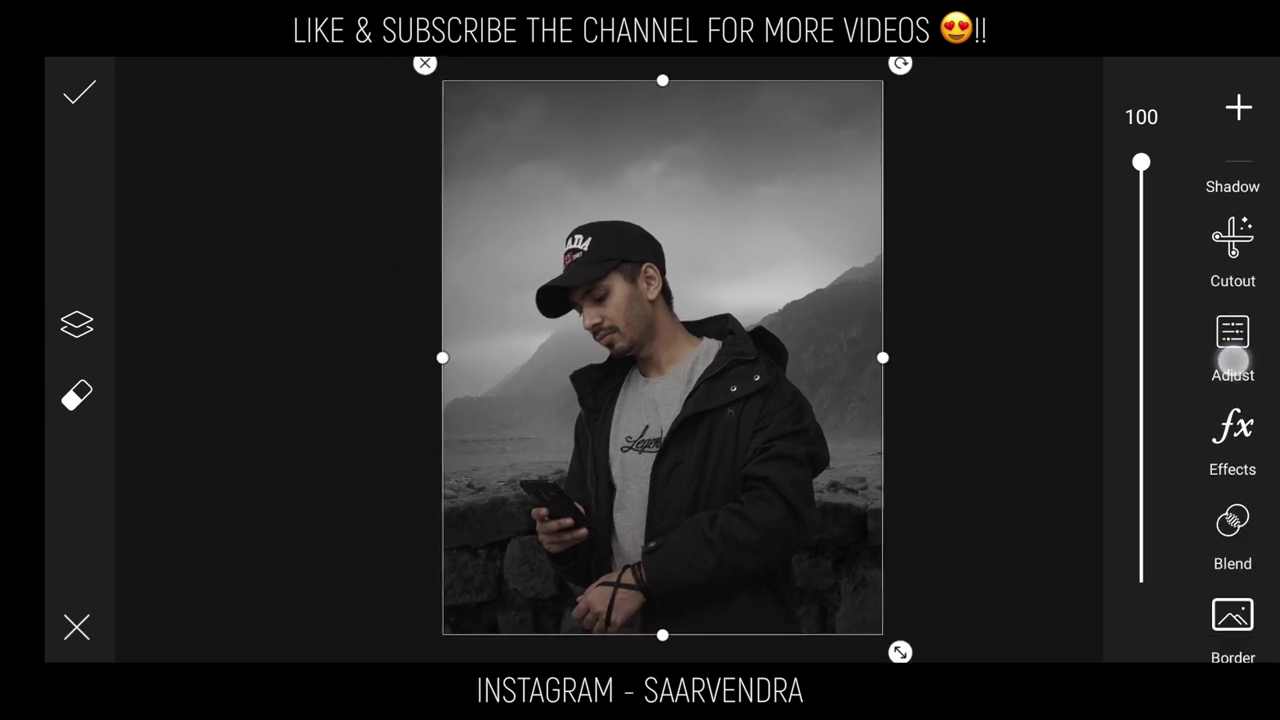
Darken the man layer's brightness to -29, leaving contrast at 0.
{"action": "left_click", "coordinate": [1233, 320]}
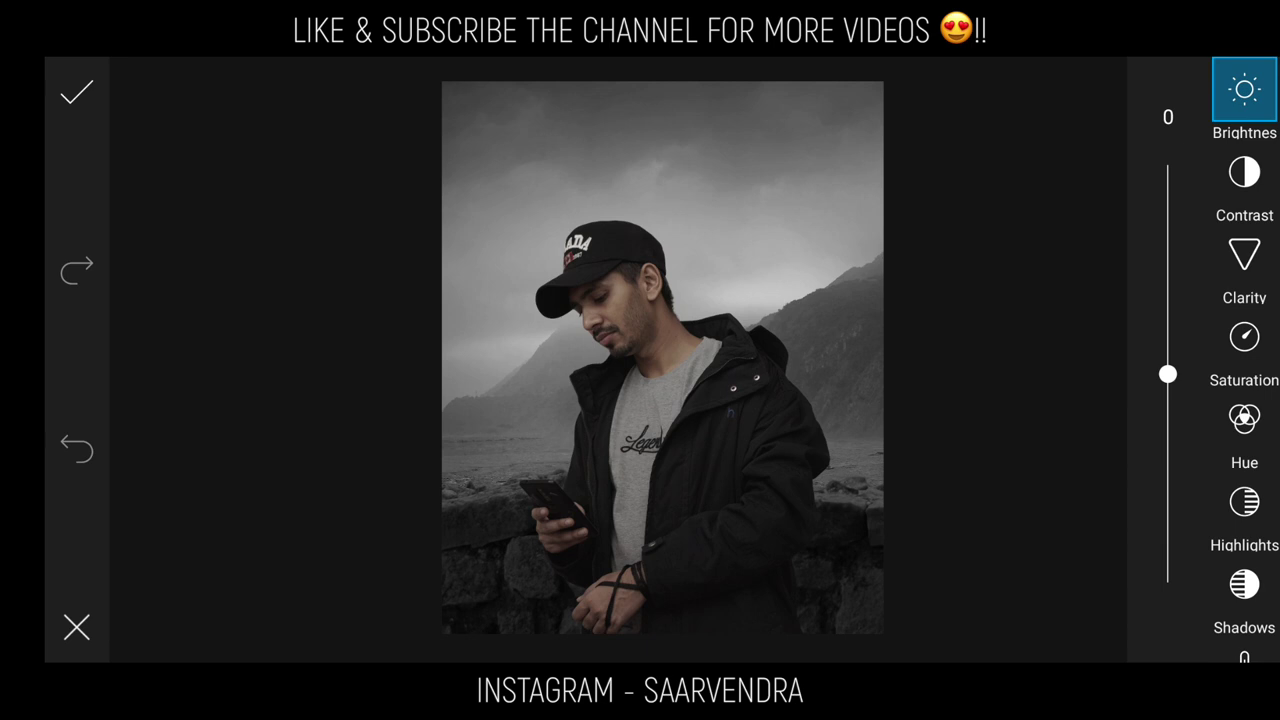
{"action": "mouse_move", "coordinate": [1168, 374]}
{"action": "left_mouse_down"}
{"action": "mouse_move", "coordinate": [1168, 459]}
{"action": "mouse_move", "coordinate": [1166, 260]}
{"action": "mouse_move", "coordinate": [1168, 446]}
{"action": "left_mouse_up"}
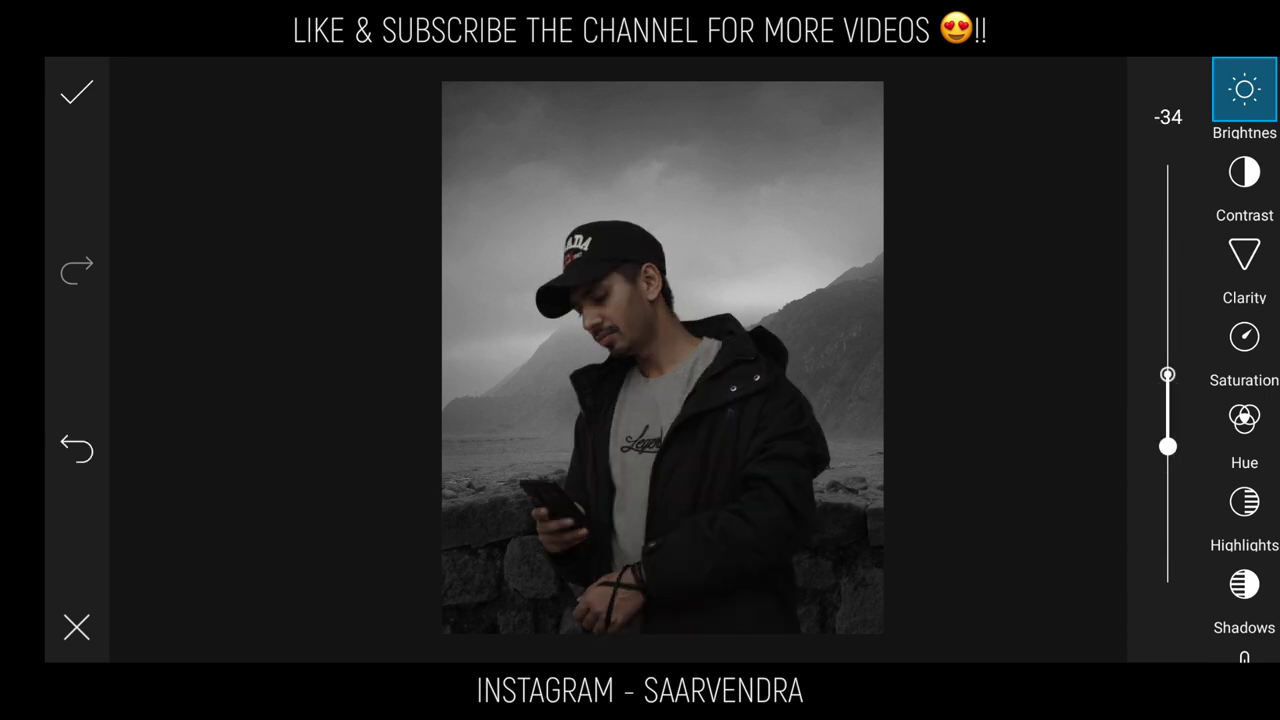
{"action": "scroll", "coordinate": [658, 418], "scroll_direction": "up", "scroll_amount": 3}
{"action": "scroll", "coordinate": [676, 412], "scroll_direction": "down", "scroll_amount": 1}
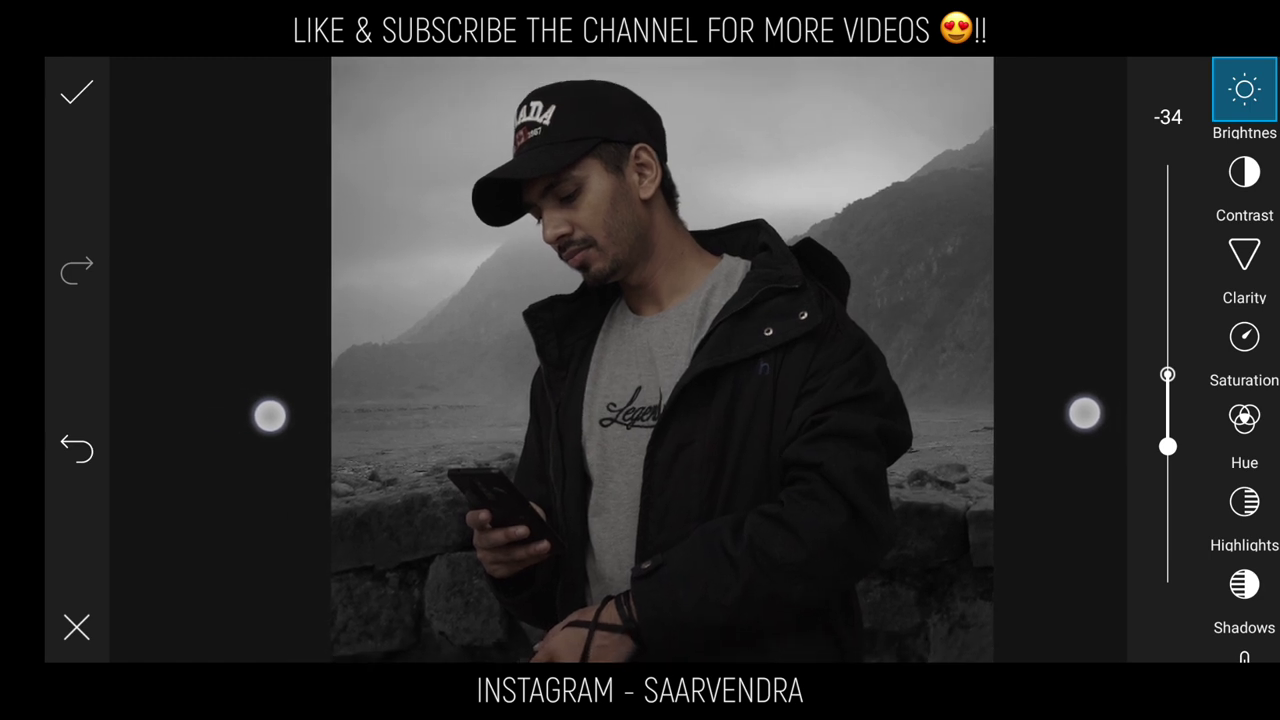
{"action": "mouse_move", "coordinate": [1168, 446]}
{"action": "left_mouse_down"}
{"action": "mouse_move", "coordinate": [1166, 403]}
{"action": "mouse_move", "coordinate": [1178, 432]}
{"action": "mouse_move", "coordinate": [1197, 421]}
{"action": "mouse_move", "coordinate": [1197, 434]}
{"action": "left_mouse_up"}
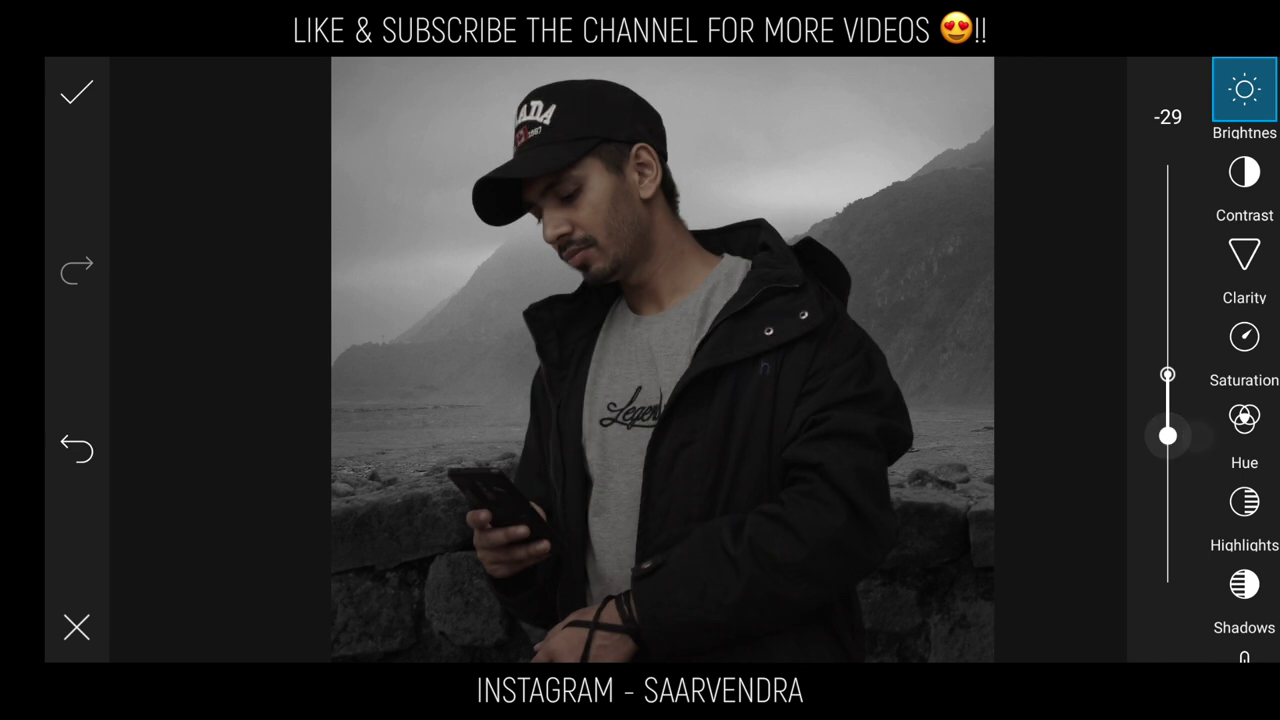
{"action": "left_click", "coordinate": [1244, 172]}
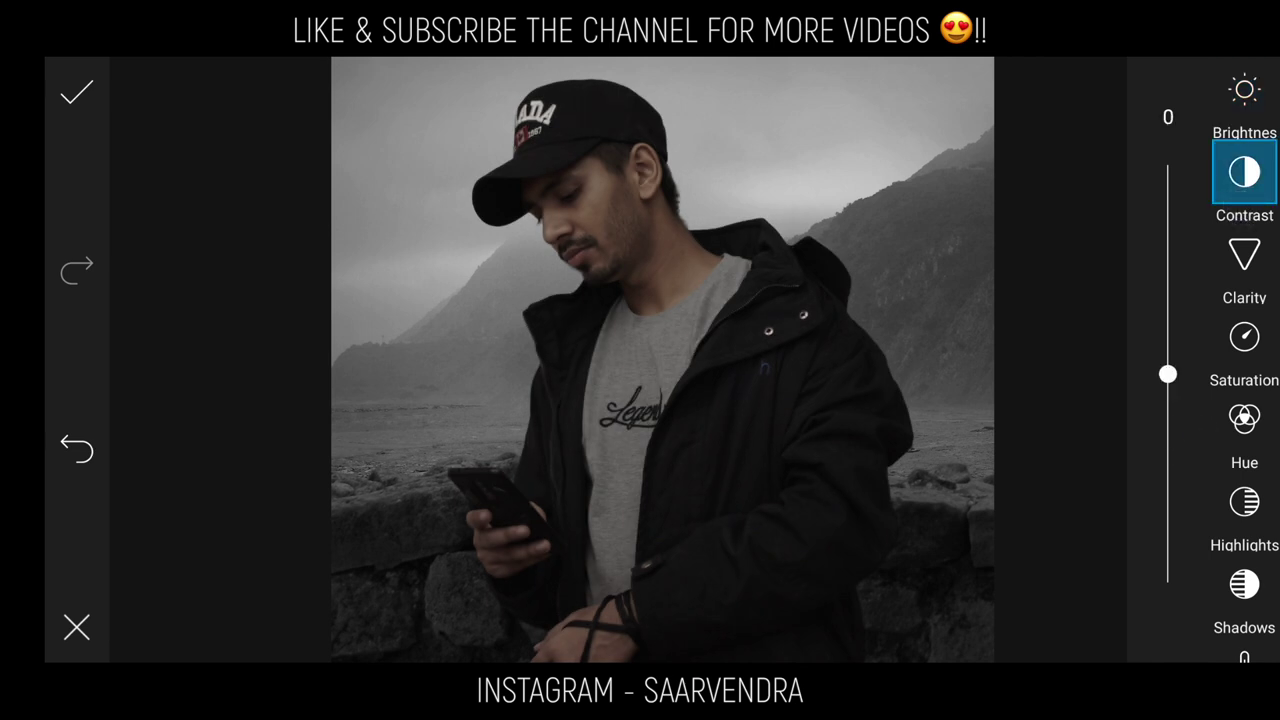
{"action": "mouse_move", "coordinate": [1178, 374]}
{"action": "left_mouse_down"}
{"action": "mouse_move", "coordinate": [1180, 303]}
{"action": "mouse_move", "coordinate": [1186, 417]}
{"action": "mouse_move", "coordinate": [1201, 374]}
{"action": "mouse_move", "coordinate": [1168, 422]}
{"action": "mouse_move", "coordinate": [1172, 398]}
{"action": "left_mouse_up"}
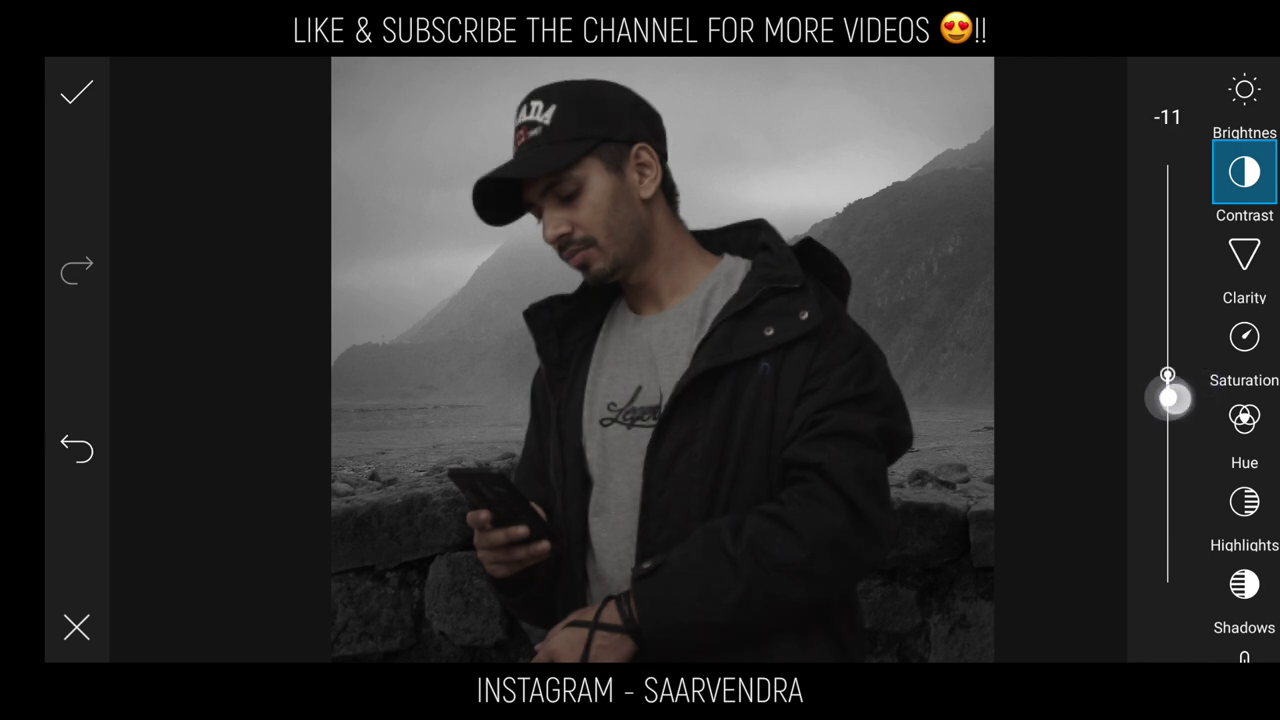
{"action": "scroll", "coordinate": [648, 523], "scroll_direction": "down", "scroll_amount": 3}
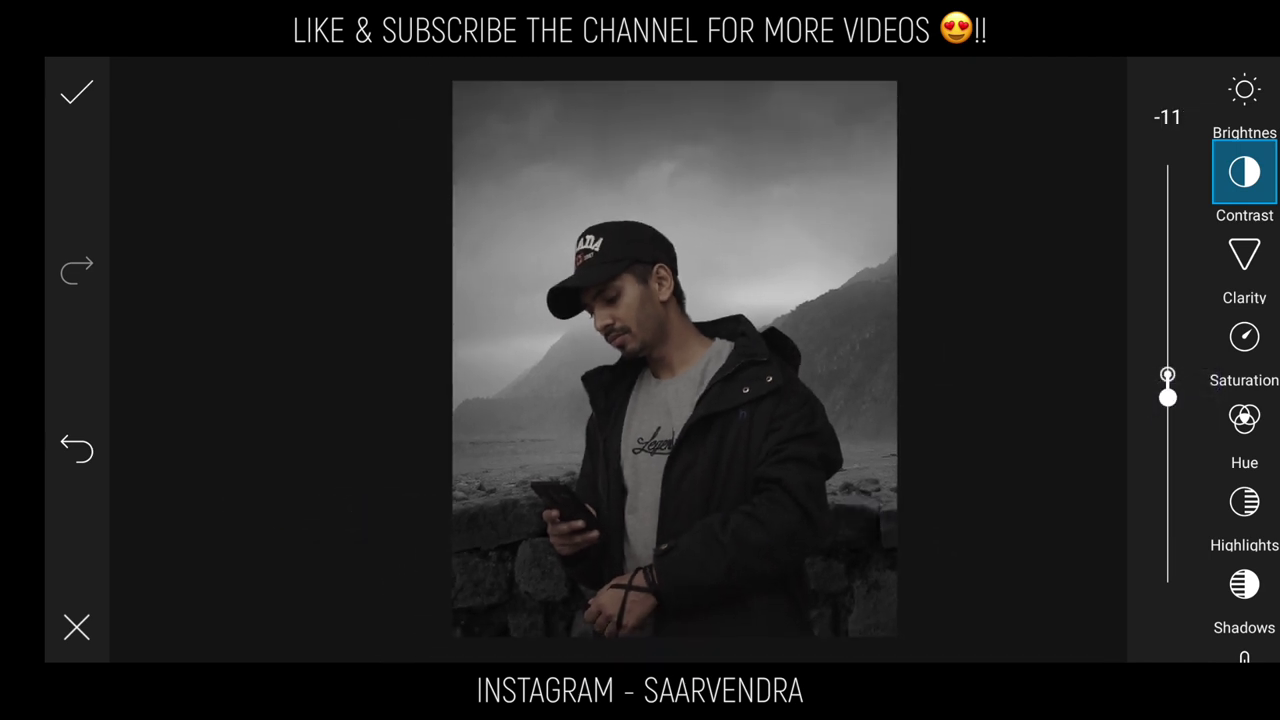
{"action": "scroll", "coordinate": [660, 530], "scroll_direction": "up", "scroll_amount": 3}
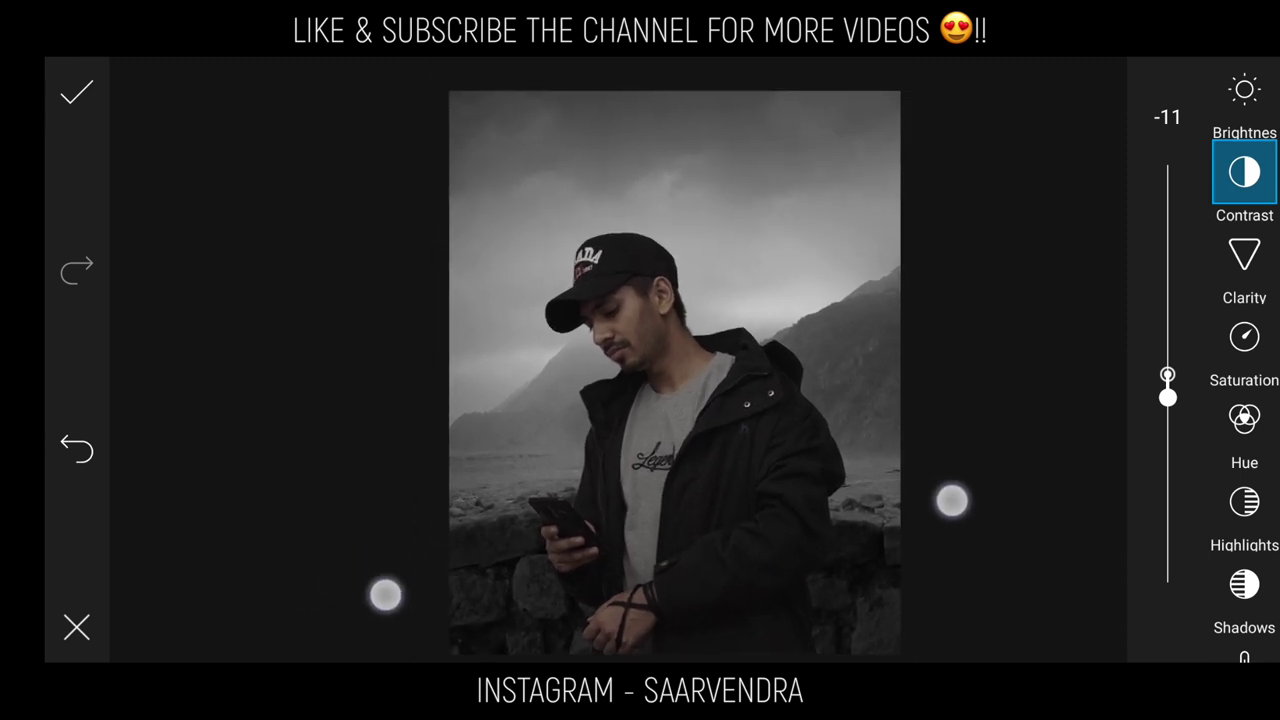
Lower the man's saturation to -22 and apply his layer onto the photo.
{"action": "left_click", "coordinate": [1244, 338]}
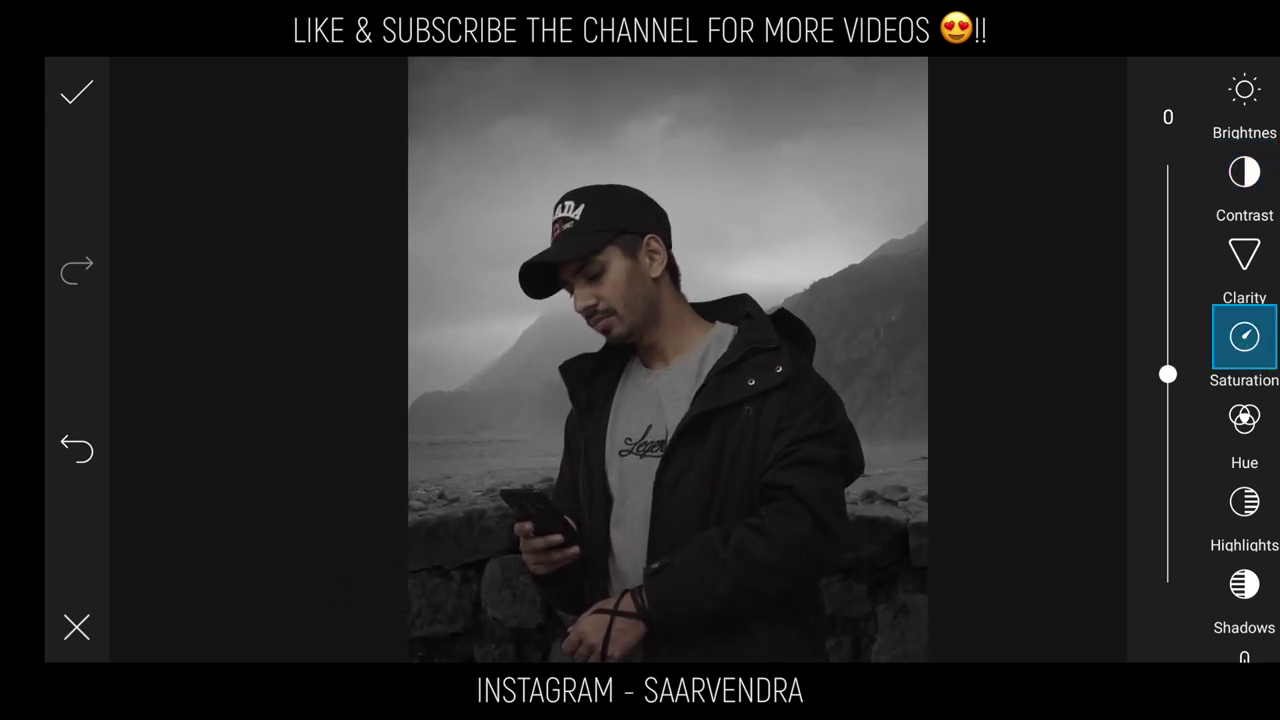
{"action": "mouse_move", "coordinate": [1168, 374]}
{"action": "left_mouse_down"}
{"action": "mouse_move", "coordinate": [1184, 422]}
{"action": "mouse_move", "coordinate": [1186, 398]}
{"action": "left_mouse_up"}
{"action": "left_click", "coordinate": [77, 92]}
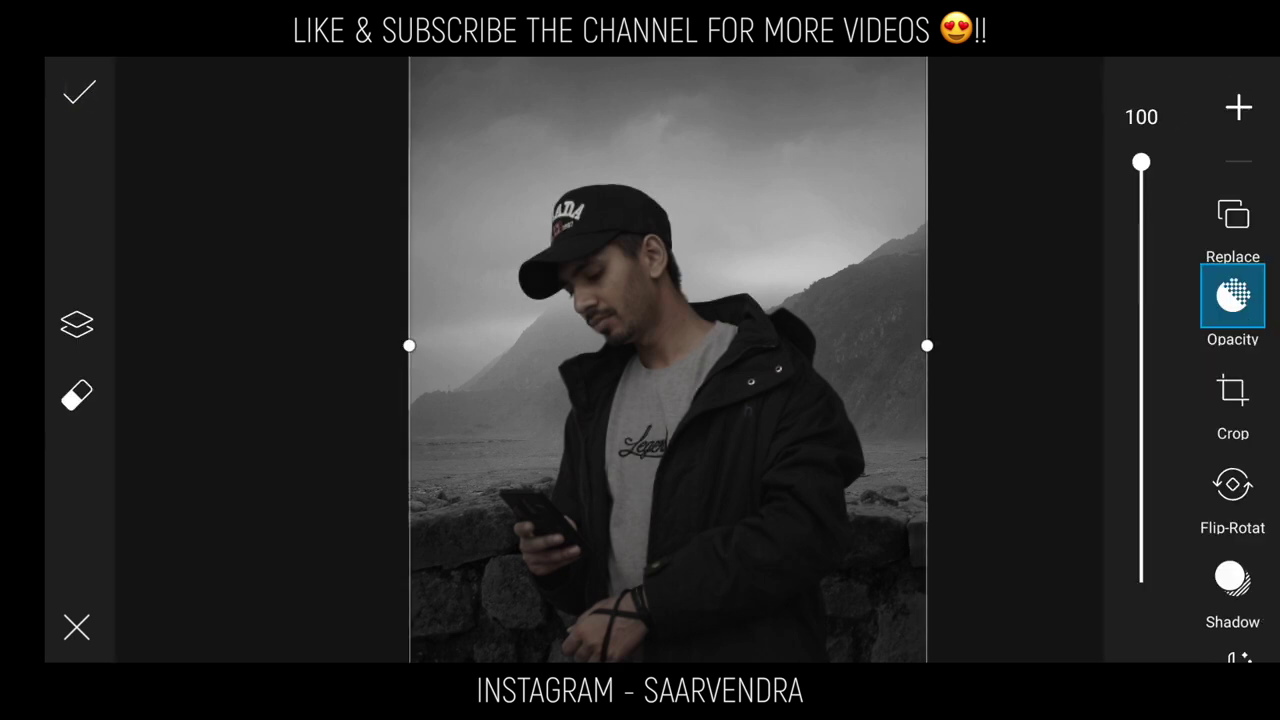
{"action": "left_click", "coordinate": [79, 92]}
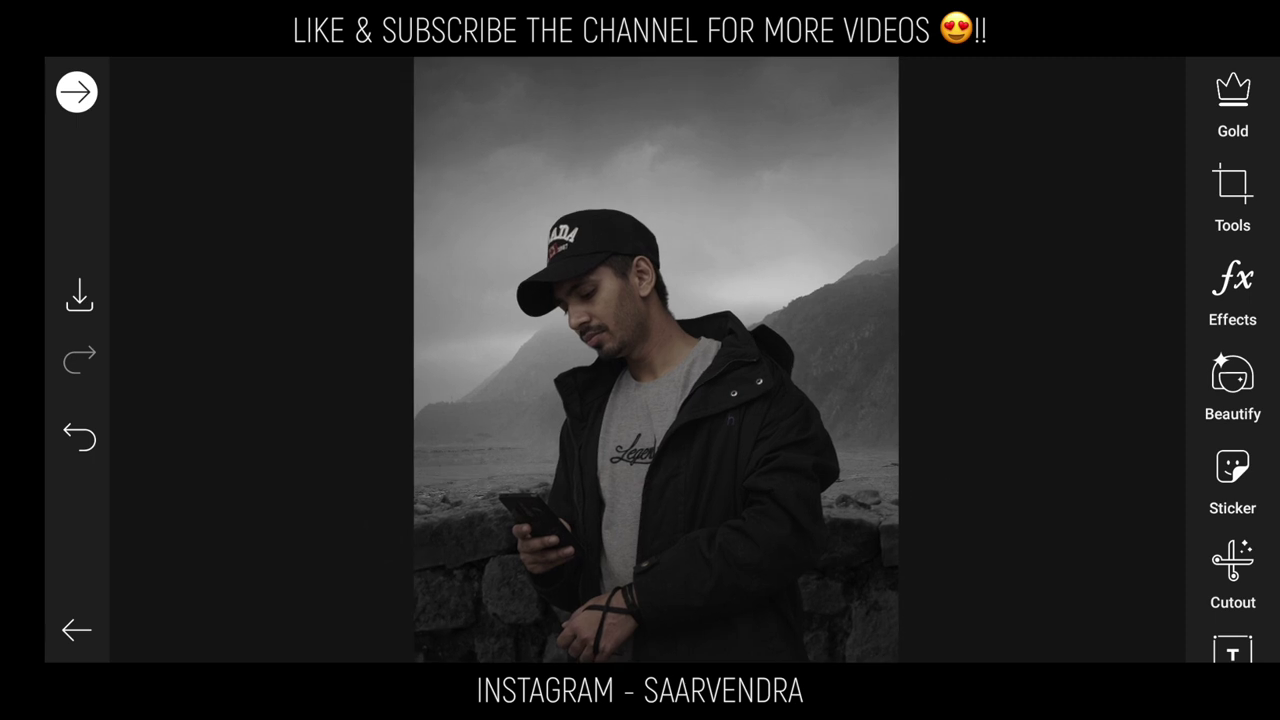
Add the flying birds image in the top-left sky and apply it.
{"action": "left_click_drag", "start_coordinate": [1249, 560], "coordinate": [1229, 286]}
{"action": "left_click", "coordinate": [1232, 490]}
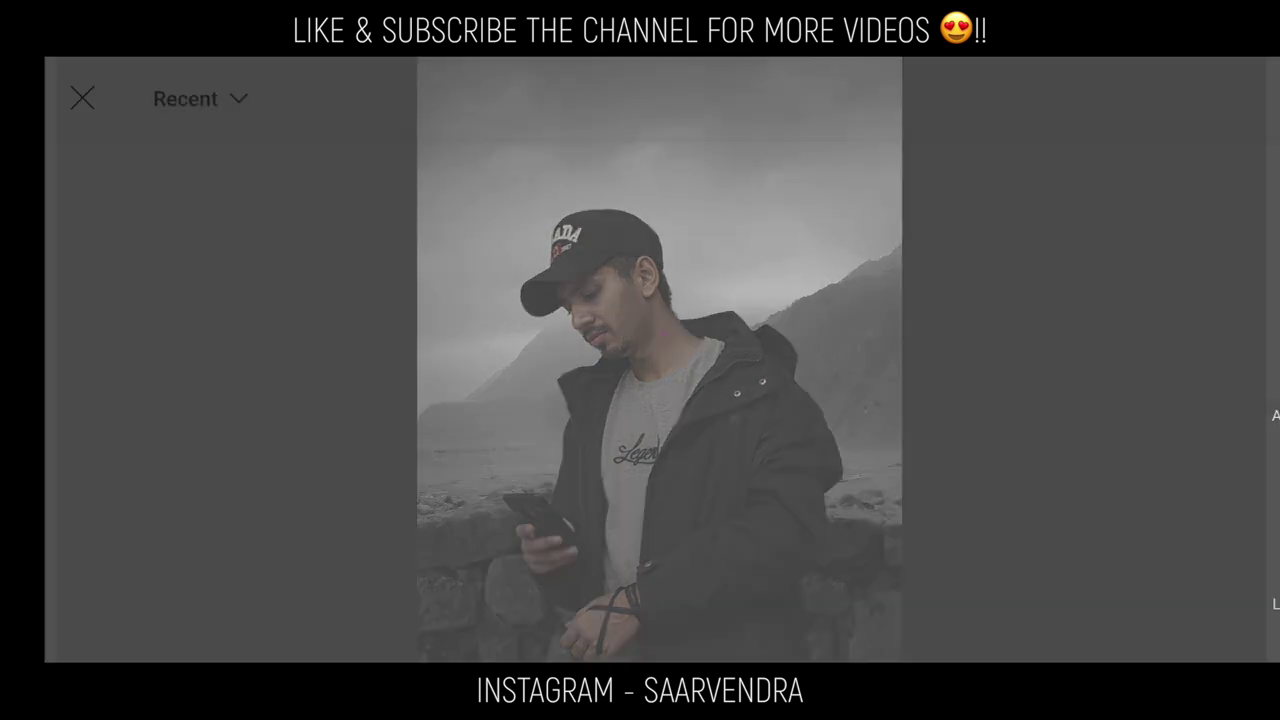
{"action": "left_click_drag", "start_coordinate": [660, 500], "coordinate": [660, 330]}
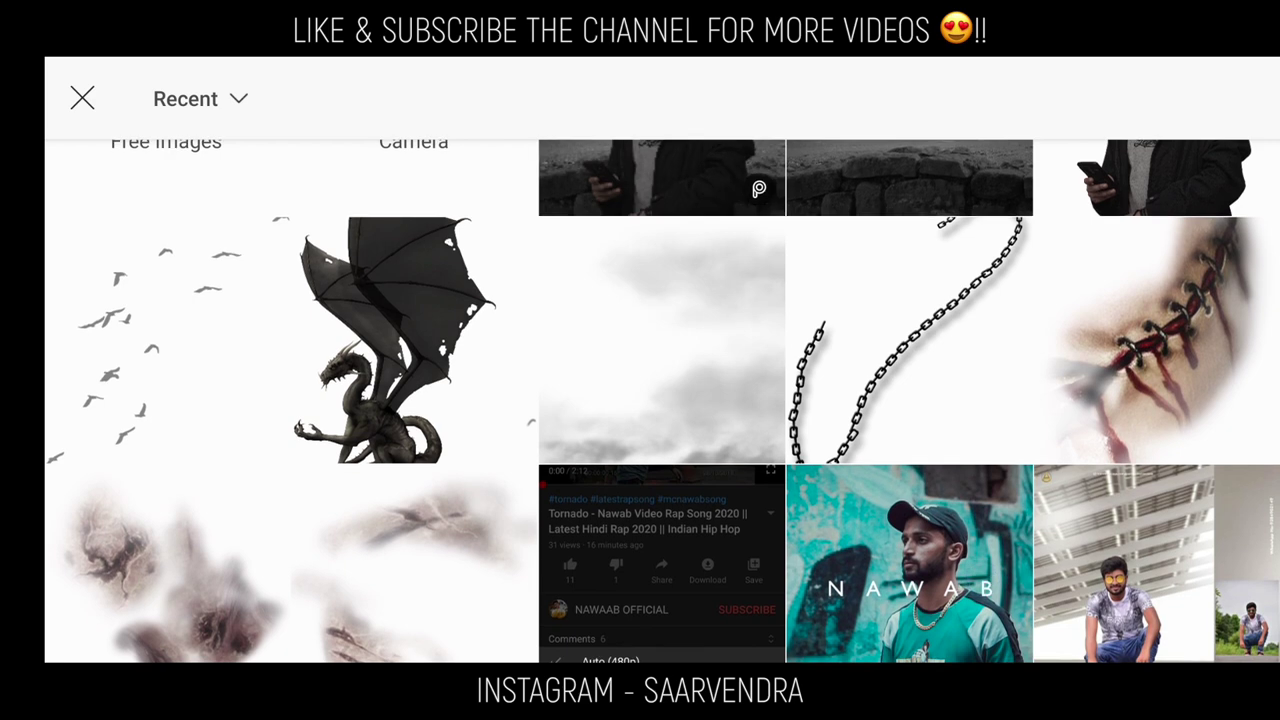
{"action": "left_click", "coordinate": [166, 340]}
{"action": "left_click", "coordinate": [1250, 88]}
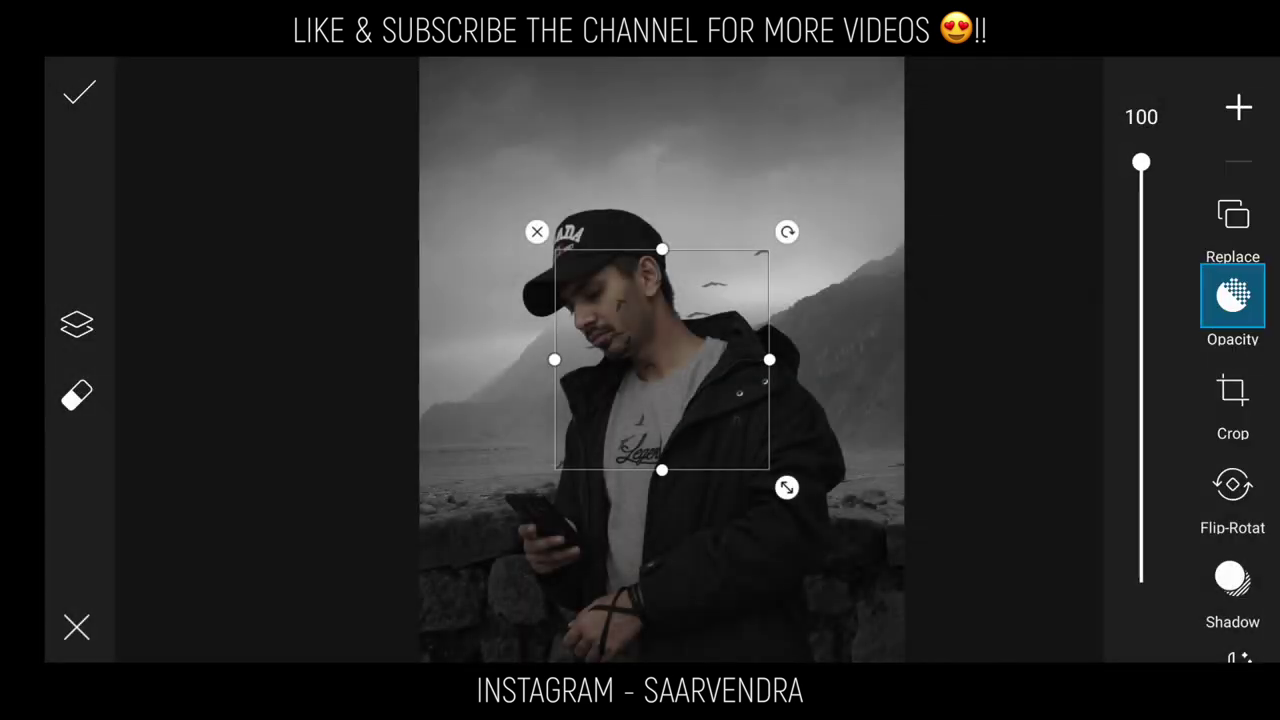
{"action": "left_click_drag", "start_coordinate": [670, 350], "coordinate": [571, 203]}
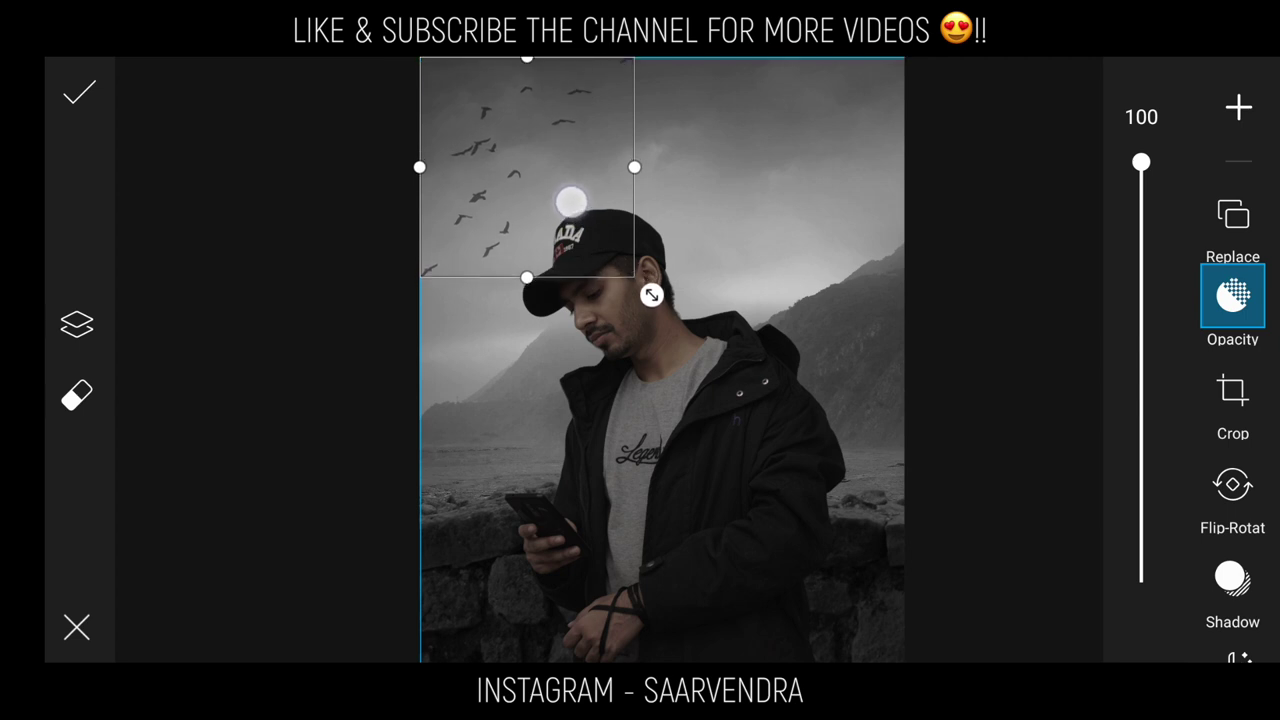
{"action": "left_click", "coordinate": [79, 92]}
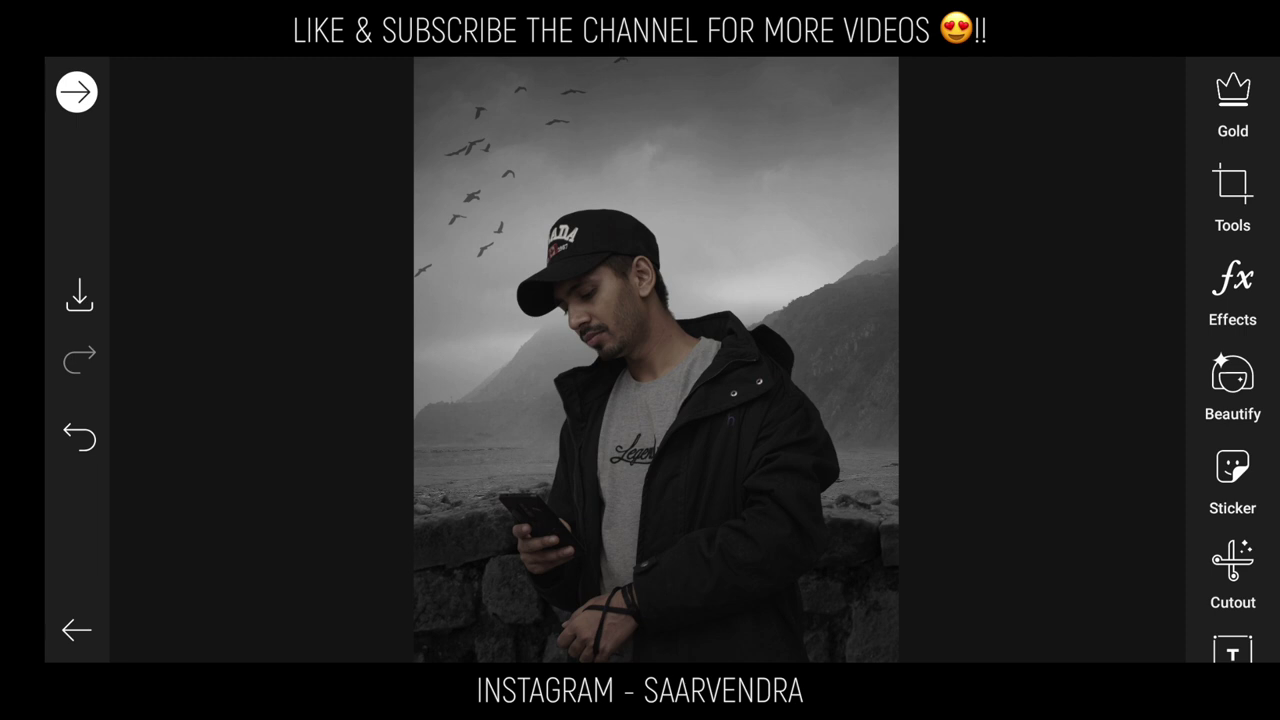
Keep the edits and add the scar texture image as a new layer.
{"action": "mouse_move", "coordinate": [1230, 560]}
{"action": "left_mouse_down"}
{"action": "mouse_move", "coordinate": [1223, 423]}
{"action": "mouse_move", "coordinate": [1237, 309]}
{"action": "left_mouse_up"}
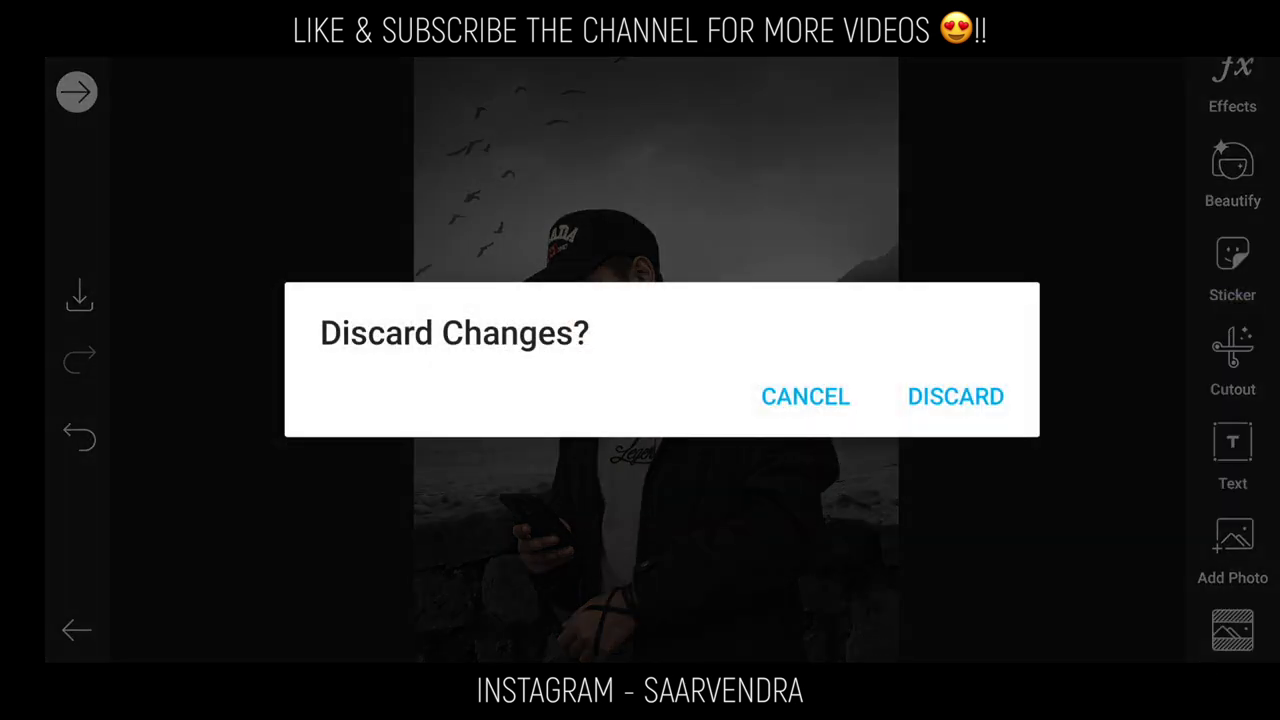
{"action": "left_click", "coordinate": [797, 393]}
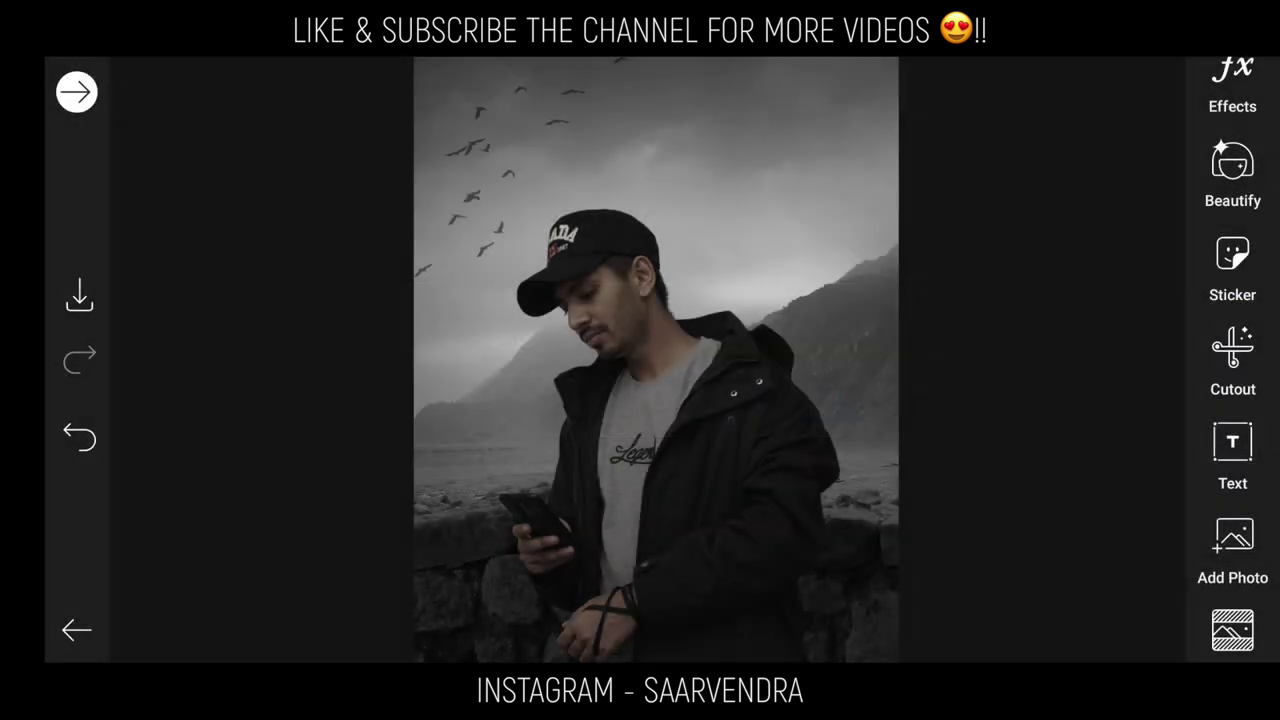
{"action": "left_click_drag", "start_coordinate": [1253, 507], "coordinate": [1240, 377]}
{"action": "left_click", "coordinate": [1231, 414]}
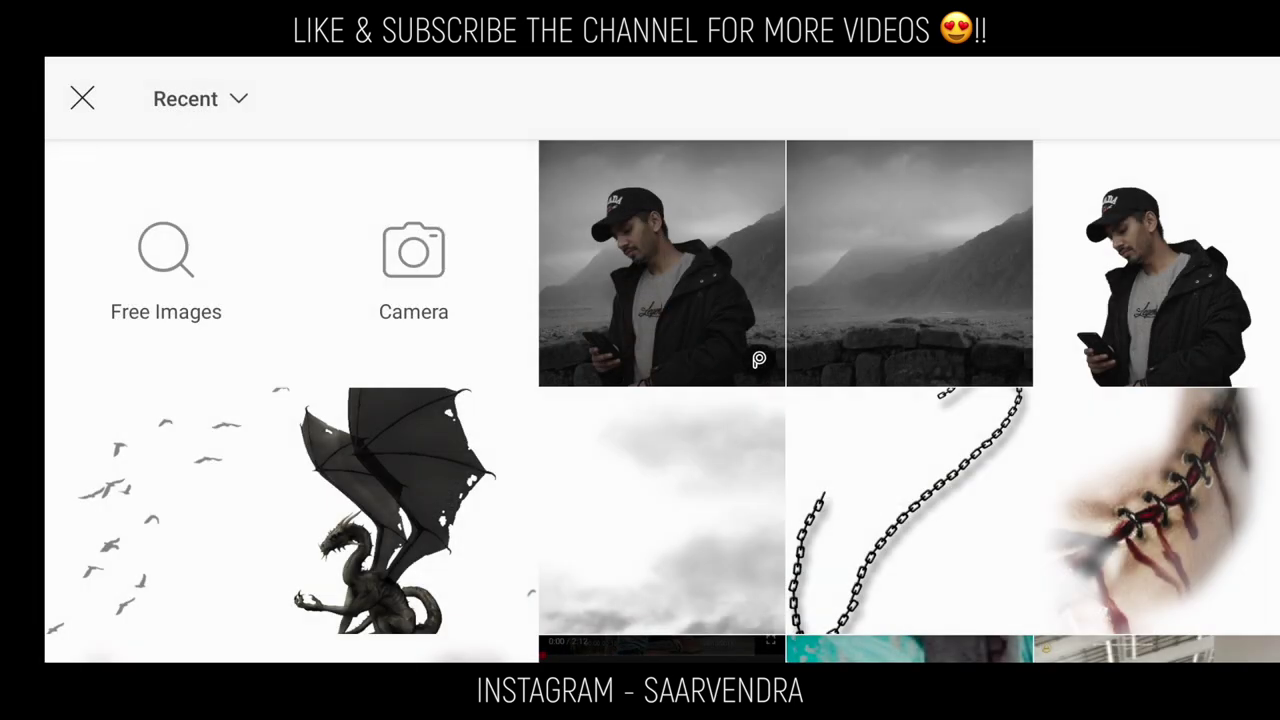
{"action": "scroll", "coordinate": [660, 400], "scroll_direction": "down", "scroll_amount": 3}
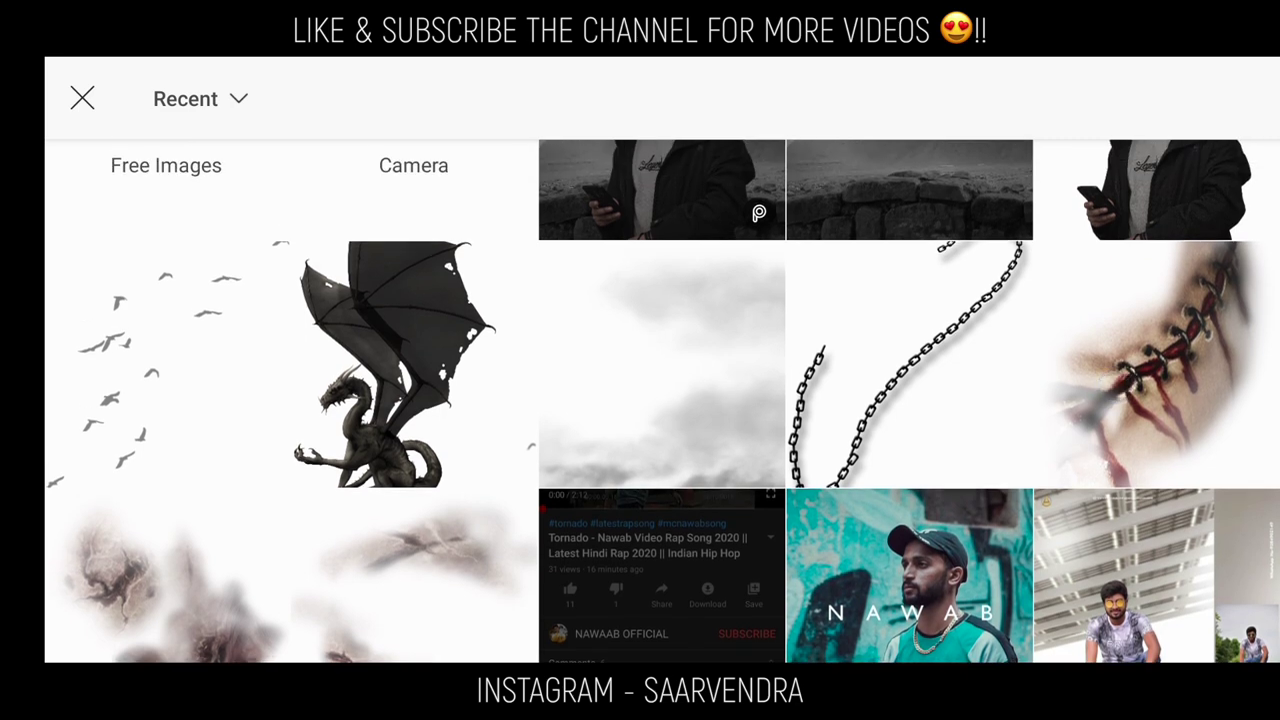
{"action": "scroll", "coordinate": [1042, 417], "scroll_direction": "down", "scroll_amount": 2}
{"action": "left_click", "coordinate": [400, 476]}
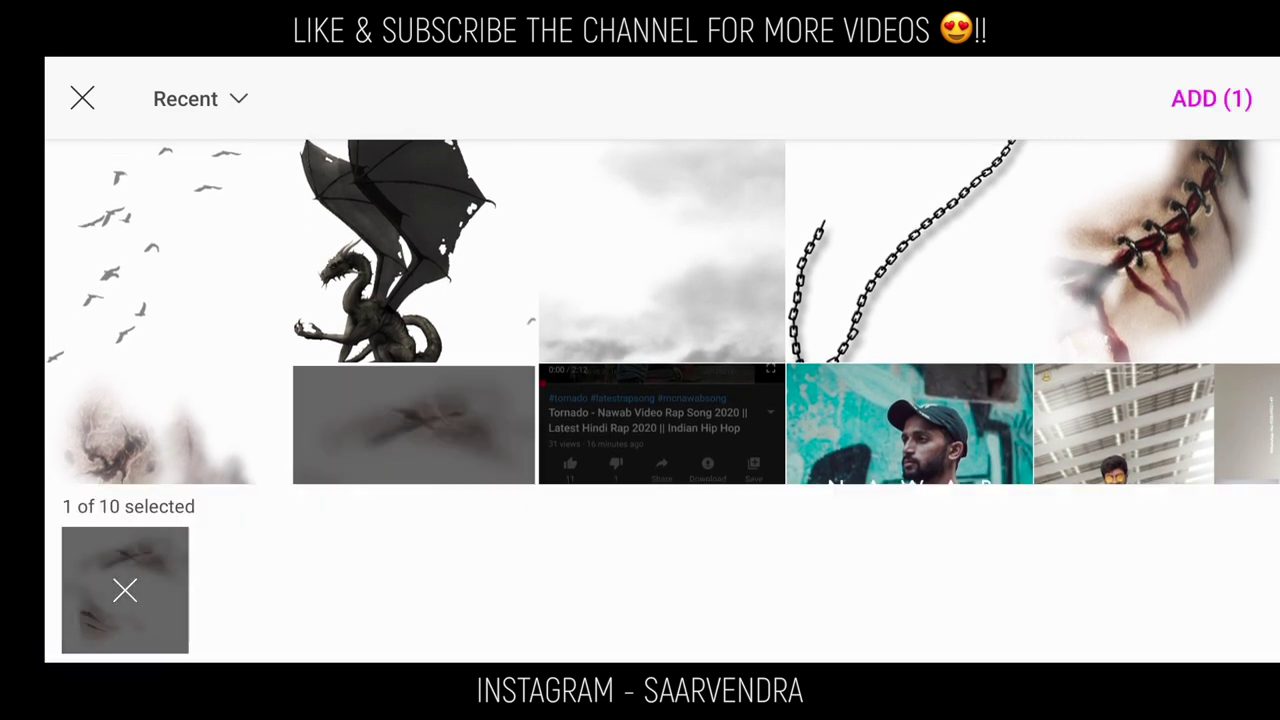
{"action": "left_click", "coordinate": [1240, 88]}
Shrink the scar texture and position it over the man's forehead and nose.
{"action": "scroll", "coordinate": [650, 387], "scroll_direction": "up", "scroll_amount": 5}
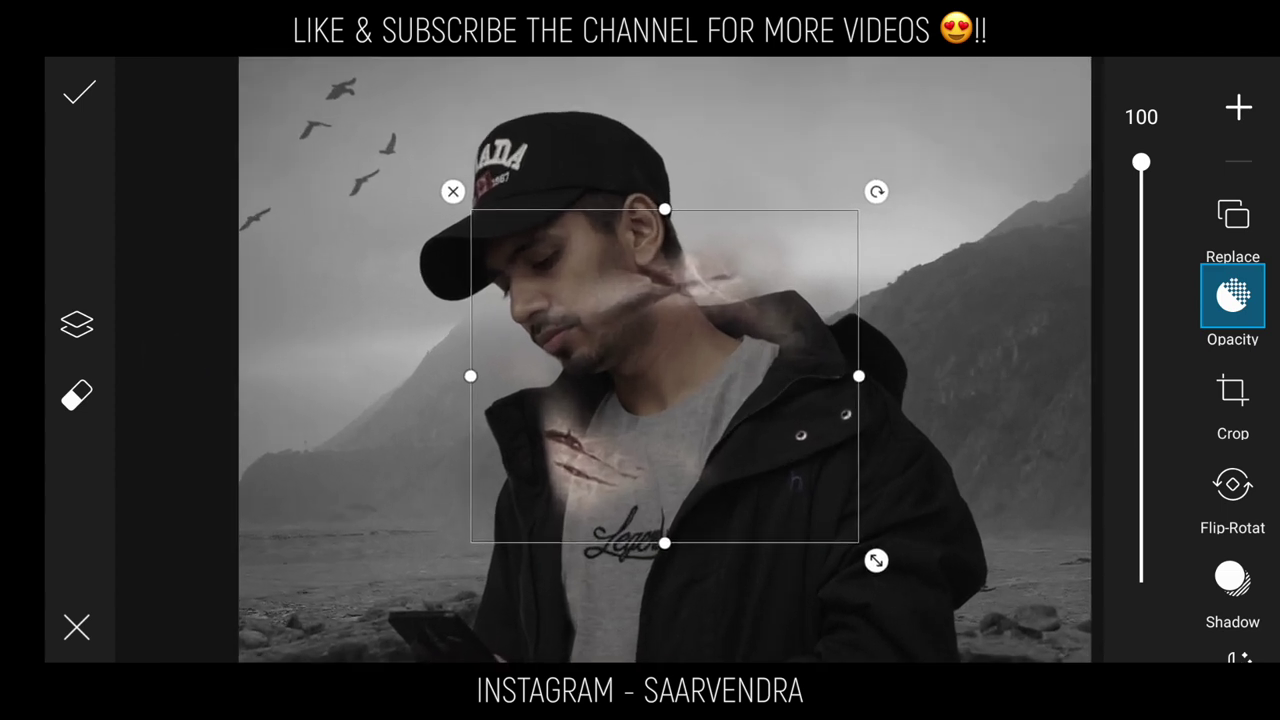
{"action": "left_click_drag", "start_coordinate": [876, 560], "coordinate": [749, 466]}
{"action": "mouse_move", "coordinate": [717, 360]}
{"action": "left_mouse_down"}
{"action": "mouse_move", "coordinate": [686, 354]}
{"action": "mouse_move", "coordinate": [614, 263]}
{"action": "left_mouse_up"}
{"action": "scroll", "coordinate": [570, 380], "scroll_direction": "up", "scroll_amount": 5}
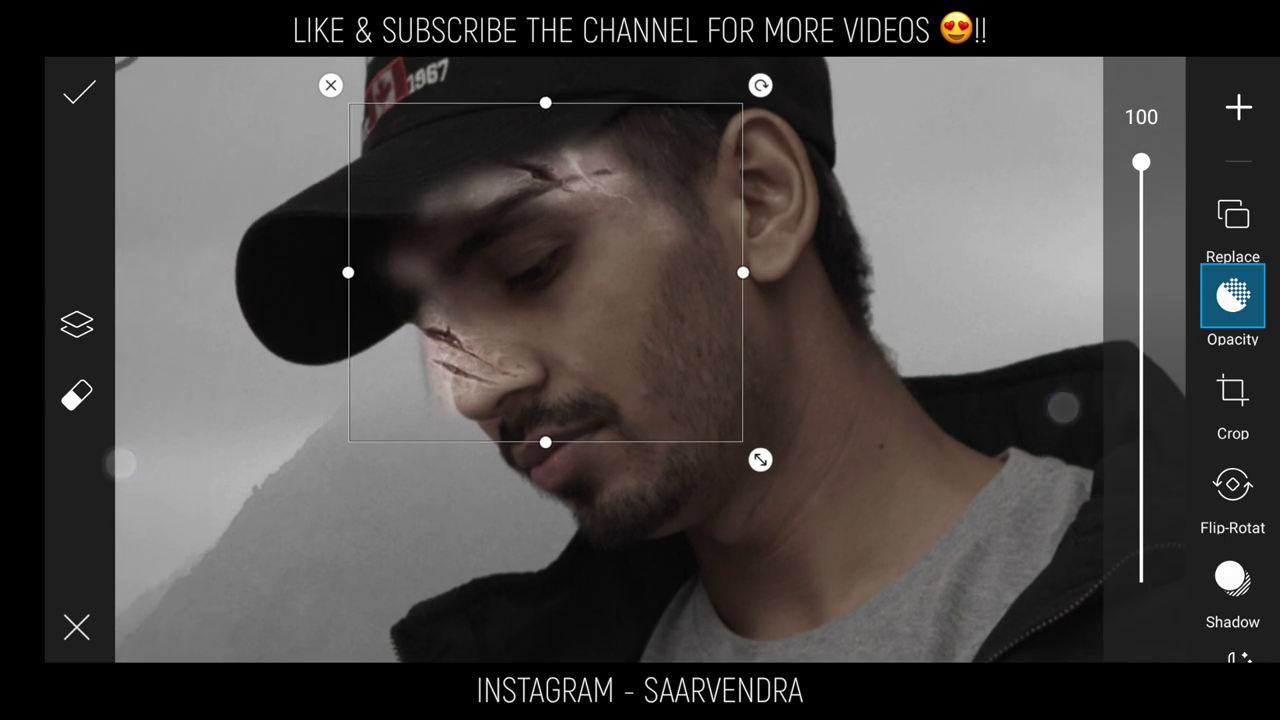
{"action": "left_click_drag", "start_coordinate": [757, 458], "coordinate": [710, 417]}
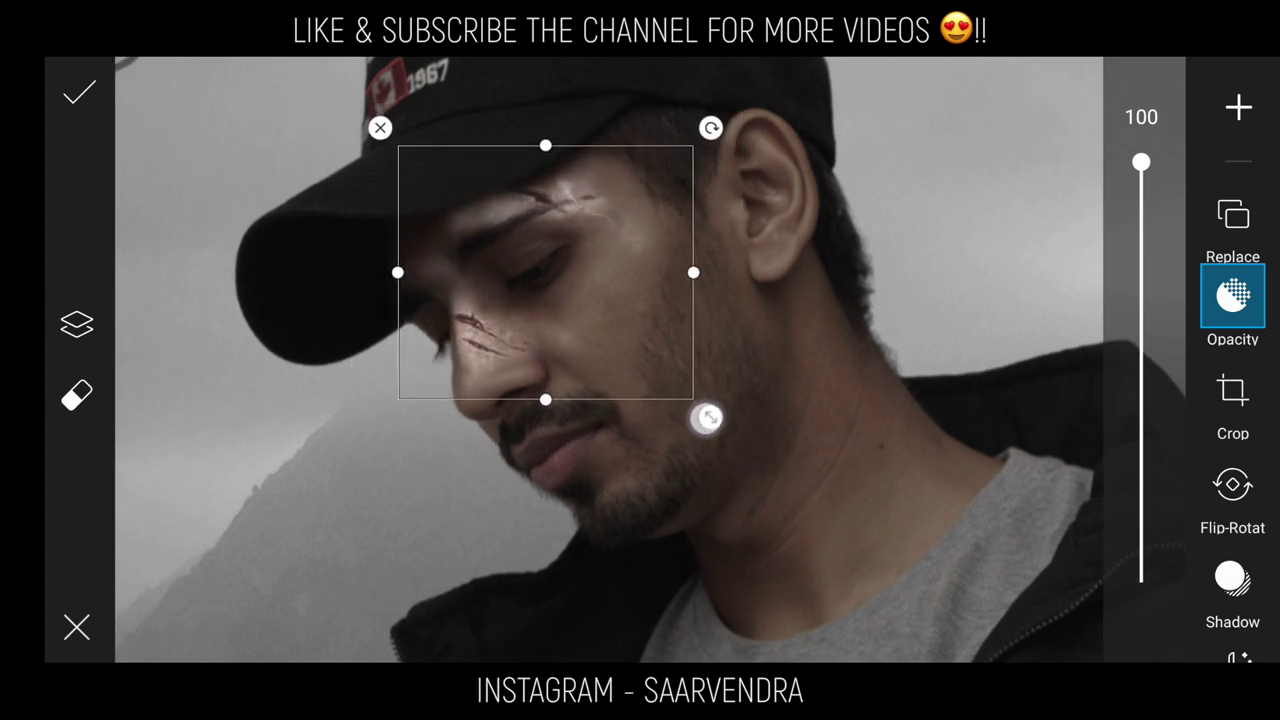
{"action": "left_click_drag", "start_coordinate": [1232, 560], "coordinate": [1234, 363]}
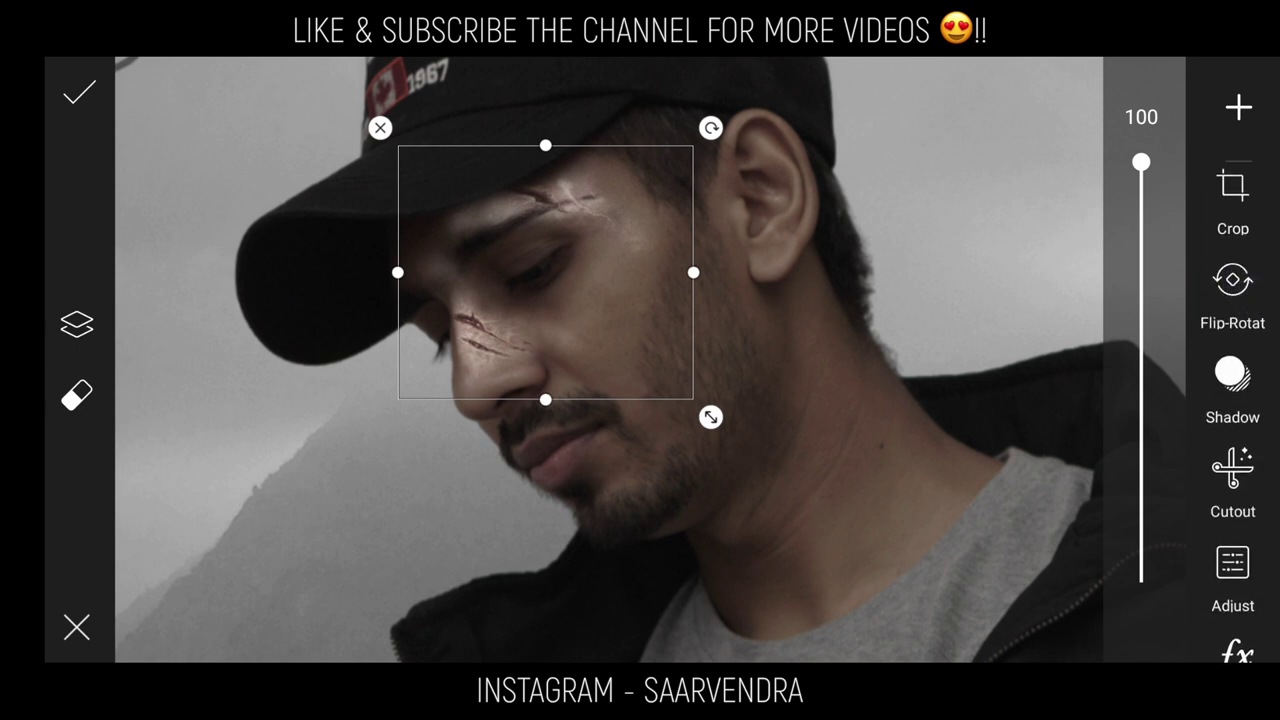
{"action": "left_click_drag", "start_coordinate": [1232, 500], "coordinate": [1232, 315]}
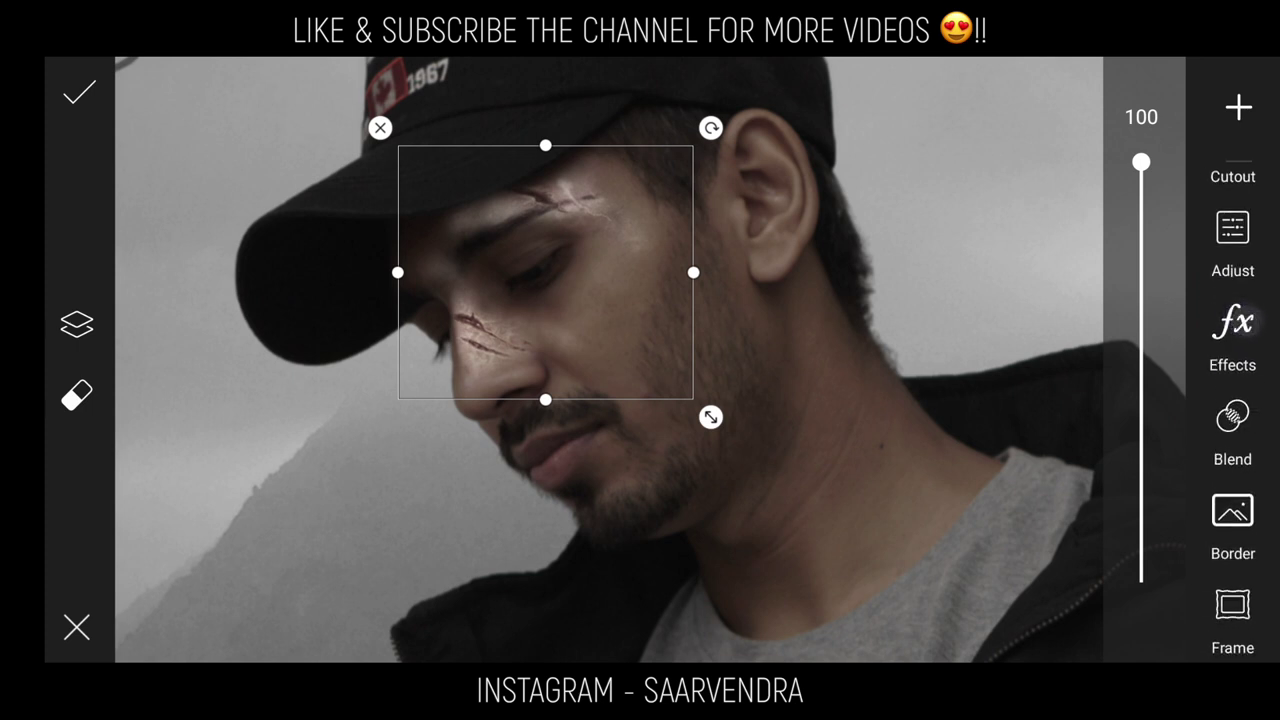
{"action": "left_click", "coordinate": [1232, 415]}
Blend the scar layer in Overlay mode and reduce its saturation to -52.
{"action": "left_click_drag", "start_coordinate": [1157, 520], "coordinate": [1171, 337]}
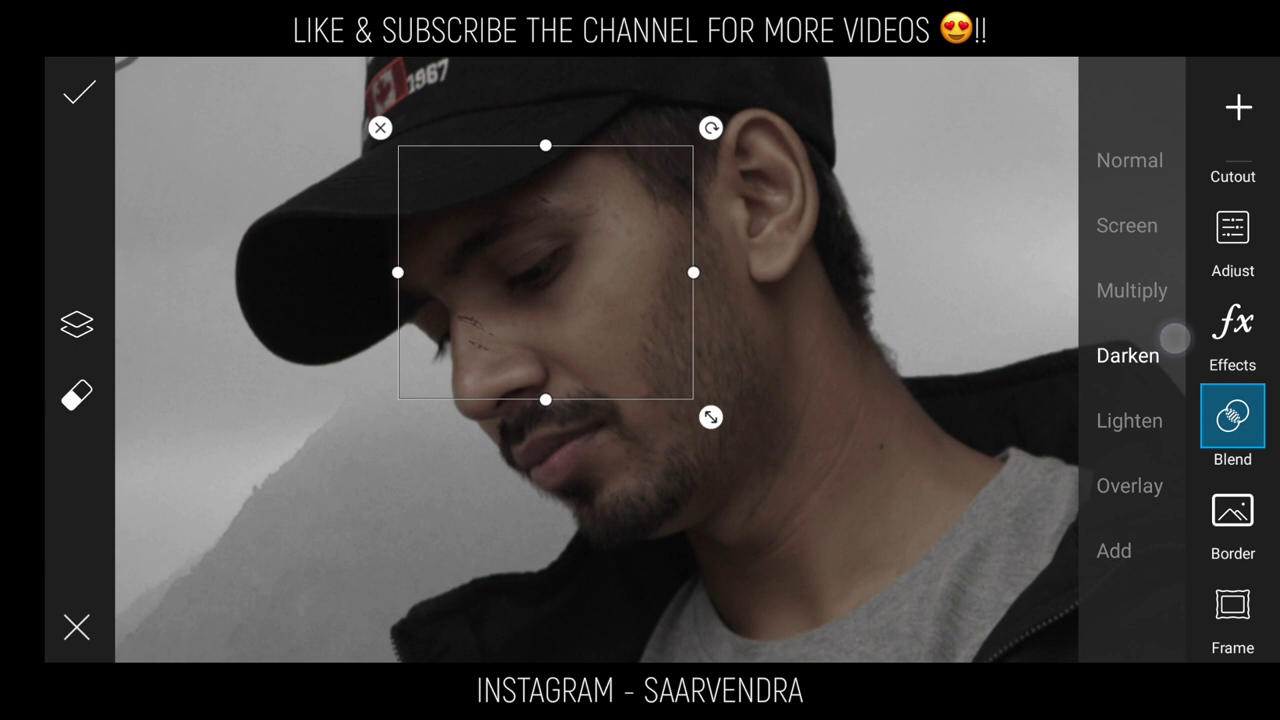
{"action": "left_click_drag", "start_coordinate": [1151, 616], "coordinate": [1151, 486]}
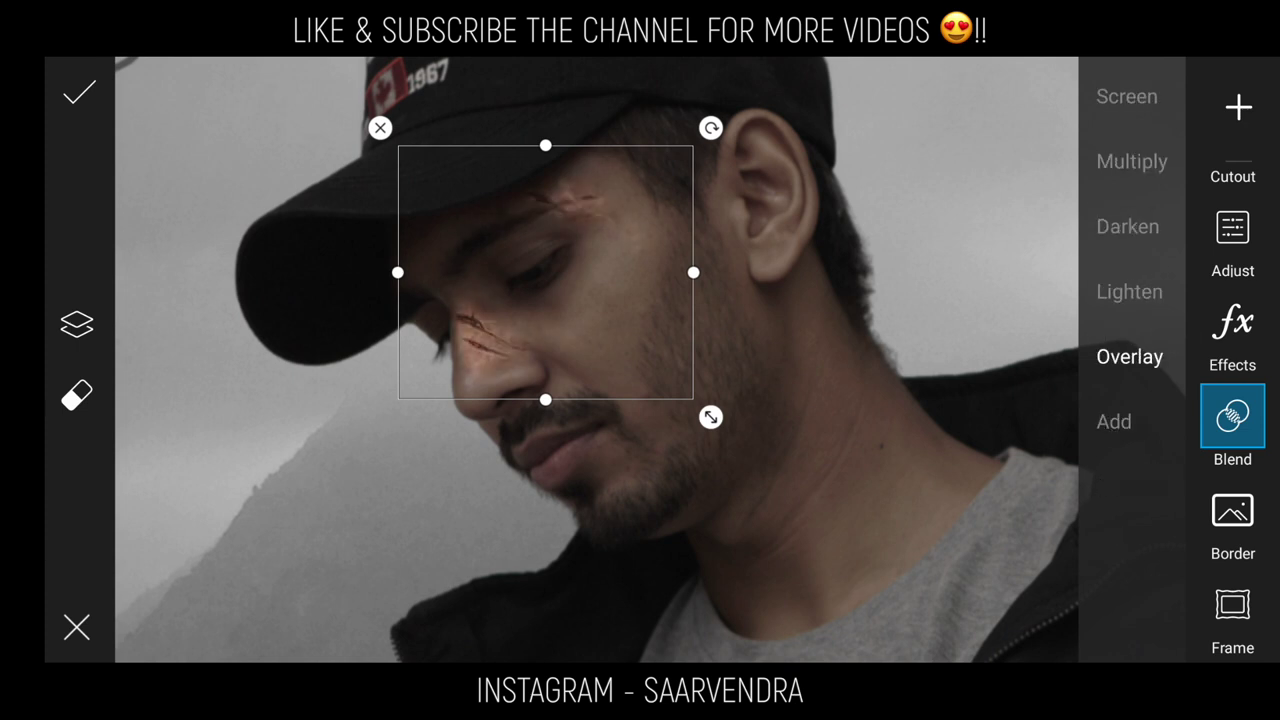
{"action": "left_click_drag", "start_coordinate": [1232, 290], "coordinate": [1232, 430]}
{"action": "left_click", "coordinate": [1232, 370]}
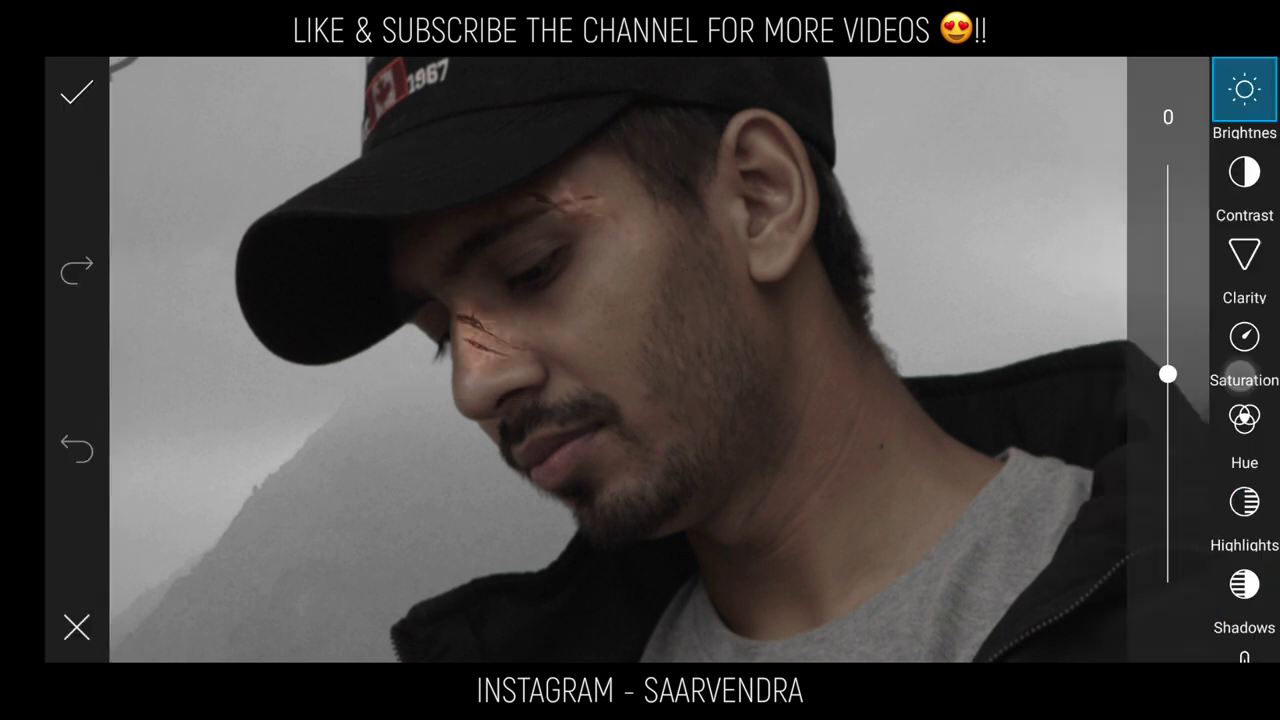
{"action": "left_click", "coordinate": [1244, 337]}
{"action": "mouse_move", "coordinate": [1168, 374]}
{"action": "left_mouse_down"}
{"action": "mouse_move", "coordinate": [1168, 457]}
{"action": "mouse_move", "coordinate": [1190, 423]}
{"action": "mouse_move", "coordinate": [1166, 457]}
{"action": "mouse_move", "coordinate": [1171, 366]}
{"action": "mouse_move", "coordinate": [1168, 485]}
{"action": "left_mouse_up"}
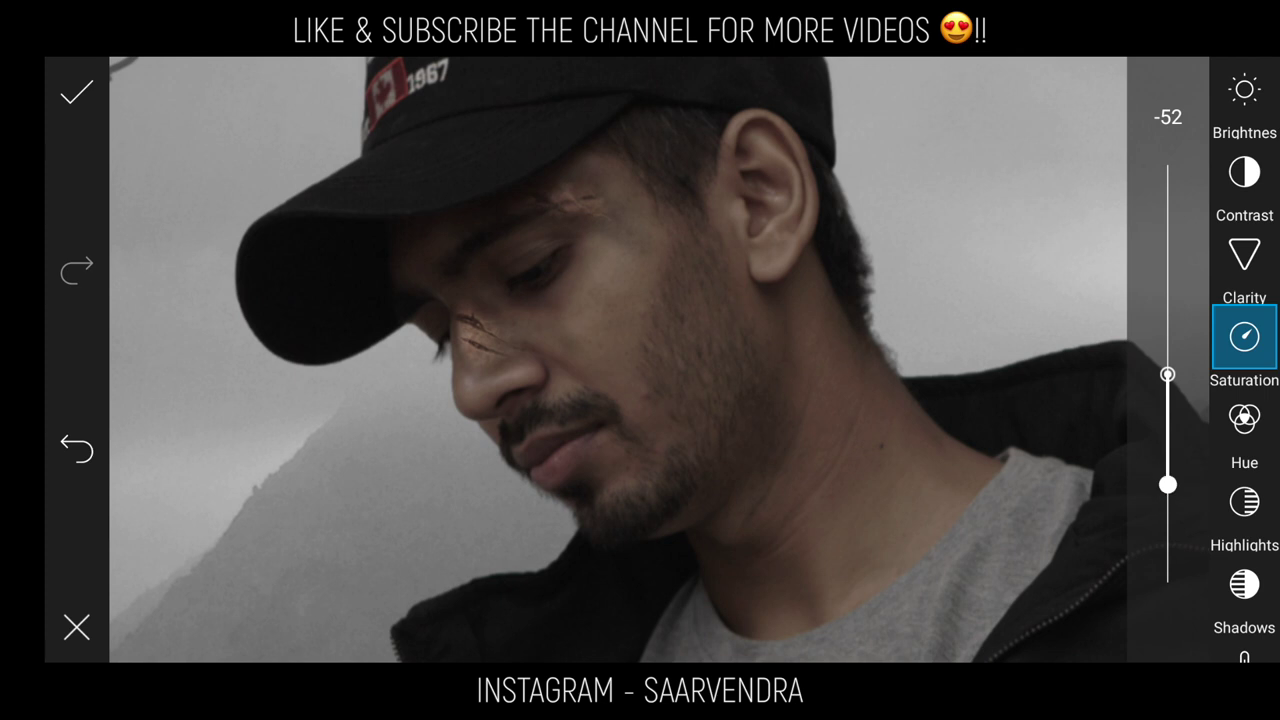
Lower the scar layer's contrast and brightness to -16, then confirm.
{"action": "left_click", "coordinate": [1244, 172]}
{"action": "mouse_move", "coordinate": [1168, 374]}
{"action": "left_mouse_down"}
{"action": "mouse_move", "coordinate": [1168, 428]}
{"action": "mouse_move", "coordinate": [1168, 337]}
{"action": "mouse_move", "coordinate": [1168, 428]}
{"action": "mouse_move", "coordinate": [1180, 414]}
{"action": "left_mouse_up"}
{"action": "left_click", "coordinate": [1256, 112]}
{"action": "mouse_move", "coordinate": [1167, 374]}
{"action": "left_mouse_down"}
{"action": "mouse_move", "coordinate": [1168, 491]}
{"action": "mouse_move", "coordinate": [1168, 410]}
{"action": "left_mouse_up"}
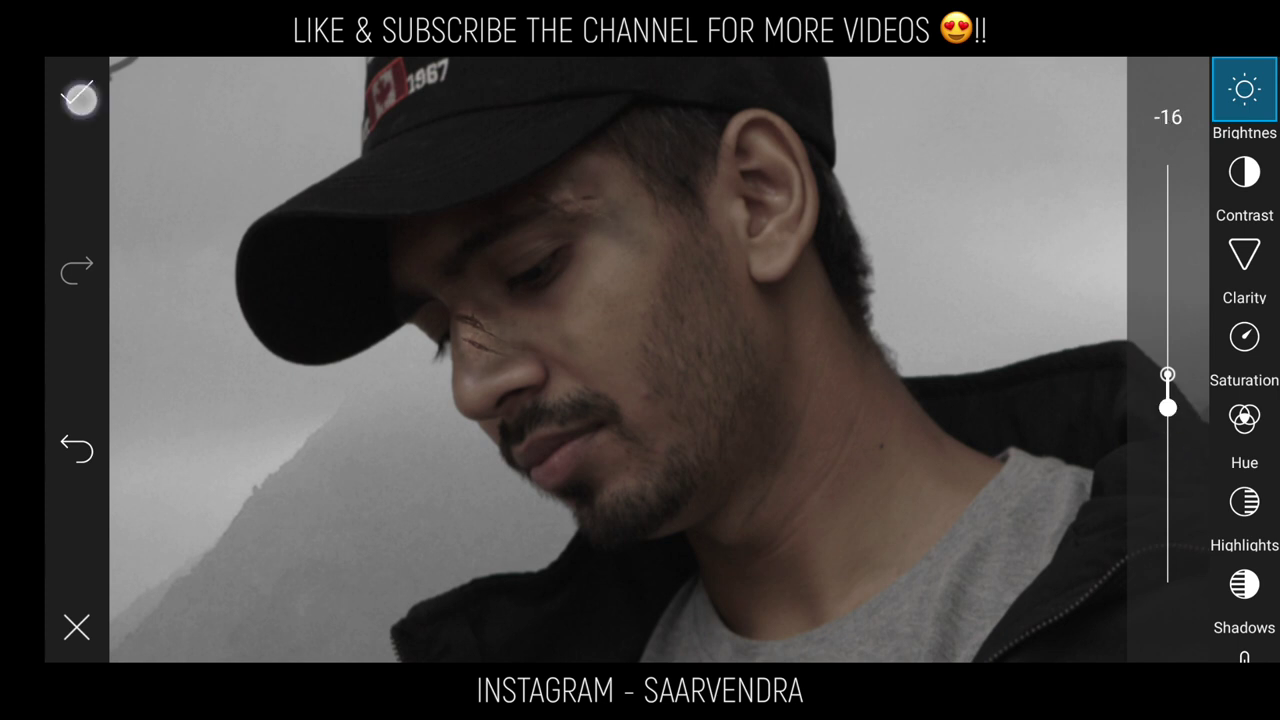
{"action": "left_click", "coordinate": [80, 97]}
Apply the scar layer, then add the stitched wound image as a new layer.
{"action": "left_click", "coordinate": [80, 95]}
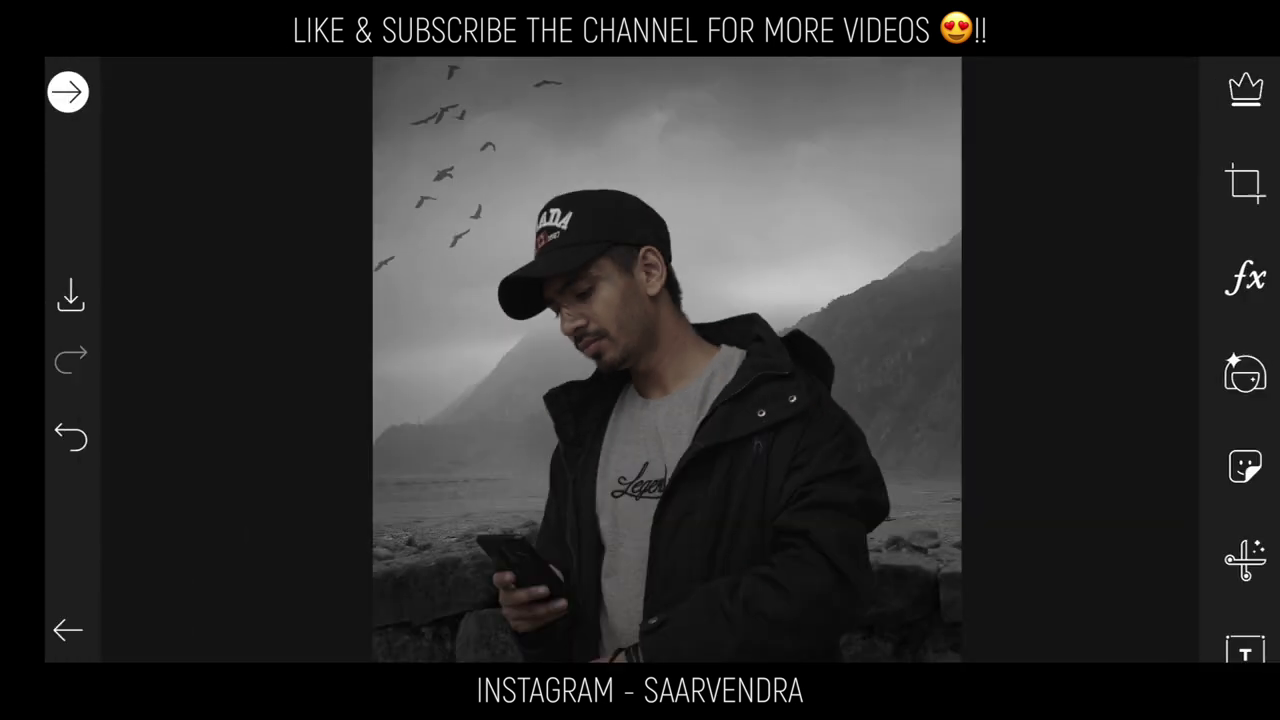
{"action": "mouse_move", "coordinate": [1232, 466]}
{"action": "left_mouse_down"}
{"action": "mouse_move", "coordinate": [1266, 252]}
{"action": "mouse_move", "coordinate": [1231, 354]}
{"action": "left_mouse_up"}
{"action": "left_click", "coordinate": [1231, 340]}
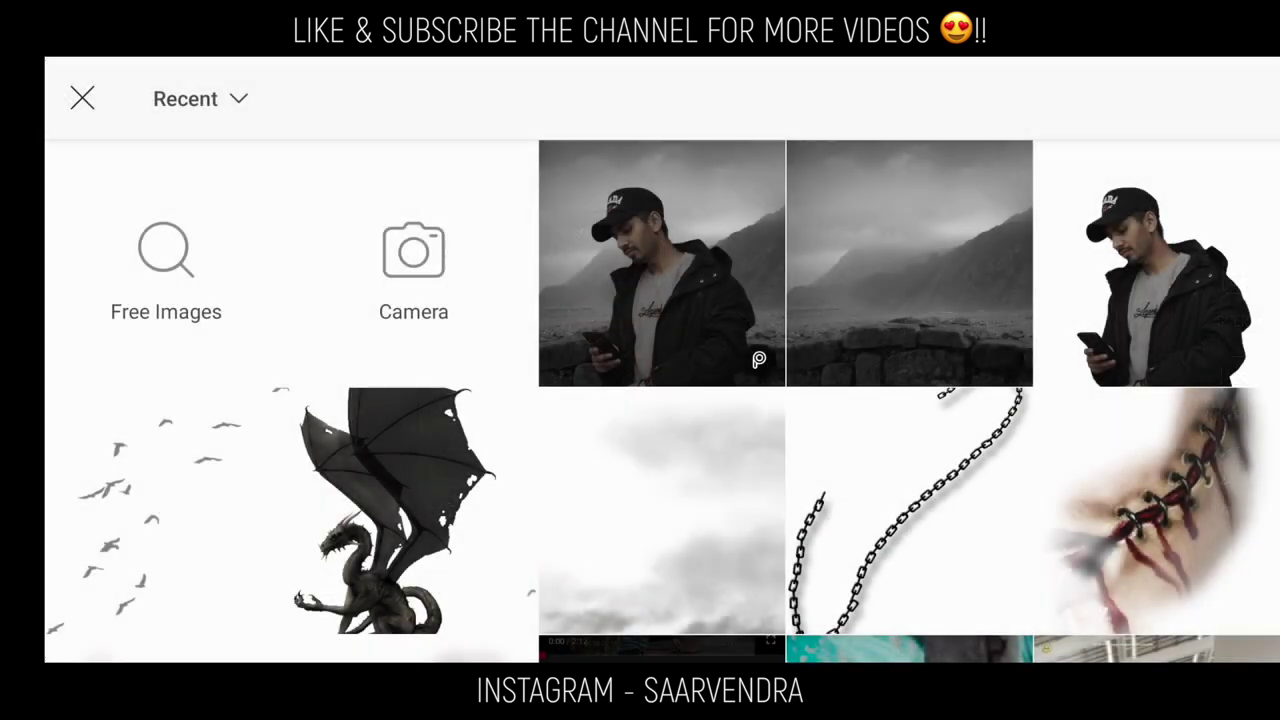
{"action": "left_click_drag", "start_coordinate": [976, 538], "coordinate": [1080, 236]}
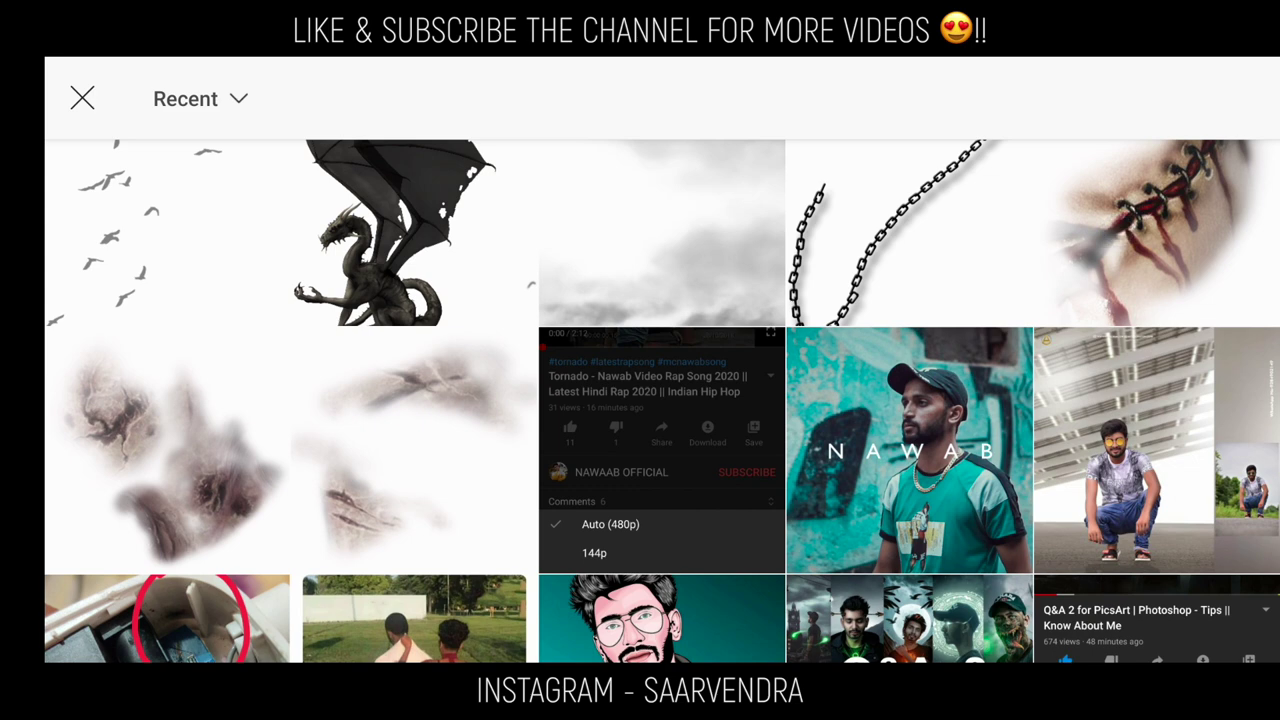
{"action": "left_click", "coordinate": [1157, 232]}
{"action": "left_click", "coordinate": [1211, 98]}
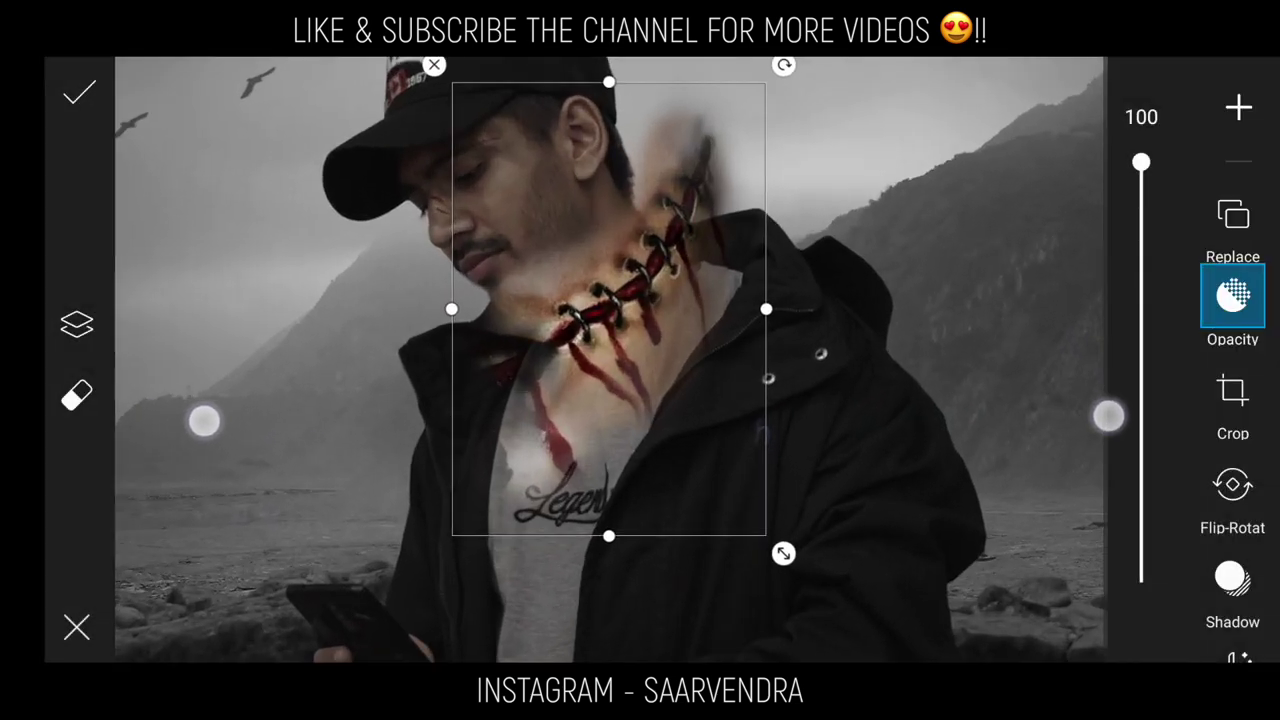
Resize and position the stitched wound sticker over the man's cheek and mouth.
{"action": "scroll", "coordinate": [656, 418], "scroll_direction": "up", "scroll_amount": 3}
{"action": "left_click_drag", "start_coordinate": [783, 553], "coordinate": [700, 443]}
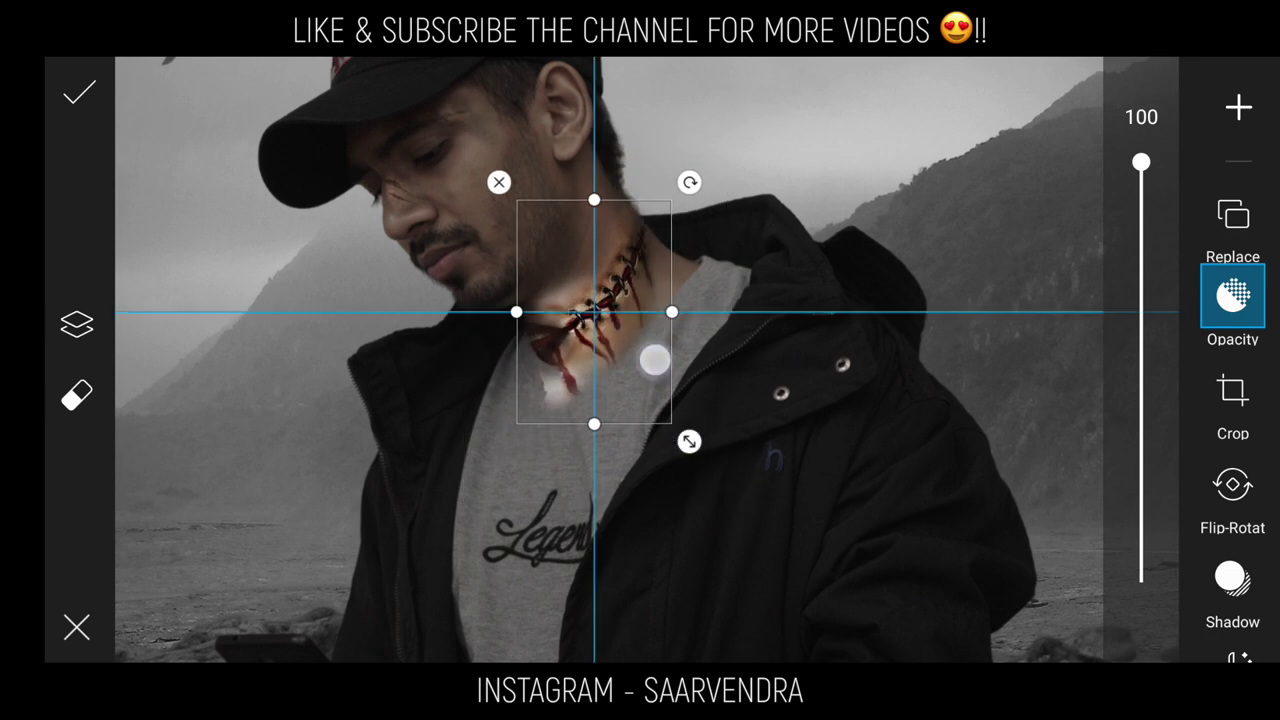
{"action": "left_click_drag", "start_coordinate": [654, 360], "coordinate": [549, 234]}
{"action": "scroll", "coordinate": [550, 440], "scroll_direction": "up", "scroll_amount": 3}
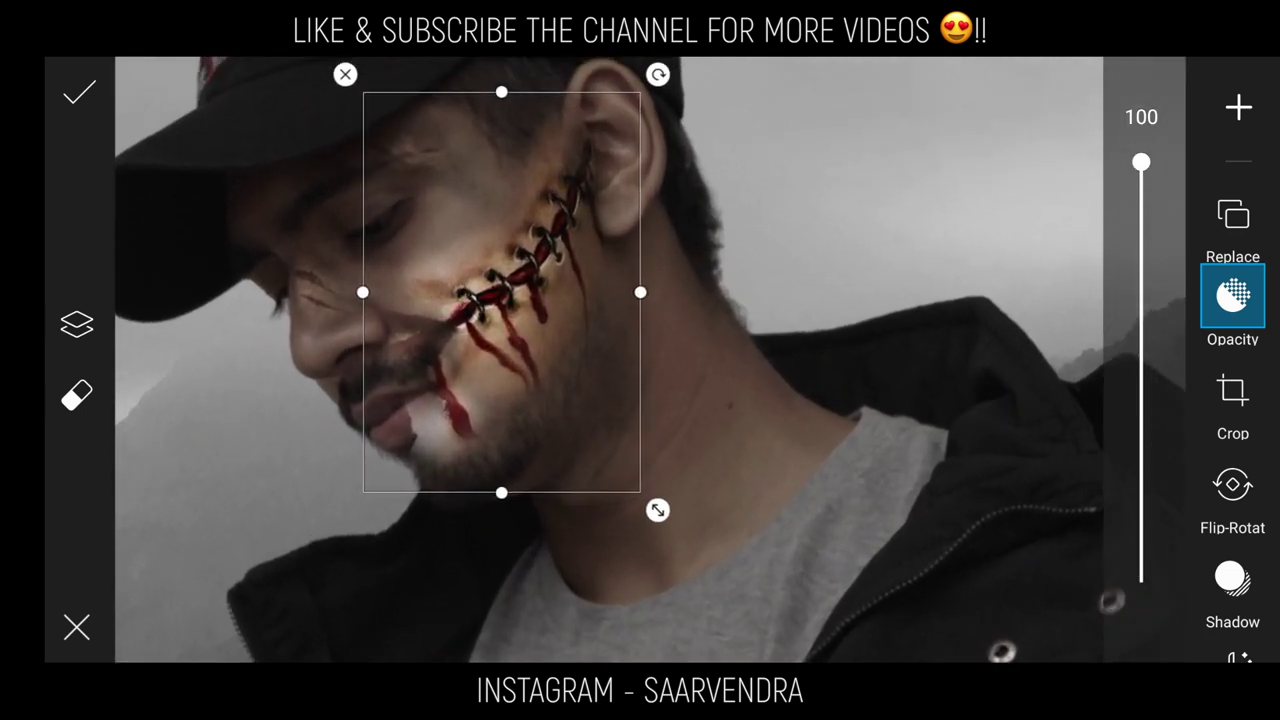
{"action": "left_click_drag", "start_coordinate": [658, 509], "coordinate": [611, 449]}
{"action": "left_click_drag", "start_coordinate": [586, 328], "coordinate": [597, 373]}
{"action": "left_click_drag", "start_coordinate": [621, 489], "coordinate": [666, 531]}
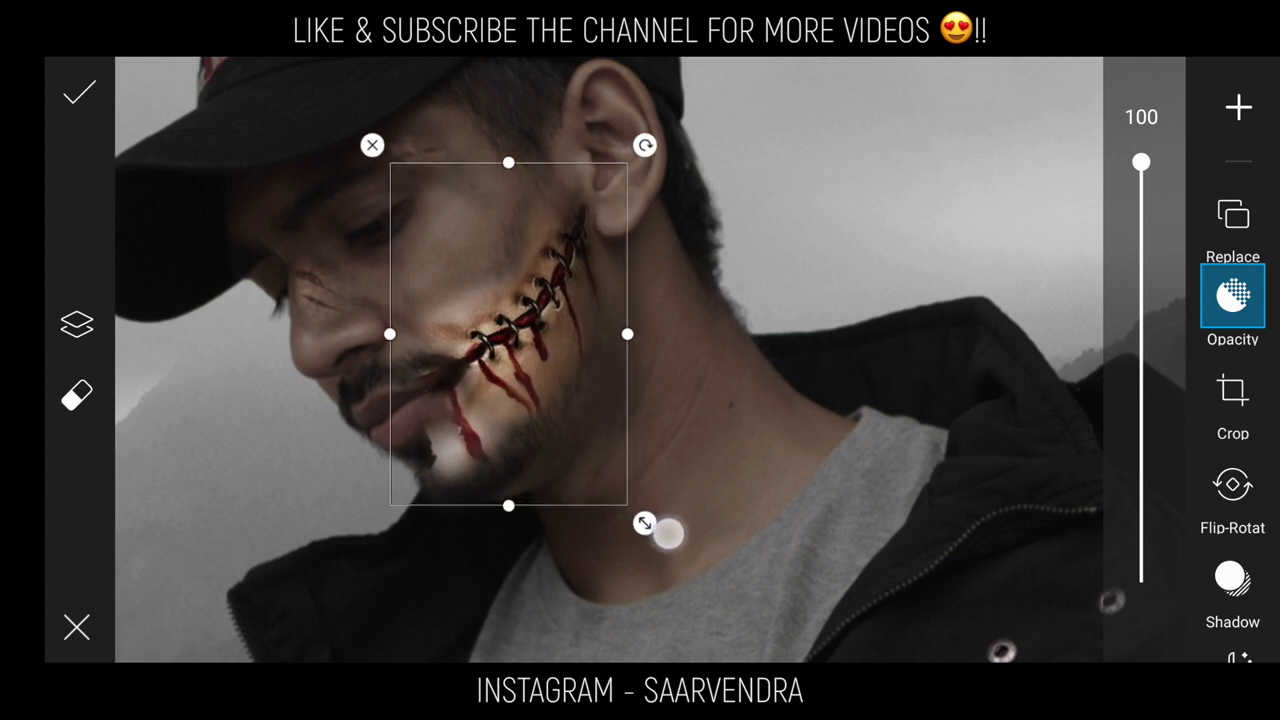
{"action": "left_click_drag", "start_coordinate": [621, 448], "coordinate": [626, 457]}
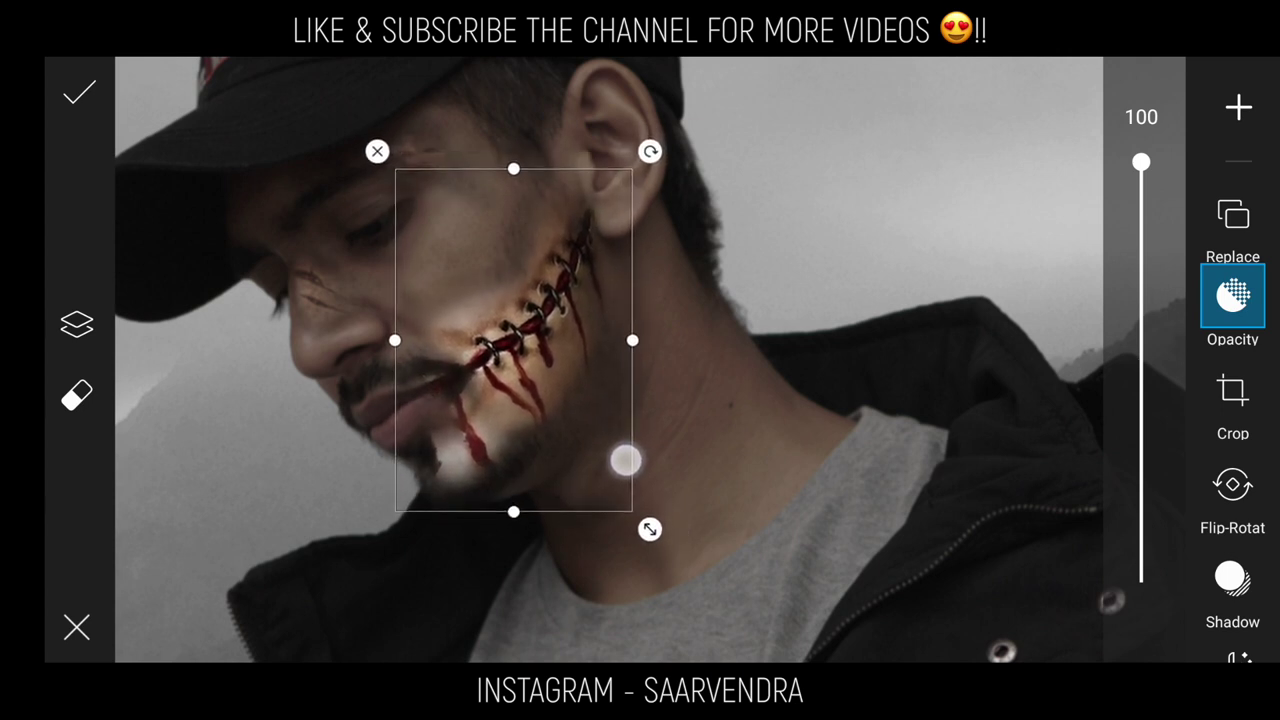
{"action": "left_click_drag", "start_coordinate": [657, 535], "coordinate": [690, 549]}
{"action": "left_click_drag", "start_coordinate": [646, 474], "coordinate": [641, 476]}
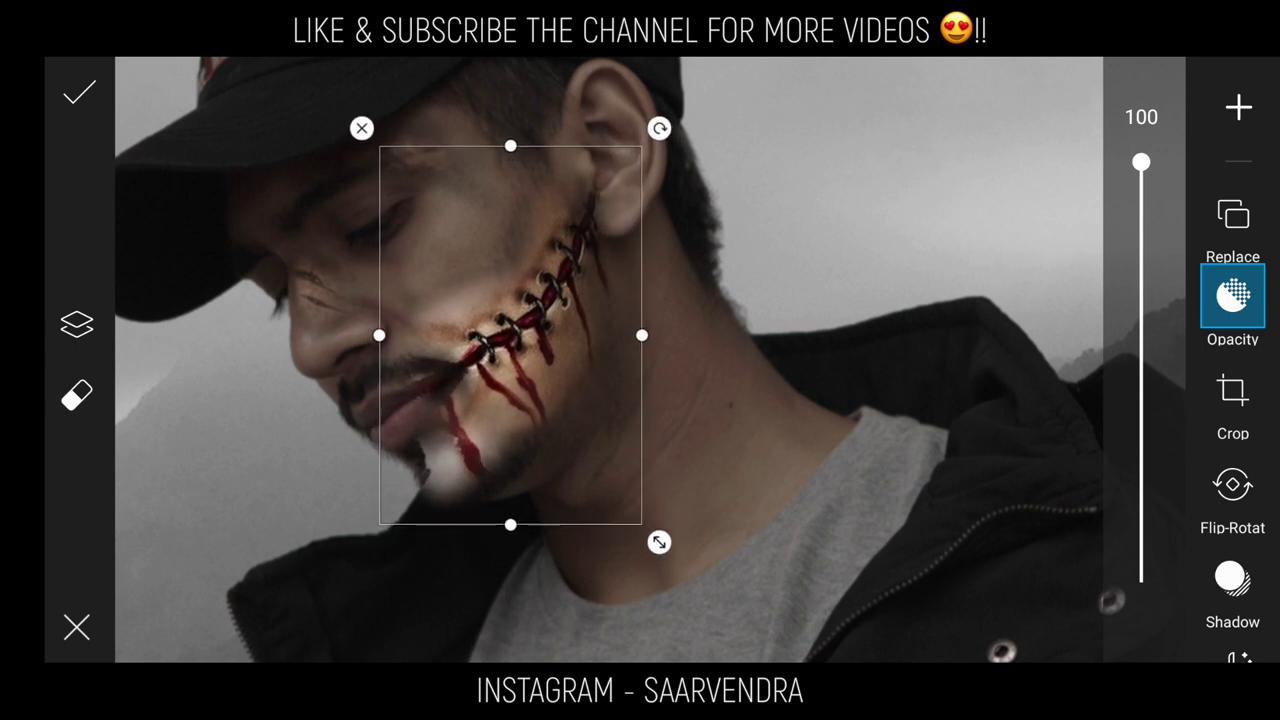
Open the Effects filter gallery for the stitched wound sticker.
{"action": "left_click_drag", "start_coordinate": [1243, 505], "coordinate": [1240, 245]}
{"action": "left_click_drag", "start_coordinate": [1237, 480], "coordinate": [1237, 365]}
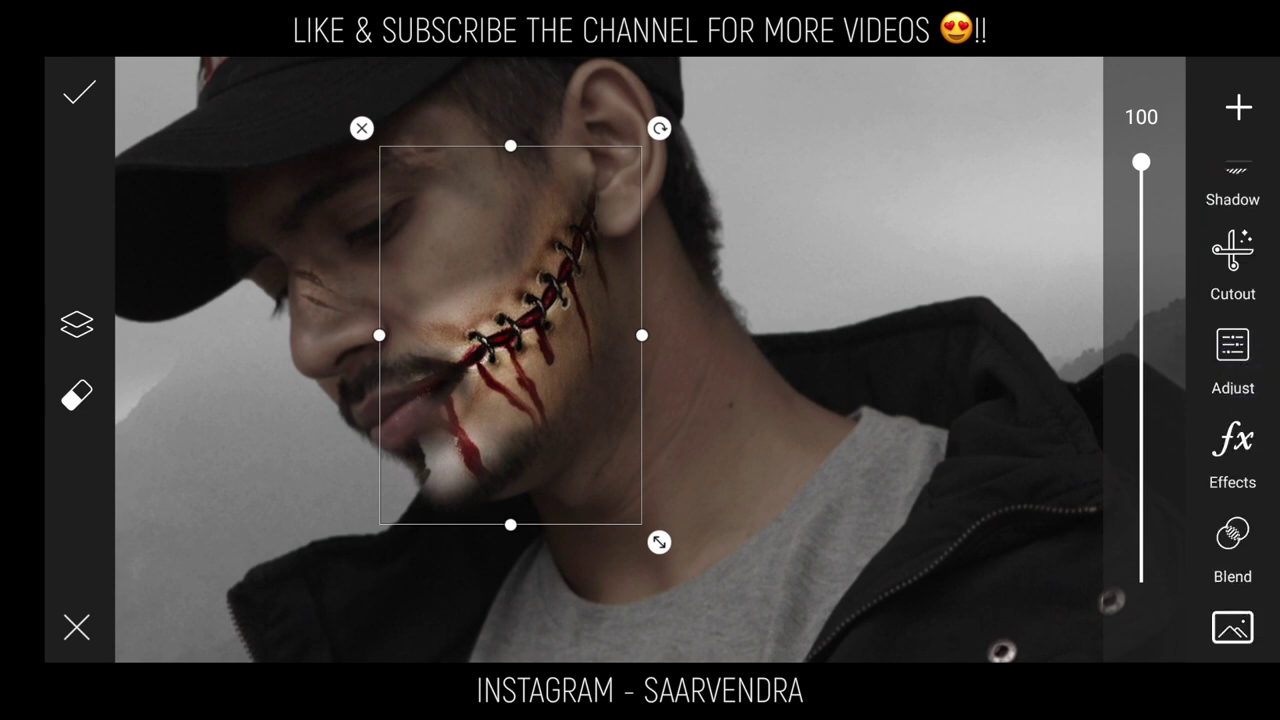
{"action": "left_click", "coordinate": [1232, 455]}
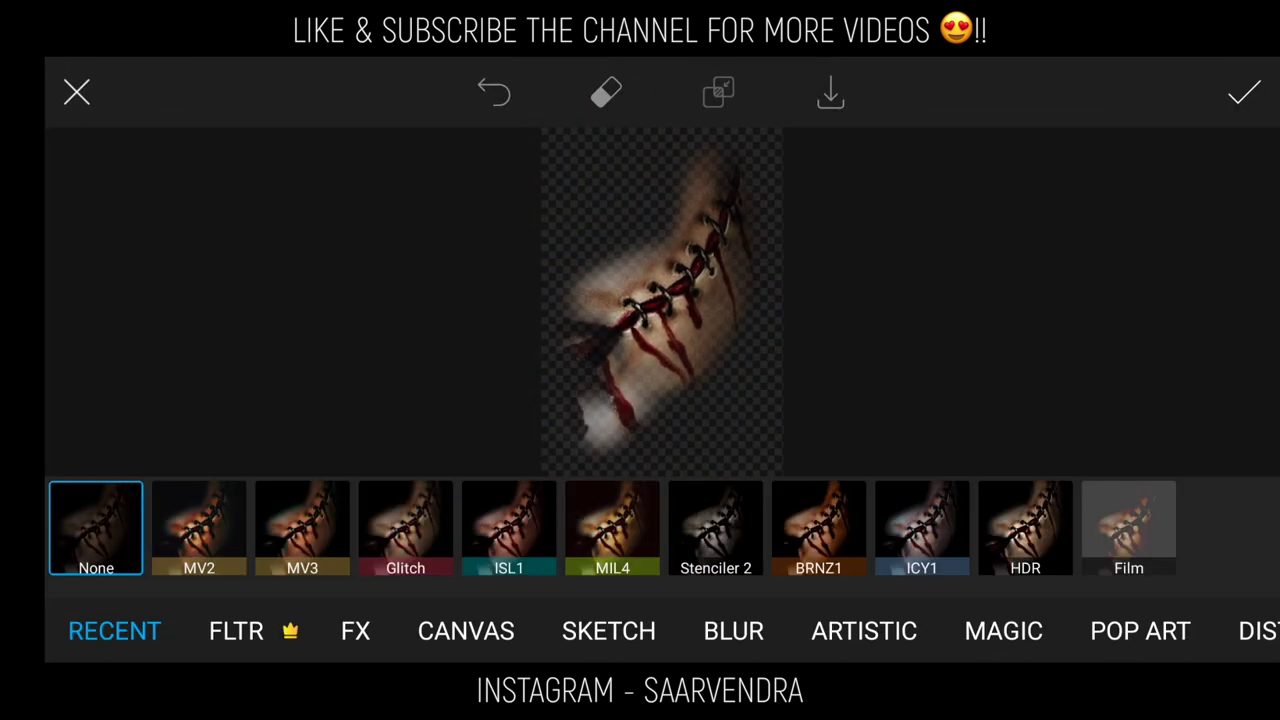
Close Effects without a filter and slightly darken the stitch sticker's brightness.
{"action": "left_click", "coordinate": [77, 92]}
{"action": "left_click_drag", "start_coordinate": [1240, 530], "coordinate": [1243, 262]}
{"action": "left_click", "coordinate": [1232, 543]}
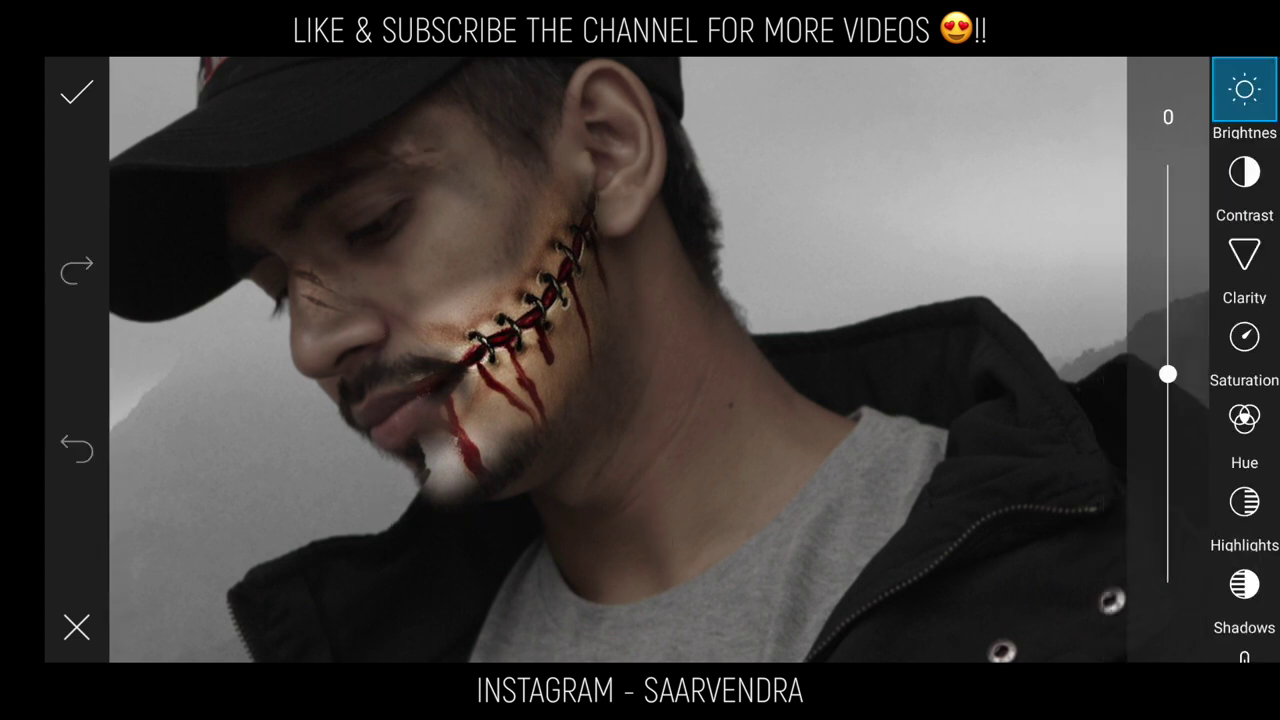
{"action": "mouse_move", "coordinate": [1162, 375]}
{"action": "left_mouse_down"}
{"action": "mouse_move", "coordinate": [1166, 443]}
{"action": "mouse_move", "coordinate": [1166, 391]}
{"action": "mouse_move", "coordinate": [1170, 418]}
{"action": "left_mouse_up"}
{"action": "left_click", "coordinate": [77, 96]}
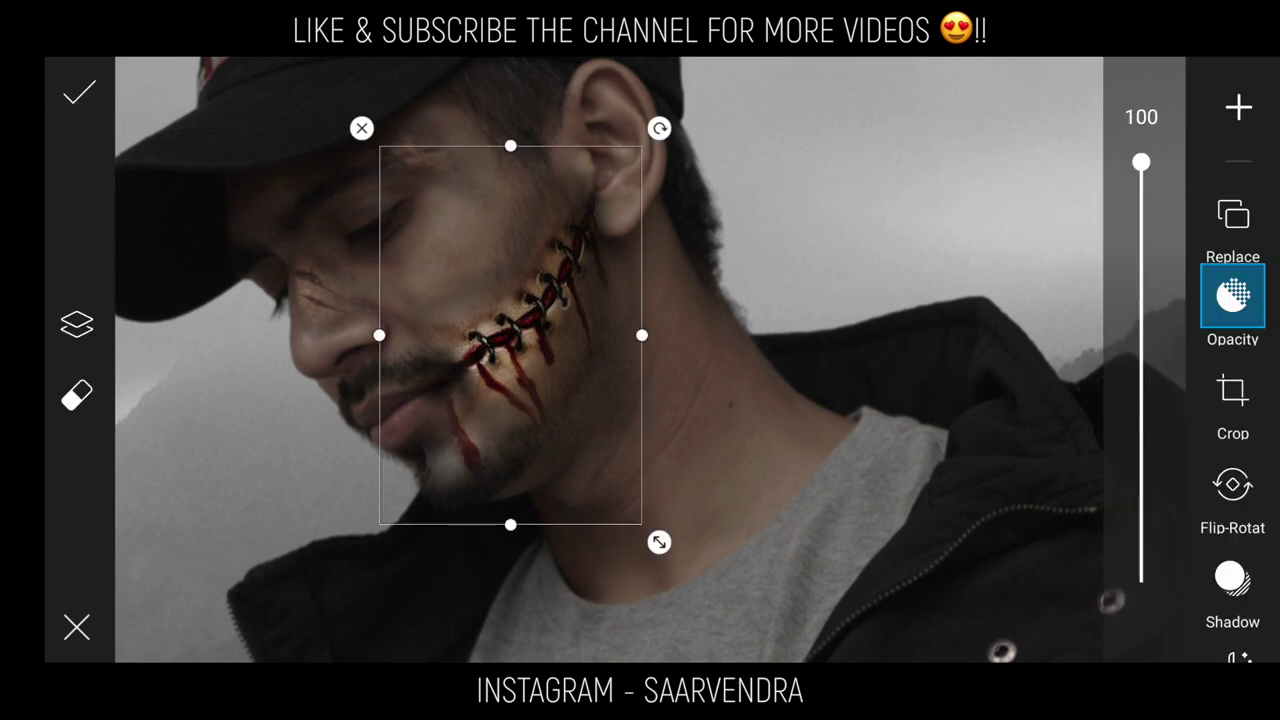
Set the stitch sticker's blend mode to Overlay after trying Add.
{"action": "left_click_drag", "start_coordinate": [1237, 535], "coordinate": [1251, 323]}
{"action": "left_click_drag", "start_coordinate": [1247, 543], "coordinate": [1247, 391]}
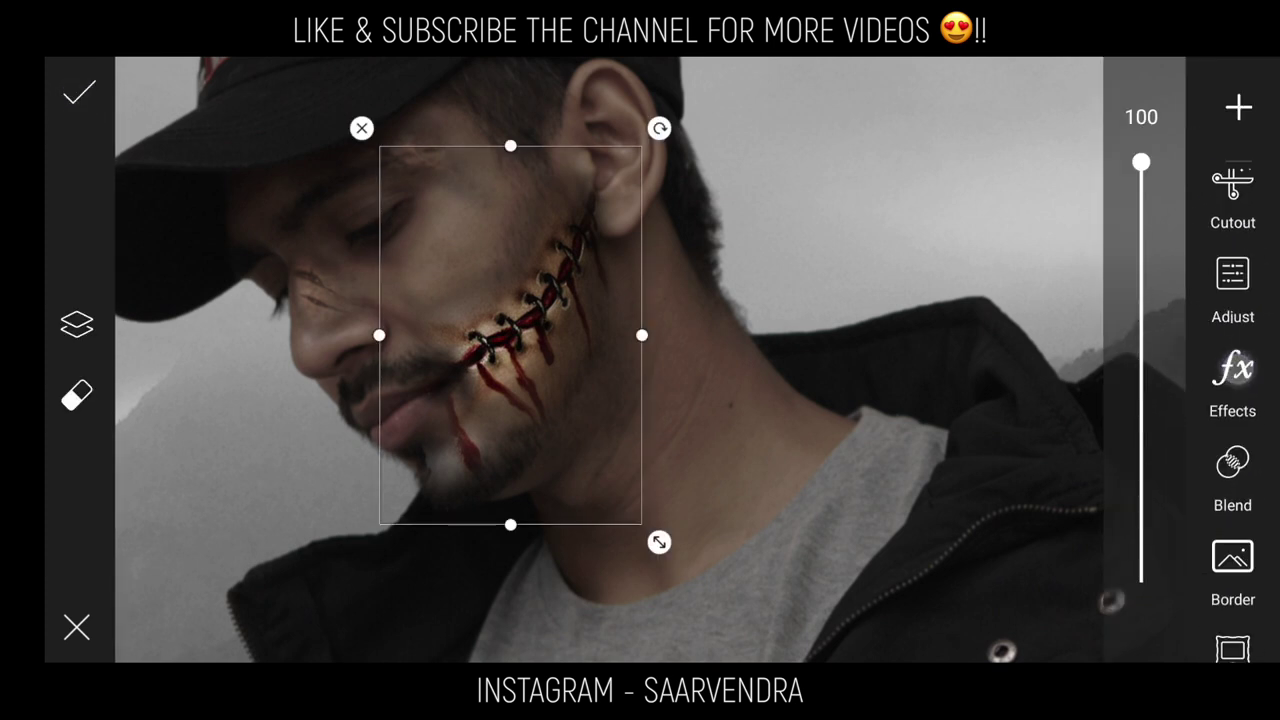
{"action": "left_click", "coordinate": [1232, 460]}
{"action": "left_click_drag", "start_coordinate": [1149, 520], "coordinate": [1149, 386]}
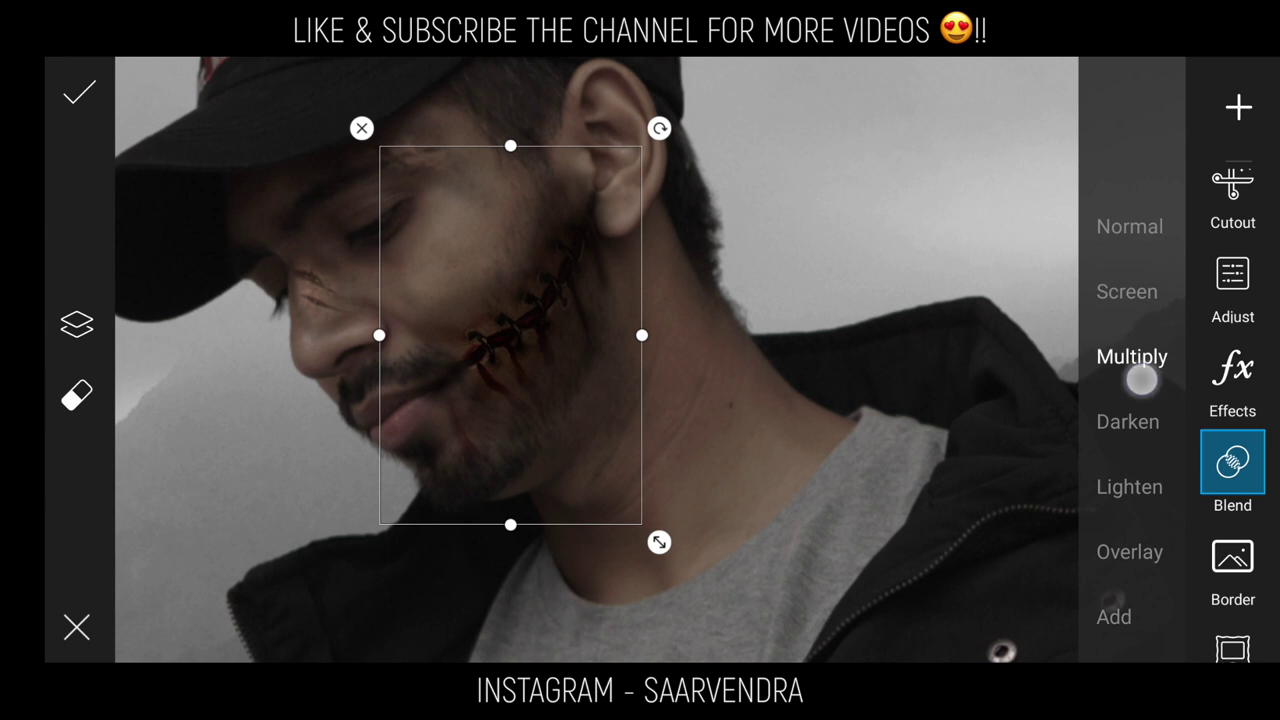
{"action": "left_click_drag", "start_coordinate": [1133, 240], "coordinate": [1133, 305]}
{"action": "left_click_drag", "start_coordinate": [1137, 517], "coordinate": [1137, 387]}
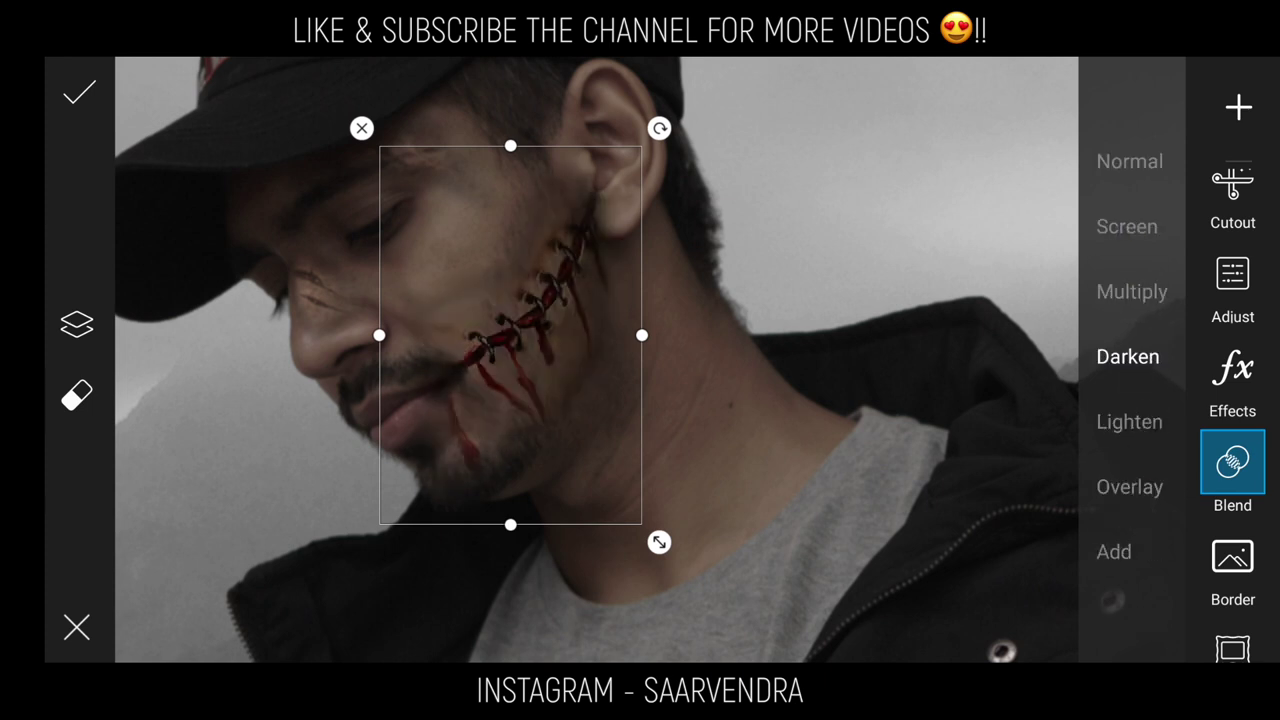
{"action": "left_click_drag", "start_coordinate": [1135, 609], "coordinate": [1135, 479]}
{"action": "left_click", "coordinate": [1114, 421]}
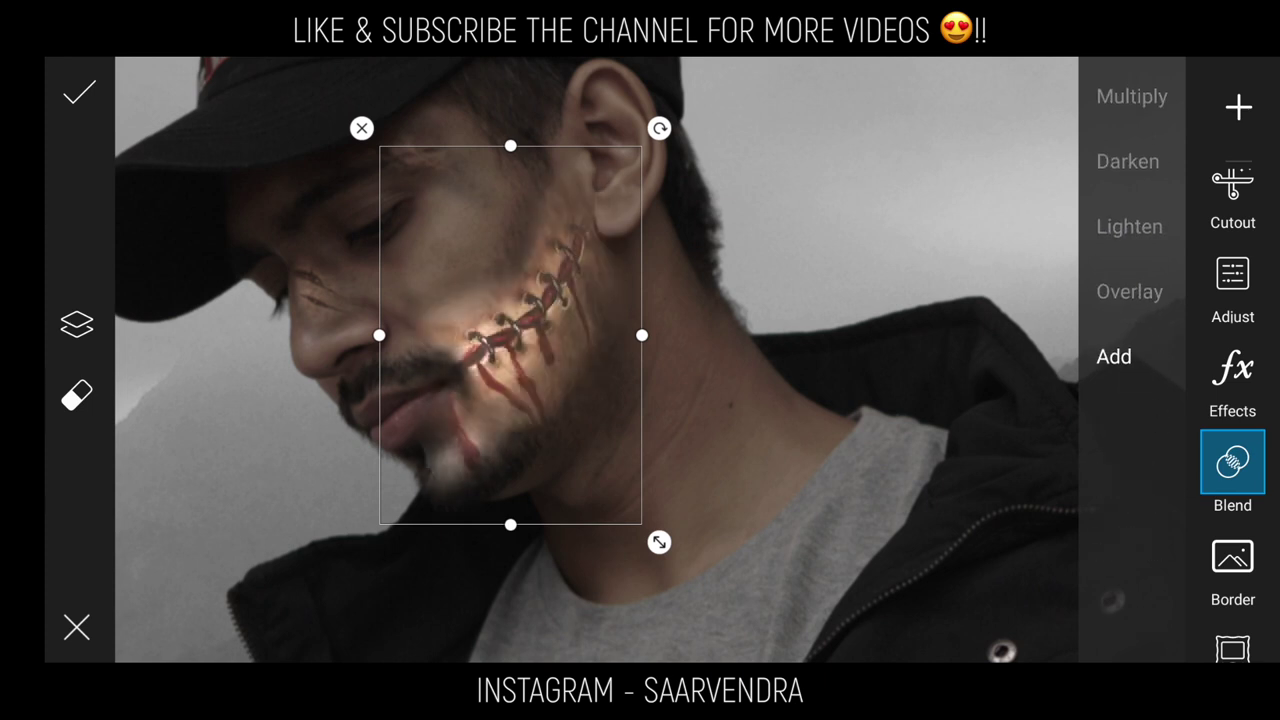
{"action": "left_click", "coordinate": [1133, 285]}
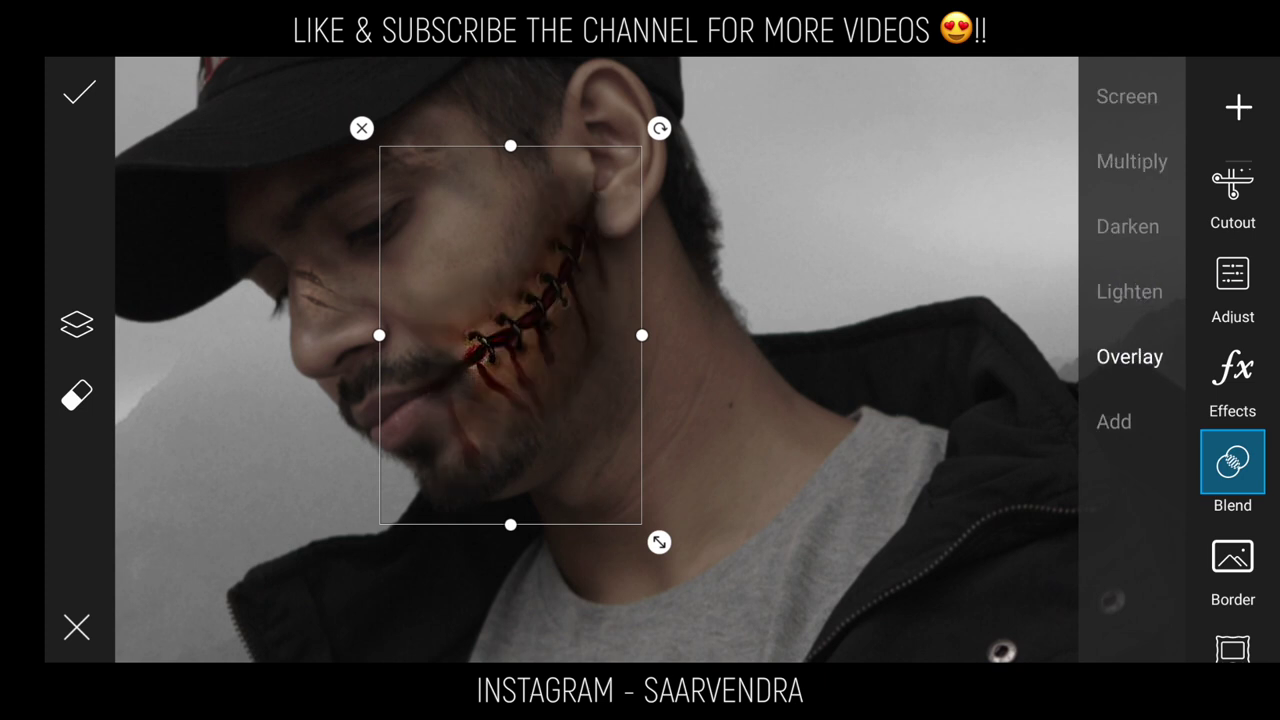
Desaturate the stitch sticker to -47, trying contrast and clarity along the way.
{"action": "left_click", "coordinate": [1244, 420]}
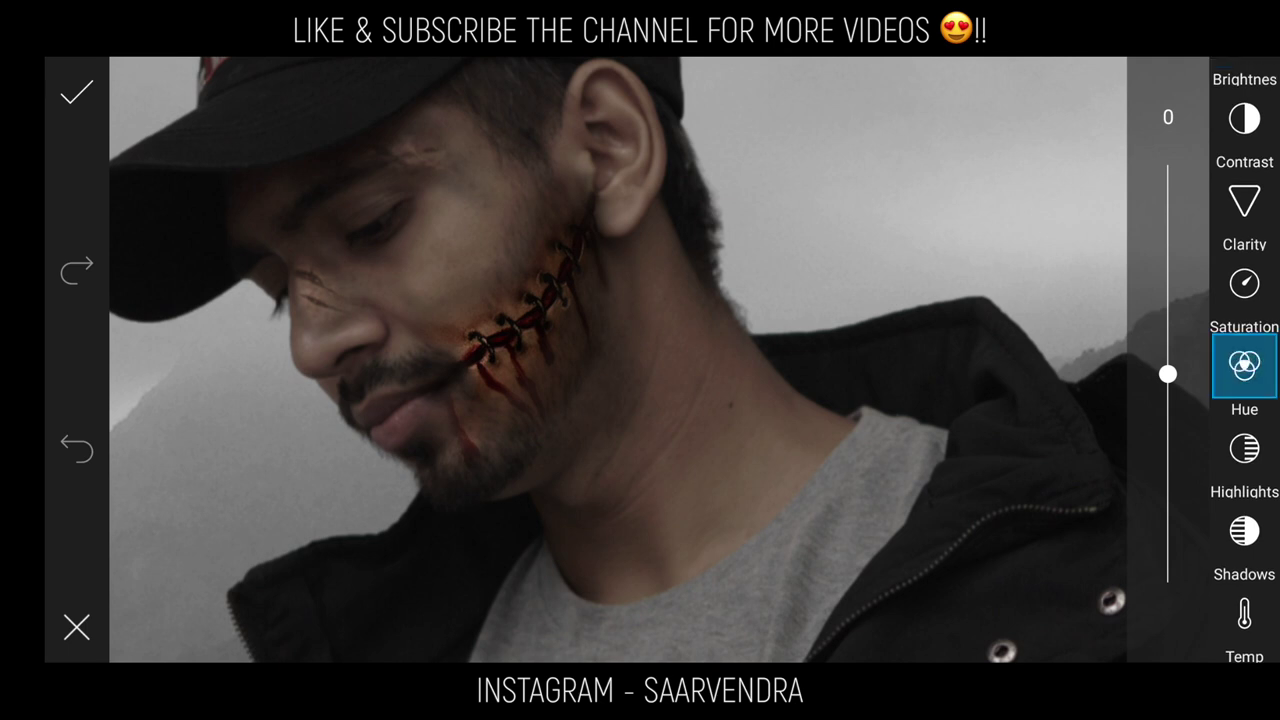
{"action": "left_click", "coordinate": [1244, 284]}
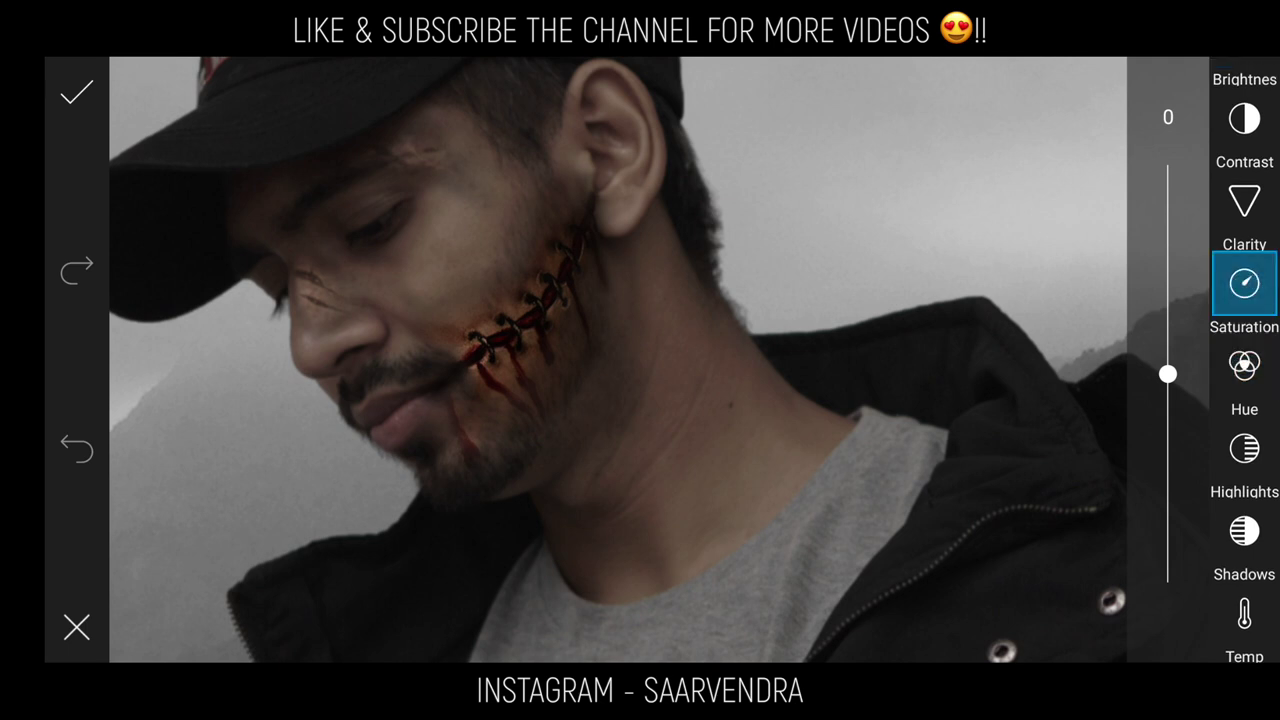
{"action": "mouse_move", "coordinate": [1160, 437]}
{"action": "left_mouse_down"}
{"action": "mouse_move", "coordinate": [1163, 483]}
{"action": "mouse_move", "coordinate": [1171, 337]}
{"action": "mouse_move", "coordinate": [1168, 473]}
{"action": "left_mouse_up"}
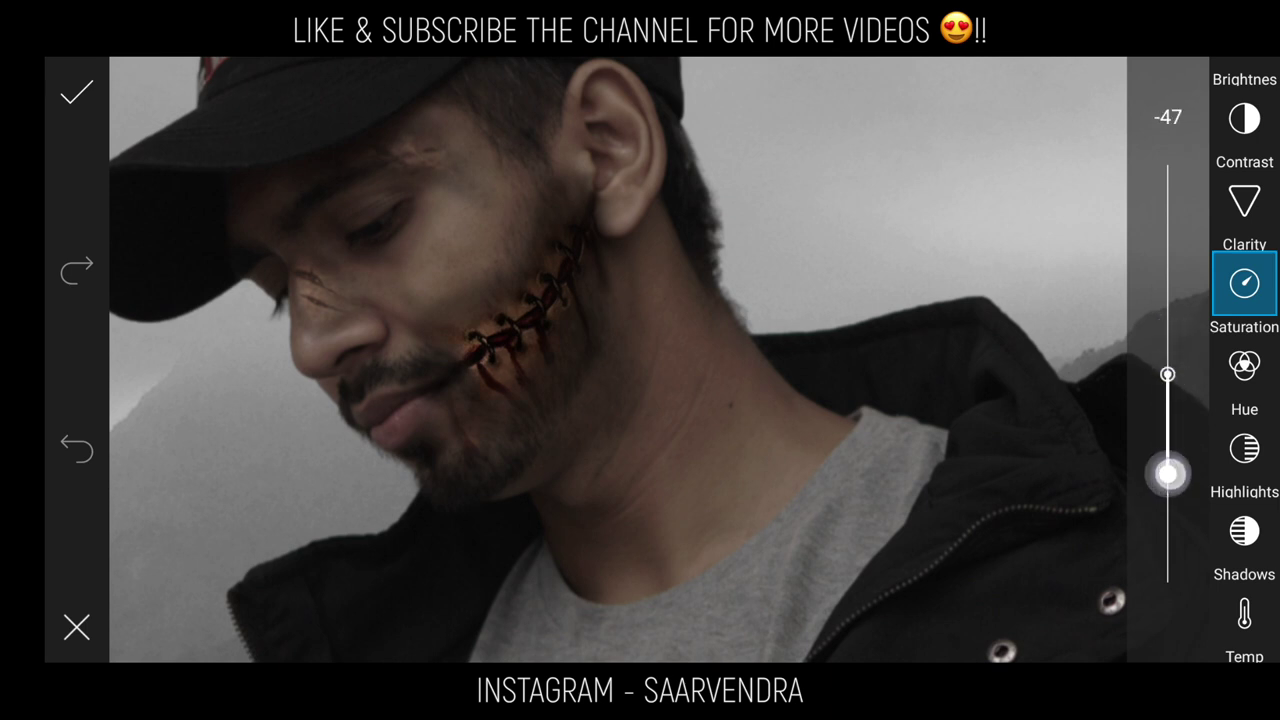
{"action": "left_click", "coordinate": [1247, 110]}
{"action": "mouse_move", "coordinate": [1166, 373]}
{"action": "left_mouse_down"}
{"action": "mouse_move", "coordinate": [1166, 289]}
{"action": "mouse_move", "coordinate": [1166, 580]}
{"action": "mouse_move", "coordinate": [1166, 394]}
{"action": "mouse_move", "coordinate": [1163, 523]}
{"action": "left_mouse_up"}
{"action": "left_click", "coordinate": [1250, 203]}
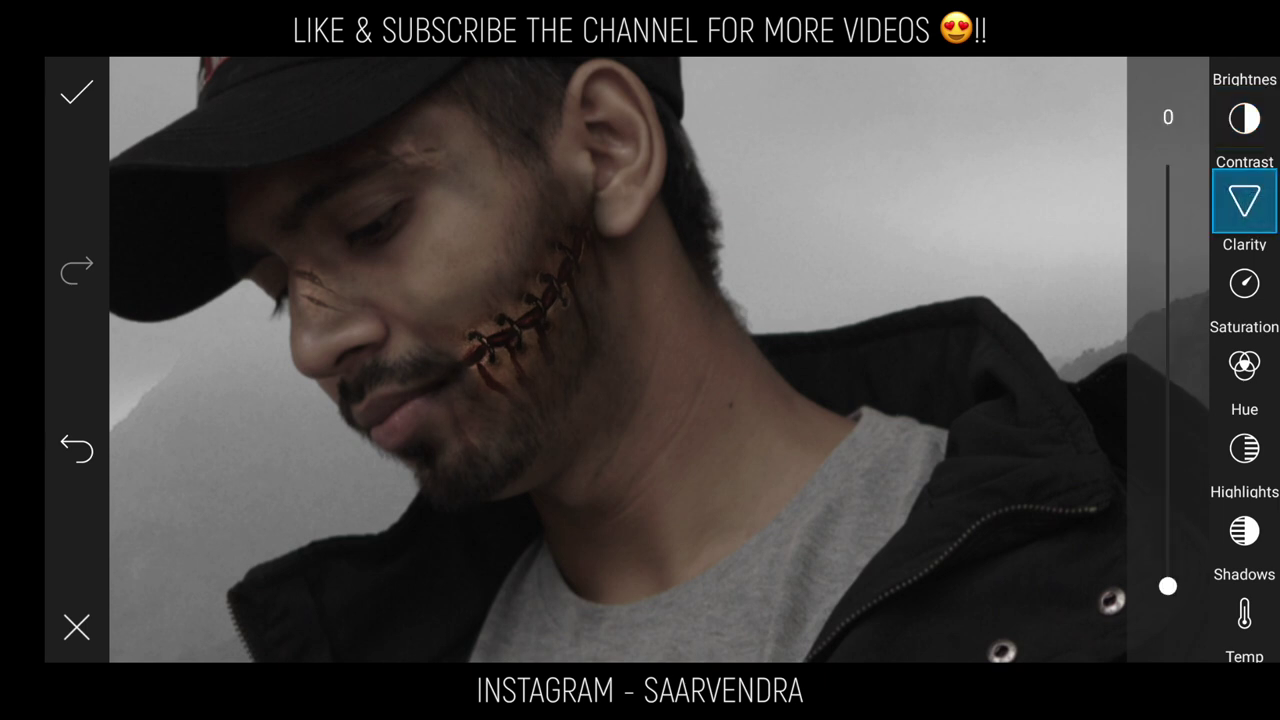
{"action": "left_click", "coordinate": [1244, 283]}
Lift the sticker's shadows to +59 and apply it onto the photo.
{"action": "left_click_drag", "start_coordinate": [1245, 434], "coordinate": [1255, 512]}
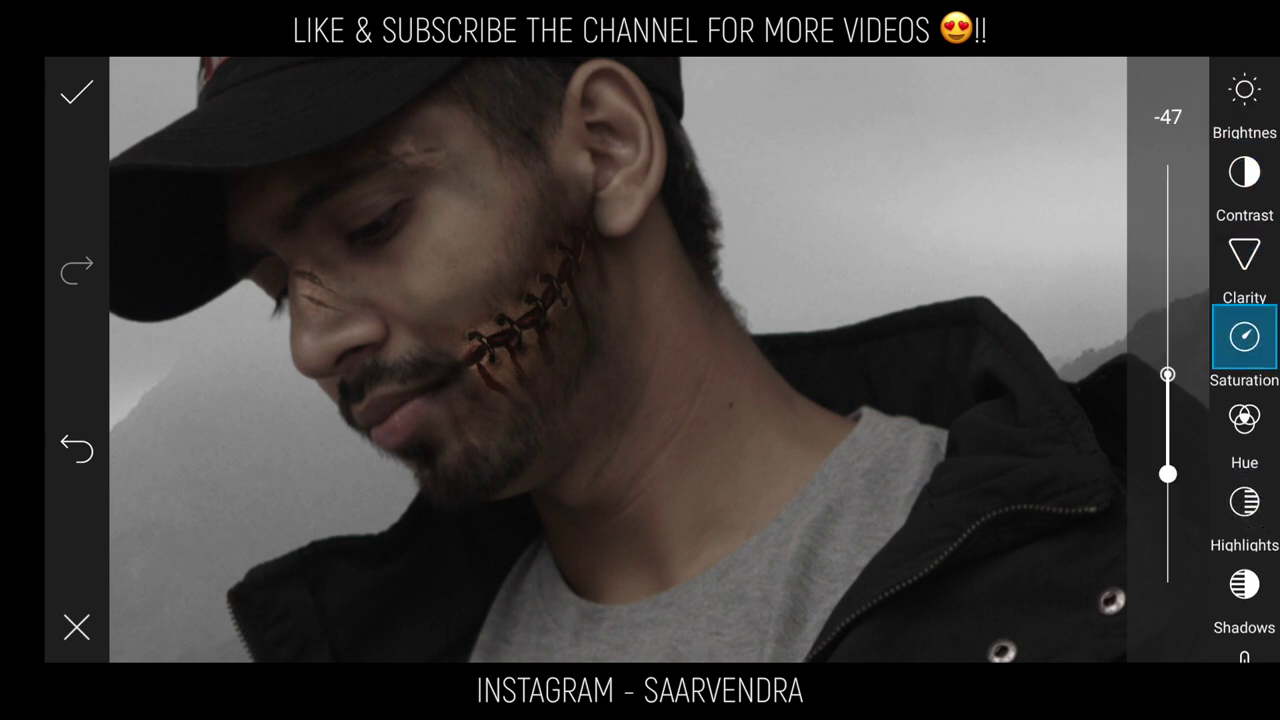
{"action": "left_click", "coordinate": [1244, 588]}
{"action": "left_click_drag", "start_coordinate": [1165, 412], "coordinate": [1169, 249]}
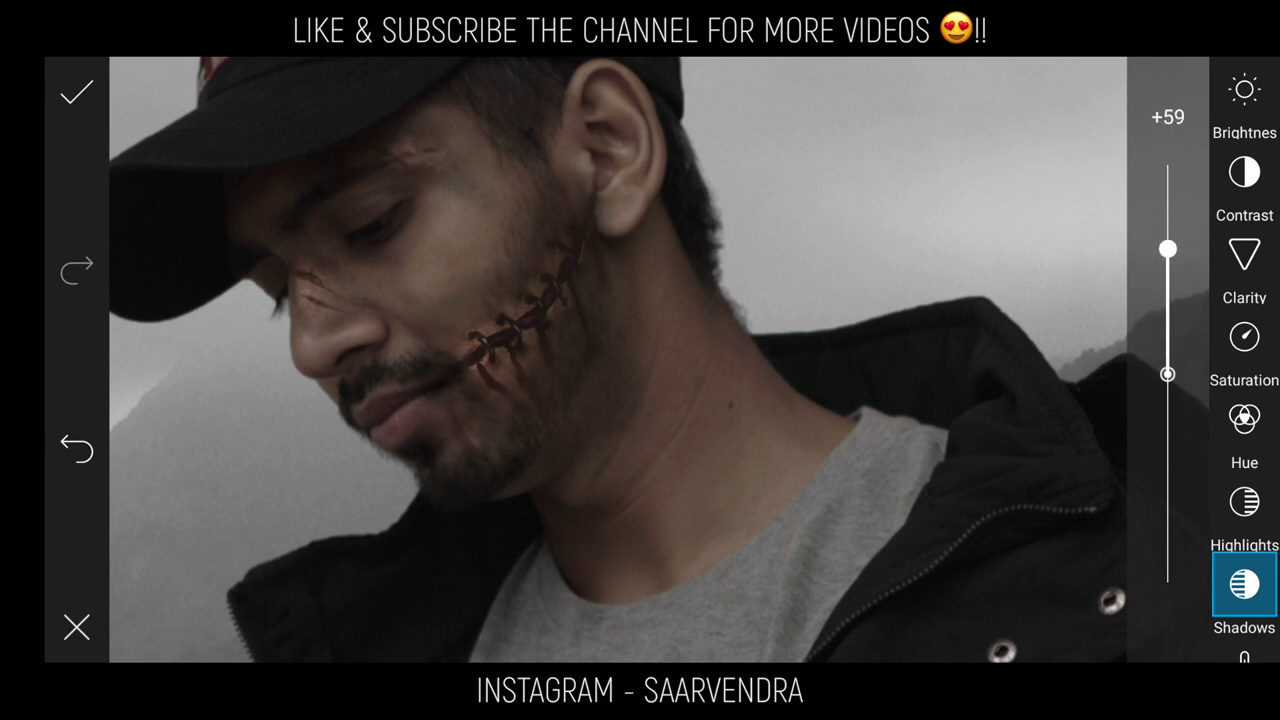
{"action": "left_click", "coordinate": [77, 92]}
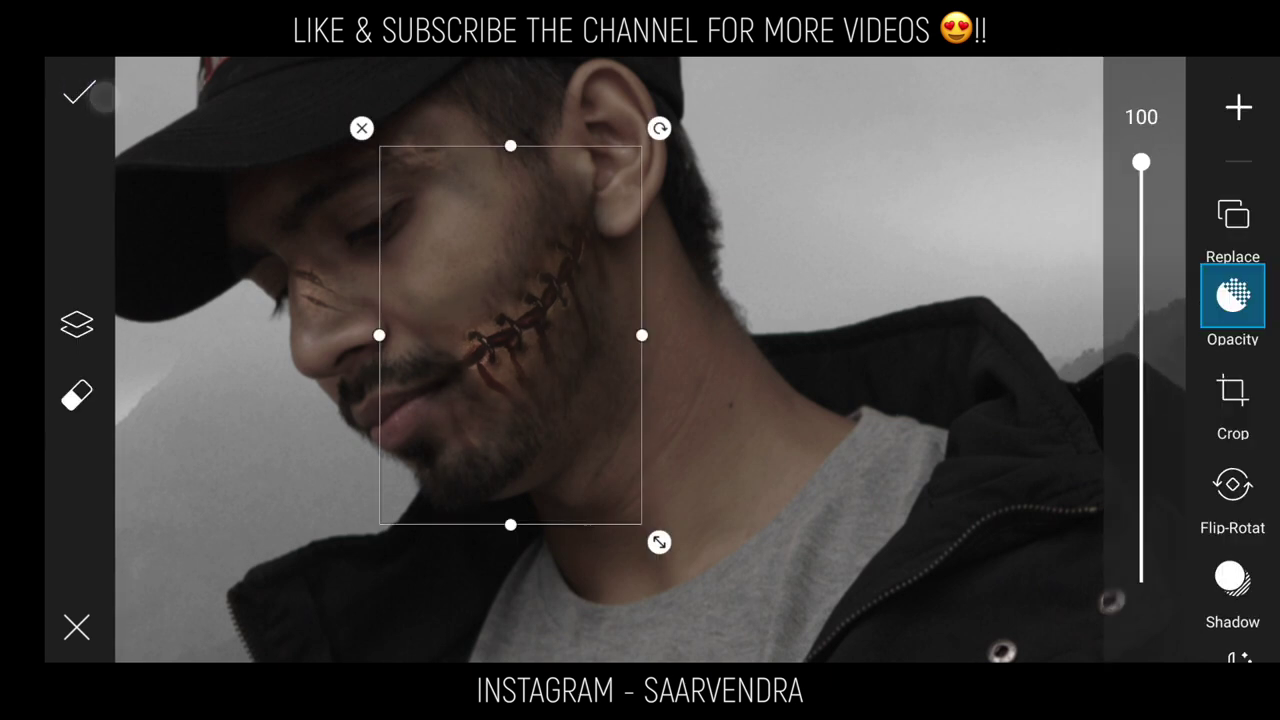
{"action": "left_click", "coordinate": [101, 97]}
{"action": "scroll", "coordinate": [612, 520], "scroll_direction": "up", "scroll_amount": 3}
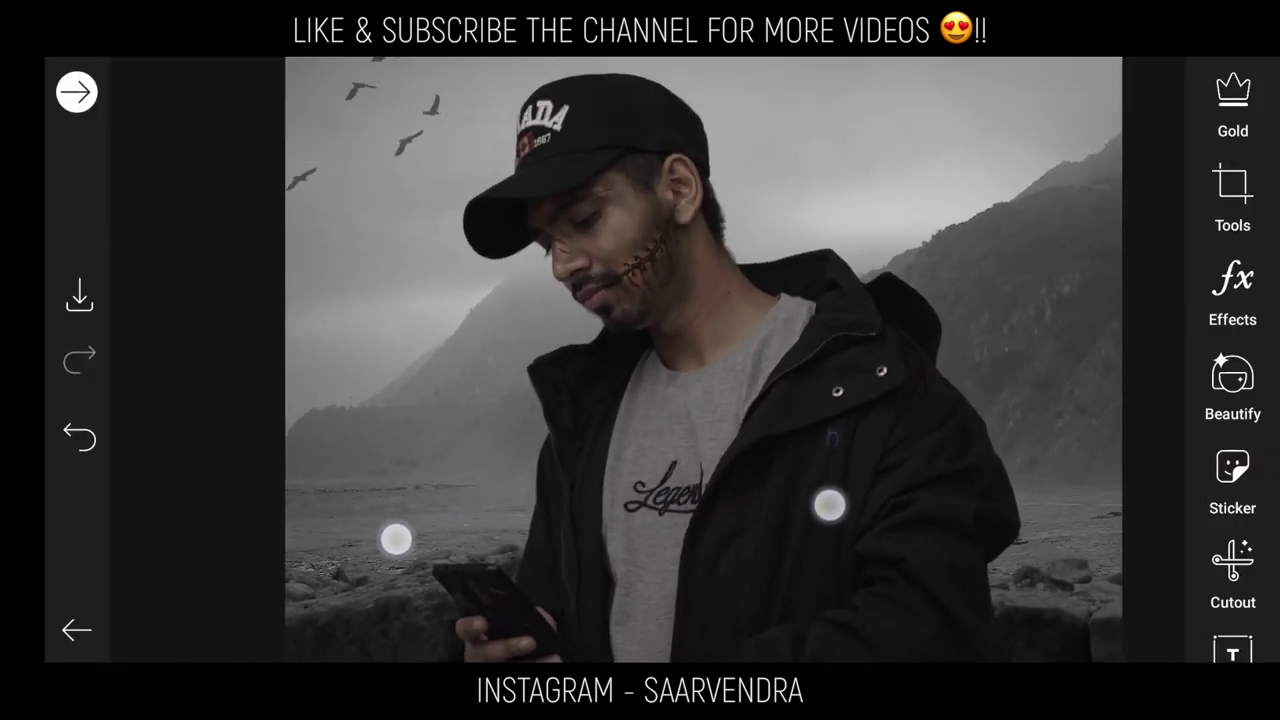
Add the zombie-skin wound image from the gallery as a new layer.
{"action": "scroll", "coordinate": [612, 520], "scroll_direction": "down", "scroll_amount": 3}
{"action": "left_click_drag", "start_coordinate": [1239, 464], "coordinate": [1231, 194]}
{"action": "left_click", "coordinate": [1232, 420]}
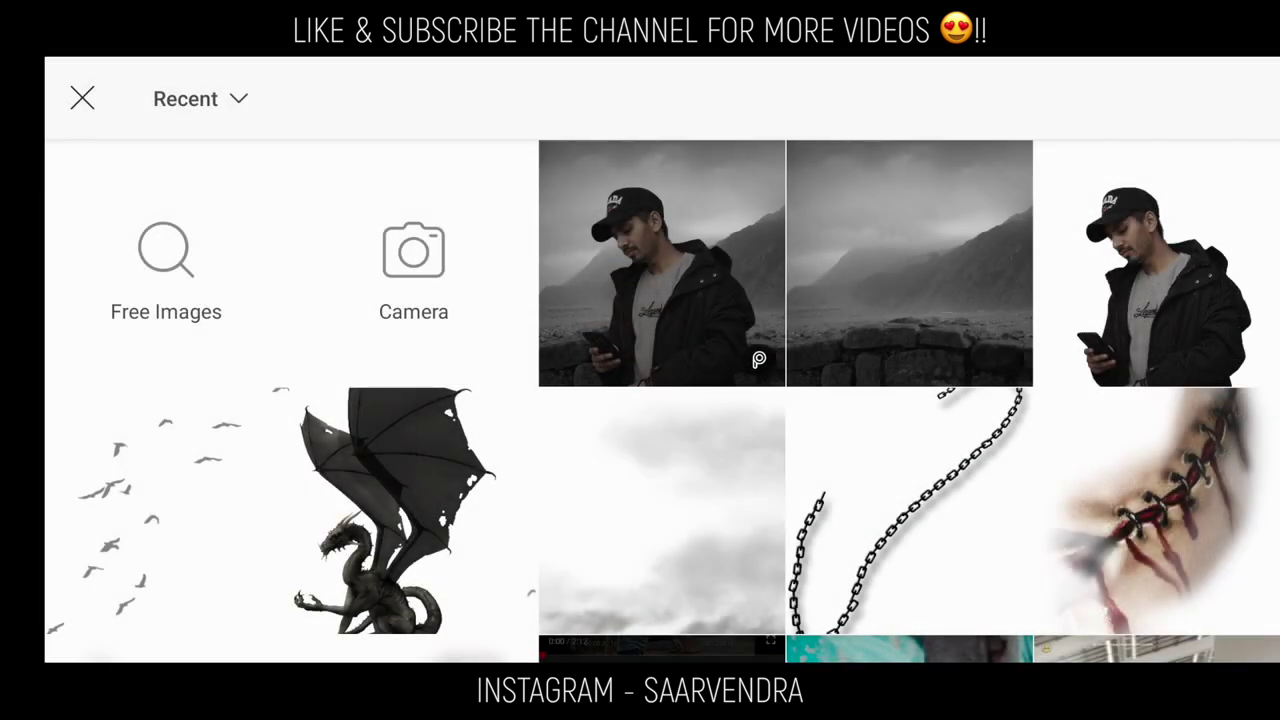
{"action": "scroll", "coordinate": [584, 400], "scroll_direction": "down", "scroll_amount": 3}
{"action": "left_click", "coordinate": [179, 533]}
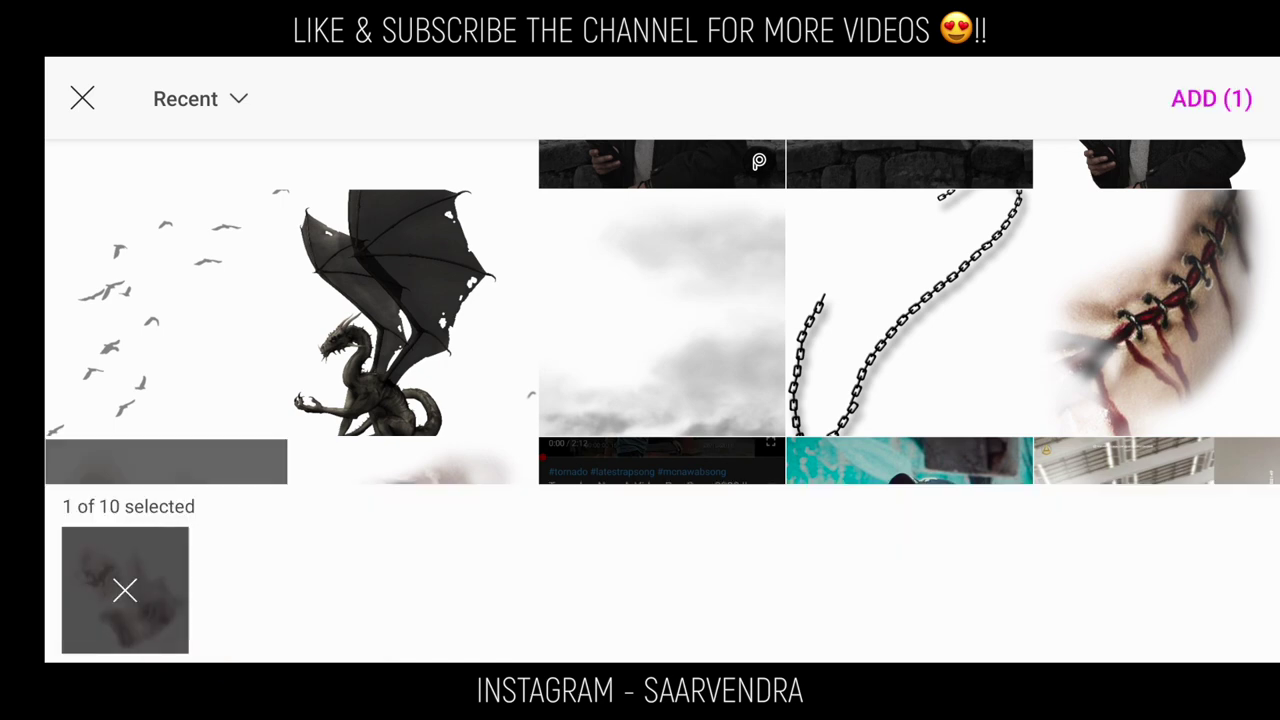
{"action": "left_click", "coordinate": [1211, 98]}
{"action": "scroll", "coordinate": [658, 410], "scroll_direction": "up", "scroll_amount": 3}
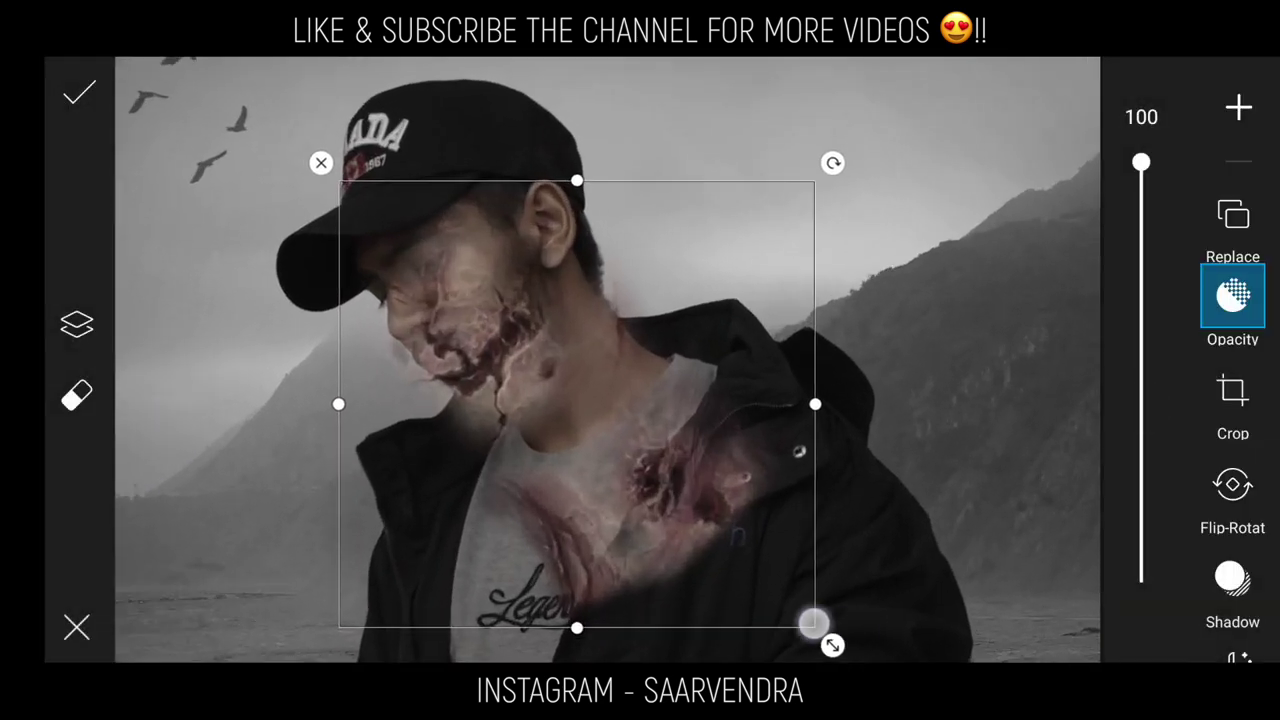
Resize and position the wound overlay over the man's cheek and neck.
{"action": "left_click_drag", "start_coordinate": [833, 645], "coordinate": [688, 510]}
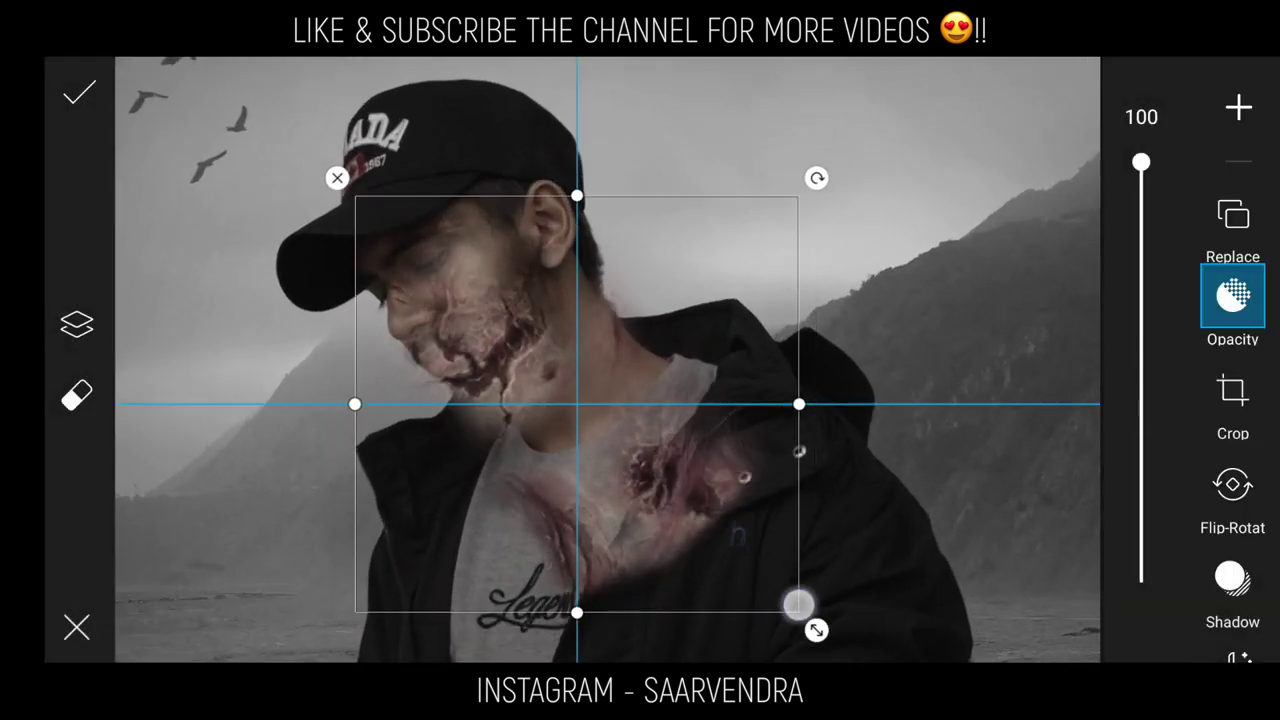
{"action": "scroll", "coordinate": [640, 420], "scroll_direction": "up", "scroll_amount": 2}
{"action": "scroll", "coordinate": [640, 420], "scroll_direction": "up", "scroll_amount": 2}
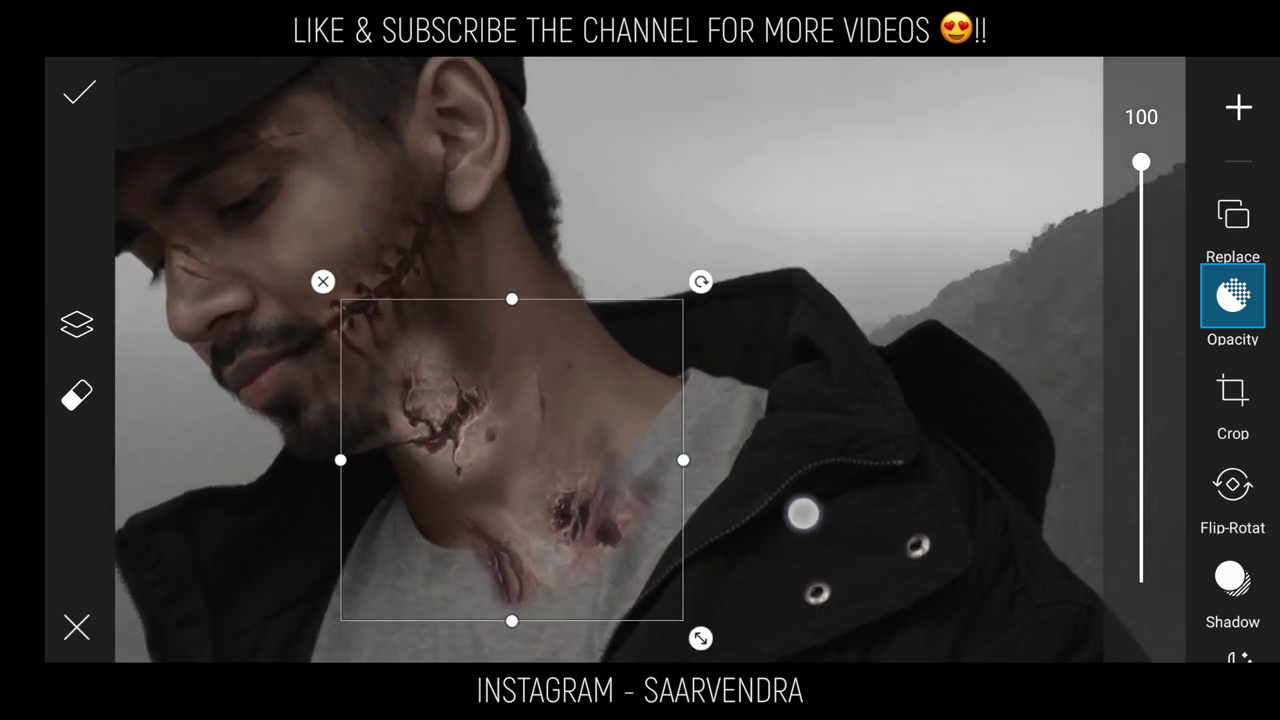
{"action": "scroll", "coordinate": [666, 460], "scroll_direction": "up", "scroll_amount": 2}
{"action": "left_click_drag", "start_coordinate": [735, 510], "coordinate": [660, 357]}
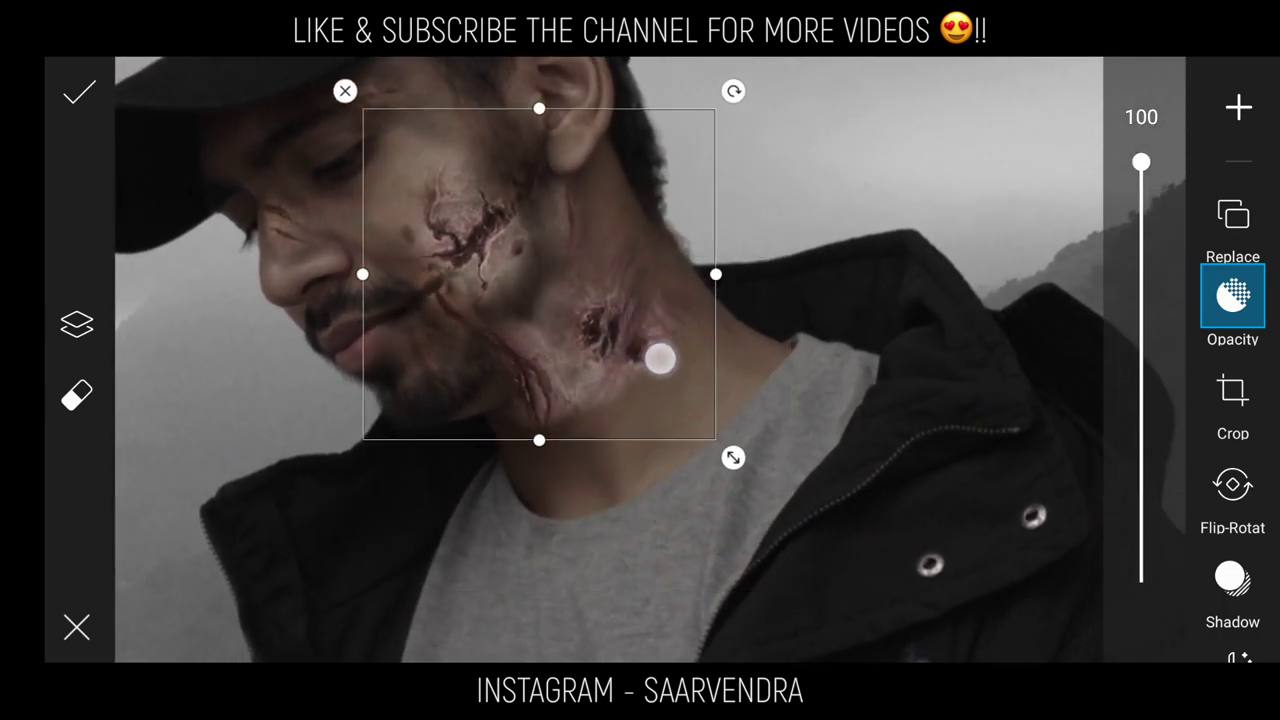
{"action": "left_click_drag", "start_coordinate": [734, 457], "coordinate": [780, 503]}
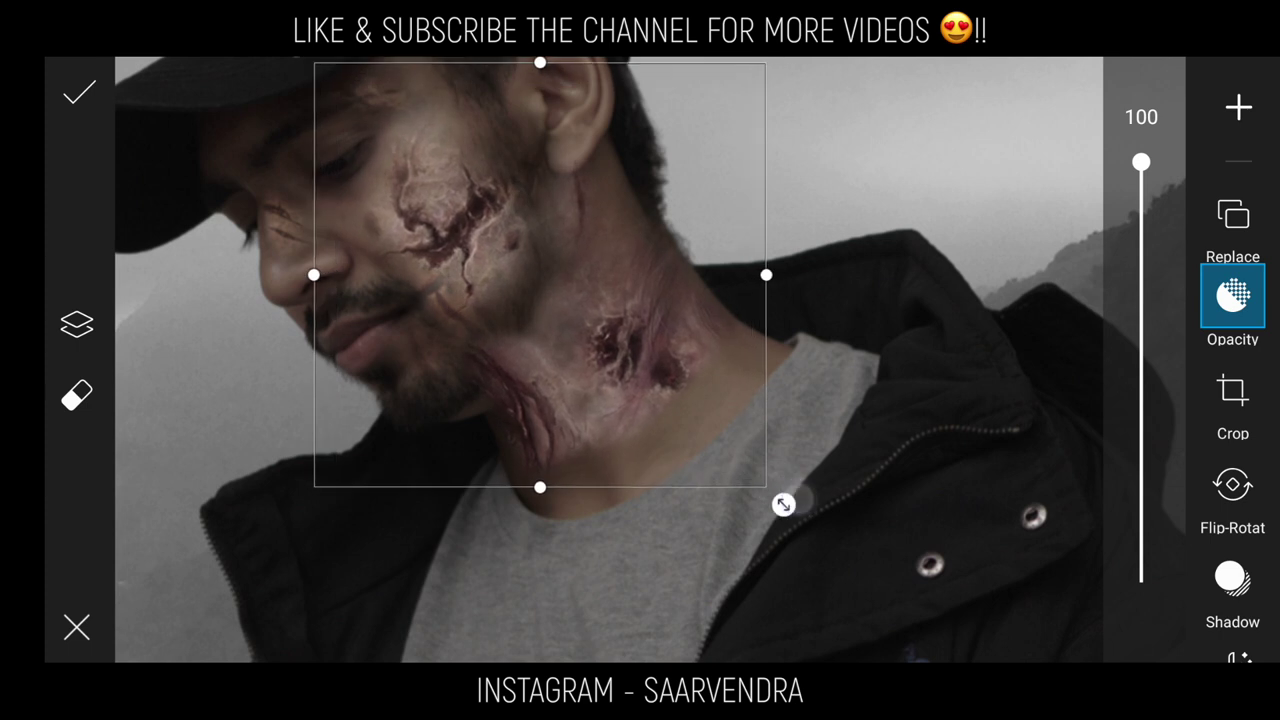
{"action": "left_click_drag", "start_coordinate": [700, 407], "coordinate": [735, 463]}
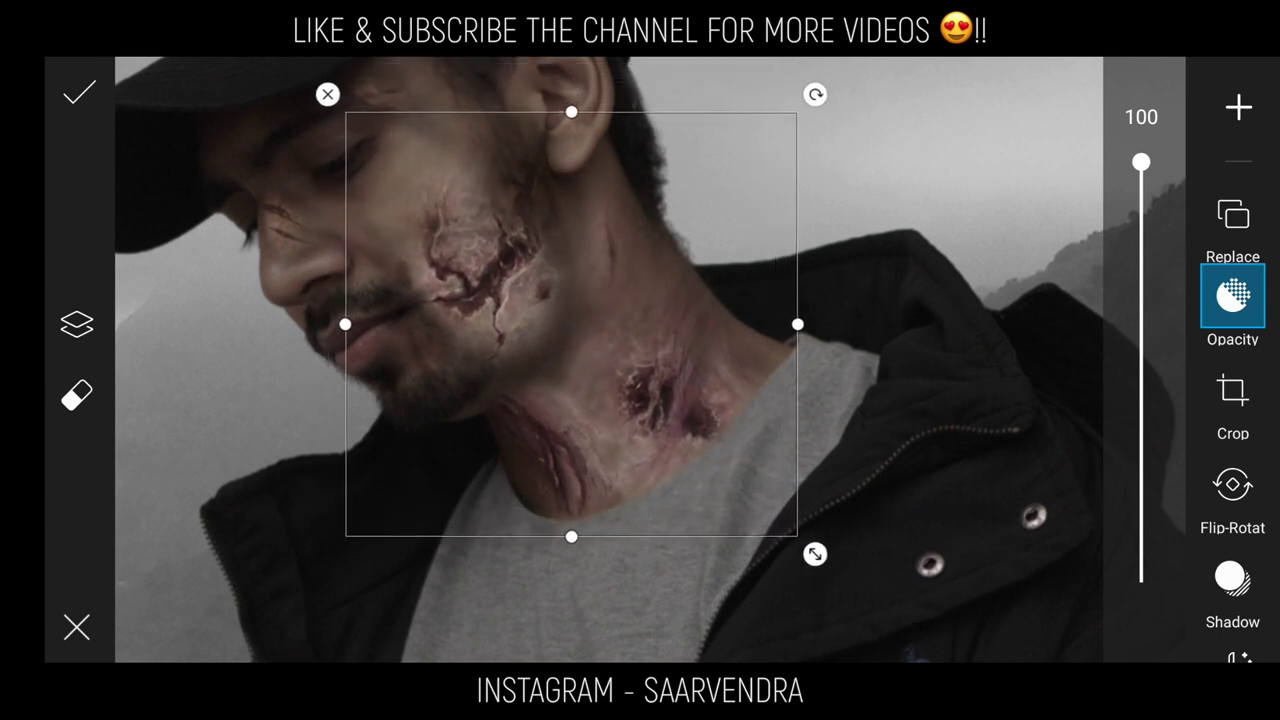
{"action": "left_click_drag", "start_coordinate": [835, 565], "coordinate": [868, 577]}
{"action": "left_click_drag", "start_coordinate": [797, 463], "coordinate": [783, 457]}
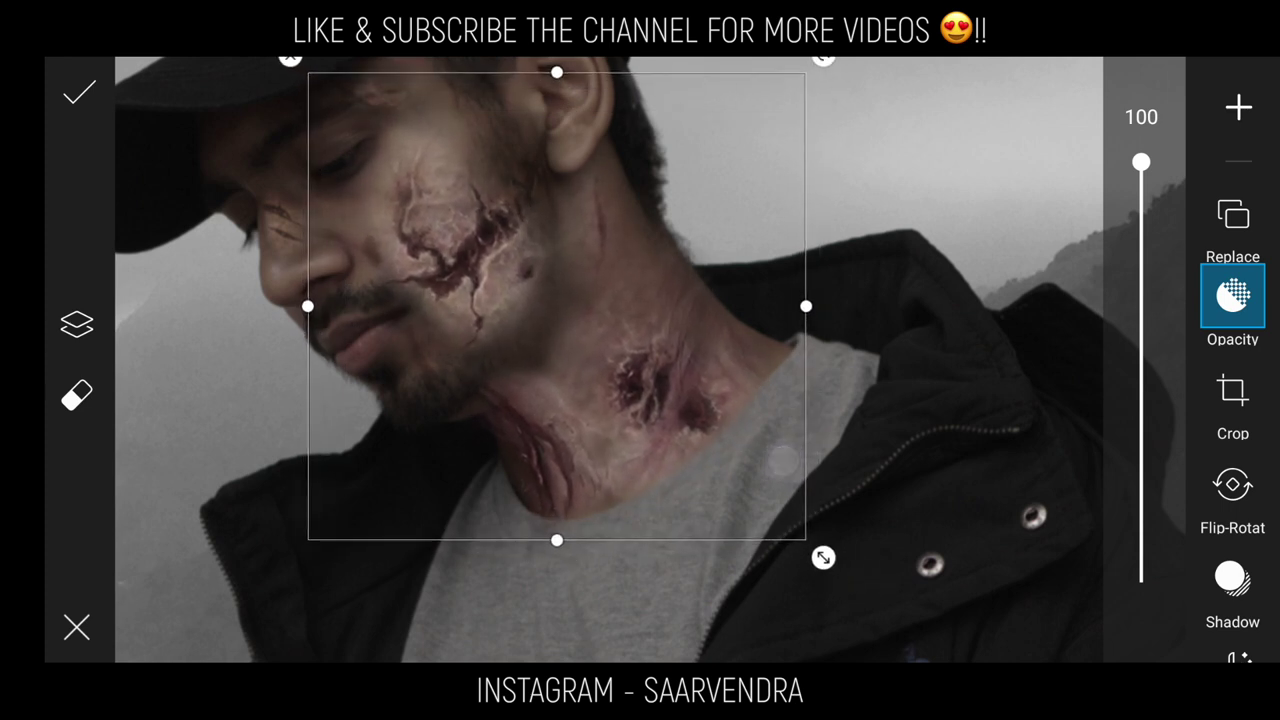
{"action": "key", "text": "Escape"}
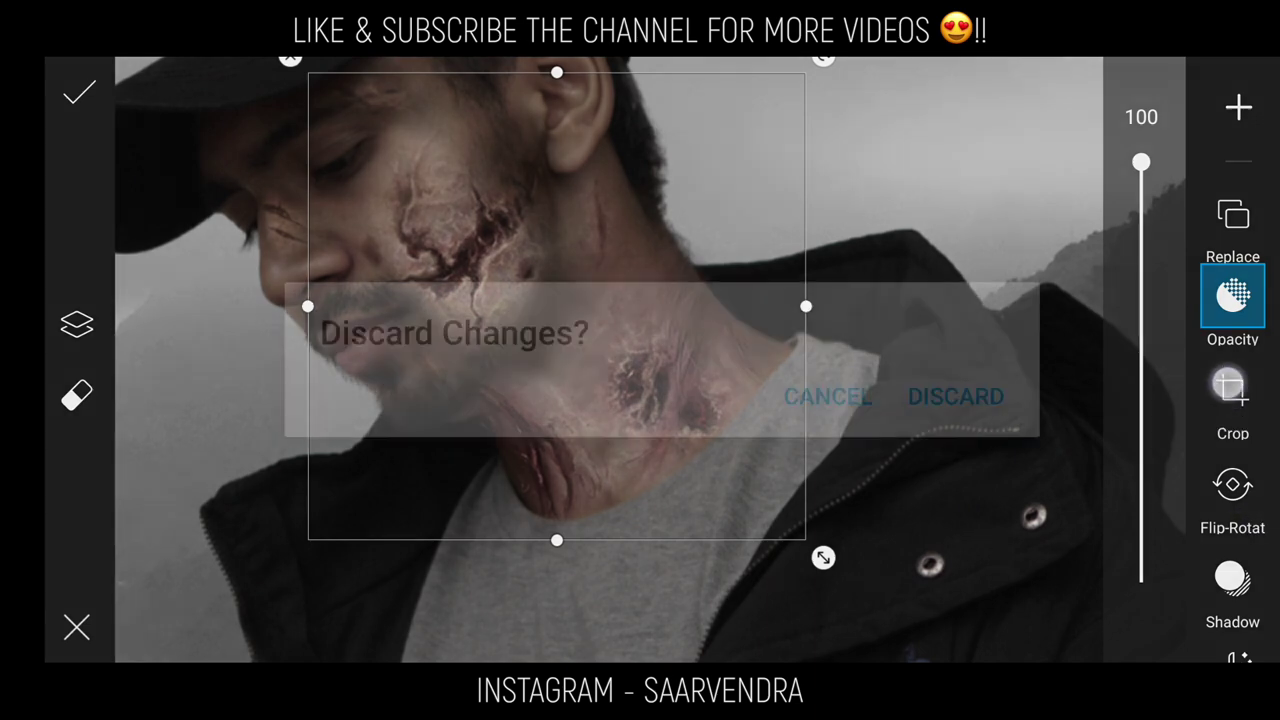
{"action": "left_click", "coordinate": [817, 397]}
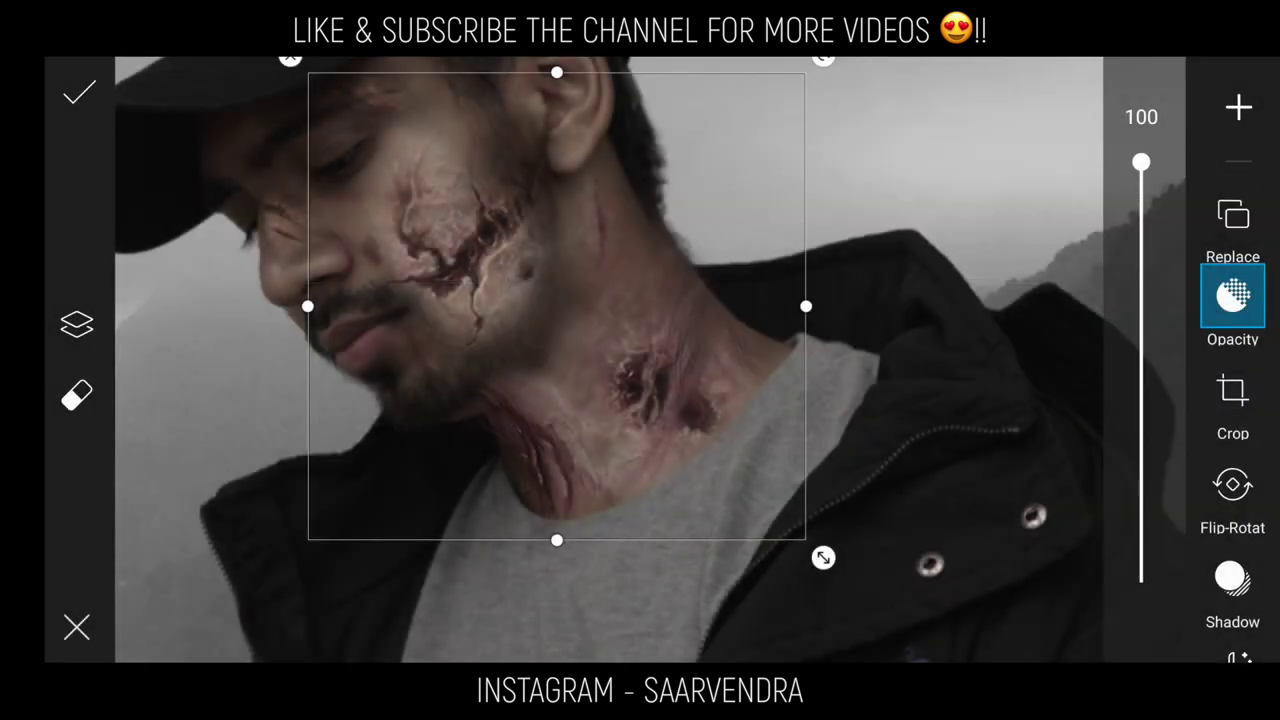
Blend the wound overlay in Overlay mode and apply it to the photo.
{"action": "mouse_move", "coordinate": [1246, 477]}
{"action": "left_mouse_down"}
{"action": "mouse_move", "coordinate": [1240, 335]}
{"action": "mouse_move", "coordinate": [1240, 363]}
{"action": "left_mouse_up"}
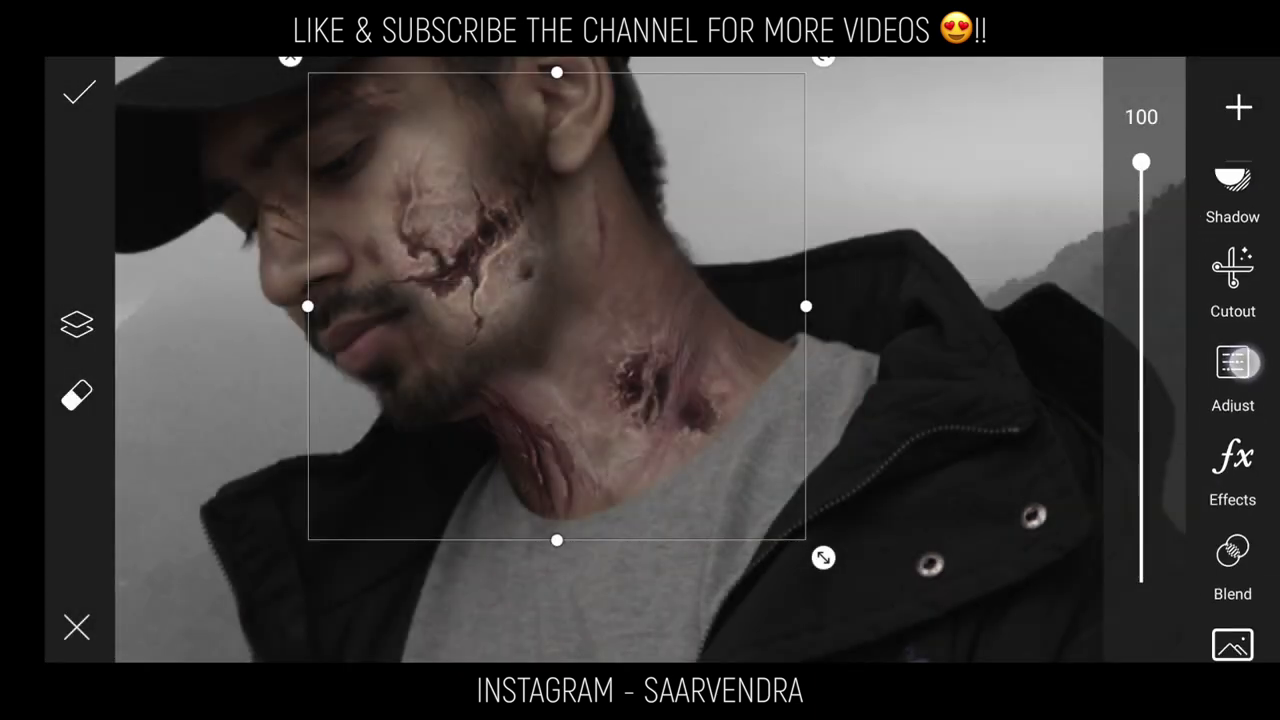
{"action": "left_click", "coordinate": [1232, 540]}
{"action": "left_click_drag", "start_coordinate": [1150, 548], "coordinate": [1160, 320]}
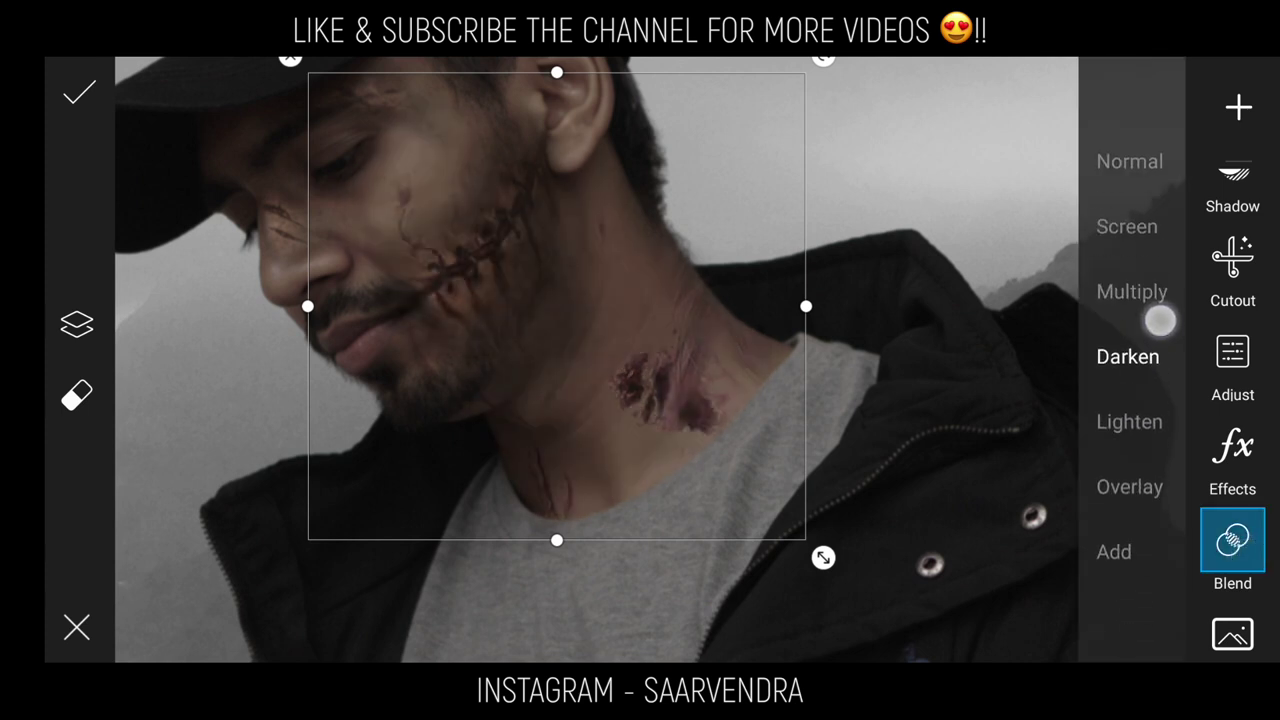
{"action": "left_click", "coordinate": [1134, 500]}
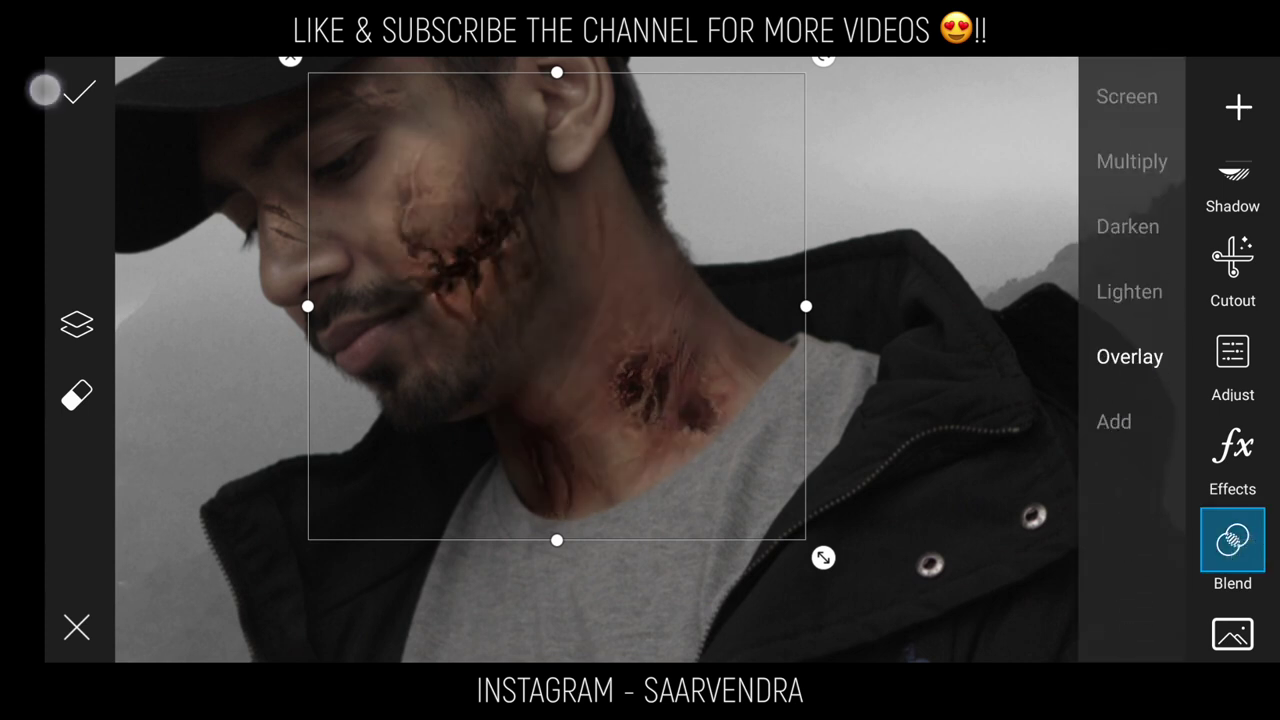
{"action": "left_click", "coordinate": [79, 93]}
Add the black chain image from the gallery onto the photo.
{"action": "scroll", "coordinate": [605, 395], "scroll_direction": "up", "scroll_amount": 3}
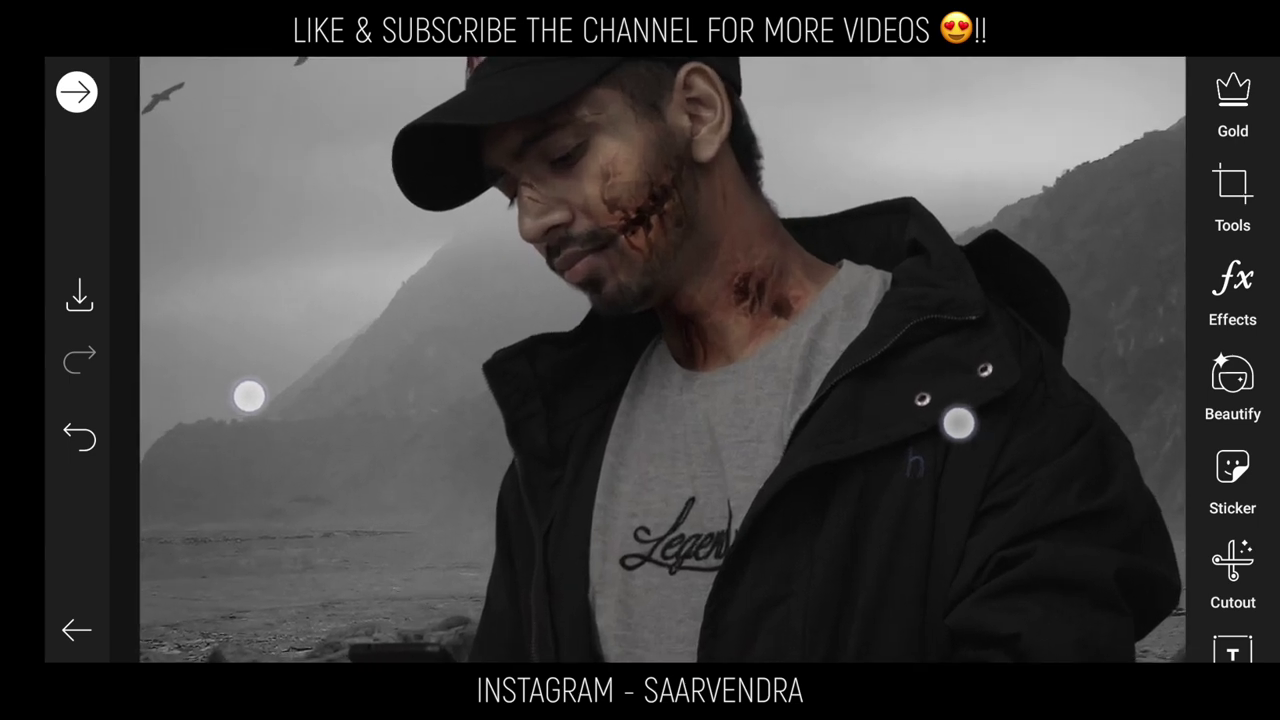
{"action": "scroll", "coordinate": [605, 395], "scroll_direction": "down", "scroll_amount": 3}
{"action": "scroll", "coordinate": [605, 395], "scroll_direction": "down", "scroll_amount": 2}
{"action": "scroll", "coordinate": [590, 370], "scroll_direction": "up", "scroll_amount": 5}
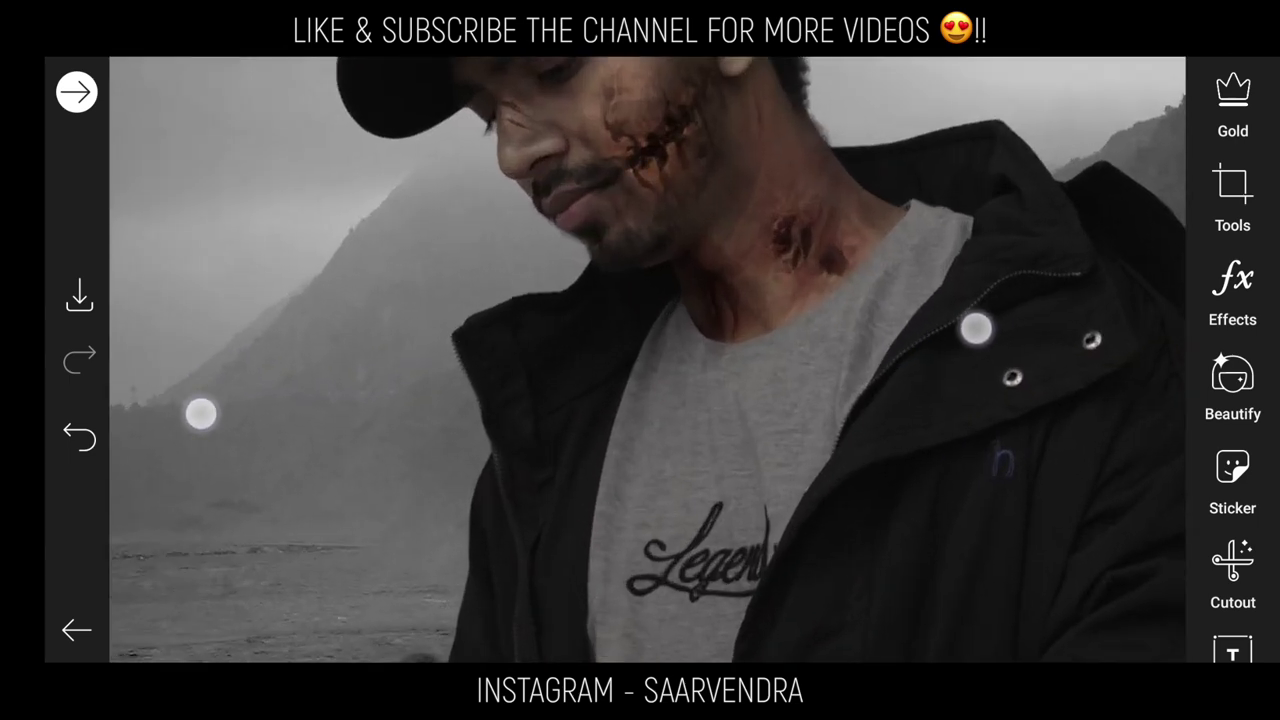
{"action": "scroll", "coordinate": [590, 430], "scroll_direction": "down", "scroll_amount": 3}
{"action": "scroll", "coordinate": [590, 440], "scroll_direction": "down", "scroll_amount": 1}
{"action": "scroll", "coordinate": [618, 477], "scroll_direction": "down", "scroll_amount": 3}
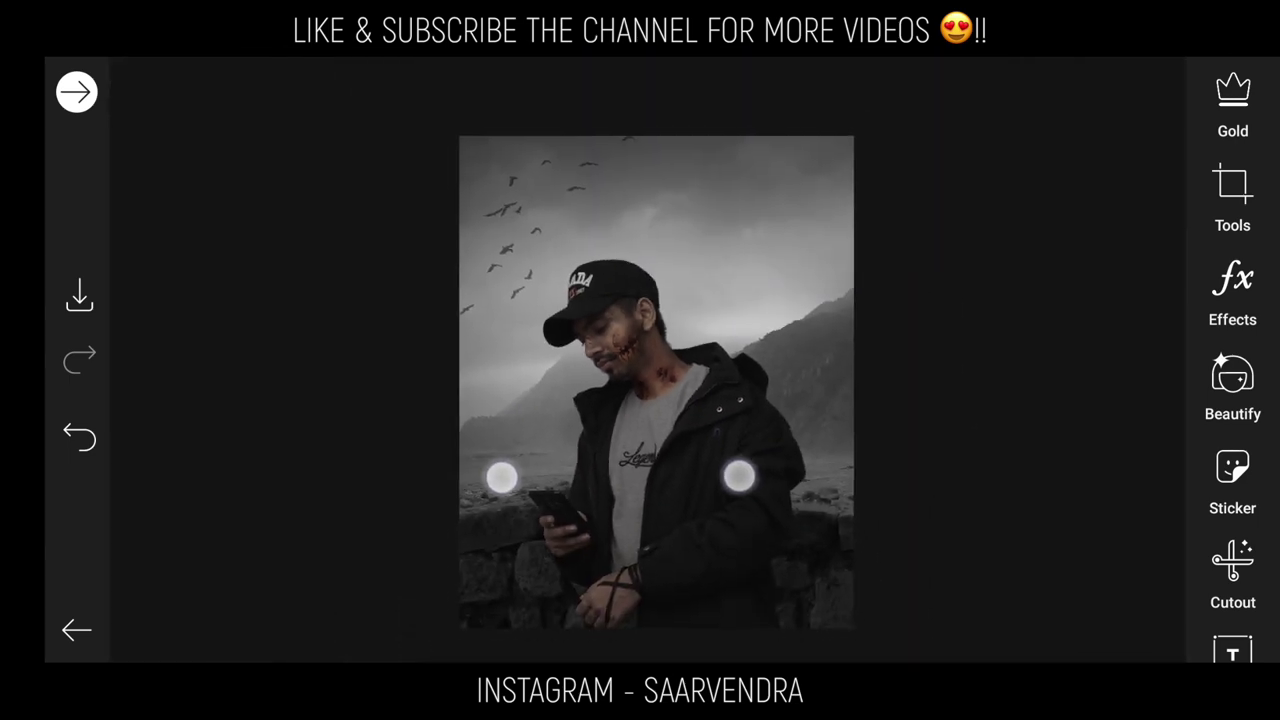
{"action": "left_click_drag", "start_coordinate": [1275, 317], "coordinate": [1255, 317]}
{"action": "left_click", "coordinate": [805, 396]}
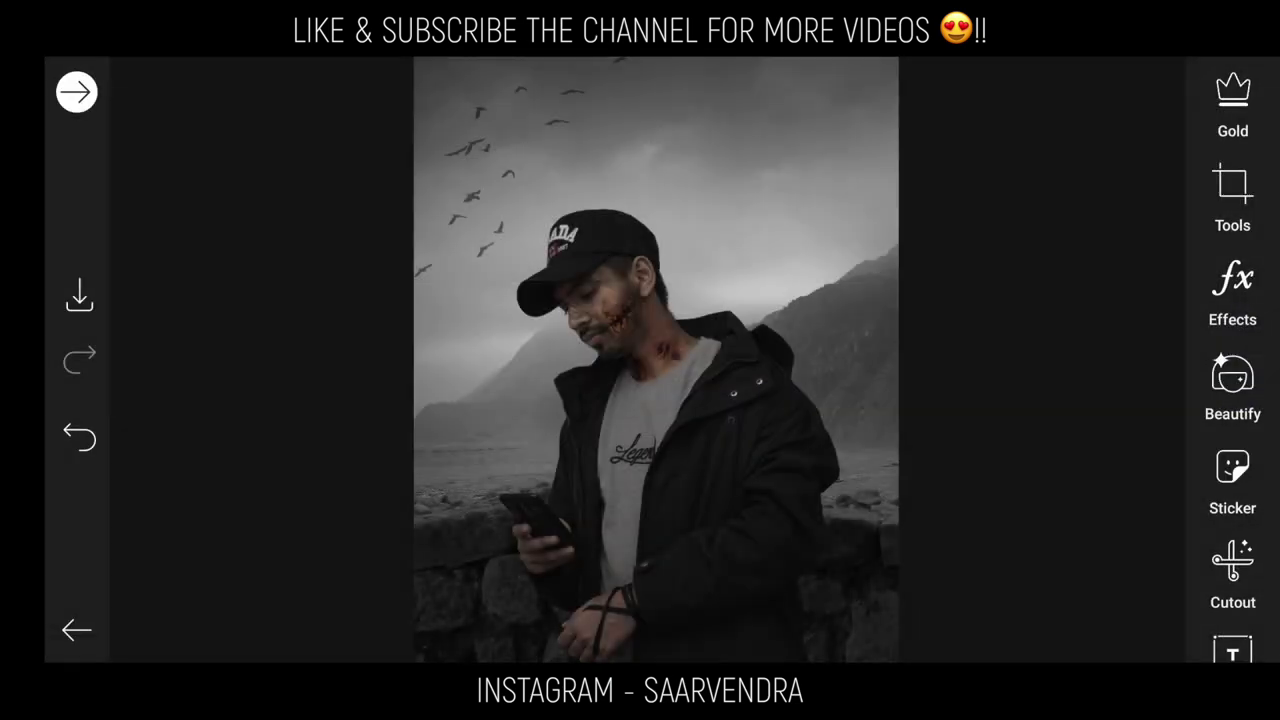
{"action": "scroll", "coordinate": [1232, 400], "scroll_direction": "down", "scroll_amount": 5}
{"action": "left_click", "coordinate": [1232, 465]}
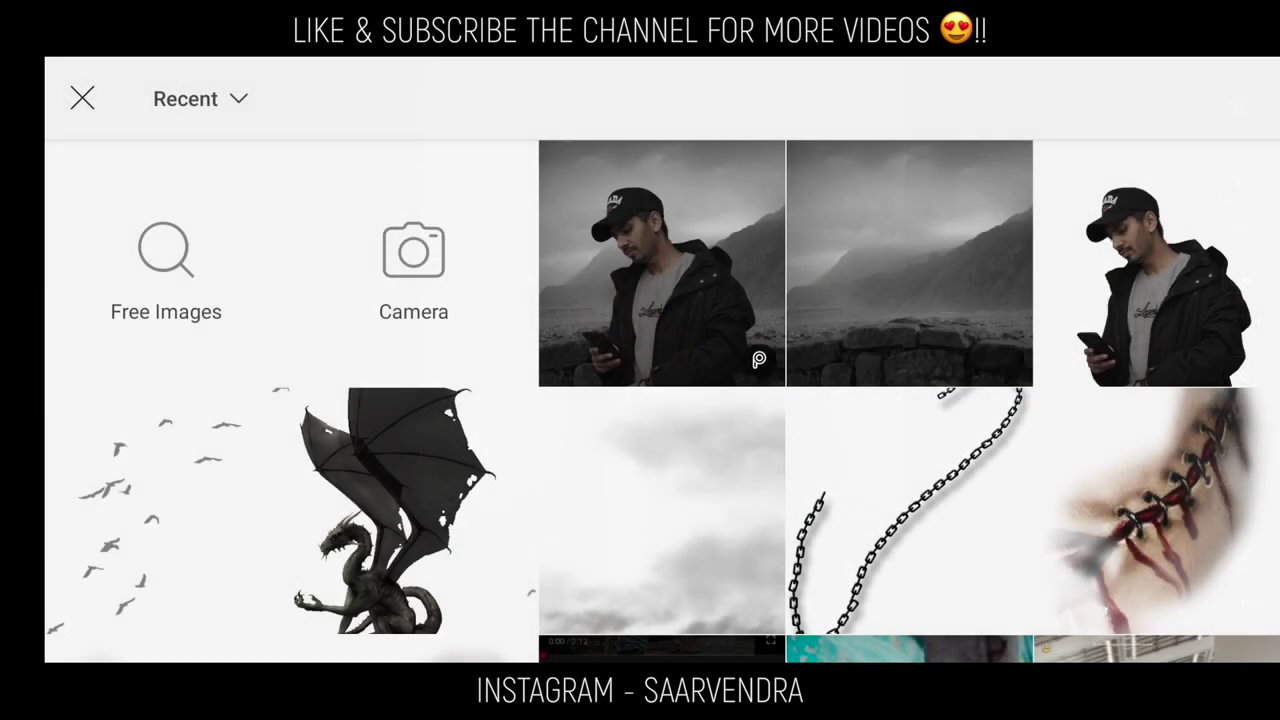
{"action": "scroll", "coordinate": [1059, 385], "scroll_direction": "down", "scroll_amount": 1}
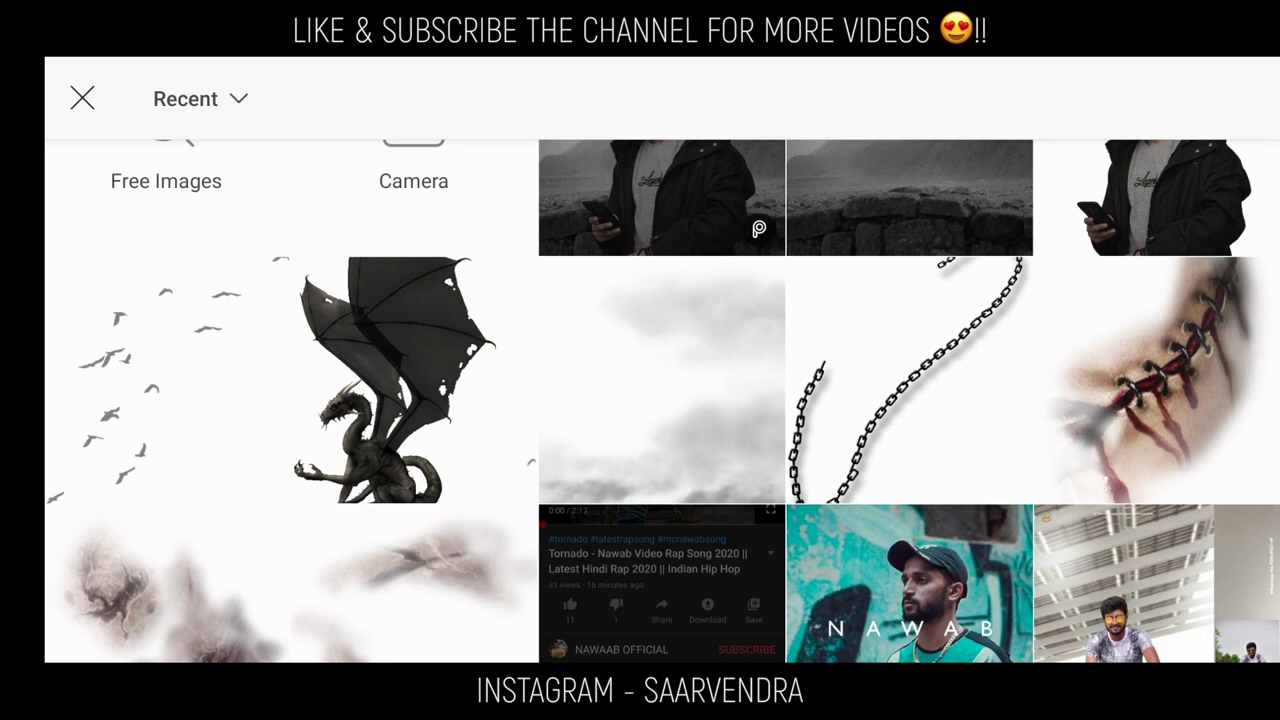
{"action": "left_click", "coordinate": [860, 371]}
{"action": "left_click", "coordinate": [1211, 97]}
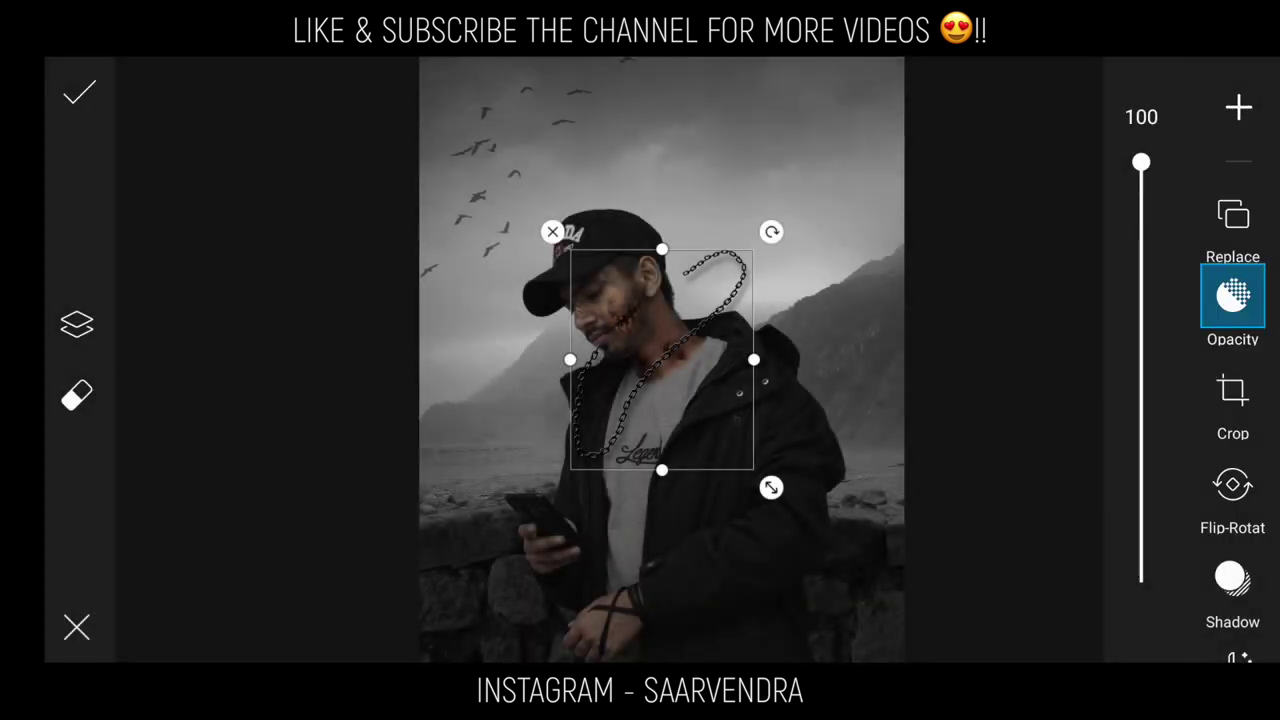
Resize and position the chain around the man's neck.
{"action": "scroll", "coordinate": [693, 415], "scroll_direction": "up", "scroll_amount": 3}
{"action": "mouse_move", "coordinate": [799, 629]}
{"action": "left_mouse_down"}
{"action": "mouse_move", "coordinate": [700, 543]}
{"action": "mouse_move", "coordinate": [703, 523]}
{"action": "left_mouse_up"}
{"action": "scroll", "coordinate": [614, 450], "scroll_direction": "up", "scroll_amount": 3}
{"action": "left_click_drag", "start_coordinate": [765, 598], "coordinate": [815, 646]}
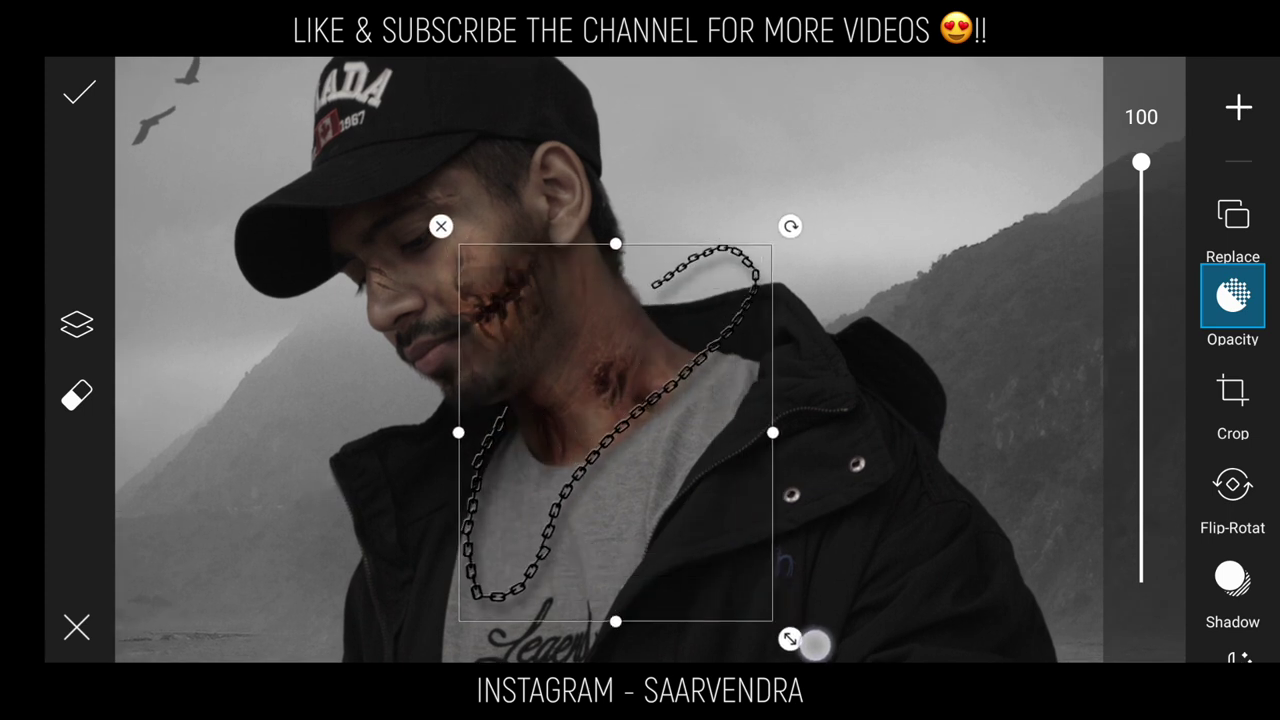
{"action": "mouse_move", "coordinate": [761, 508]}
{"action": "left_mouse_down"}
{"action": "mouse_move", "coordinate": [740, 531]}
{"action": "mouse_move", "coordinate": [765, 540]}
{"action": "left_mouse_up"}
{"action": "left_click", "coordinate": [792, 627]}
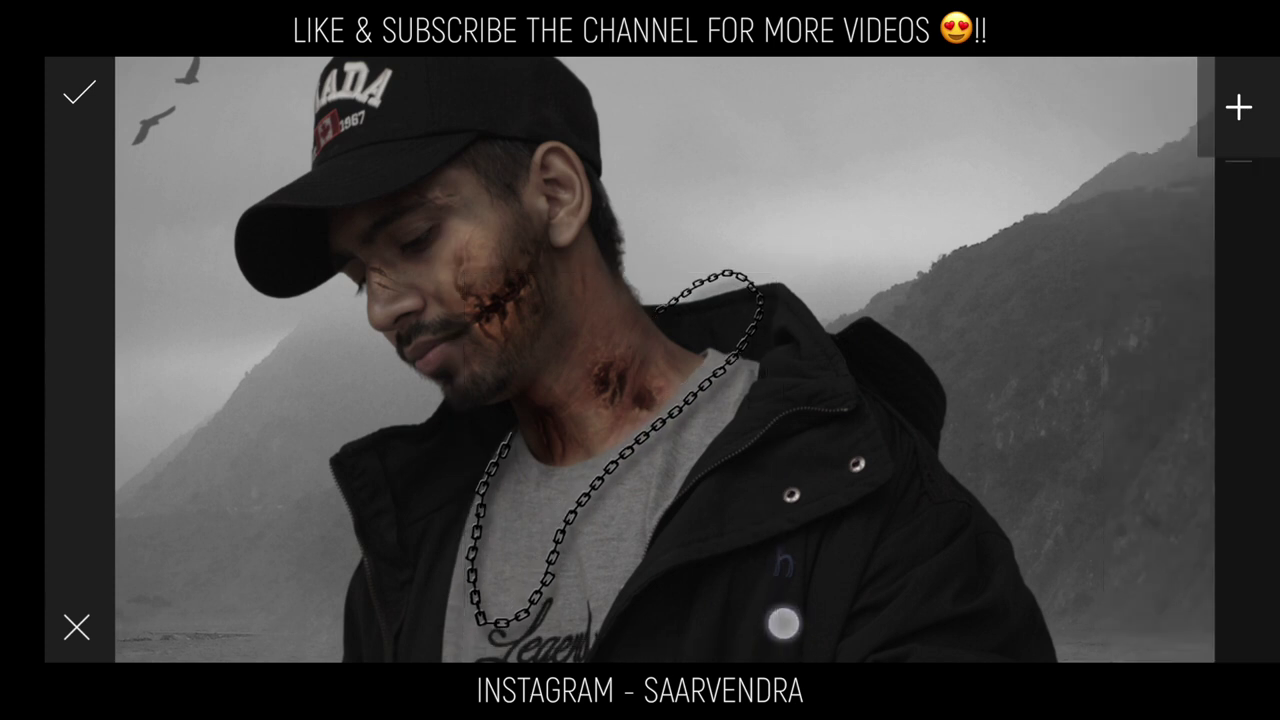
Shrink the chain slightly to fit the neck and apply it.
{"action": "scroll", "coordinate": [640, 400], "scroll_direction": "up", "scroll_amount": 2}
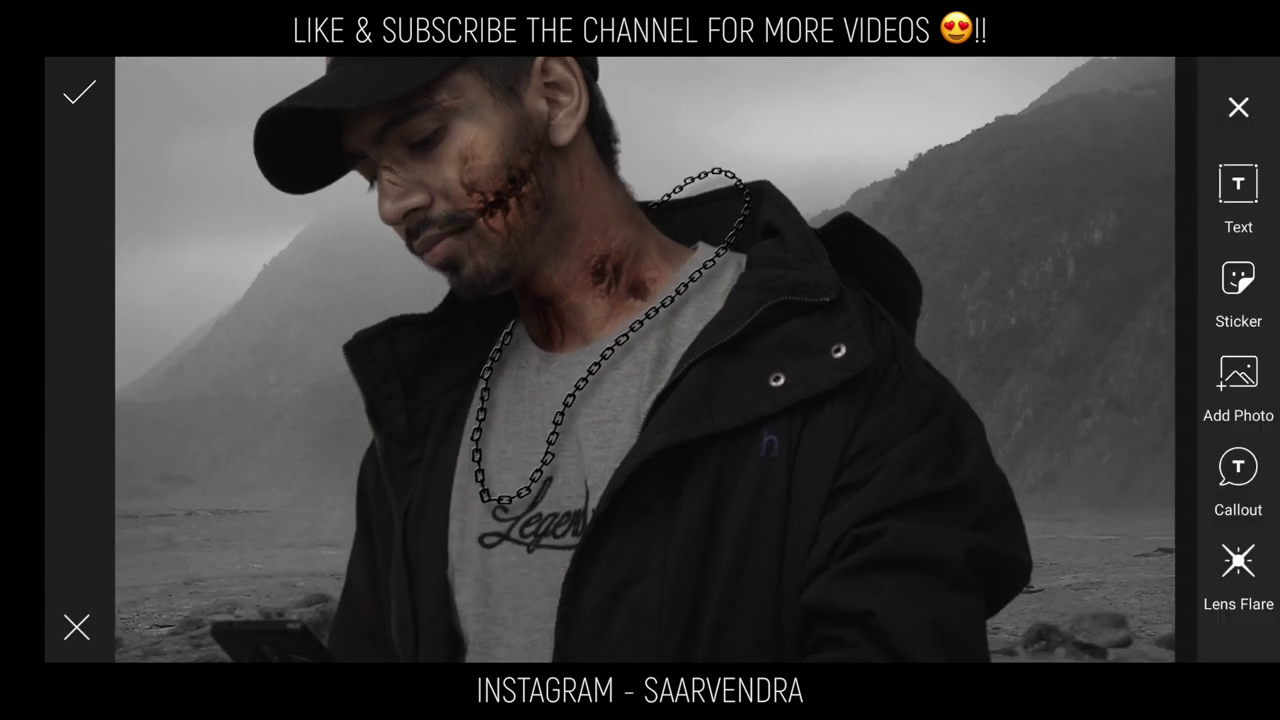
{"action": "left_click", "coordinate": [659, 287]}
{"action": "mouse_move", "coordinate": [781, 540]}
{"action": "left_mouse_down"}
{"action": "mouse_move", "coordinate": [757, 517]}
{"action": "mouse_move", "coordinate": [770, 528]}
{"action": "left_mouse_up"}
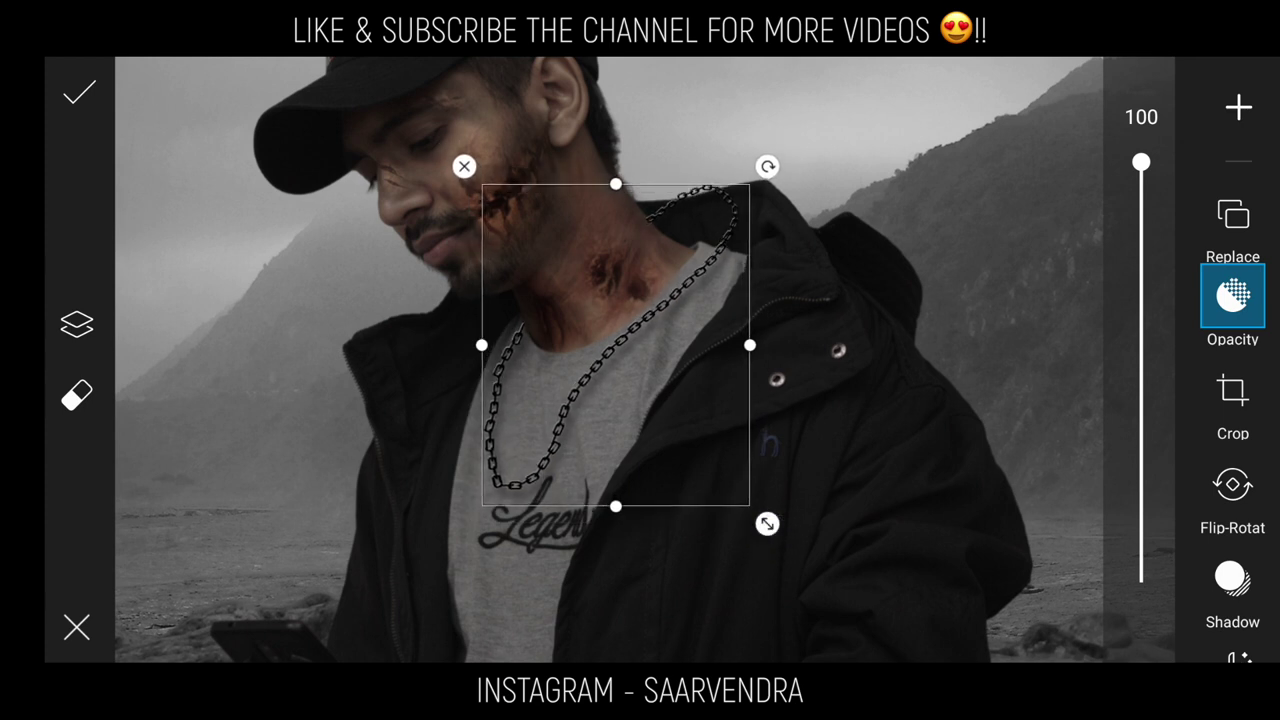
{"action": "left_click", "coordinate": [79, 92]}
Add the dragon image from the gallery onto the photo.
{"action": "scroll", "coordinate": [605, 465], "scroll_direction": "up", "scroll_amount": 3}
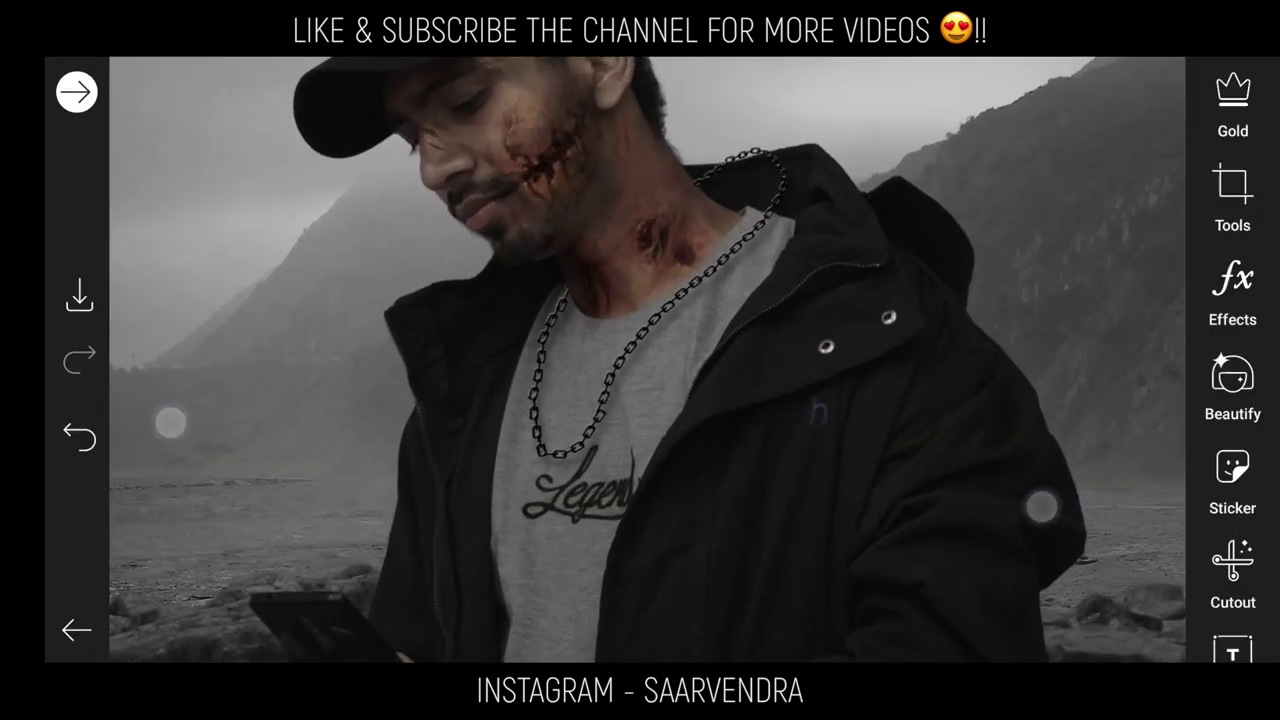
{"action": "scroll", "coordinate": [605, 465], "scroll_direction": "up", "scroll_amount": 3}
{"action": "scroll", "coordinate": [668, 396], "scroll_direction": "down", "scroll_amount": 2}
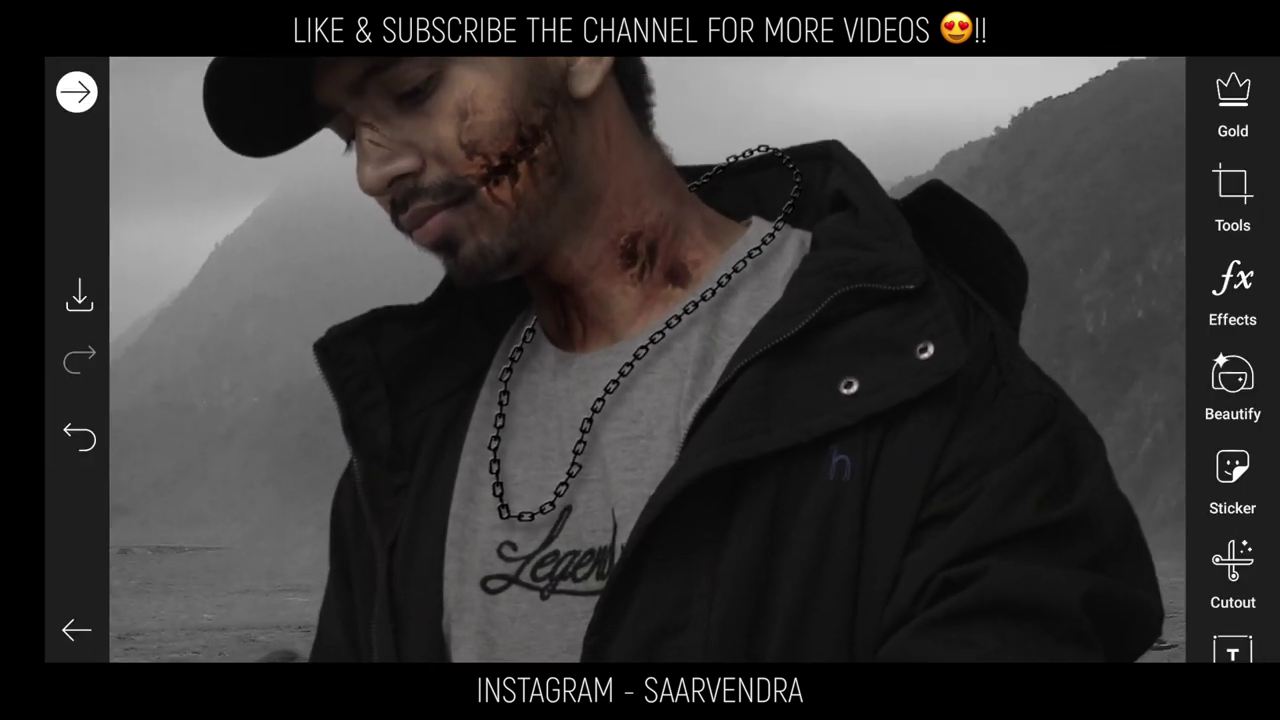
{"action": "scroll", "coordinate": [660, 523], "scroll_direction": "down", "scroll_amount": 3}
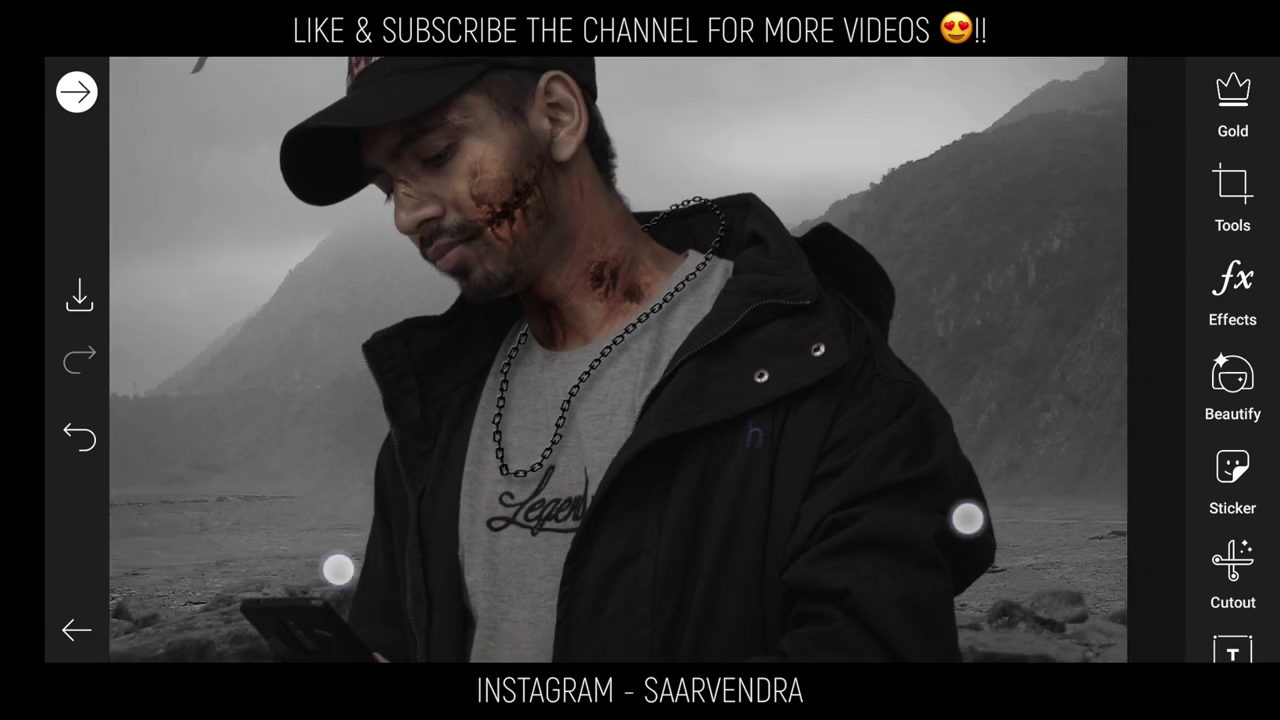
{"action": "scroll", "coordinate": [650, 543], "scroll_direction": "down", "scroll_amount": 2}
{"action": "scroll", "coordinate": [1245, 420], "scroll_direction": "down", "scroll_amount": 3}
{"action": "left_click", "coordinate": [1232, 560]}
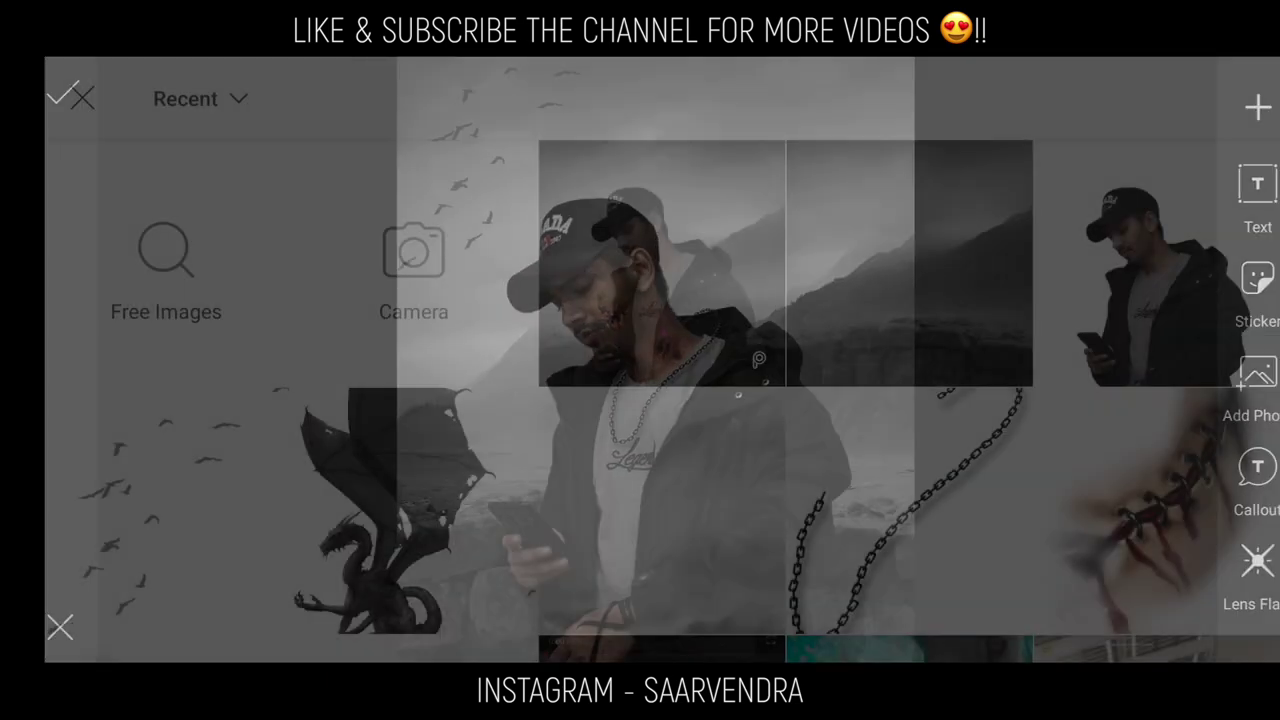
{"action": "left_click", "coordinate": [380, 510]}
{"action": "left_click", "coordinate": [1211, 97]}
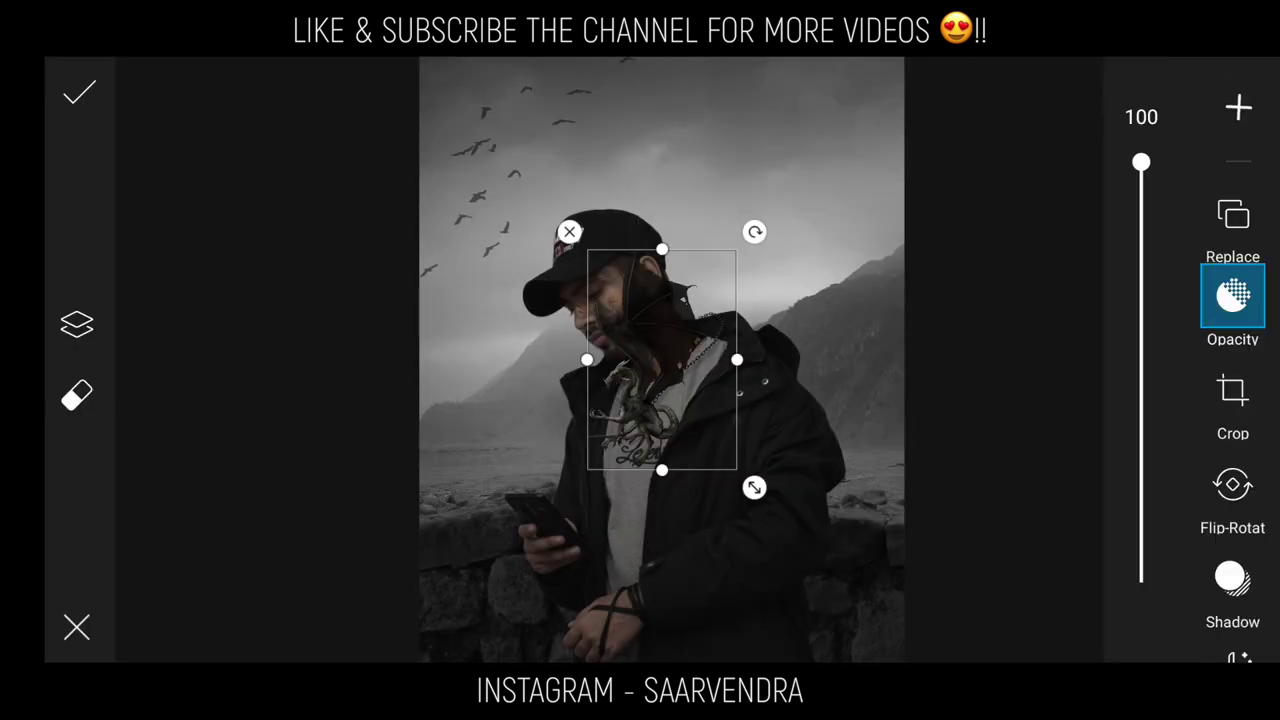
Shrink the dragon and settle it on the man's right shoulder.
{"action": "scroll", "coordinate": [650, 400], "scroll_direction": "up", "scroll_amount": 1}
{"action": "scroll", "coordinate": [650, 410], "scroll_direction": "up", "scroll_amount": 3}
{"action": "left_click_drag", "start_coordinate": [798, 593], "coordinate": [706, 509]}
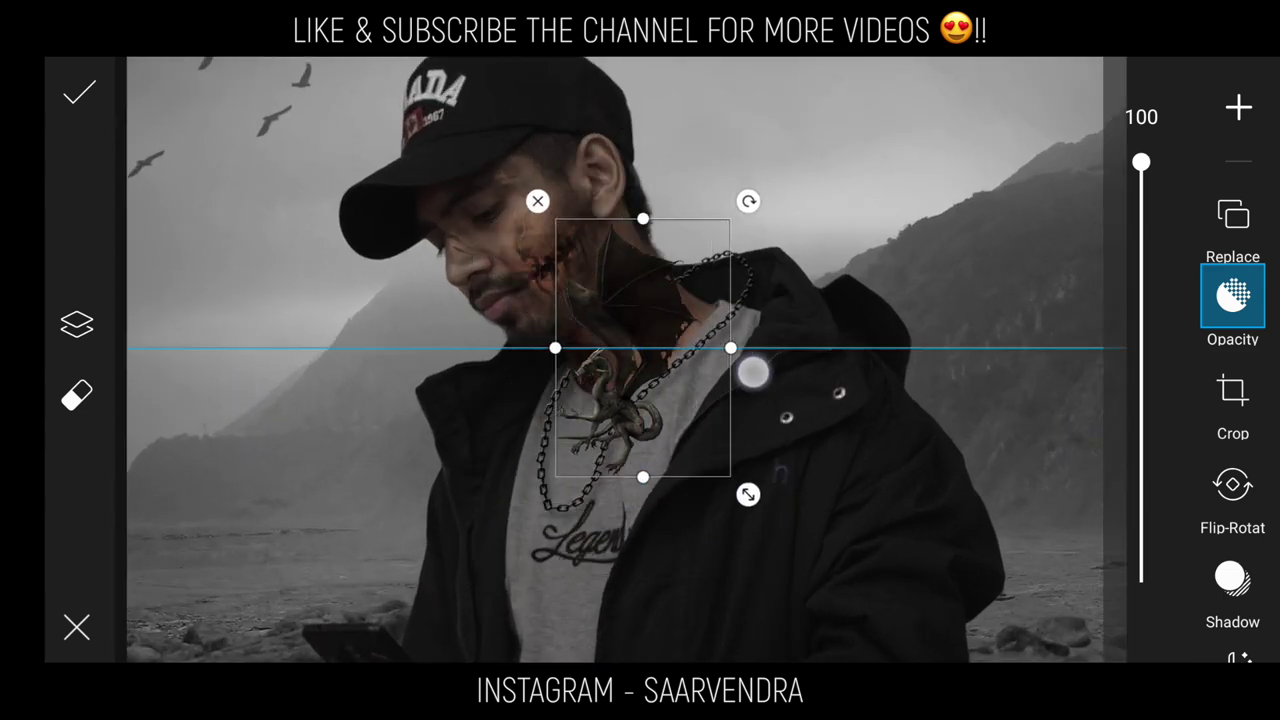
{"action": "left_click_drag", "start_coordinate": [751, 371], "coordinate": [859, 265]}
{"action": "scroll", "coordinate": [690, 430], "scroll_direction": "up", "scroll_amount": 3}
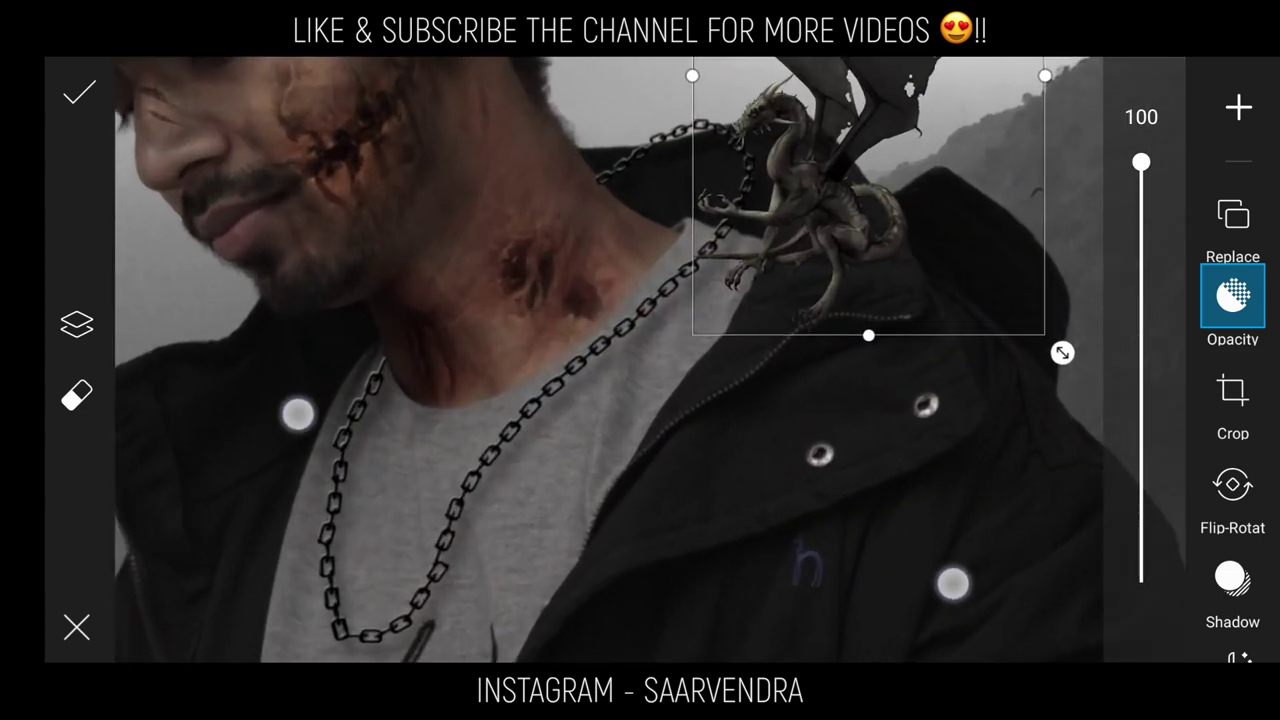
{"action": "scroll", "coordinate": [690, 380], "scroll_direction": "up", "scroll_amount": 1}
{"action": "scroll", "coordinate": [621, 551], "scroll_direction": "up", "scroll_amount": 1}
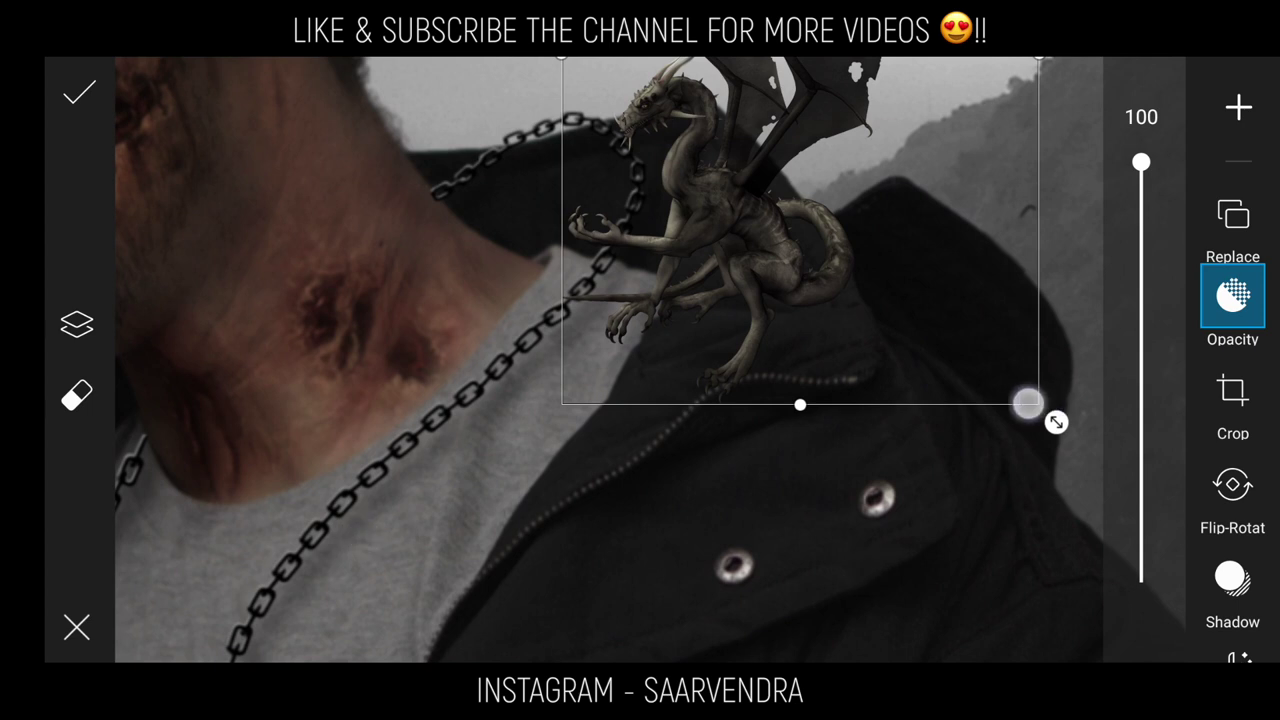
{"action": "left_click_drag", "start_coordinate": [1074, 428], "coordinate": [977, 389]}
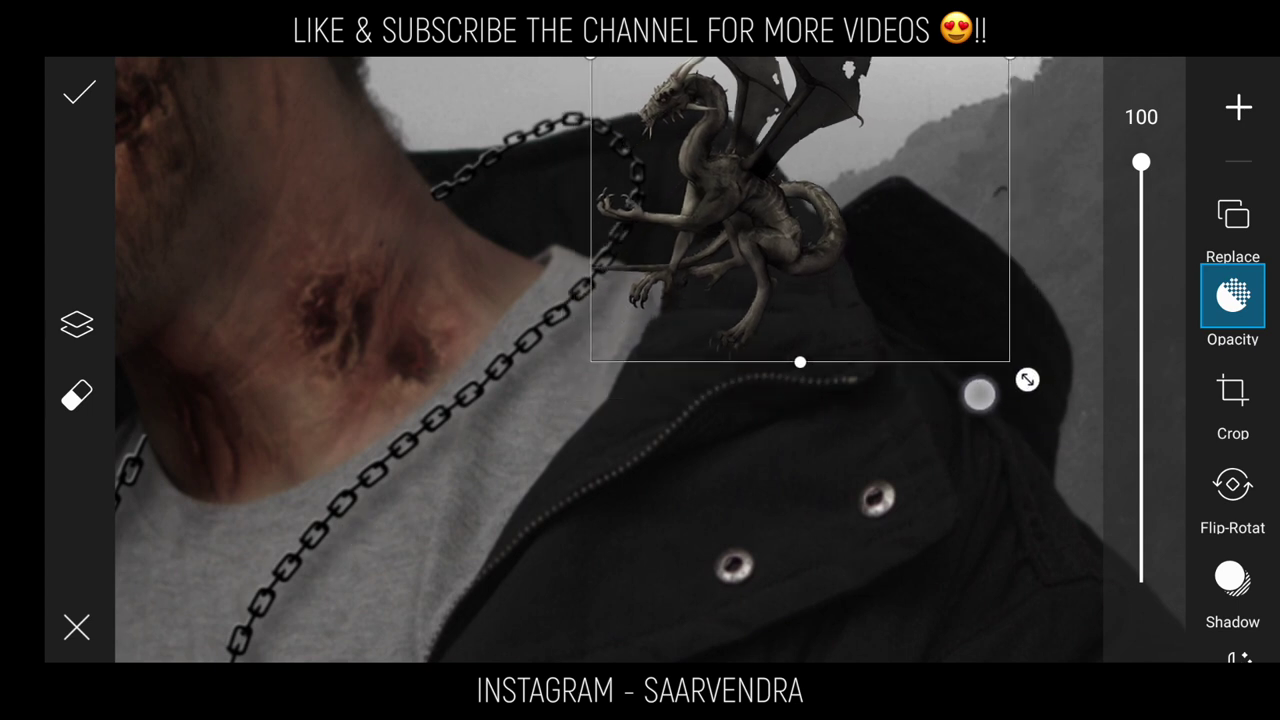
{"action": "left_click_drag", "start_coordinate": [894, 296], "coordinate": [921, 275]}
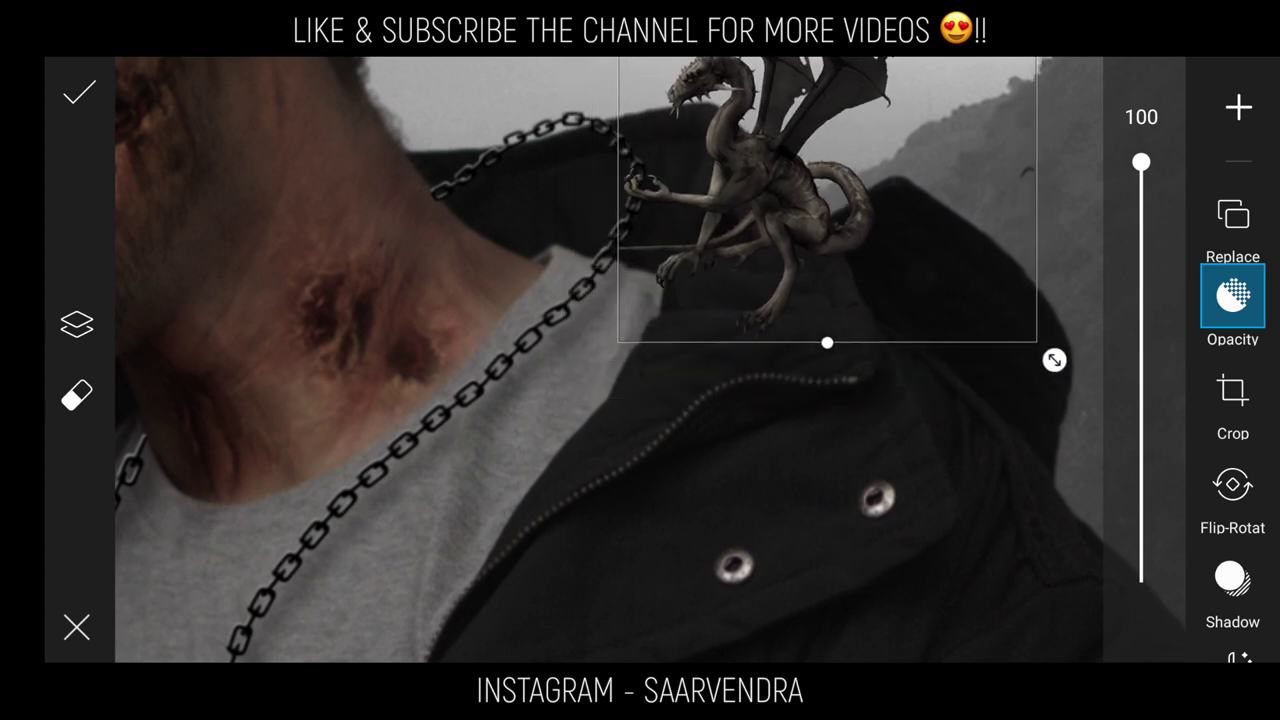
{"action": "mouse_move", "coordinate": [898, 340]}
{"action": "left_mouse_down"}
{"action": "mouse_move", "coordinate": [911, 357]}
{"action": "mouse_move", "coordinate": [891, 357]}
{"action": "mouse_move", "coordinate": [904, 358]}
{"action": "left_mouse_up"}
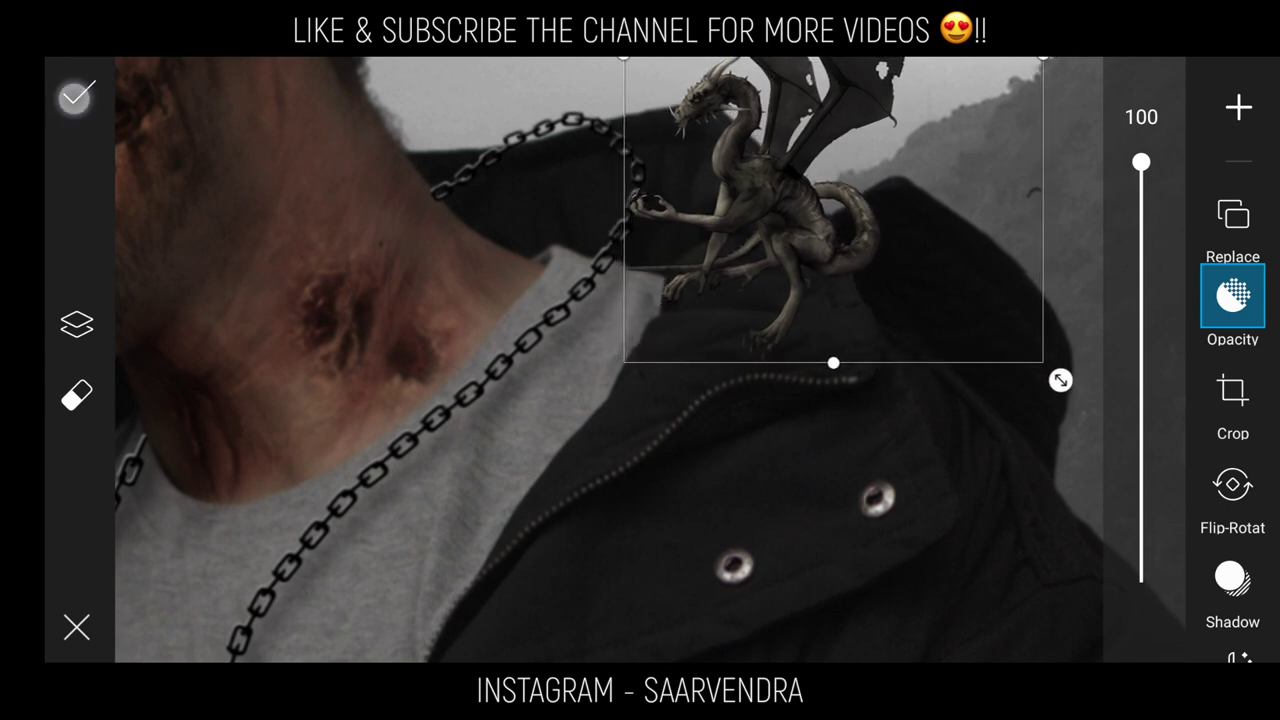
Apply the dragon sticker to the photo.
{"action": "left_click", "coordinate": [76, 97]}
{"action": "scroll", "coordinate": [640, 480], "scroll_direction": "up", "scroll_amount": 3}
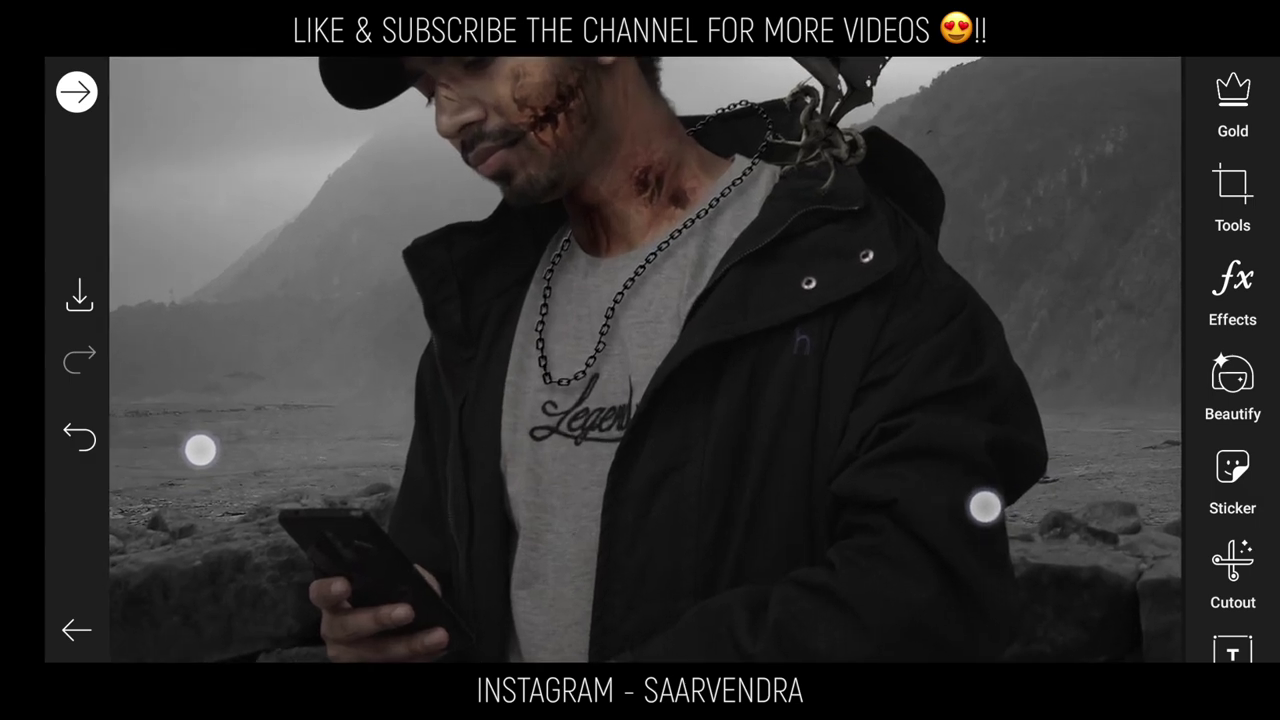
{"action": "scroll", "coordinate": [592, 479], "scroll_direction": "down", "scroll_amount": 3}
{"action": "scroll", "coordinate": [645, 500], "scroll_direction": "up", "scroll_amount": 3}
{"action": "scroll", "coordinate": [540, 496], "scroll_direction": "down", "scroll_amount": 3}
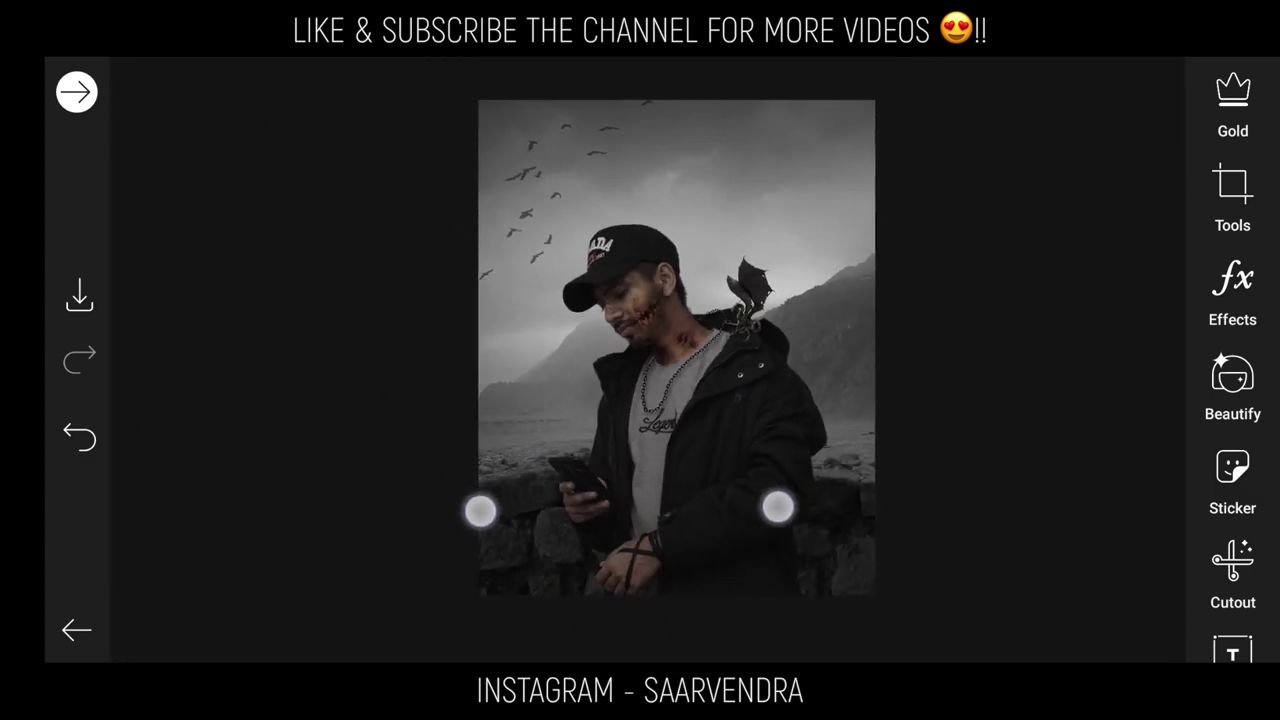
Add the fog image and stretch it wide over the lower part of the photo.
{"action": "scroll", "coordinate": [629, 510], "scroll_direction": "up", "scroll_amount": 3}
{"action": "left_click_drag", "start_coordinate": [1233, 520], "coordinate": [1234, 240]}
{"action": "left_click", "coordinate": [1232, 435]}
{"action": "scroll", "coordinate": [662, 400], "scroll_direction": "down", "scroll_amount": 3}
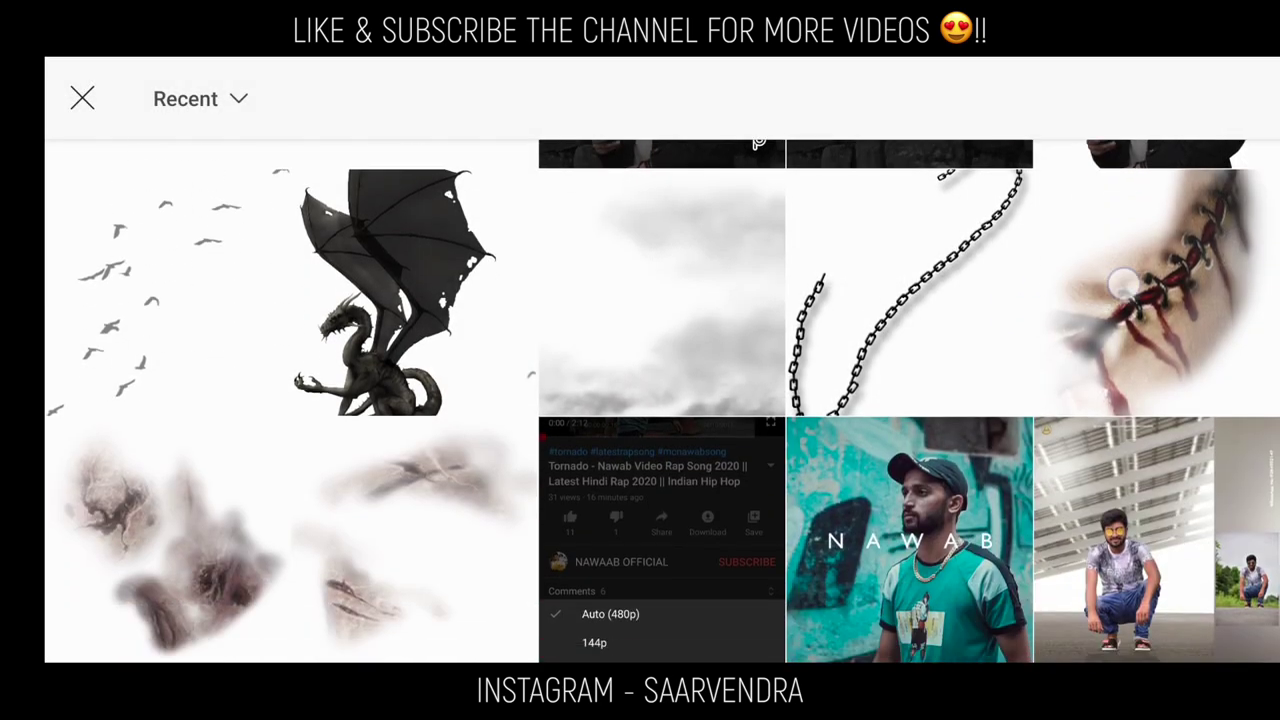
{"action": "left_click_drag", "start_coordinate": [1012, 284], "coordinate": [1004, 423]}
{"action": "left_click", "coordinate": [682, 376]}
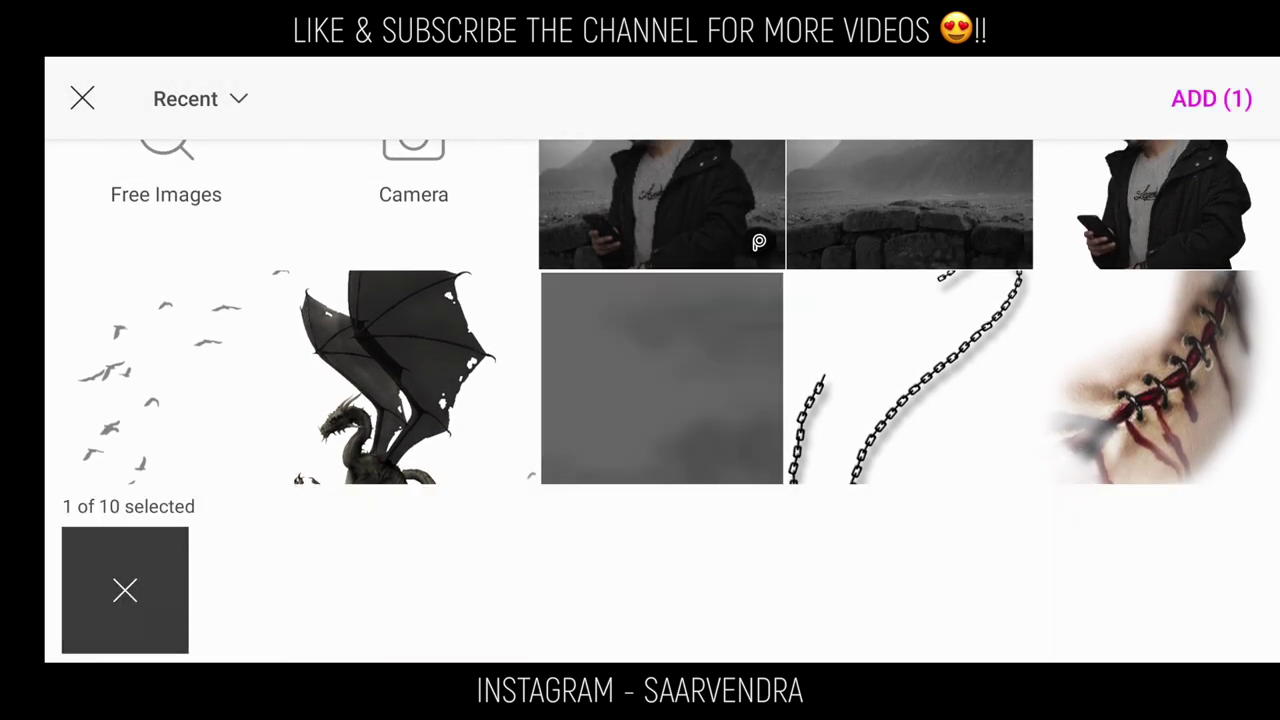
{"action": "left_click", "coordinate": [1224, 74]}
{"action": "mouse_move", "coordinate": [789, 457]}
{"action": "left_mouse_down"}
{"action": "mouse_move", "coordinate": [874, 620]}
{"action": "mouse_move", "coordinate": [934, 649]}
{"action": "mouse_move", "coordinate": [940, 620]}
{"action": "mouse_move", "coordinate": [877, 589]}
{"action": "mouse_move", "coordinate": [906, 603]}
{"action": "left_mouse_up"}
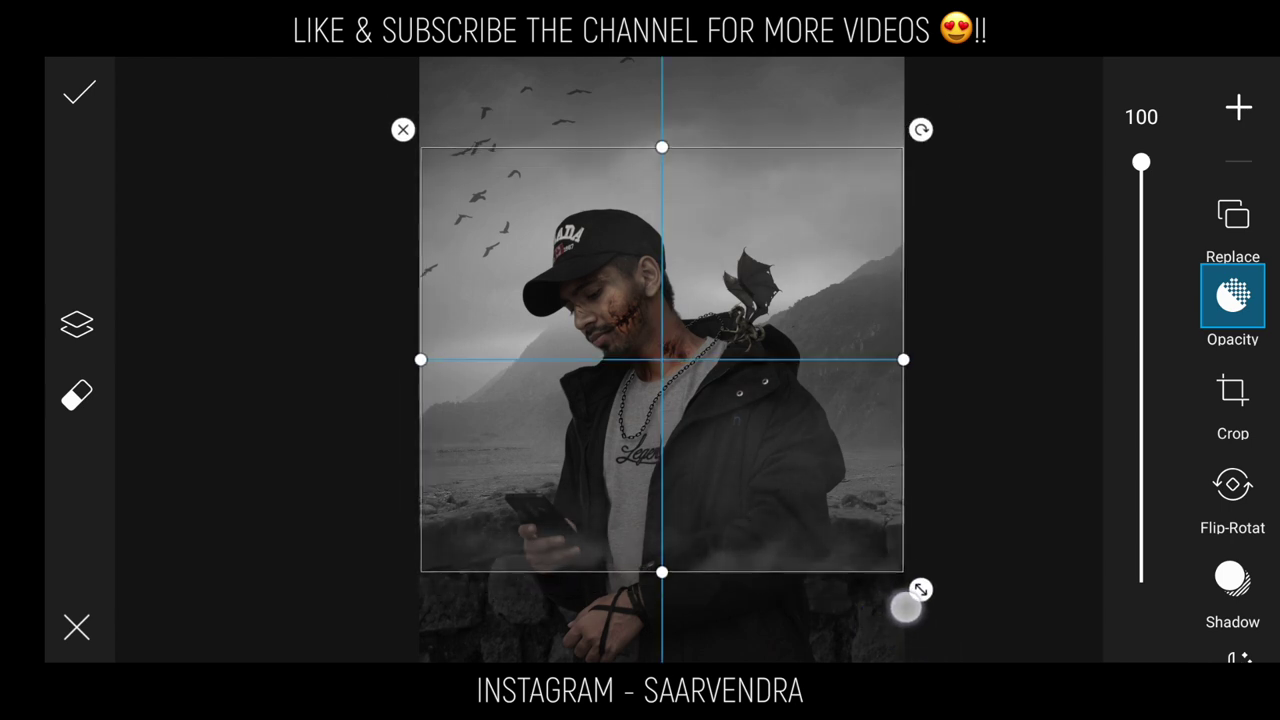
{"action": "left_click_drag", "start_coordinate": [856, 470], "coordinate": [858, 572]}
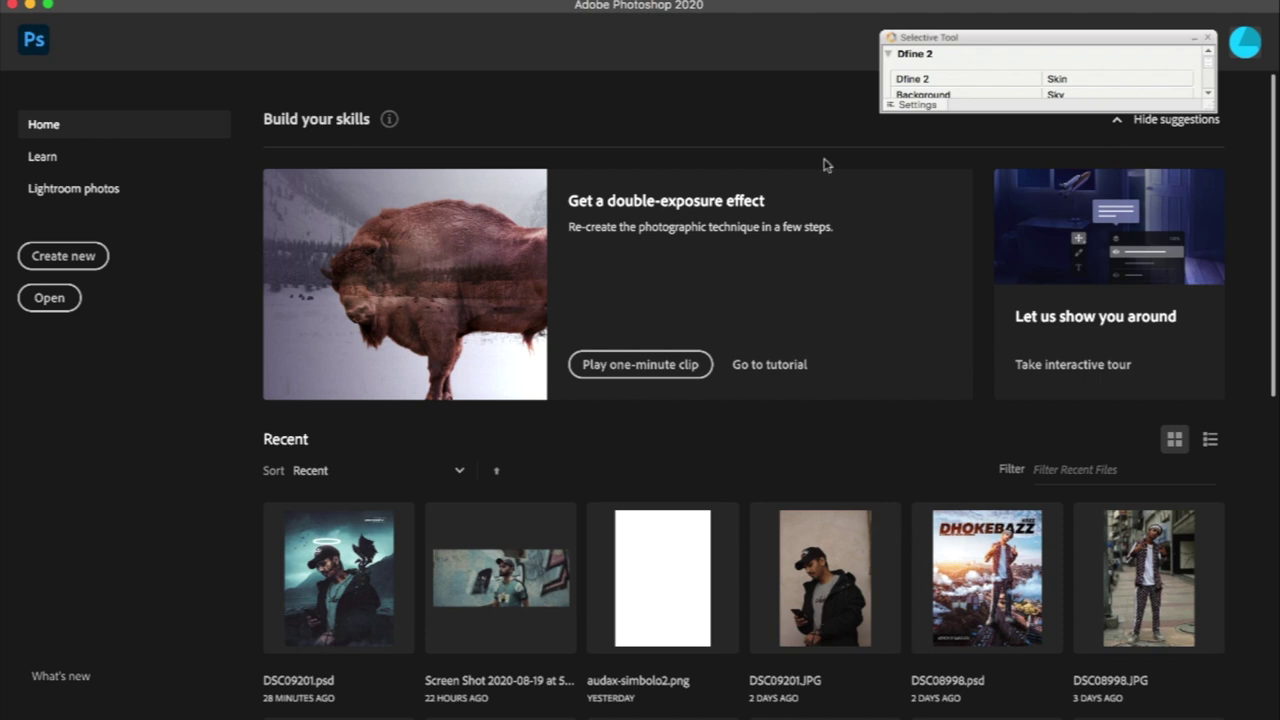
Close the Dfine 2 Selective Tool panel and raise the display brightness.
{"action": "left_click", "coordinate": [1208, 37]}
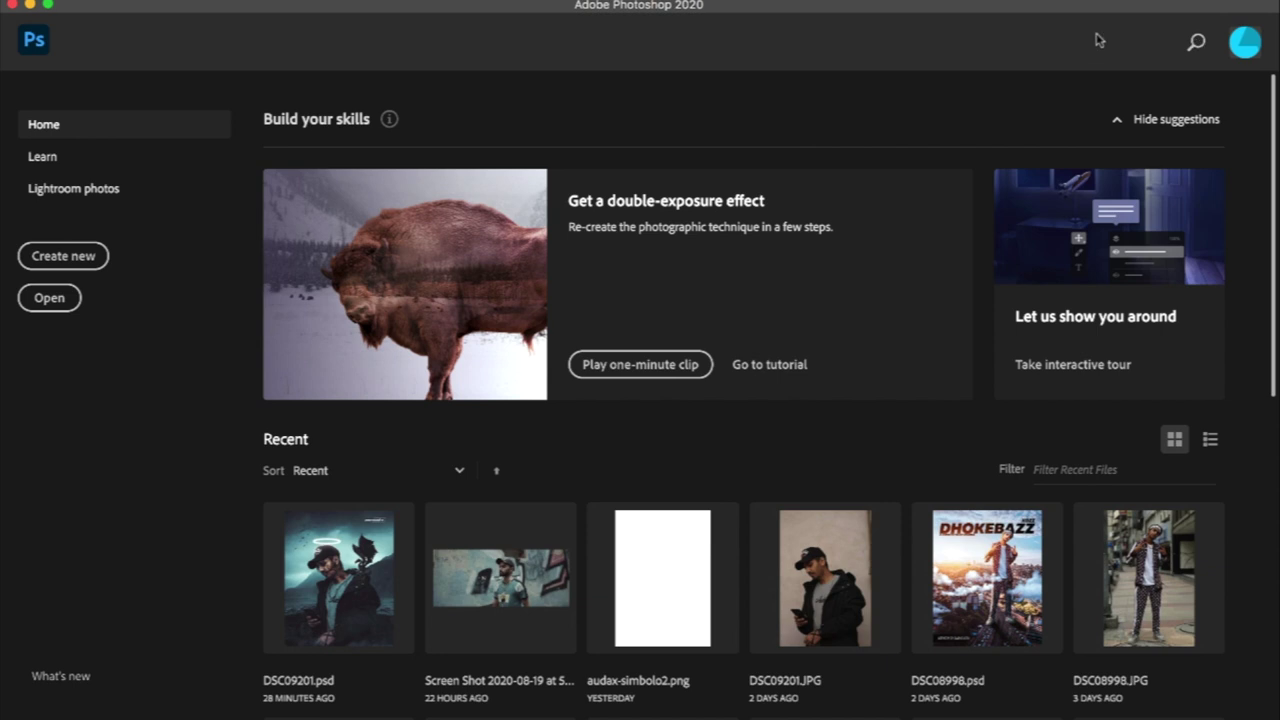
{"action": "key", "text": "F2"}
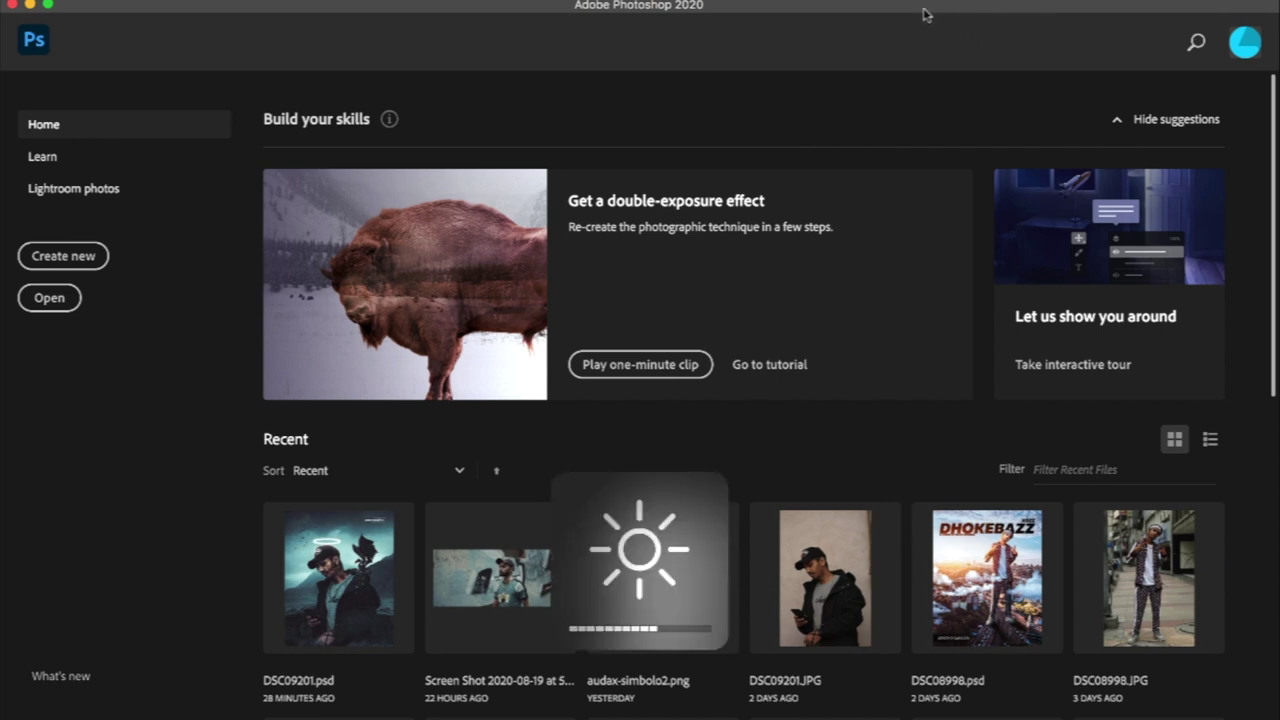
{"action": "key", "text": "F2"}
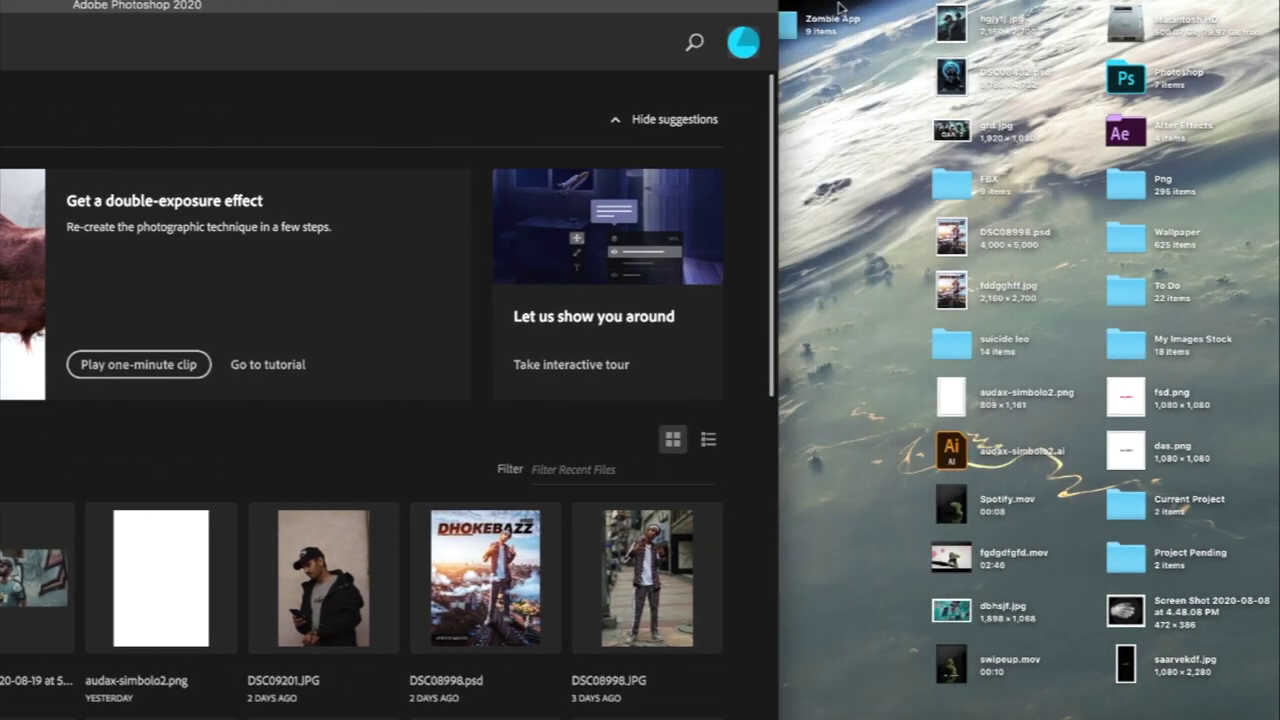
Open the Zombie App folder and drag BG.png into Photoshop.
{"action": "left_click", "coordinate": [806, 20]}
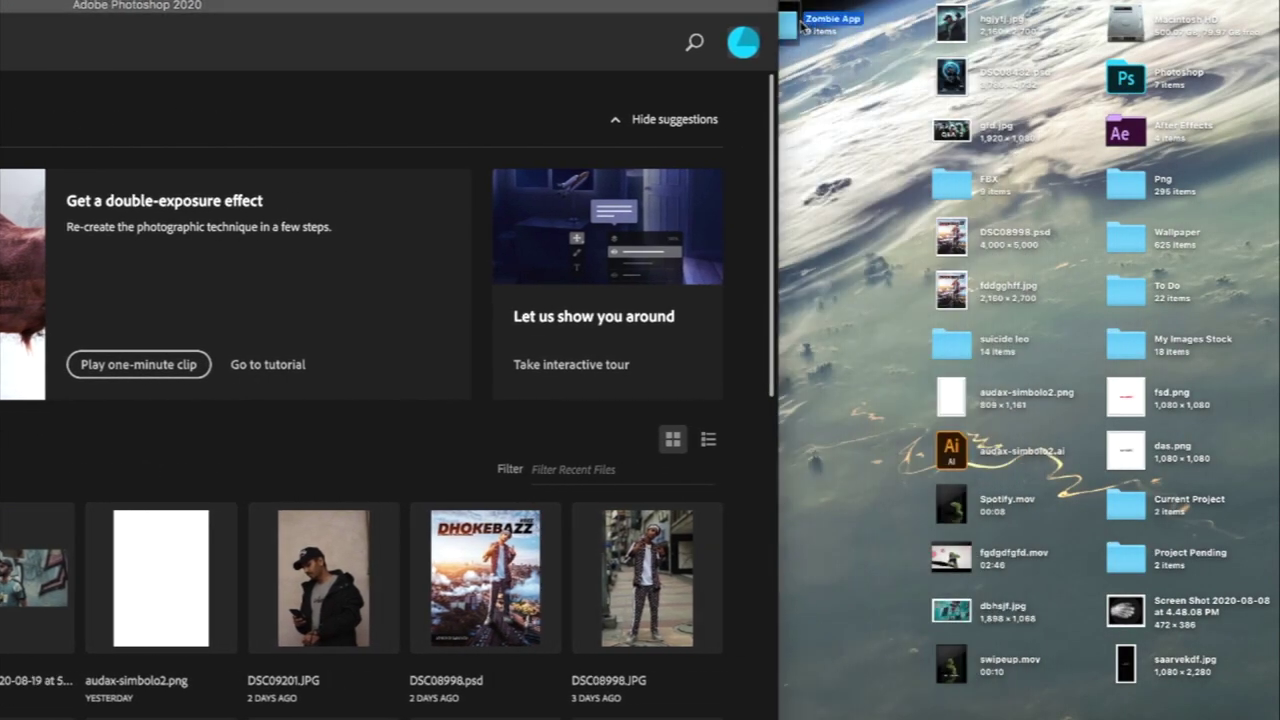
{"action": "double_click", "coordinate": [787, 29]}
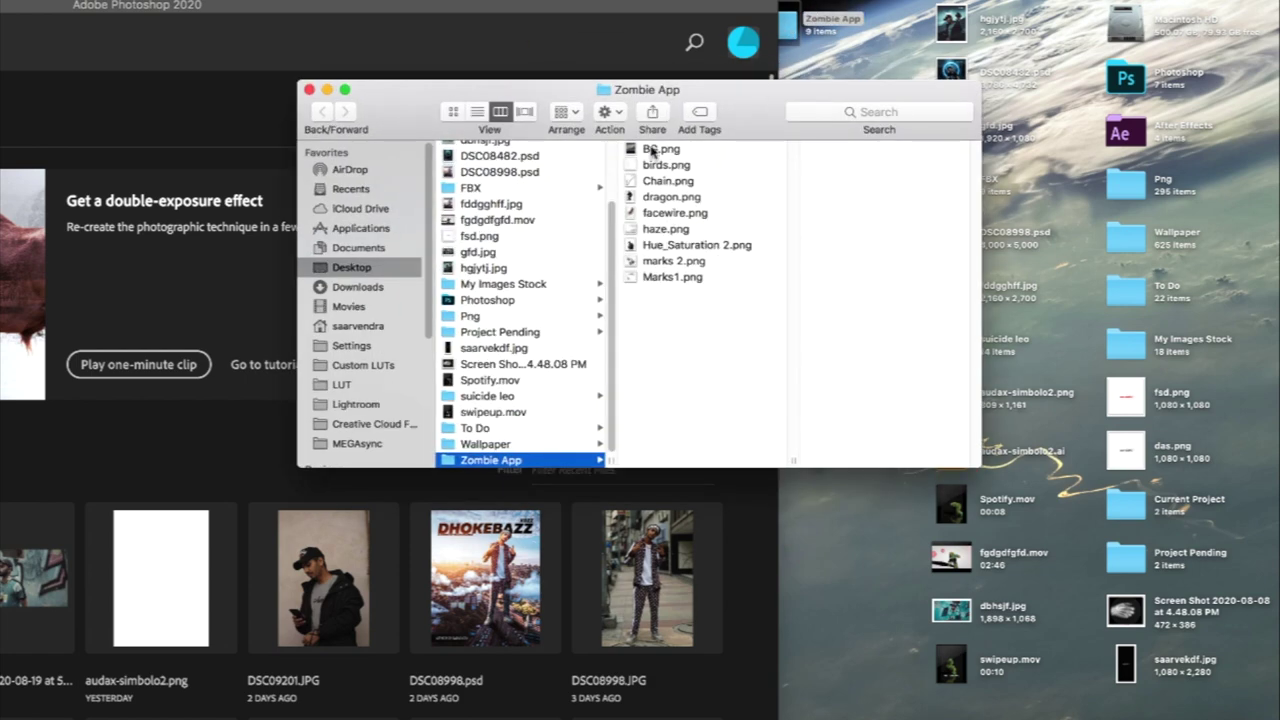
{"action": "mouse_move", "coordinate": [658, 149]}
{"action": "left_mouse_down"}
{"action": "mouse_move", "coordinate": [687, 431]}
{"action": "mouse_move", "coordinate": [569, 712]}
{"action": "left_mouse_up"}
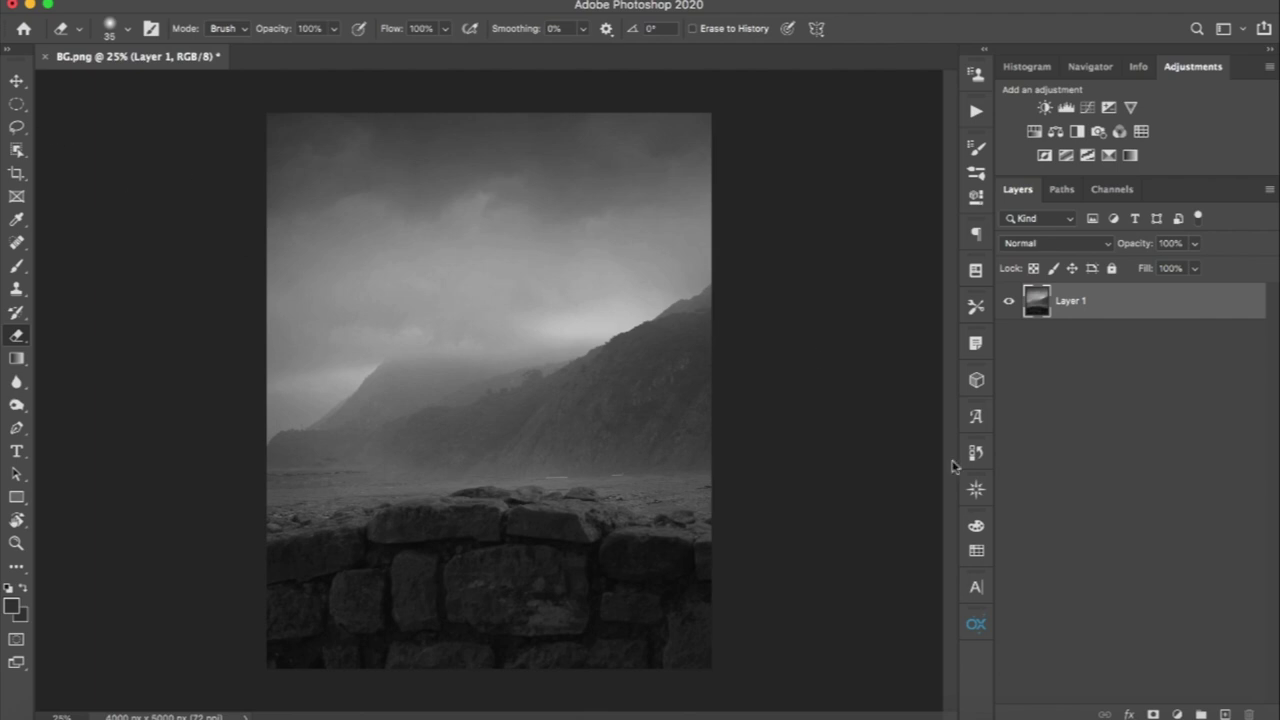
{"action": "left_click", "coordinate": [1224, 714]}
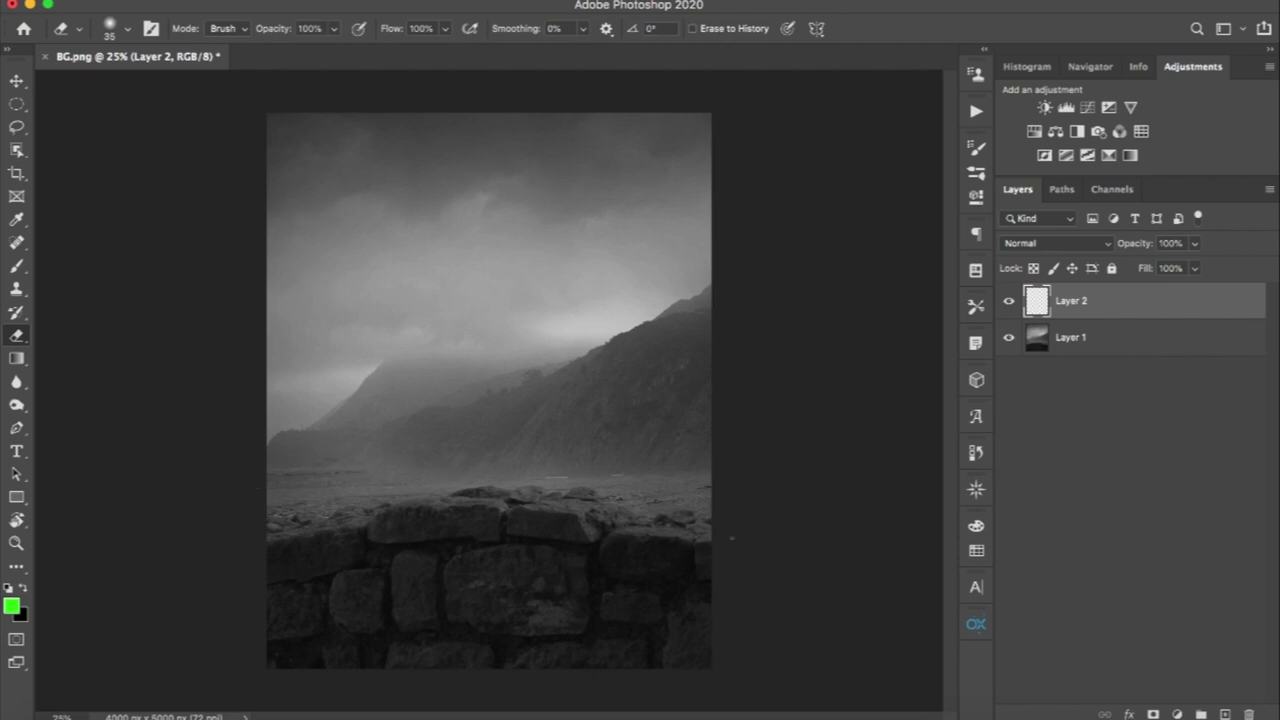
{"action": "left_click", "coordinate": [18, 266]}
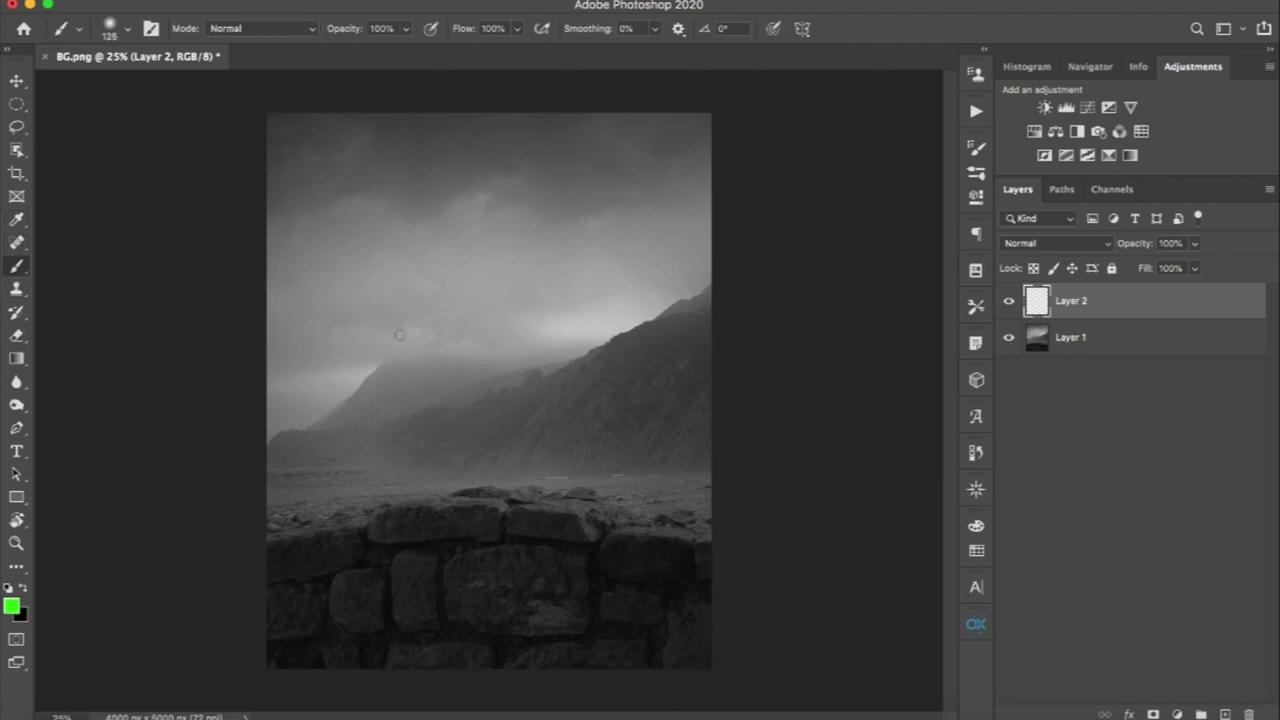
{"action": "left_click_drag", "start_coordinate": [434, 312], "coordinate": [404, 312]}
{"action": "mouse_move", "coordinate": [313, 471]}
{"action": "left_mouse_down"}
{"action": "mouse_move", "coordinate": [270, 567]}
{"action": "mouse_move", "coordinate": [405, 524]}
{"action": "mouse_move", "coordinate": [698, 527]}
{"action": "left_mouse_up"}
{"action": "left_click_drag", "start_coordinate": [410, 596], "coordinate": [544, 576]}
{"action": "left_click_drag", "start_coordinate": [268, 636], "coordinate": [636, 602]}
{"action": "left_click_drag", "start_coordinate": [656, 640], "coordinate": [312, 645]}
{"action": "left_click_drag", "start_coordinate": [570, 604], "coordinate": [655, 640]}
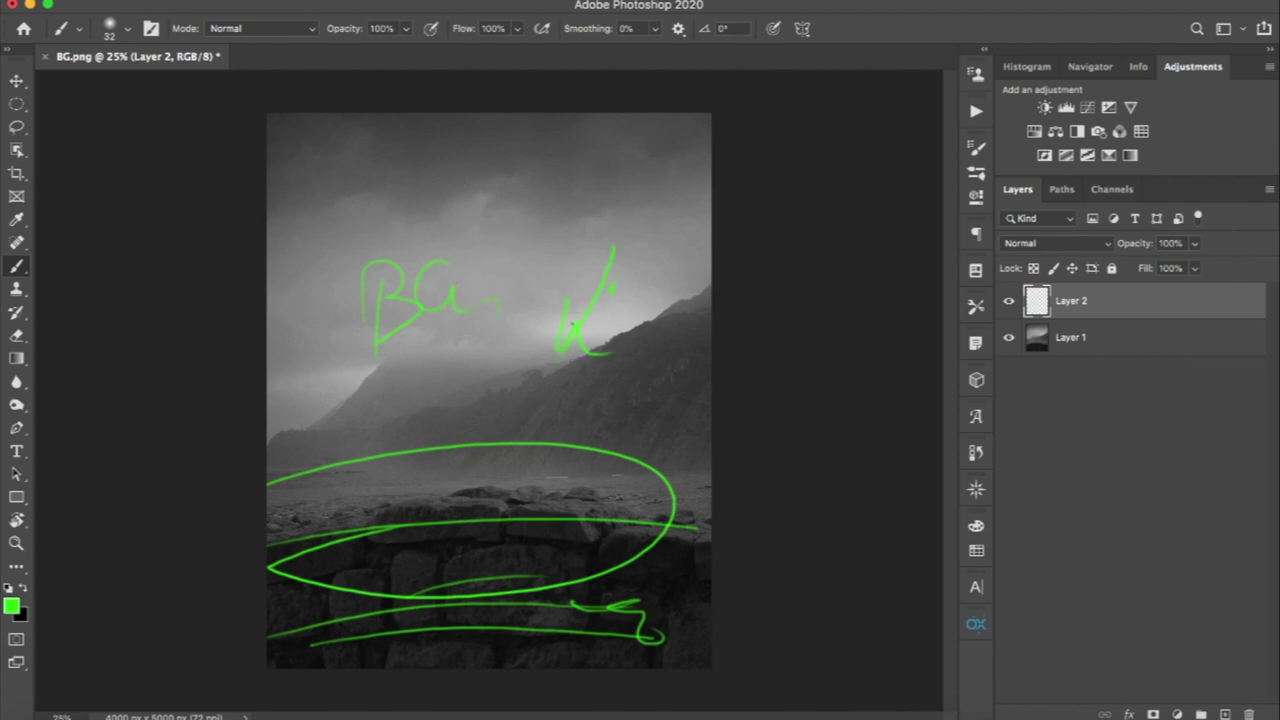
{"action": "left_click_drag", "start_coordinate": [476, 541], "coordinate": [545, 544]}
{"action": "left_click_drag", "start_coordinate": [488, 537], "coordinate": [451, 557]}
{"action": "mouse_move", "coordinate": [376, 528]}
{"action": "left_mouse_down"}
{"action": "mouse_move", "coordinate": [386, 552]}
{"action": "mouse_move", "coordinate": [416, 532]}
{"action": "mouse_move", "coordinate": [438, 544]}
{"action": "left_mouse_up"}
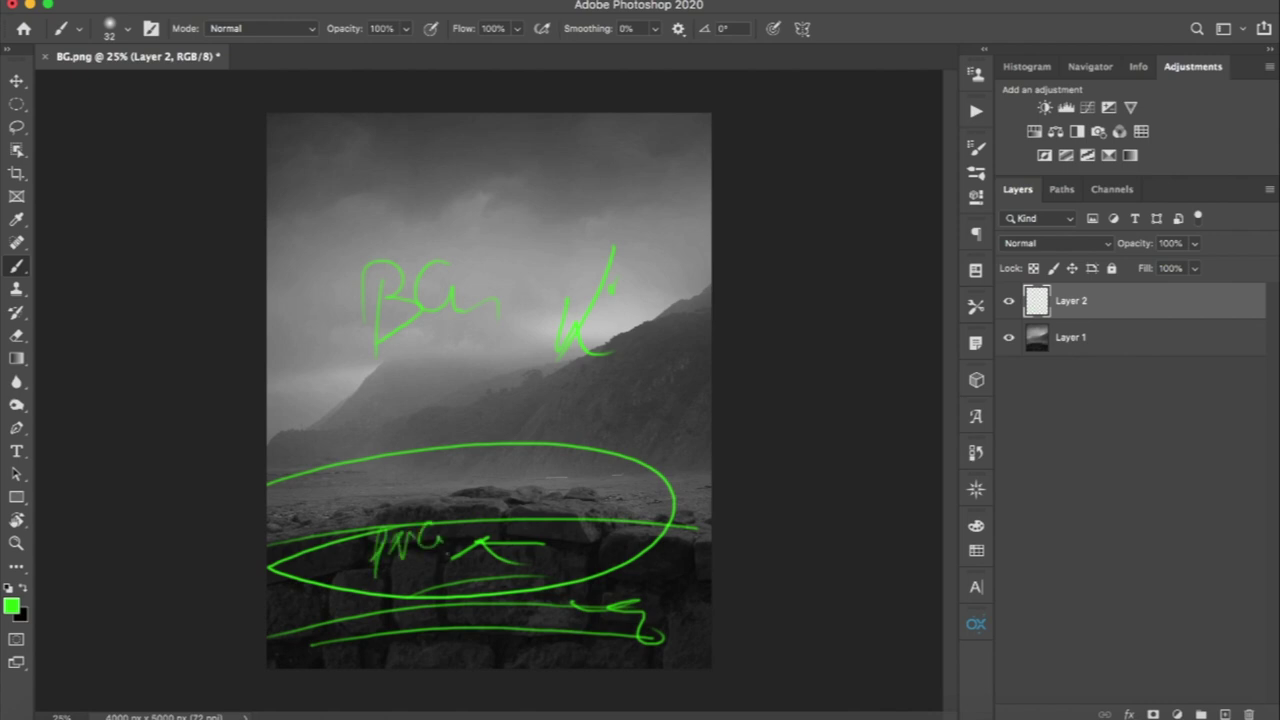
{"action": "left_click_drag", "start_coordinate": [362, 598], "coordinate": [492, 572]}
{"action": "left_click_drag", "start_coordinate": [686, 420], "coordinate": [708, 506]}
{"action": "left_click_drag", "start_coordinate": [286, 418], "coordinate": [313, 538]}
{"action": "left_click_drag", "start_coordinate": [276, 500], "coordinate": [313, 538]}
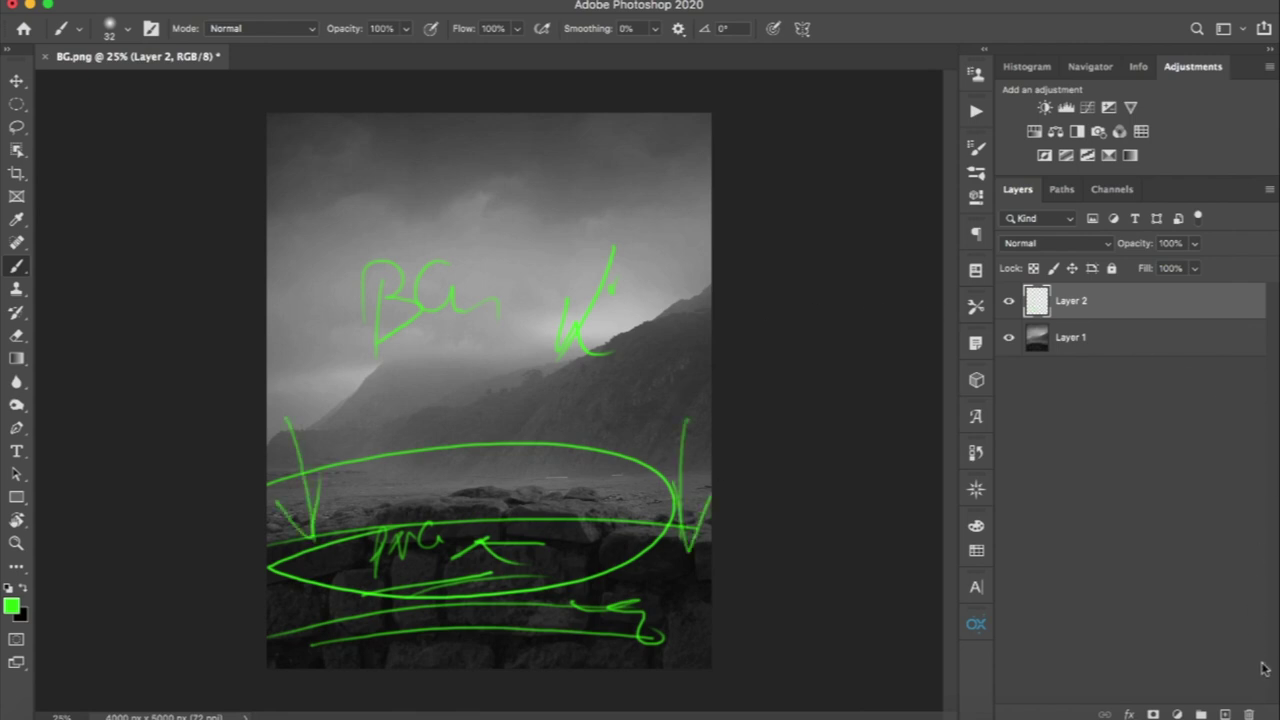
{"action": "left_click", "coordinate": [1249, 714]}
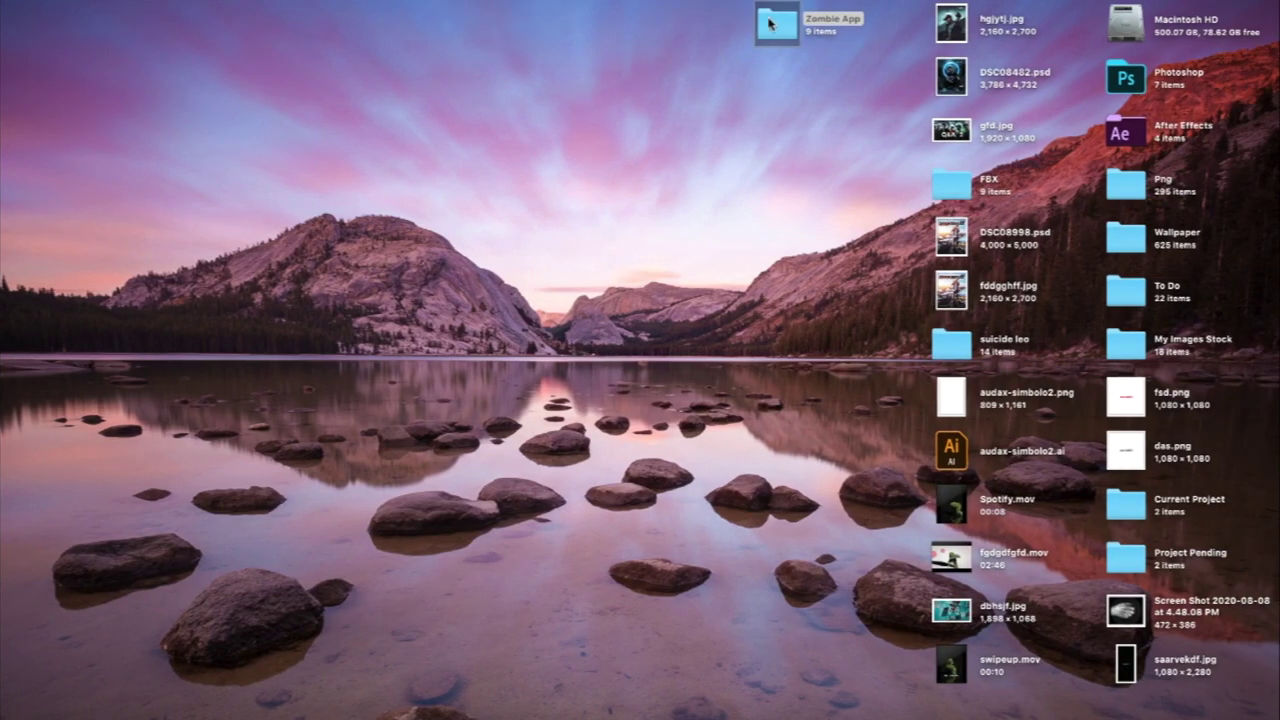
Drag Hue_Saturation 2.png from the Zombie App folder onto the backdrop and commit its placement.
{"action": "left_click", "coordinate": [779, 30]}
{"action": "double_click", "coordinate": [774, 38]}
{"action": "left_click_drag", "start_coordinate": [735, 108], "coordinate": [938, 157]}
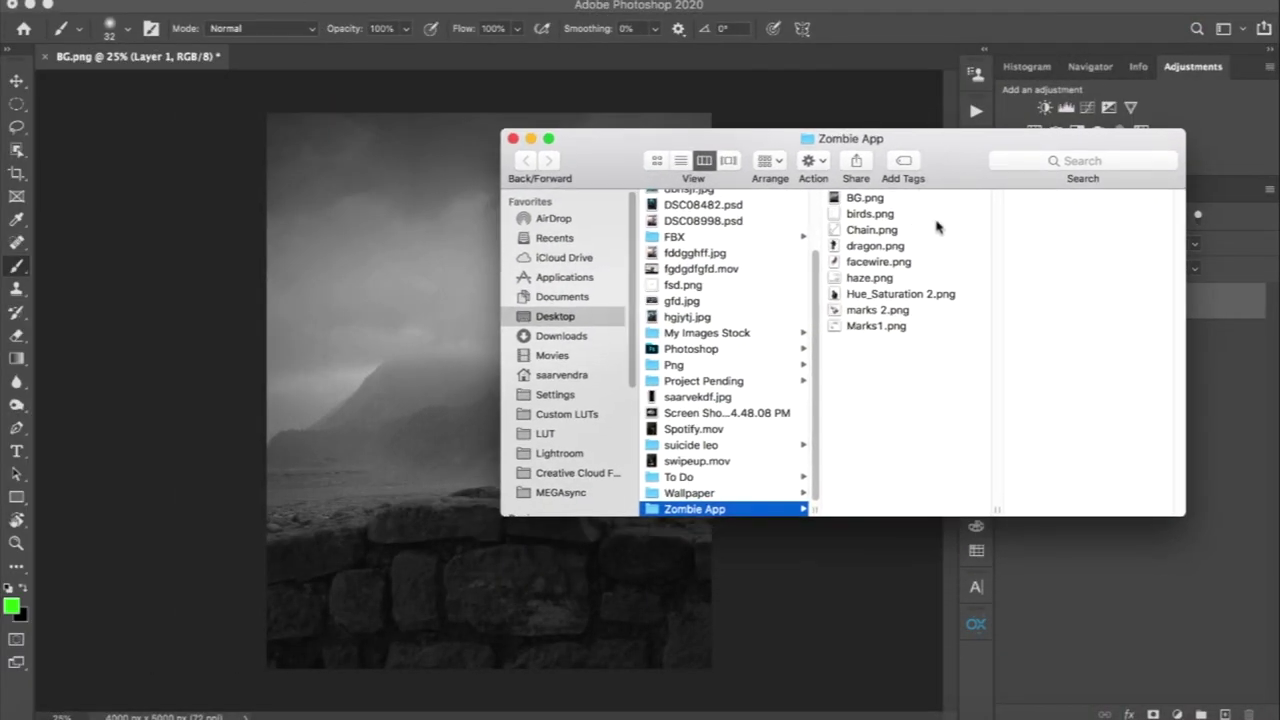
{"action": "left_click", "coordinate": [884, 296]}
{"action": "left_click_drag", "start_coordinate": [884, 296], "coordinate": [448, 456]}
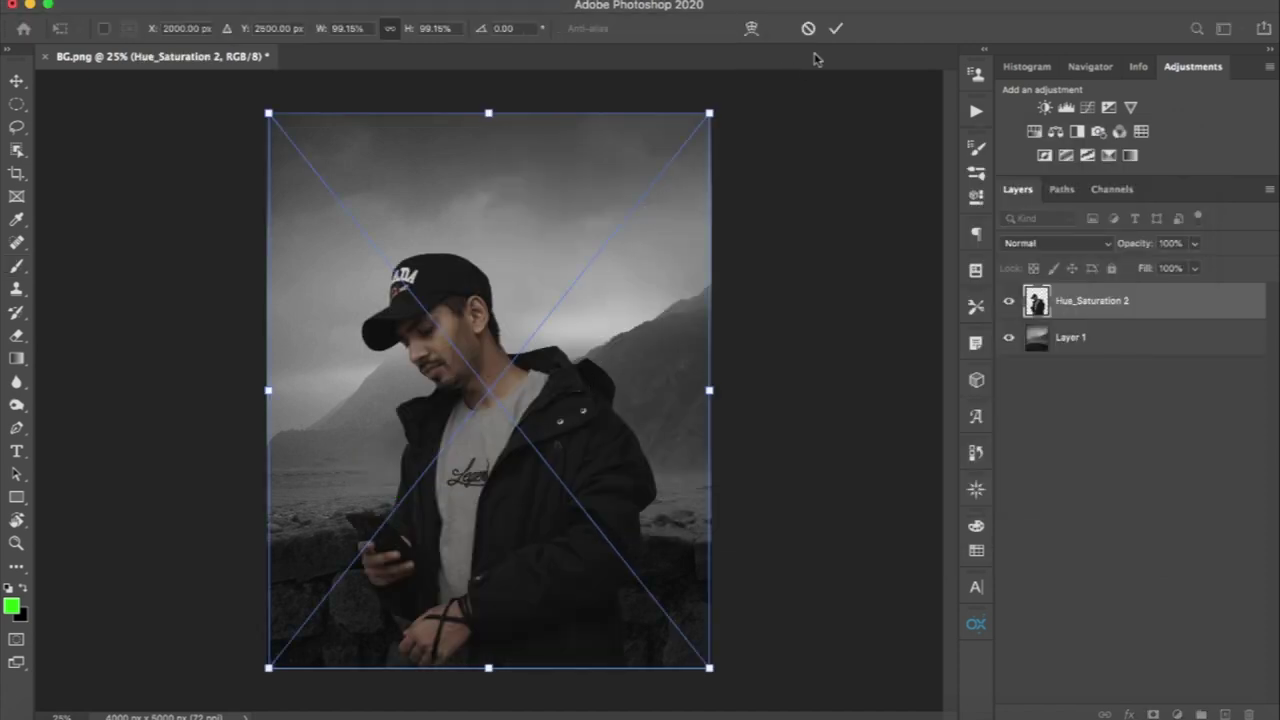
{"action": "left_click", "coordinate": [836, 28]}
{"action": "key", "text": "z"}
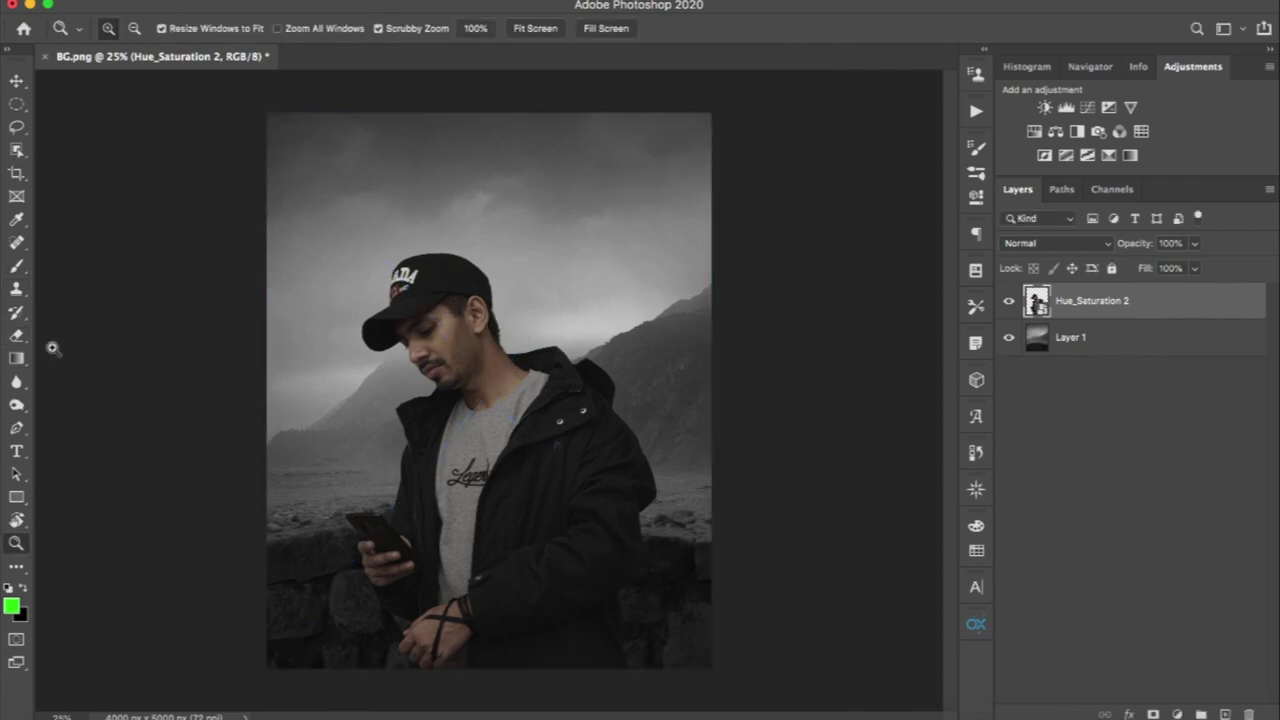
{"action": "key", "text": "p"}
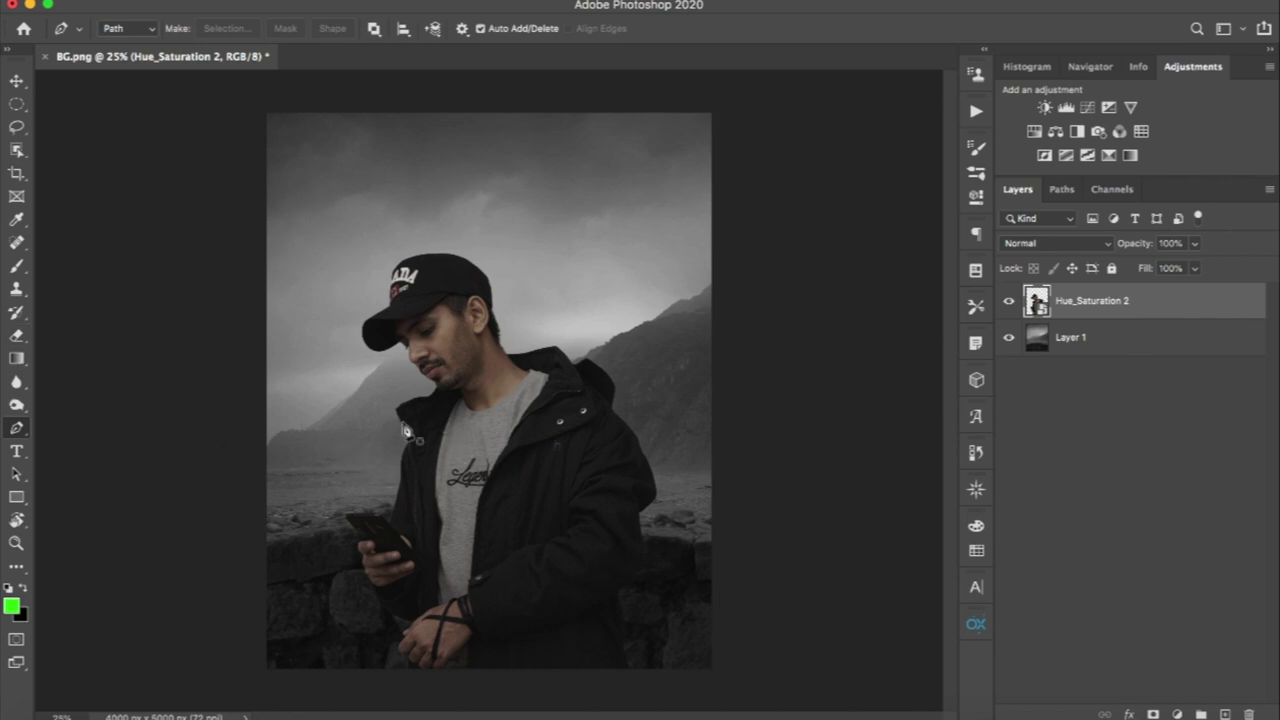
{"action": "left_click_drag", "start_coordinate": [367, 541], "coordinate": [449, 503]}
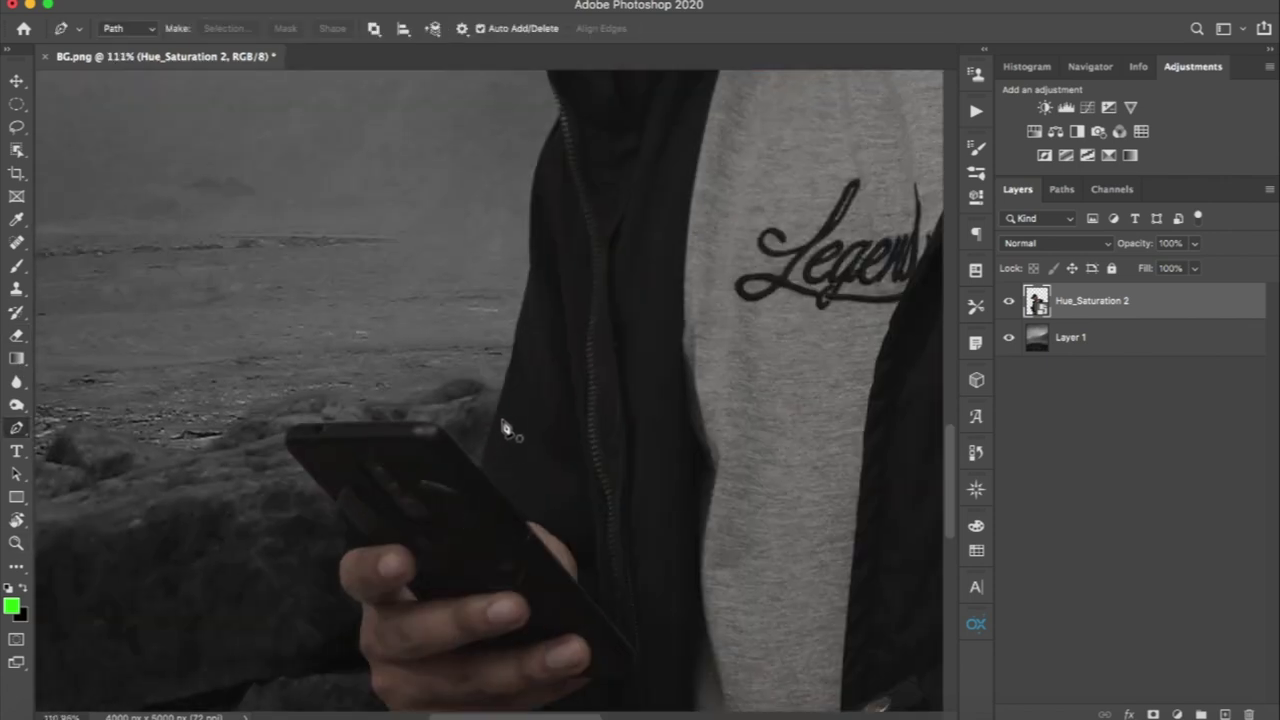
{"action": "left_click", "coordinate": [479, 463]}
{"action": "left_click", "coordinate": [499, 406]}
{"action": "left_click", "coordinate": [513, 357]}
{"action": "left_click", "coordinate": [520, 315]}
{"action": "left_click", "coordinate": [522, 294]}
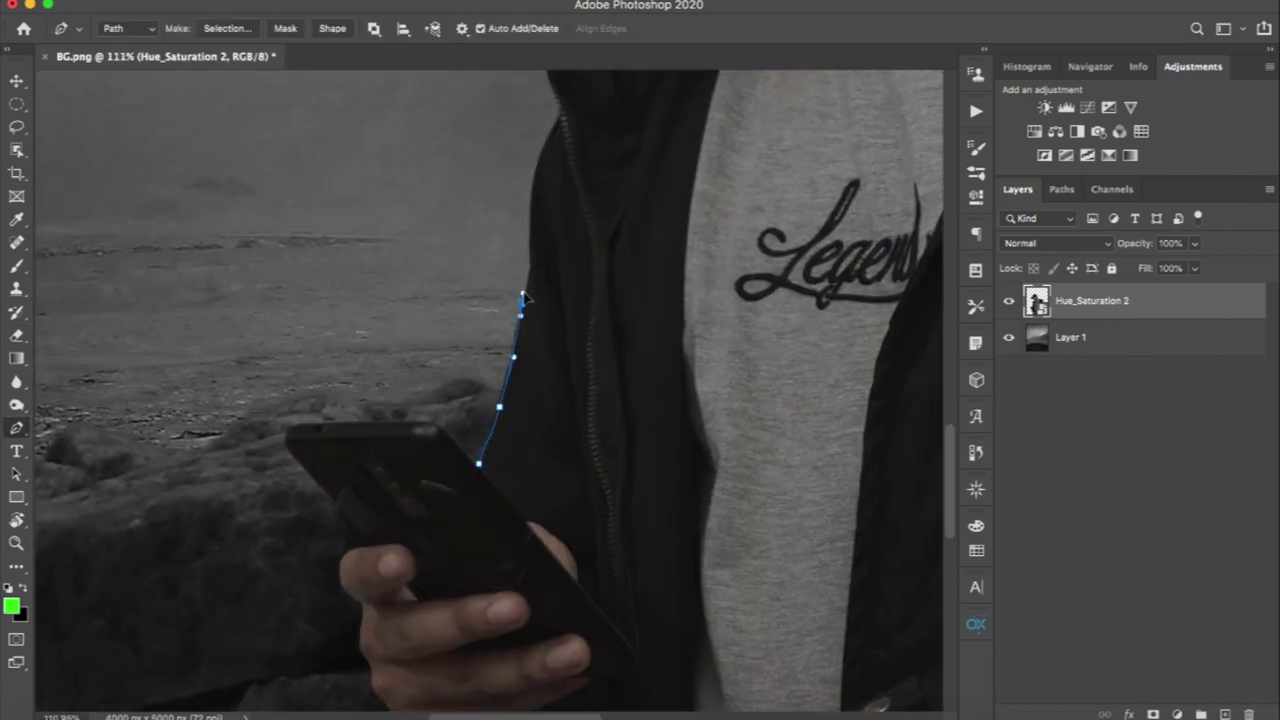
{"action": "left_click", "coordinate": [532, 259]}
{"action": "left_click", "coordinate": [532, 204]}
{"action": "left_click", "coordinate": [546, 153]}
{"action": "left_click_drag", "start_coordinate": [578, 231], "coordinate": [581, 259]}
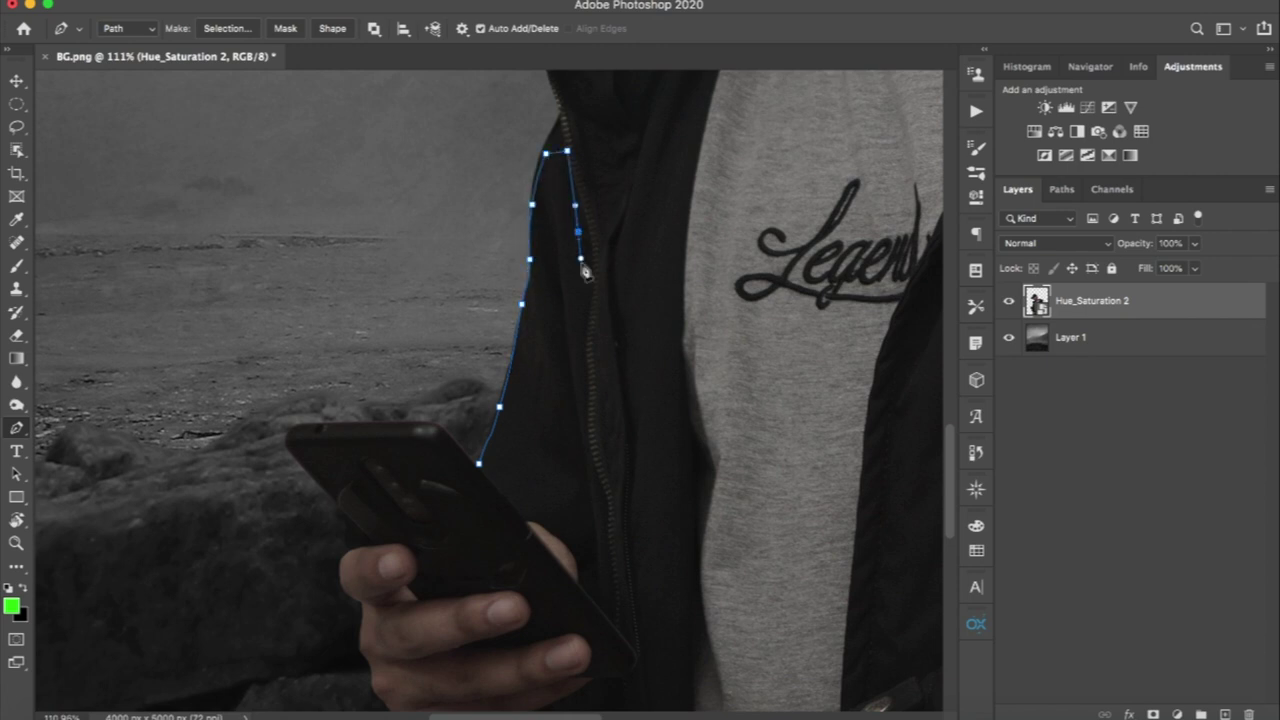
{"action": "left_click", "coordinate": [586, 337]}
{"action": "left_click", "coordinate": [580, 383]}
{"action": "left_click", "coordinate": [565, 426]}
{"action": "left_click", "coordinate": [497, 494]}
{"action": "left_click", "coordinate": [479, 463]}
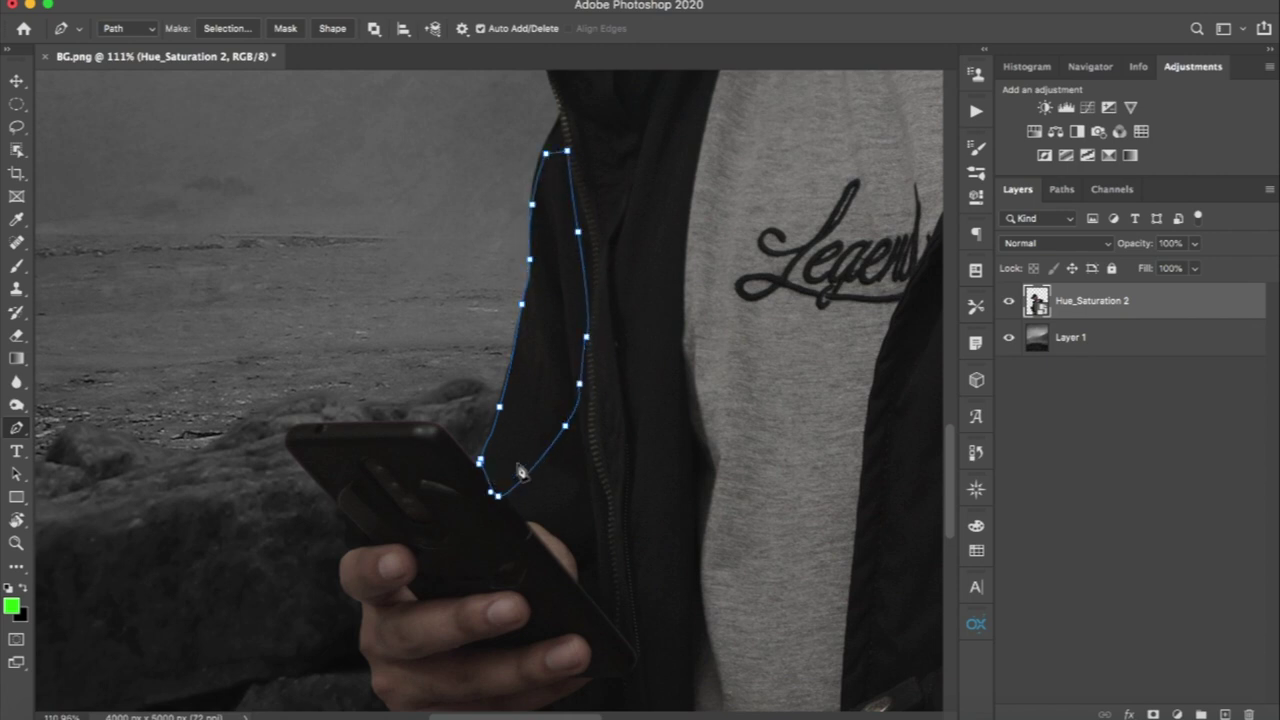
{"action": "right_click", "coordinate": [546, 472]}
{"action": "left_click", "coordinate": [612, 425]}
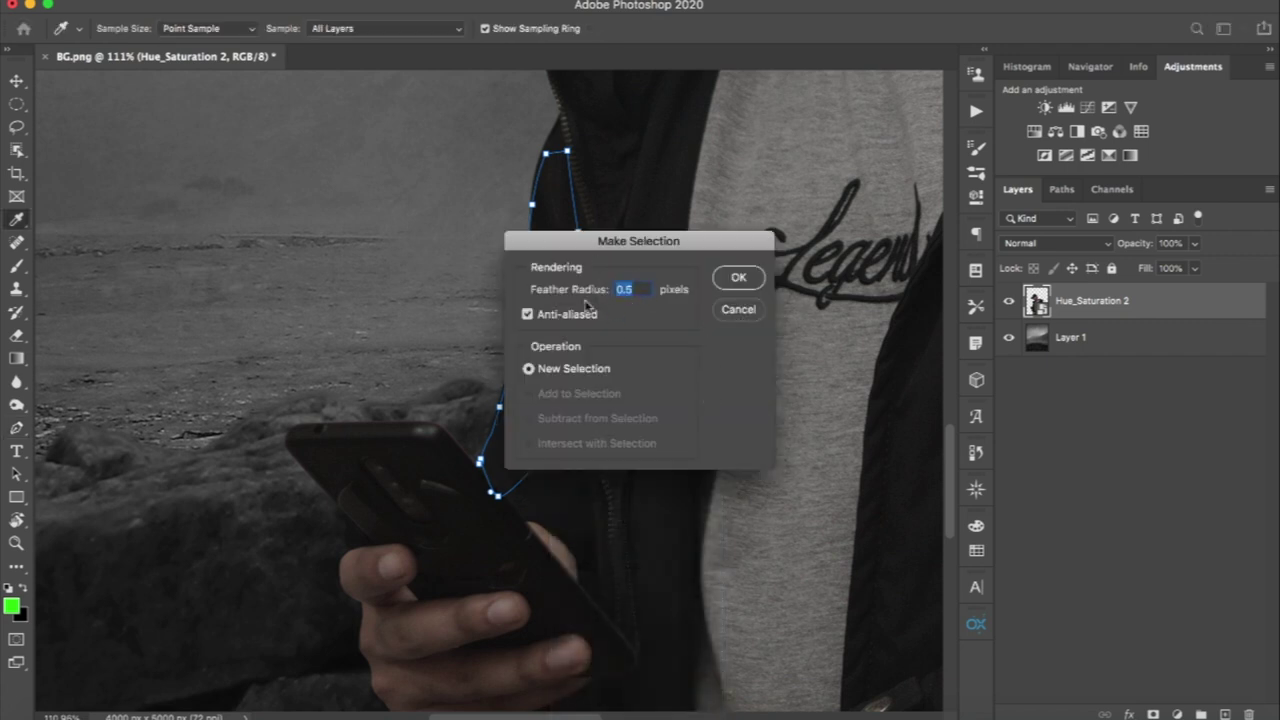
{"action": "left_click", "coordinate": [735, 278]}
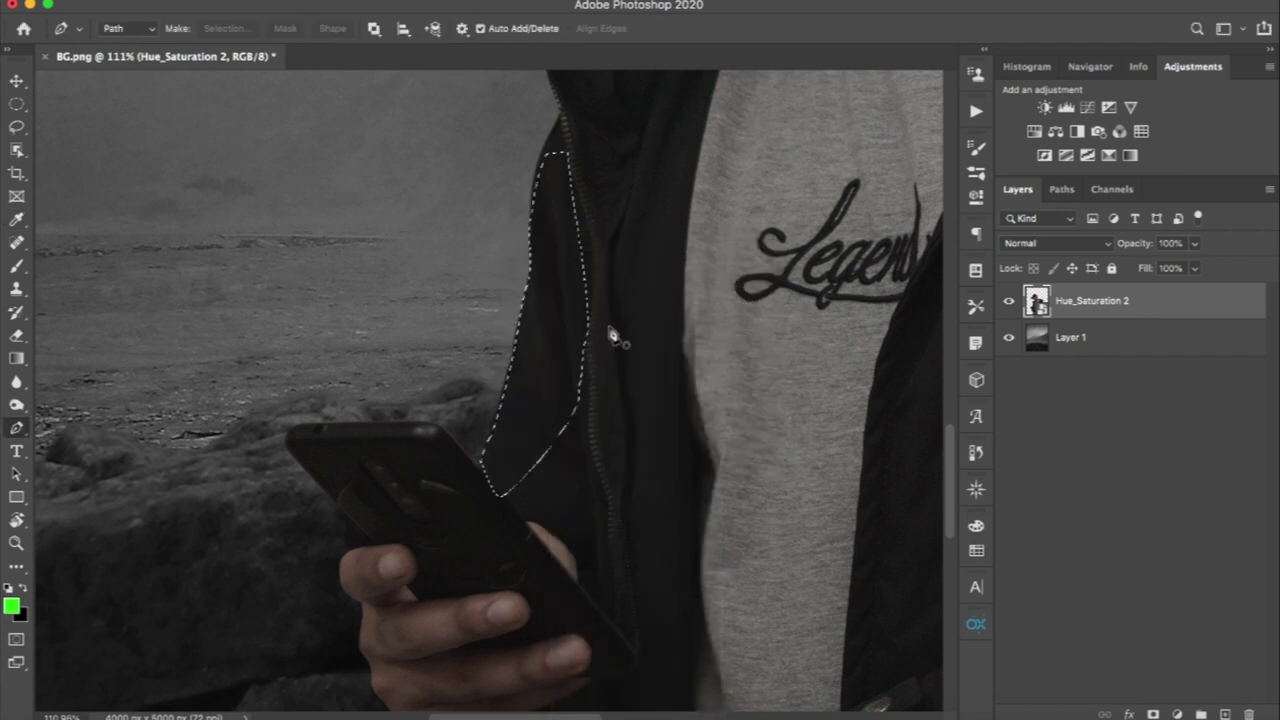
{"action": "right_click", "coordinate": [552, 305]}
{"action": "left_click", "coordinate": [522, 378]}
{"action": "left_click", "coordinate": [1153, 714]}
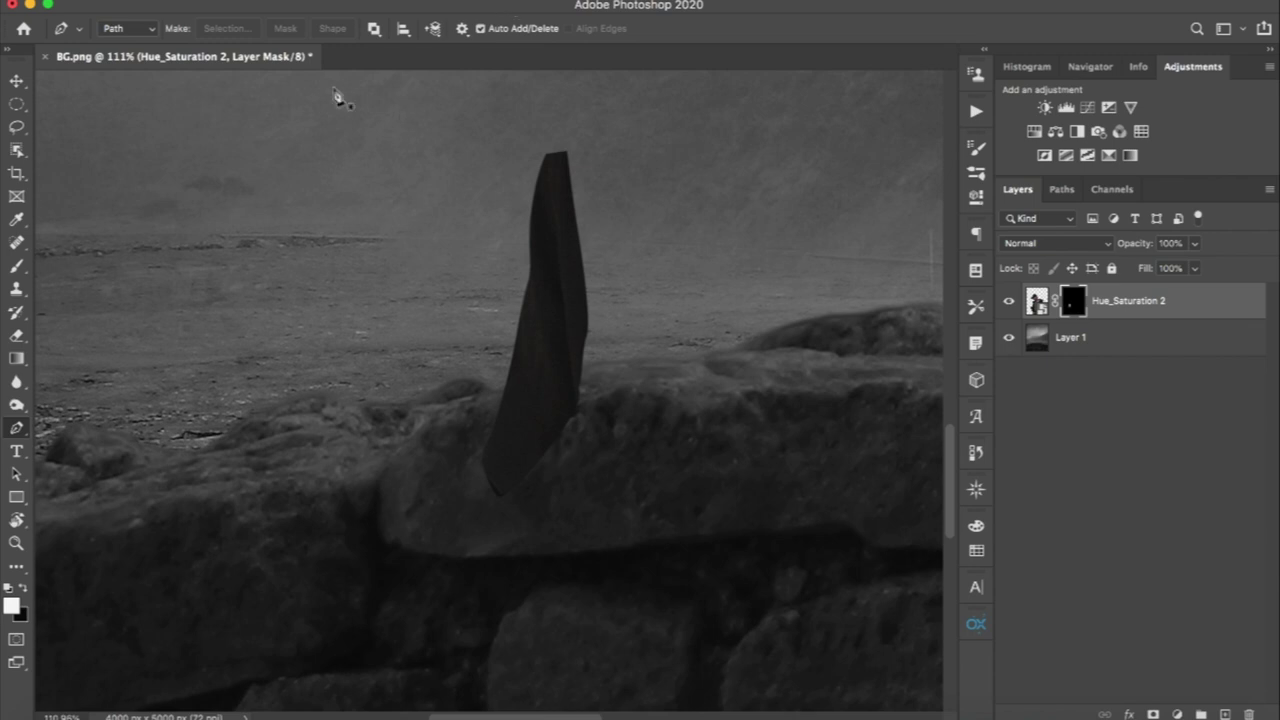
{"action": "key", "text": "ctrl+z"}
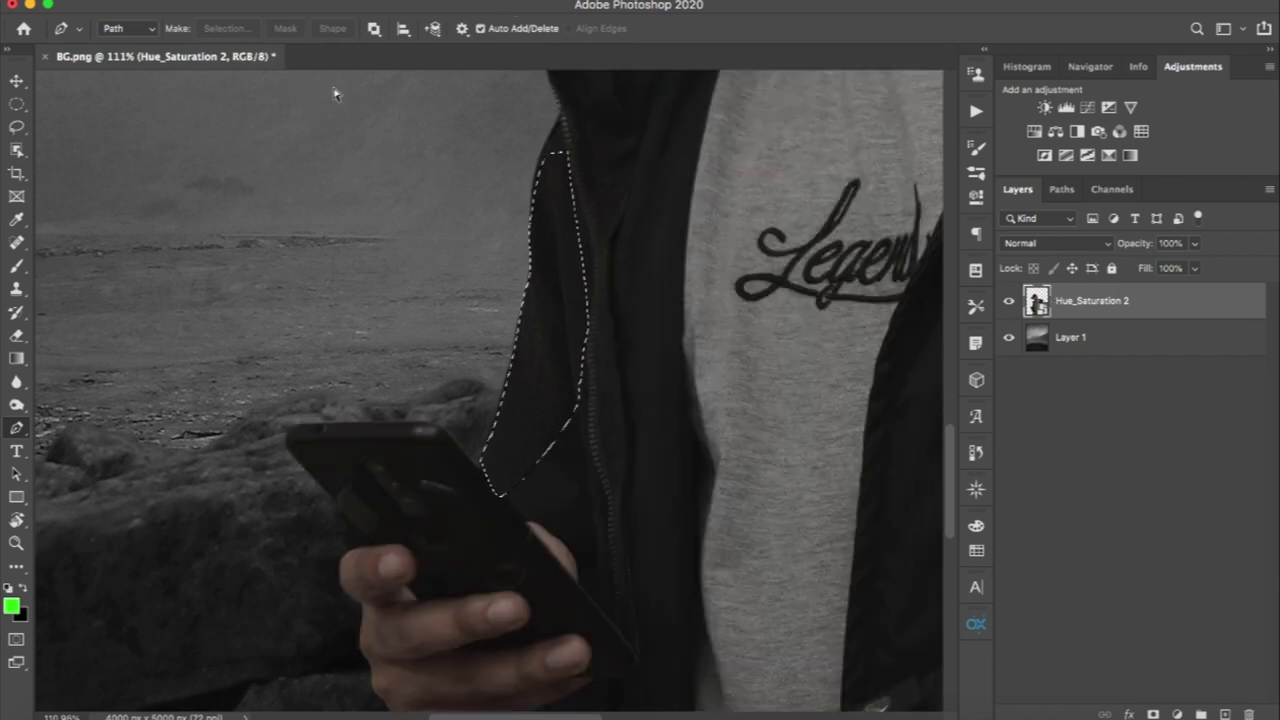
{"action": "key", "text": "ctrl+d"}
{"action": "key", "text": "z"}
{"action": "scroll", "coordinate": [566, 264], "scroll_direction": "down", "scroll_amount": 5}
{"action": "scroll", "coordinate": [723, 374], "scroll_direction": "down", "scroll_amount": 5}
{"action": "scroll", "coordinate": [700, 434], "scroll_direction": "down", "scroll_amount": 3}
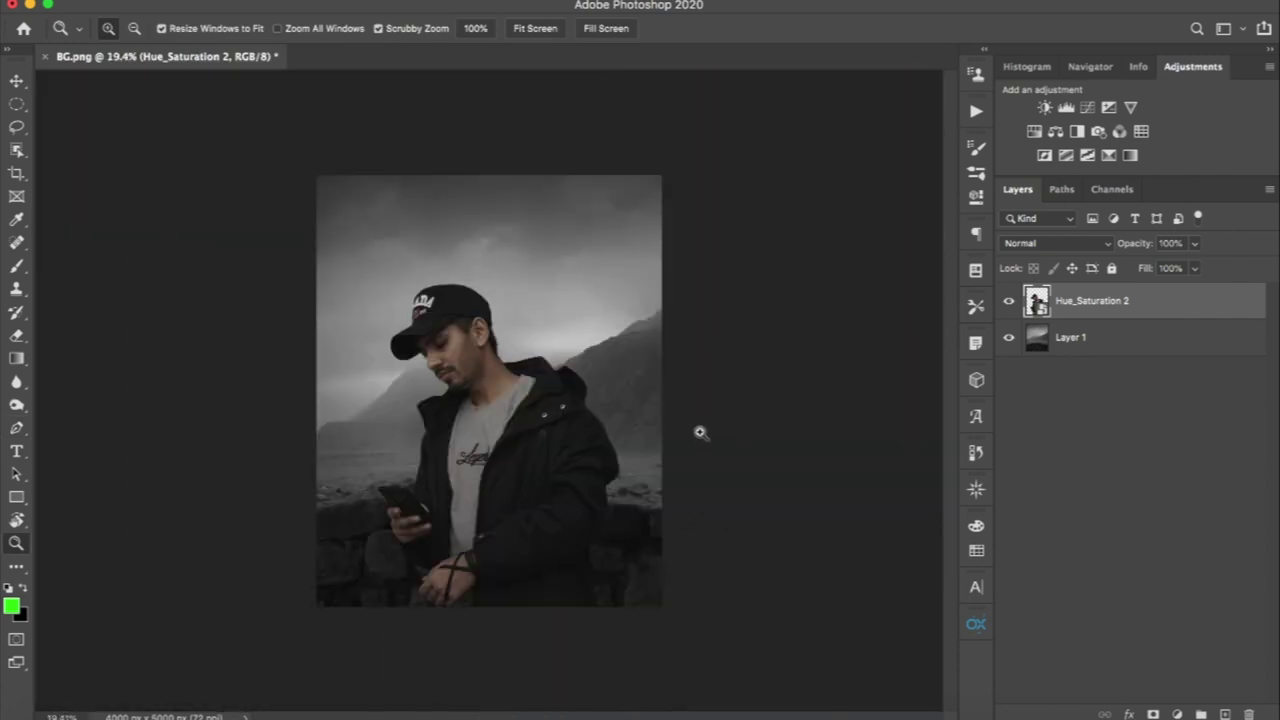
Add a Hue/Saturation adjustment clipped to the man layer only.
{"action": "scroll", "coordinate": [531, 475], "scroll_direction": "up", "scroll_amount": 1}
{"action": "key", "text": "p"}
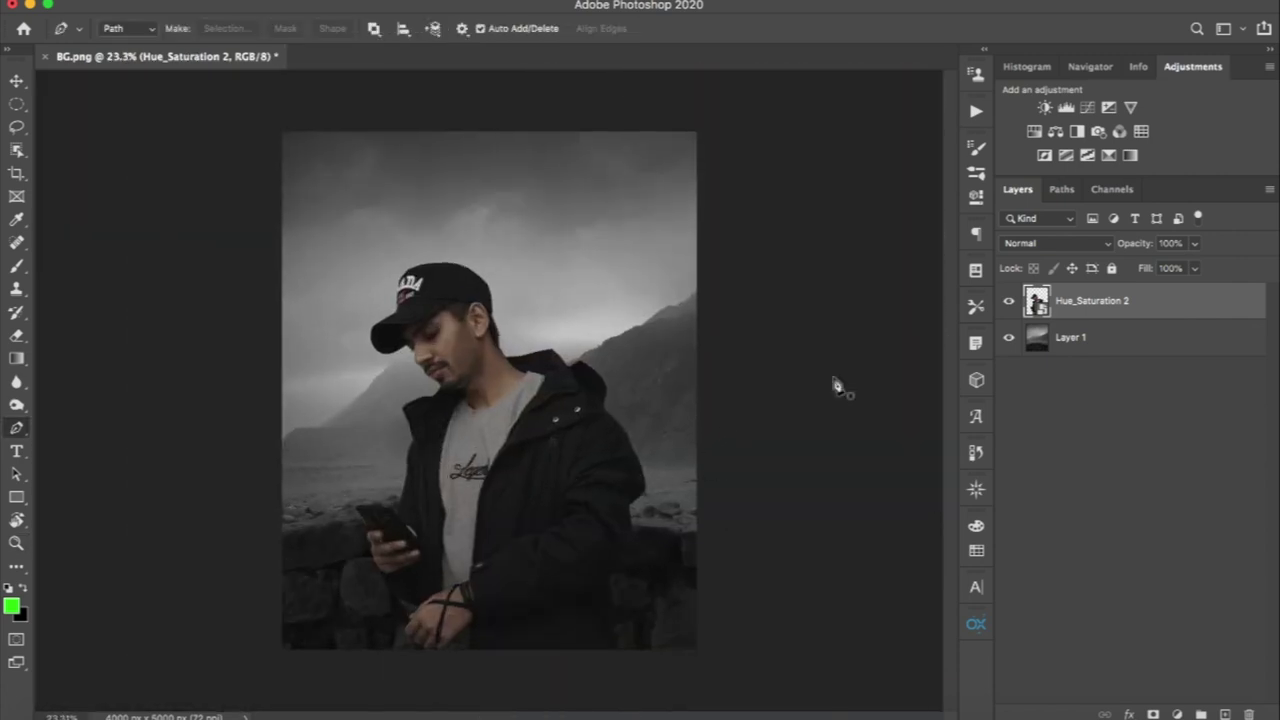
{"action": "left_click", "coordinate": [1034, 132]}
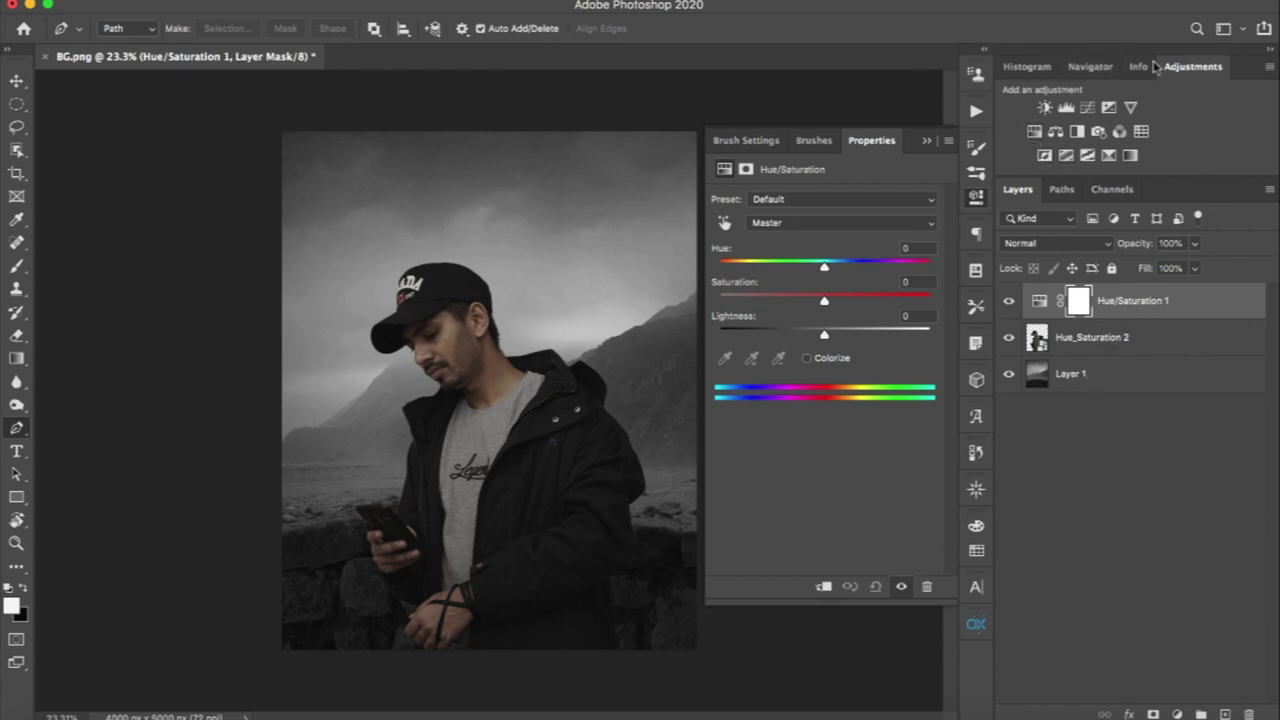
{"action": "left_click", "coordinate": [1226, 30]}
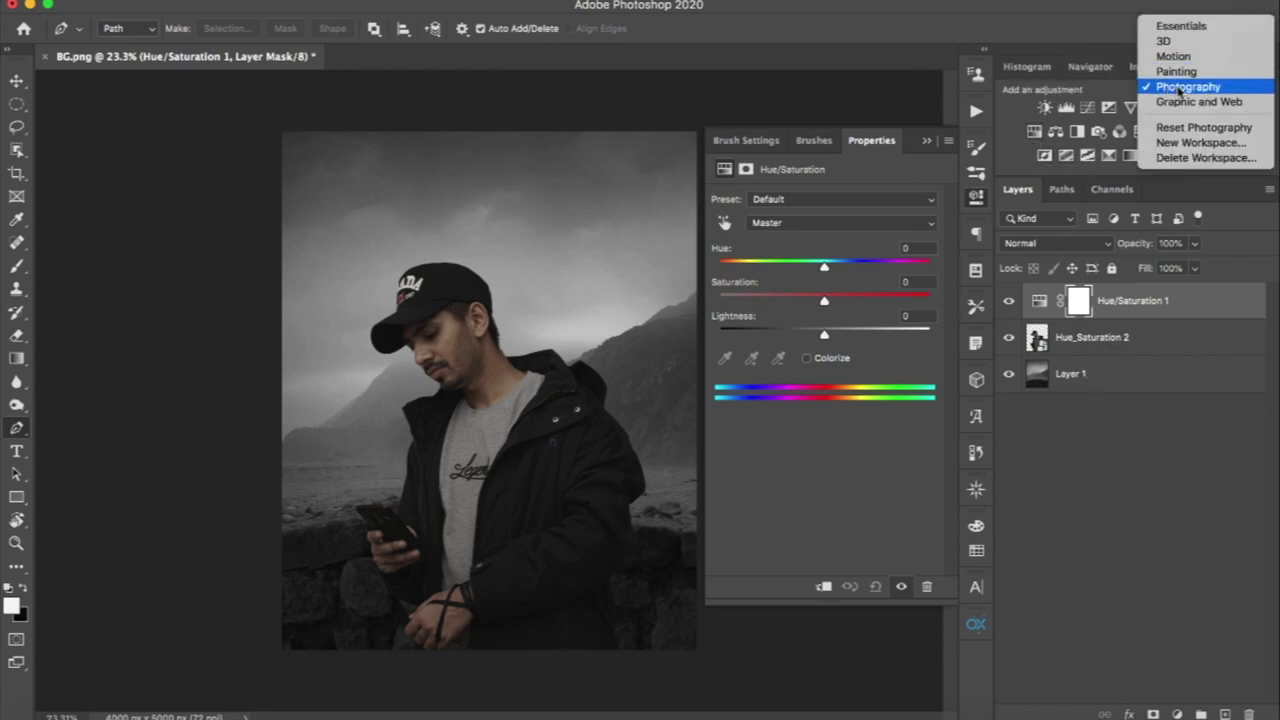
{"action": "left_click", "coordinate": [1088, 523]}
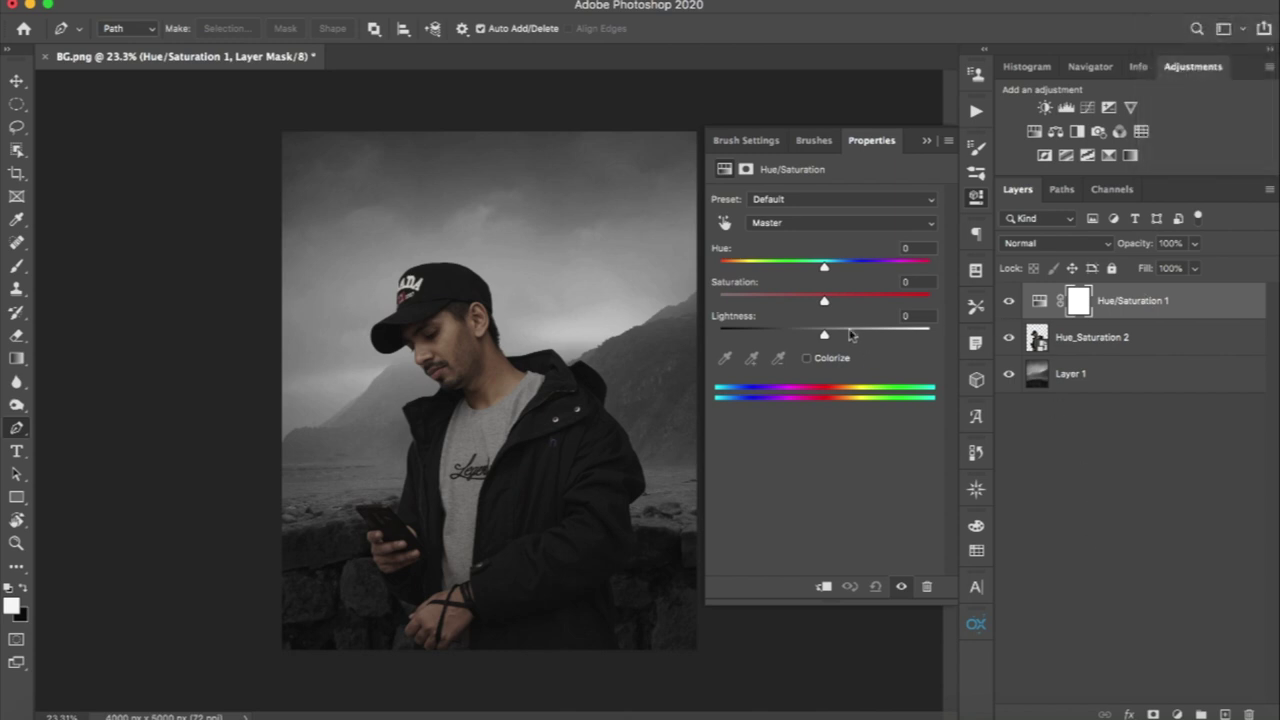
{"action": "left_click_drag", "start_coordinate": [1123, 323], "coordinate": [1122, 313]}
{"action": "left_click", "coordinate": [1122, 313], "text": "alt"}
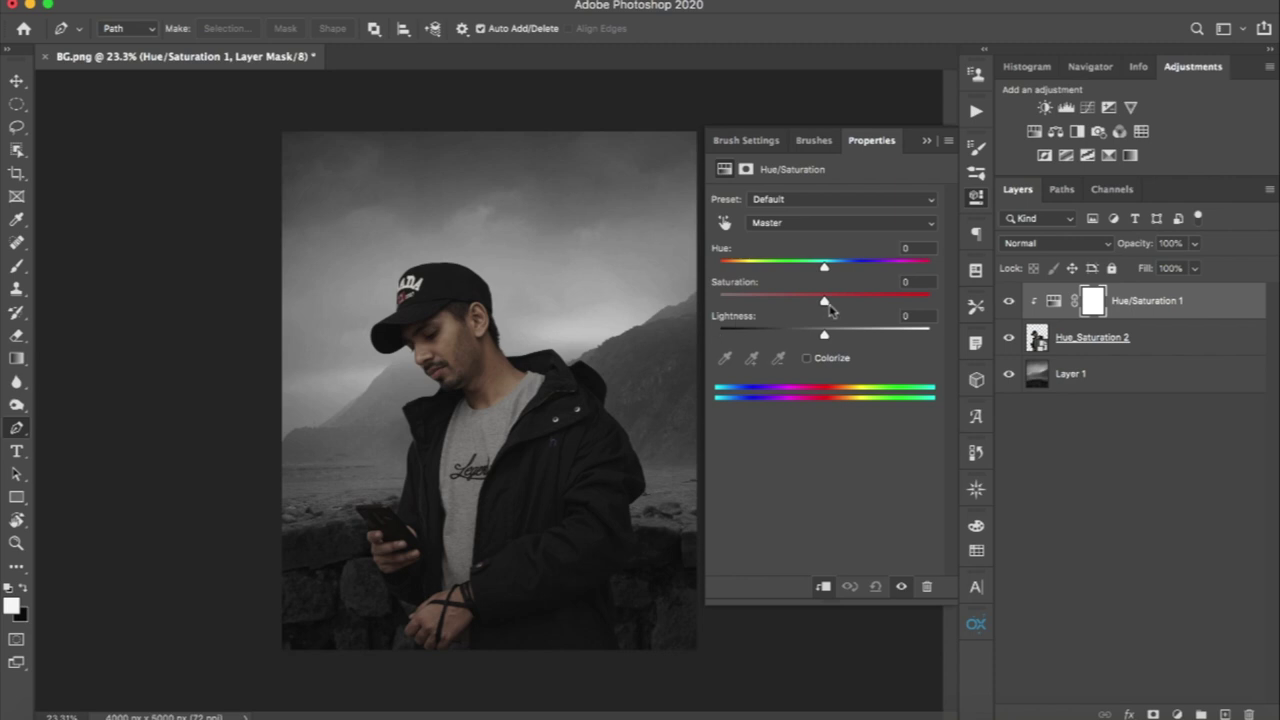
Lower the man's saturation to -29 and inspect his face and jacket up close.
{"action": "mouse_move", "coordinate": [824, 300]}
{"action": "left_mouse_down"}
{"action": "mouse_move", "coordinate": [760, 300]}
{"action": "mouse_move", "coordinate": [787, 300]}
{"action": "left_mouse_up"}
{"action": "key", "text": "z"}
{"action": "left_click_drag", "start_coordinate": [376, 351], "coordinate": [460, 375]}
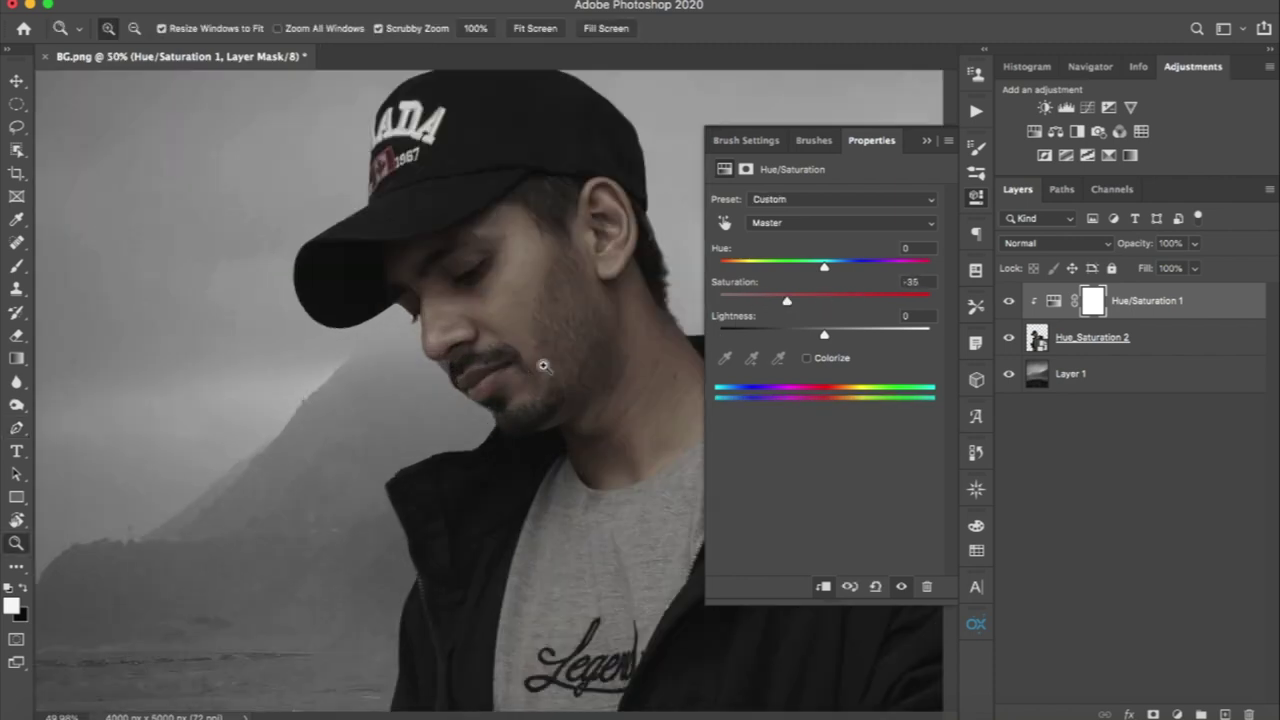
{"action": "scroll", "coordinate": [460, 375], "scroll_direction": "down", "scroll_amount": 5}
{"action": "key", "text": "p"}
{"action": "left_click_drag", "start_coordinate": [343, 543], "coordinate": [571, 229]}
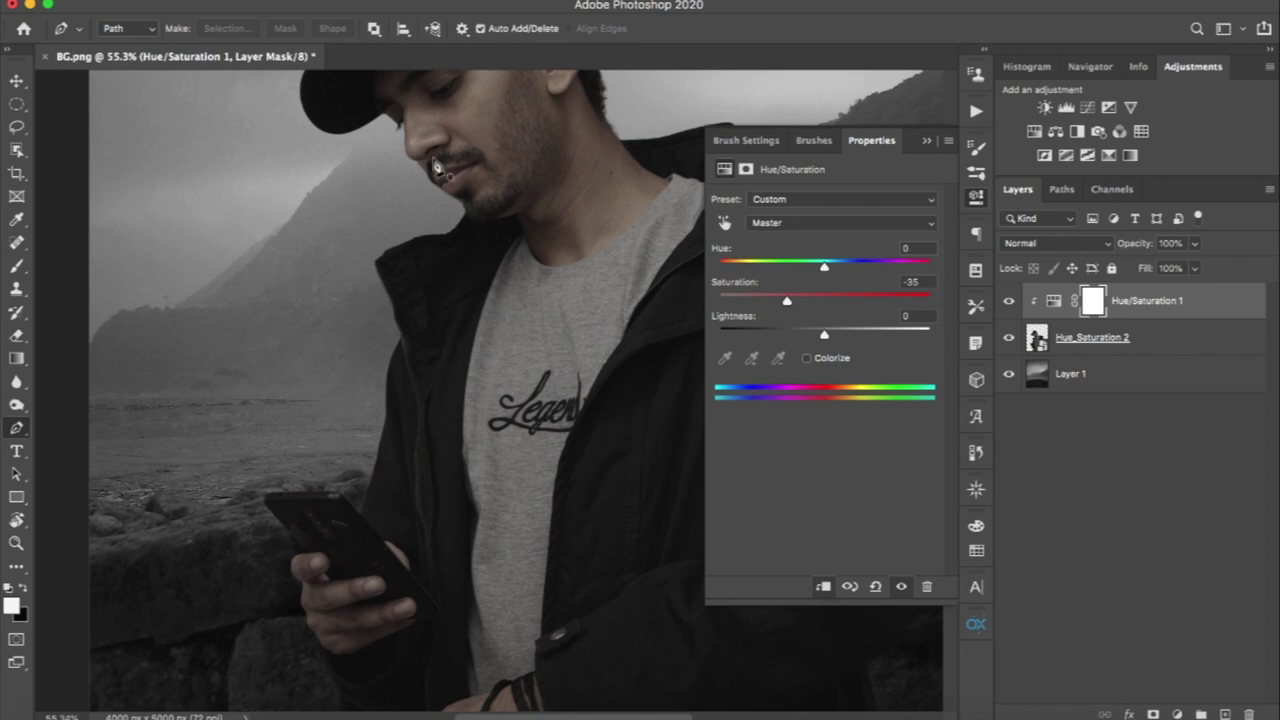
{"action": "scroll", "coordinate": [523, 223], "scroll_direction": "right", "scroll_amount": 5}
{"action": "scroll", "coordinate": [391, 217], "scroll_direction": "down", "scroll_amount": 2}
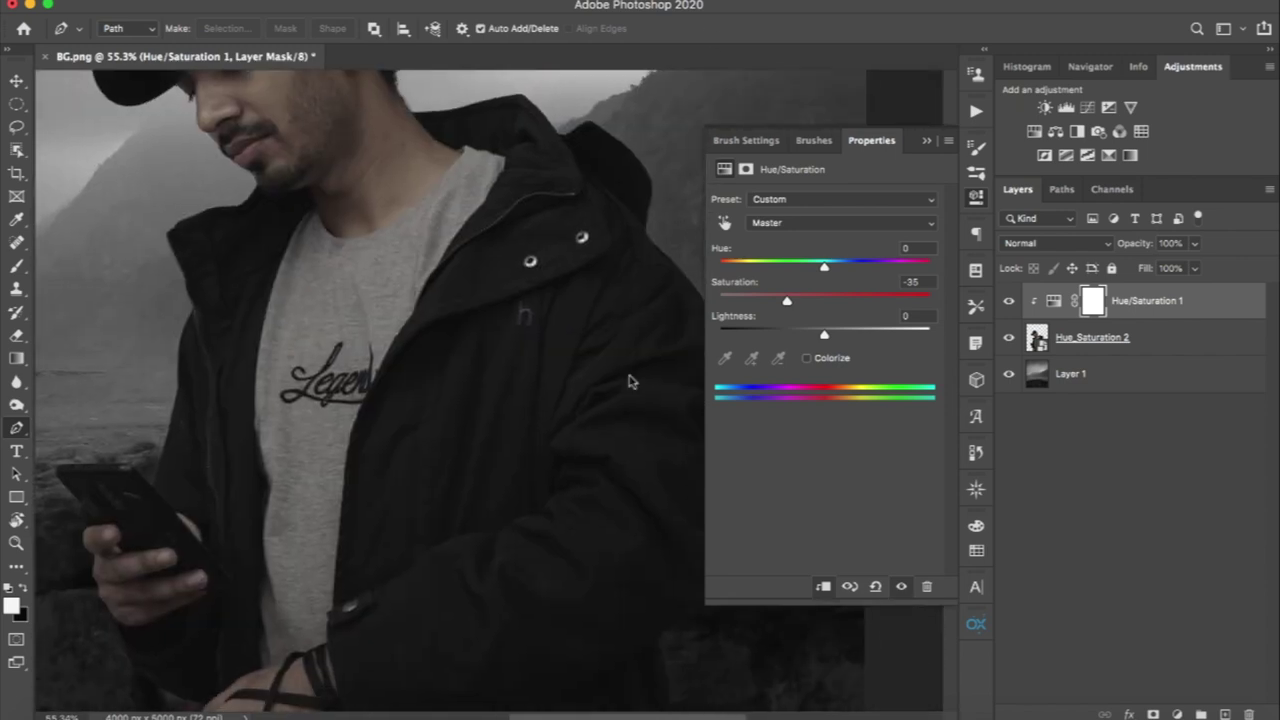
{"action": "scroll", "coordinate": [568, 281], "scroll_direction": "up", "scroll_amount": 5}
{"action": "scroll", "coordinate": [568, 281], "scroll_direction": "left", "scroll_amount": 2}
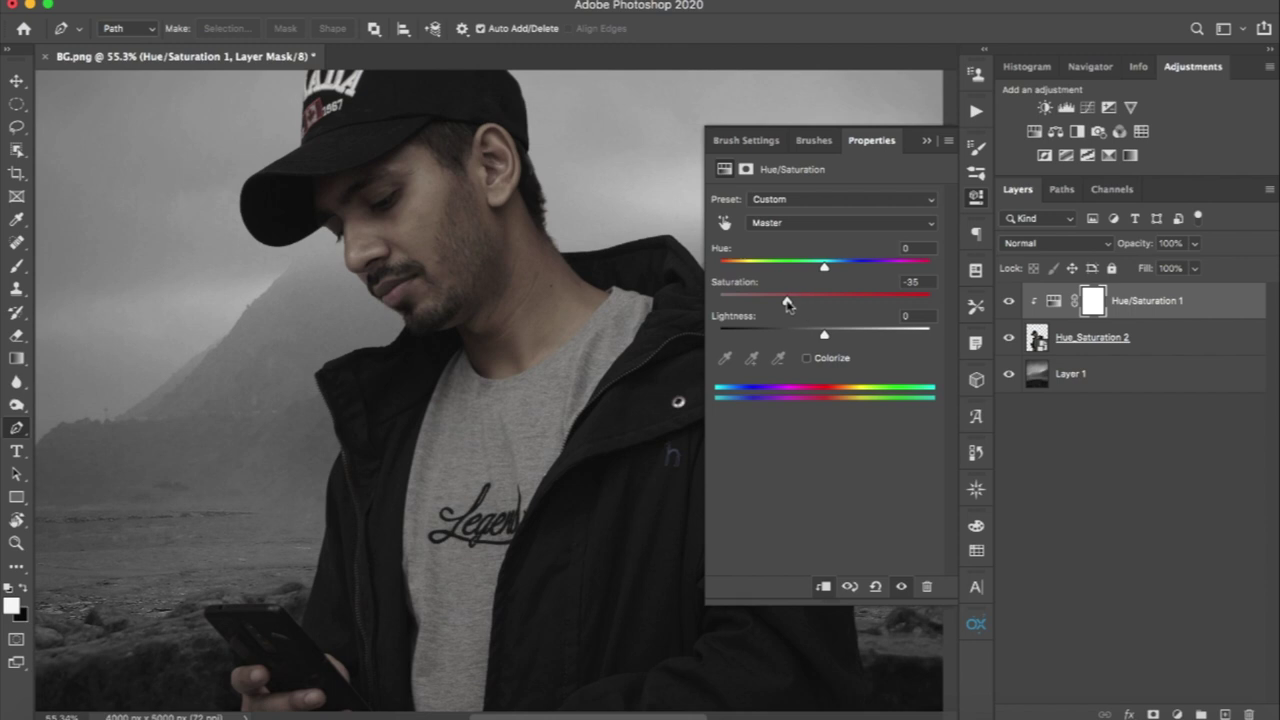
{"action": "mouse_move", "coordinate": [787, 301]}
{"action": "left_mouse_down"}
{"action": "mouse_move", "coordinate": [827, 302]}
{"action": "mouse_move", "coordinate": [795, 318]}
{"action": "mouse_move", "coordinate": [802, 337]}
{"action": "left_mouse_up"}
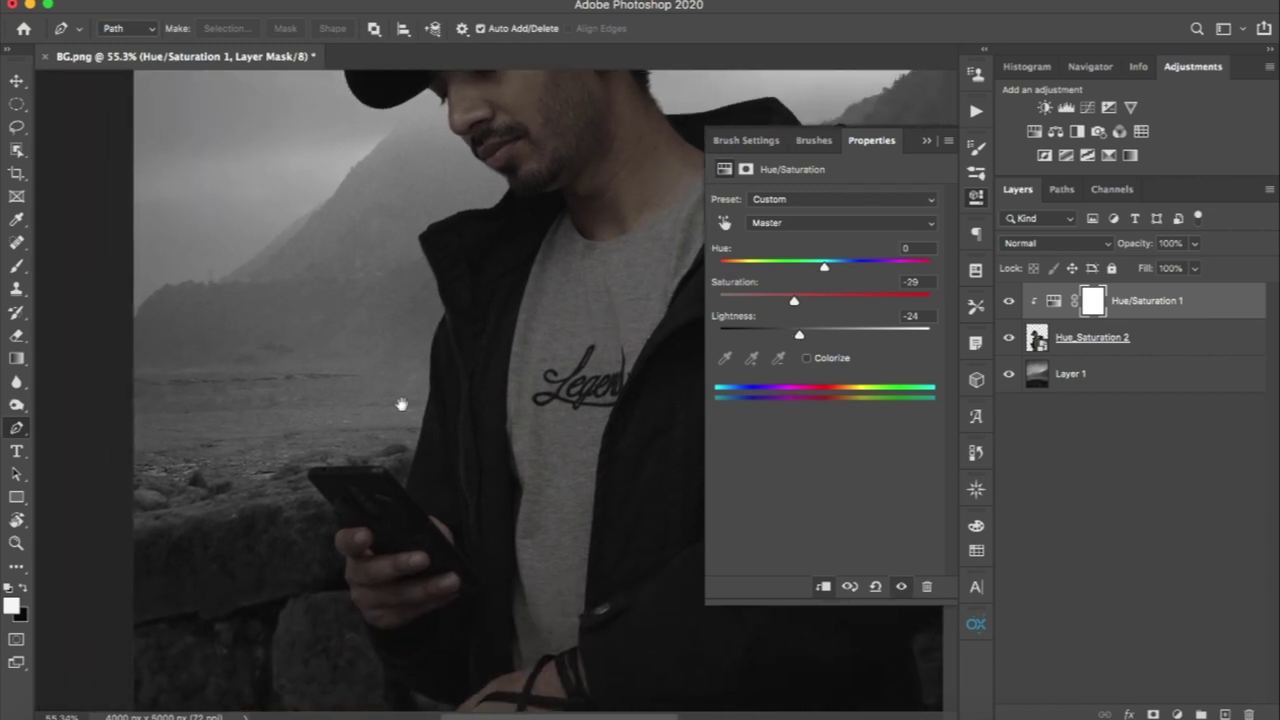
{"action": "mouse_move", "coordinate": [403, 403]}
{"action": "left_mouse_down"}
{"action": "mouse_move", "coordinate": [382, 544]}
{"action": "mouse_move", "coordinate": [249, 466]}
{"action": "left_mouse_up"}
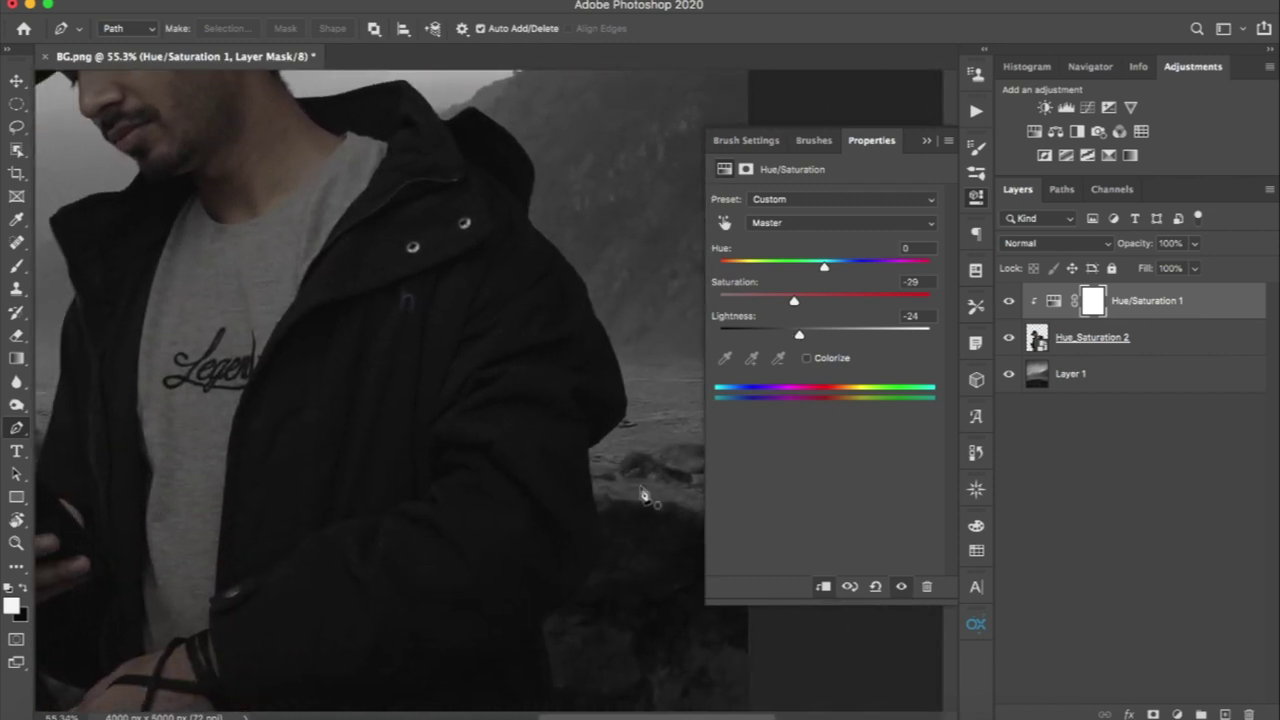
{"action": "scroll", "coordinate": [640, 495], "scroll_direction": "up", "scroll_amount": 5}
{"action": "scroll", "coordinate": [640, 495], "scroll_direction": "left", "scroll_amount": 3}
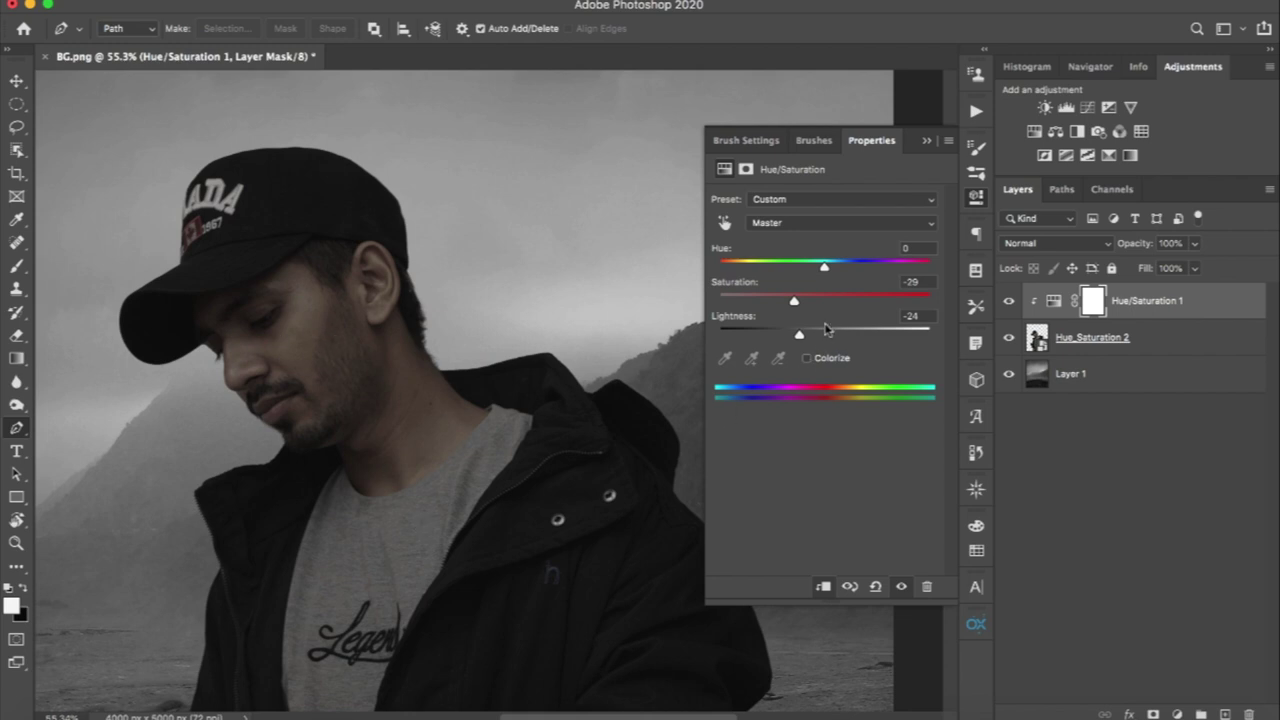
Darken the lightness to -35, settle it back at -23, and close Properties.
{"action": "left_click_drag", "start_coordinate": [797, 336], "coordinate": [787, 335]}
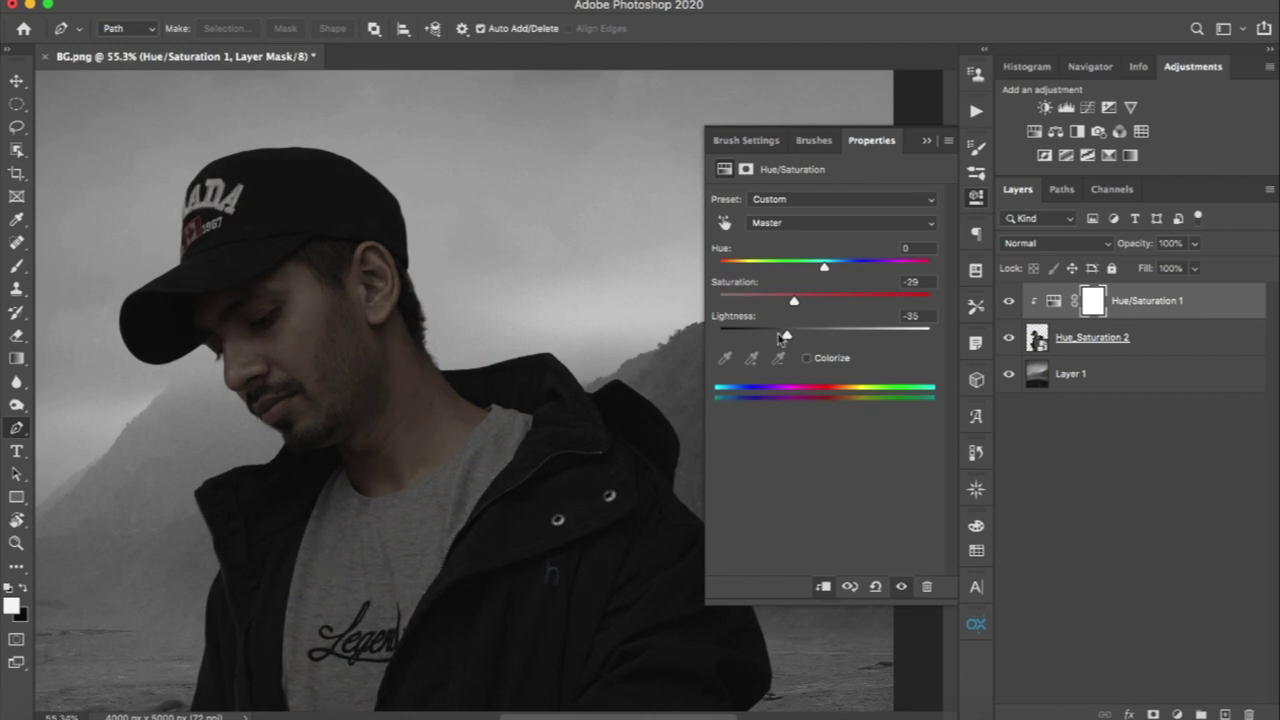
{"action": "key", "text": "z"}
{"action": "left_click_drag", "start_coordinate": [600, 460], "coordinate": [533, 459]}
{"action": "key", "text": "ctrl+plus"}
{"action": "key", "text": "p"}
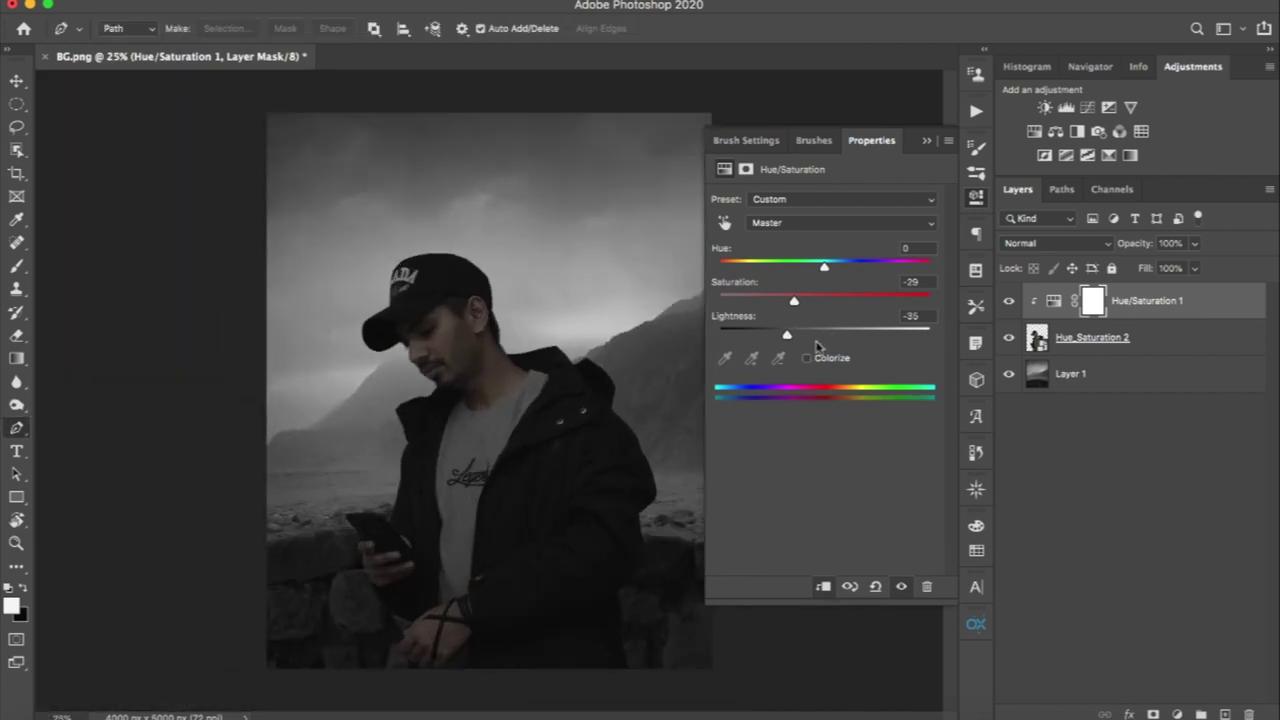
{"action": "left_click_drag", "start_coordinate": [787, 337], "coordinate": [800, 337]}
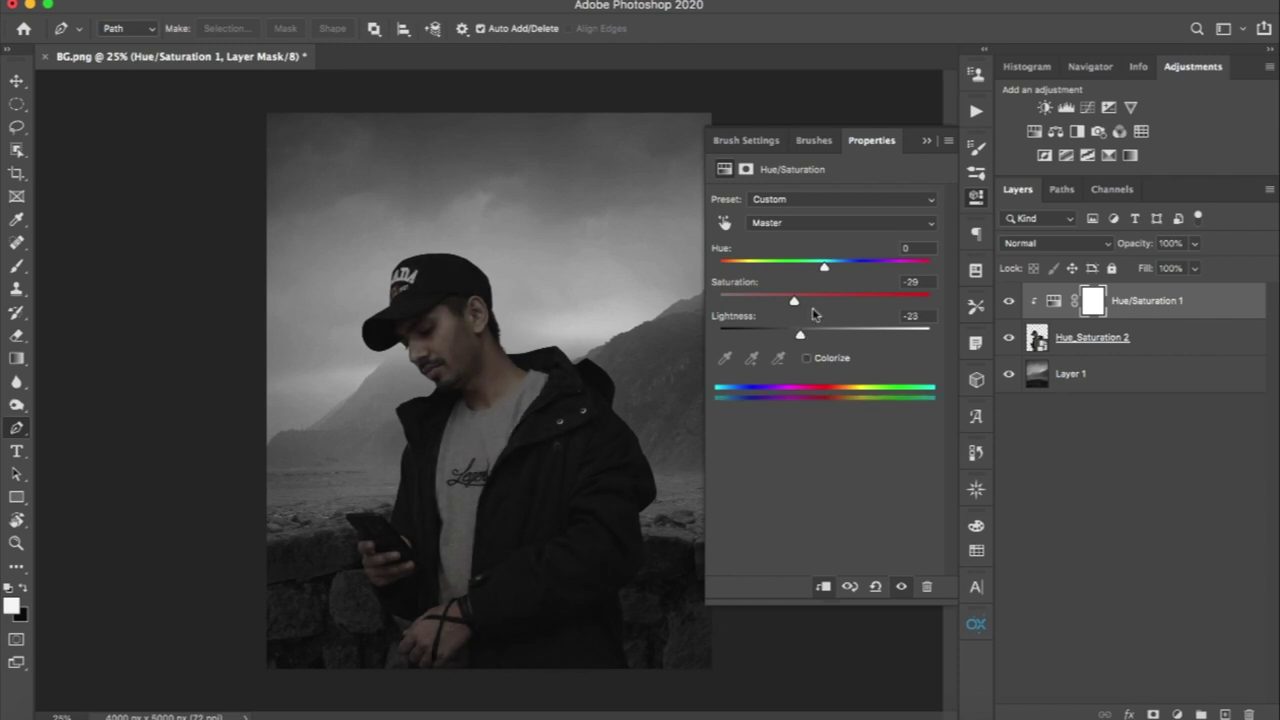
{"action": "left_click", "coordinate": [927, 141]}
Toggle the Hue/Saturation 1 adjustment to compare, leaving it visible.
{"action": "left_click", "coordinate": [1007, 310]}
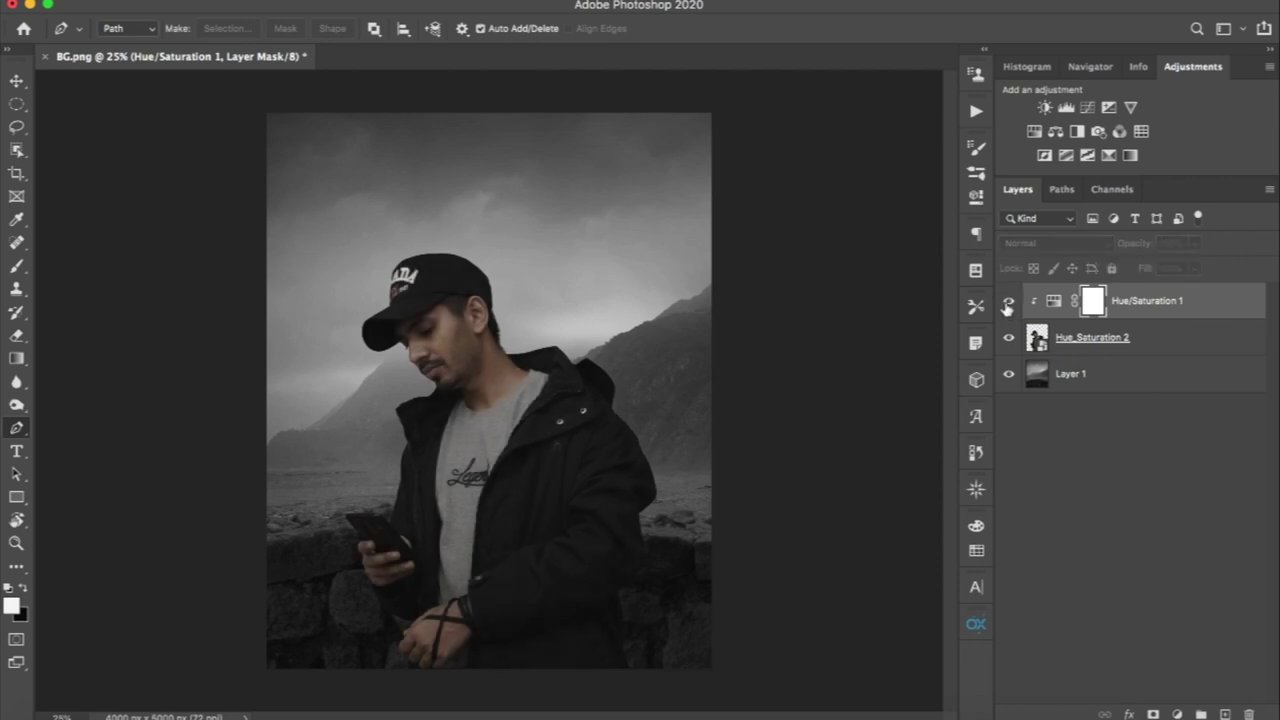
{"action": "left_click", "coordinate": [1006, 312]}
{"action": "left_click", "coordinate": [1003, 313]}
{"action": "left_click", "coordinate": [1001, 314]}
{"action": "scroll", "coordinate": [817, 541], "scroll_direction": "up", "scroll_amount": 5}
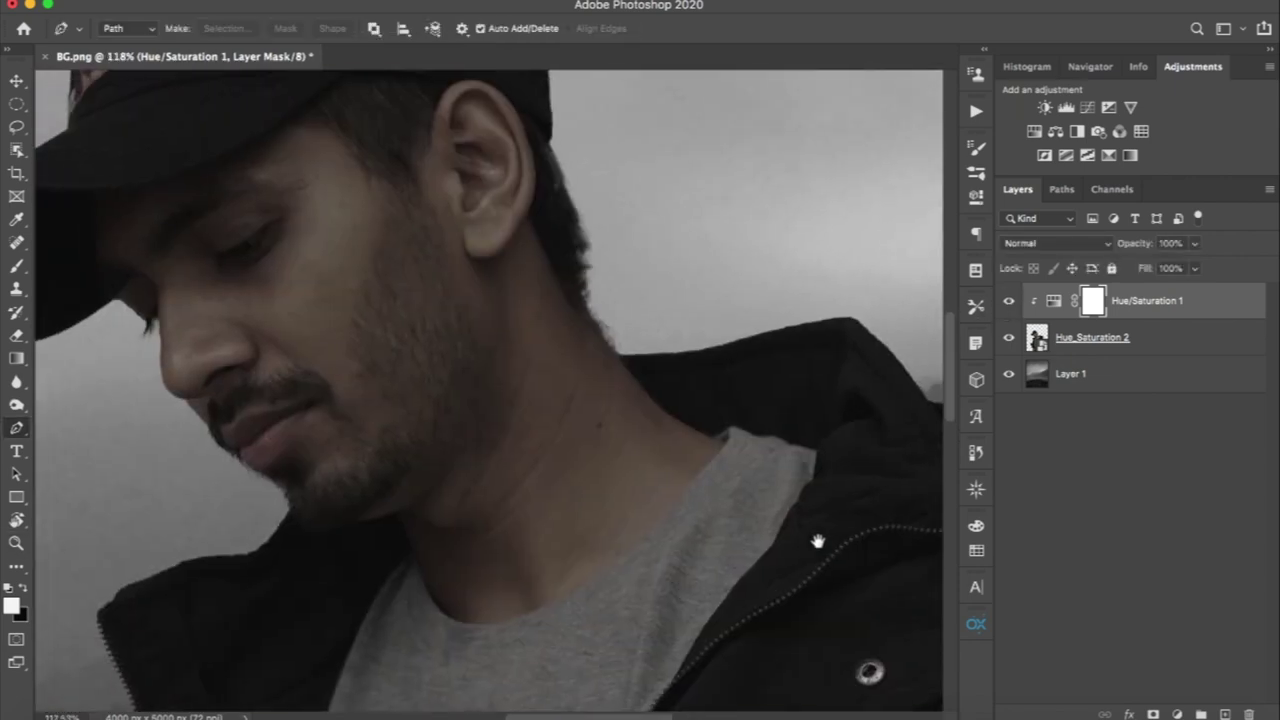
{"action": "left_click", "coordinate": [1008, 306]}
{"action": "left_click", "coordinate": [1008, 305]}
{"action": "left_click", "coordinate": [1008, 305]}
Zoom out to the whole image and open the Zombie App folder from the Dock.
{"action": "key", "text": "z"}
{"action": "scroll", "coordinate": [678, 420], "scroll_direction": "down", "scroll_amount": 5}
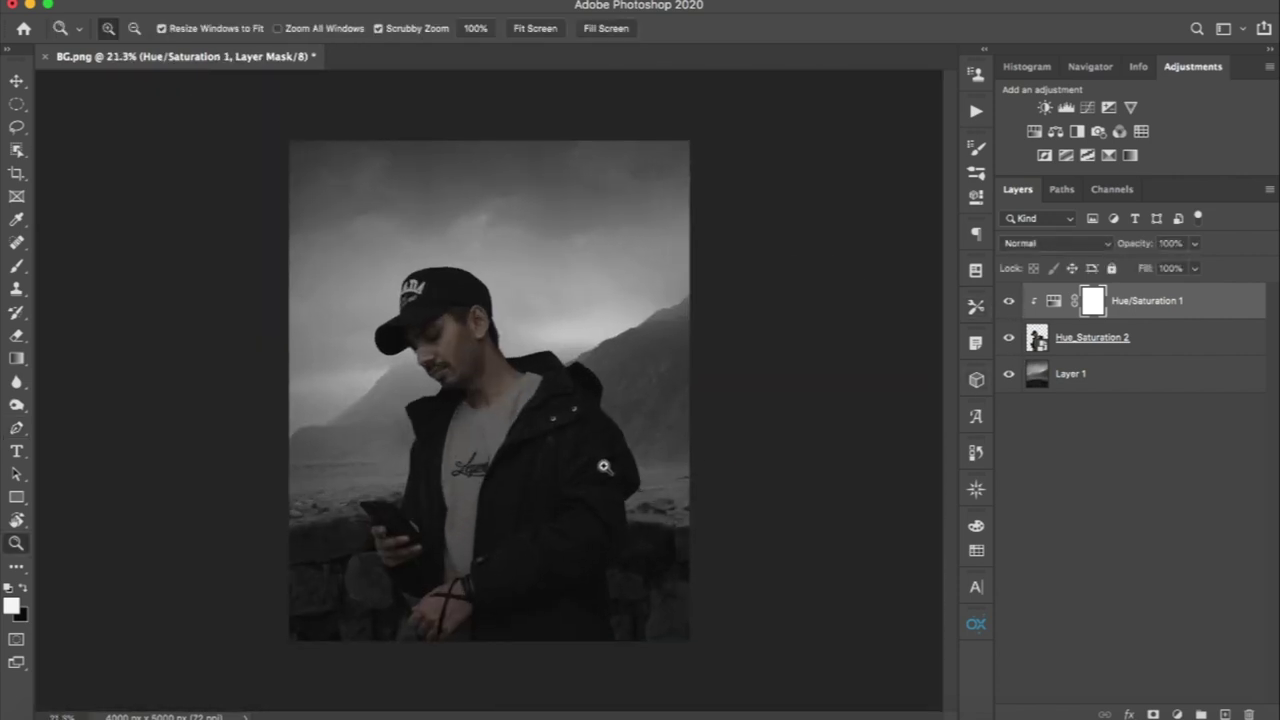
{"action": "scroll", "coordinate": [604, 467], "scroll_direction": "up", "scroll_amount": 2}
{"action": "scroll", "coordinate": [604, 467], "scroll_direction": "down", "scroll_amount": 1}
{"action": "key", "text": "p"}
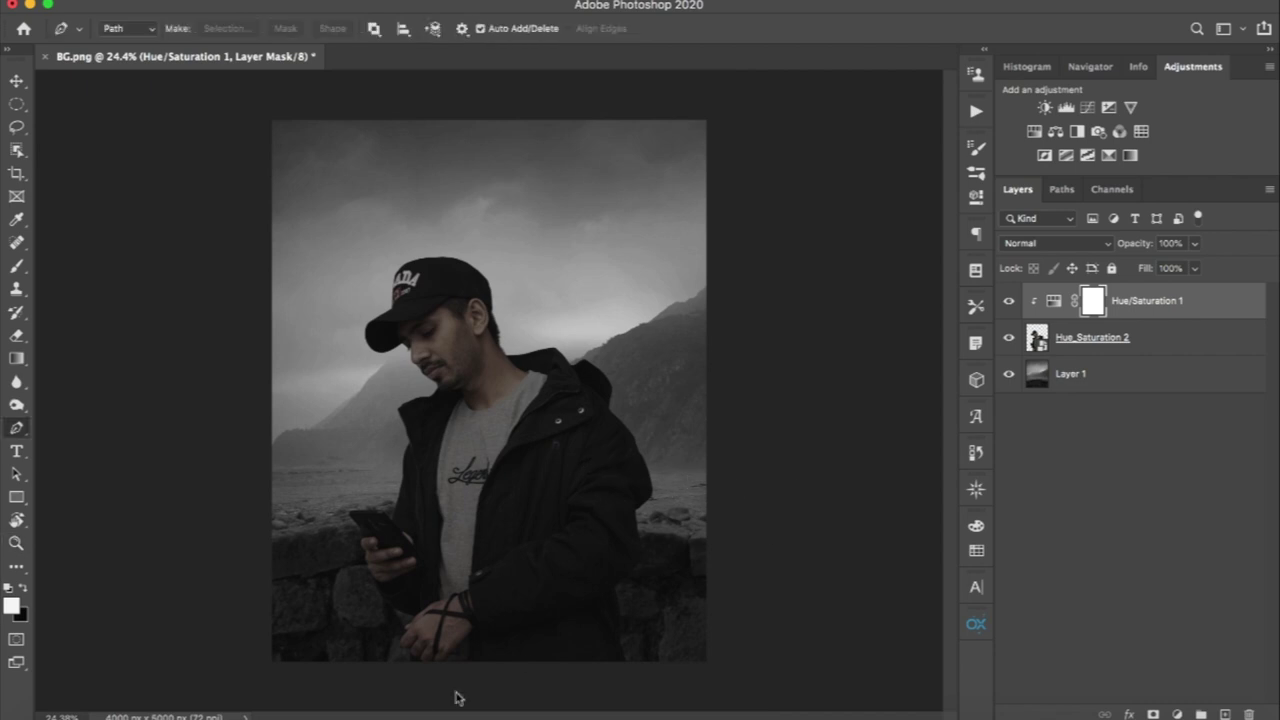
{"action": "left_click", "coordinate": [50, 712]}
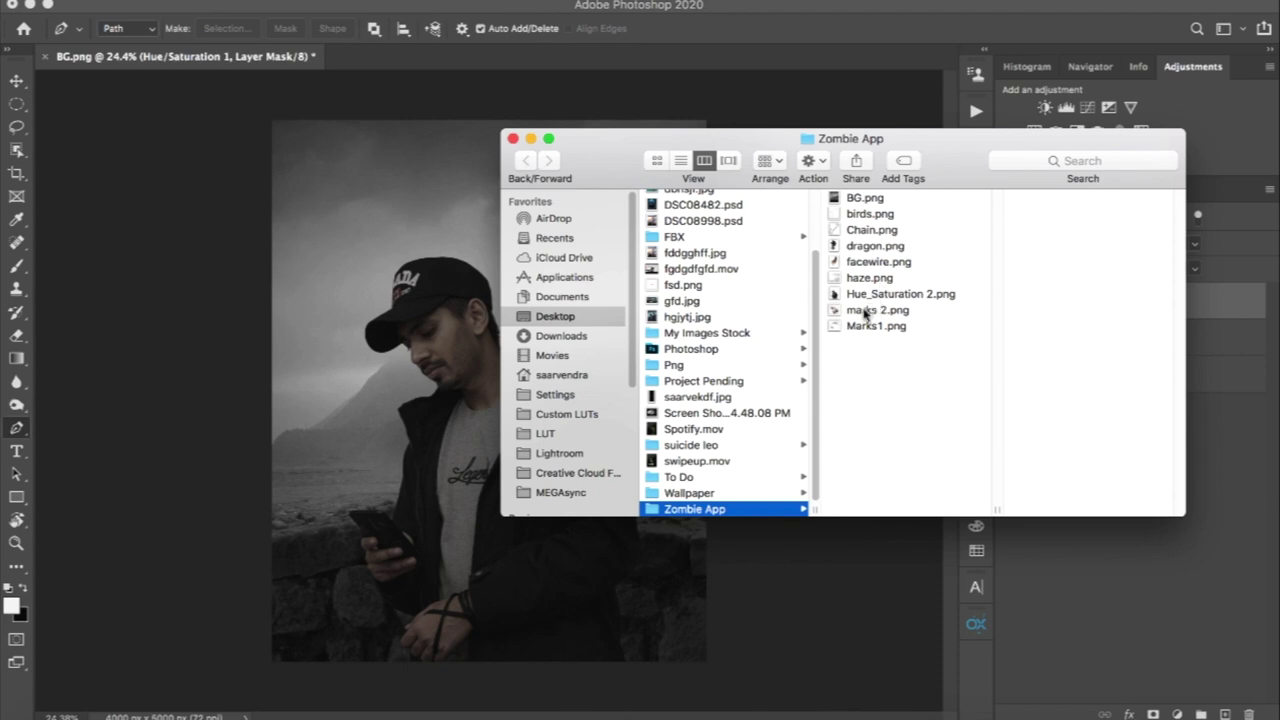
Place Marks1.png from Finder into the composite over the man's face.
{"action": "left_click", "coordinate": [858, 311]}
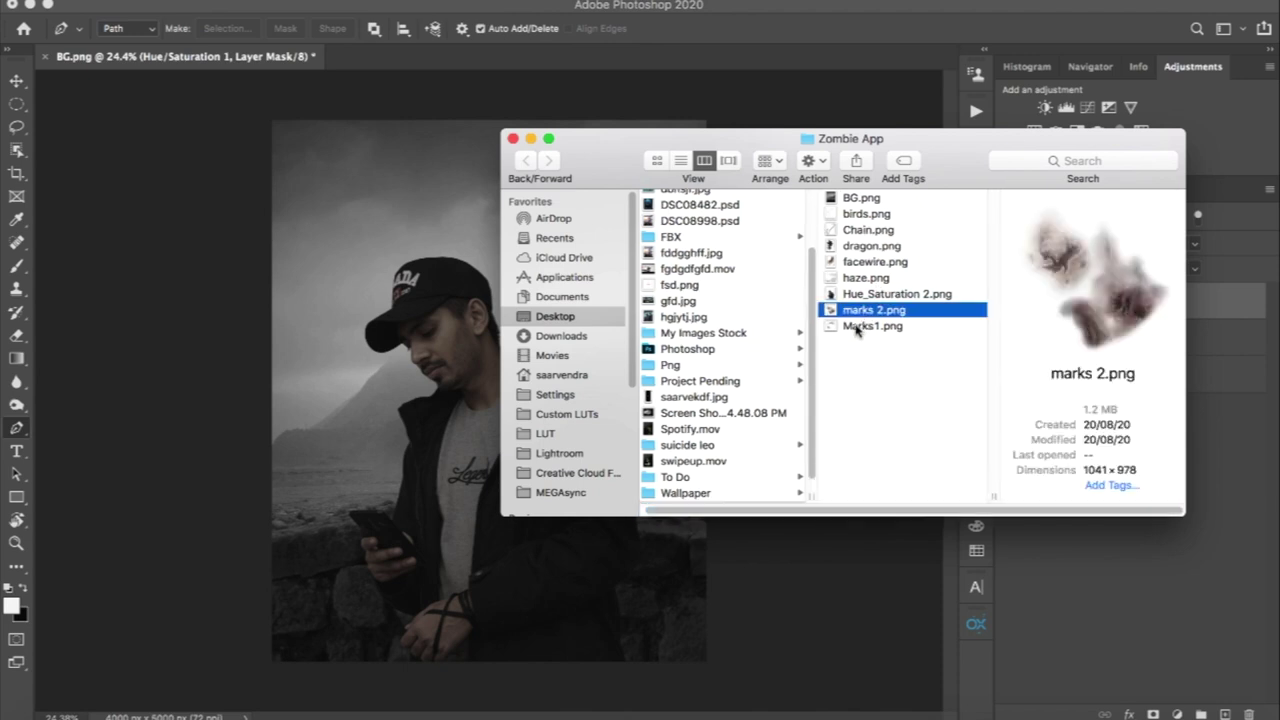
{"action": "left_click", "coordinate": [850, 328]}
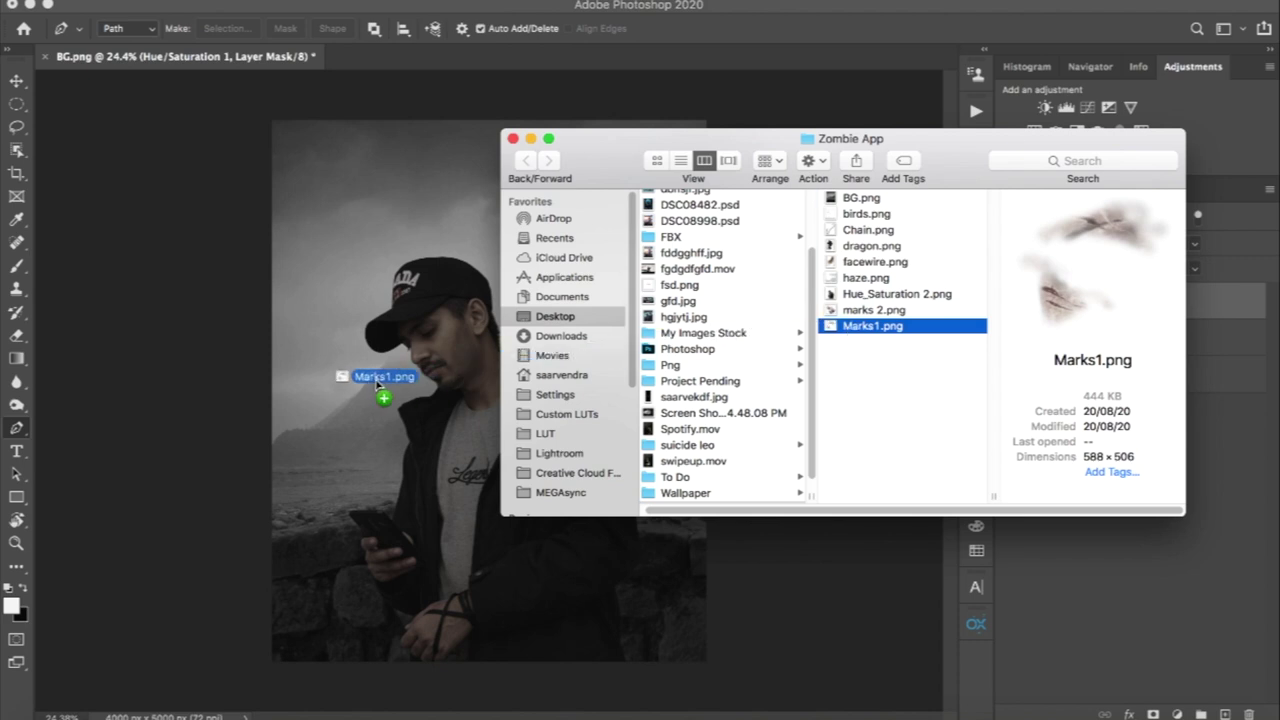
{"action": "left_click_drag", "start_coordinate": [866, 333], "coordinate": [511, 334]}
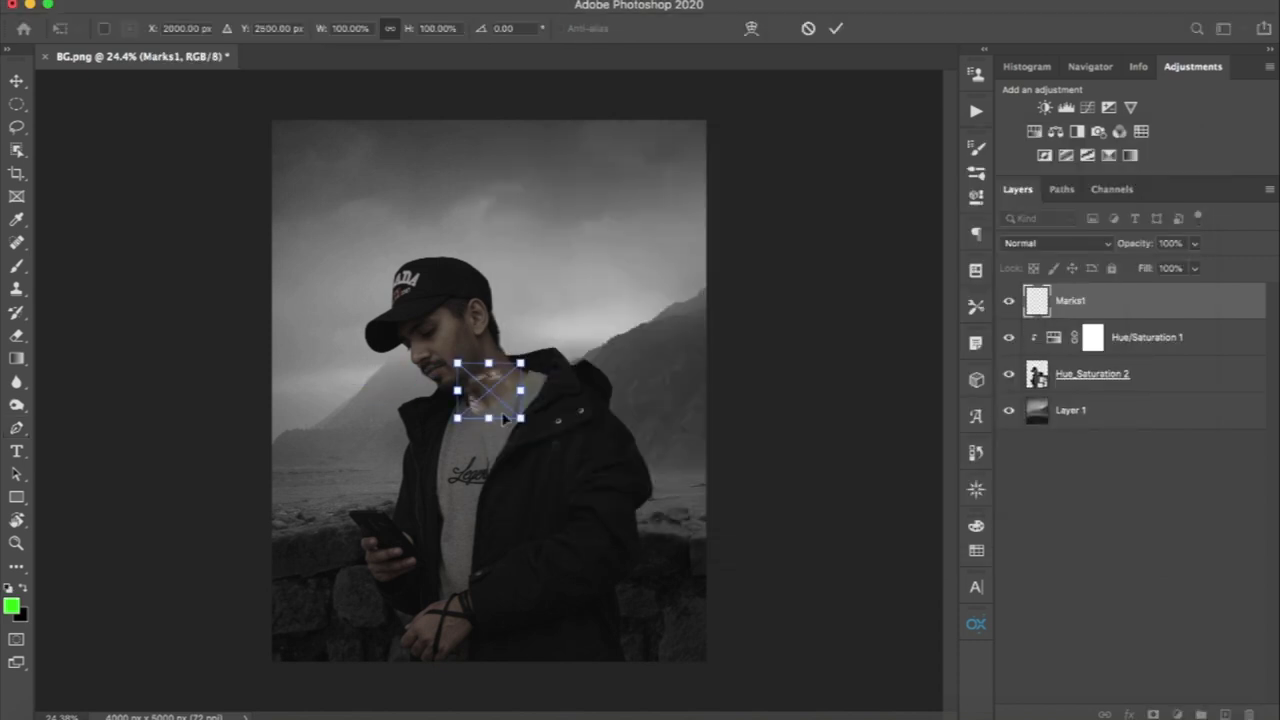
{"action": "mouse_move", "coordinate": [505, 420]}
{"action": "left_mouse_down"}
{"action": "mouse_move", "coordinate": [443, 348]}
{"action": "mouse_move", "coordinate": [530, 485]}
{"action": "left_mouse_up"}
{"action": "left_click", "coordinate": [836, 28]}
Zoom in and free-transform the Marks1 scars up onto the brow and nose.
{"action": "key", "text": "z"}
{"action": "scroll", "coordinate": [530, 485], "scroll_direction": "up", "scroll_amount": 1}
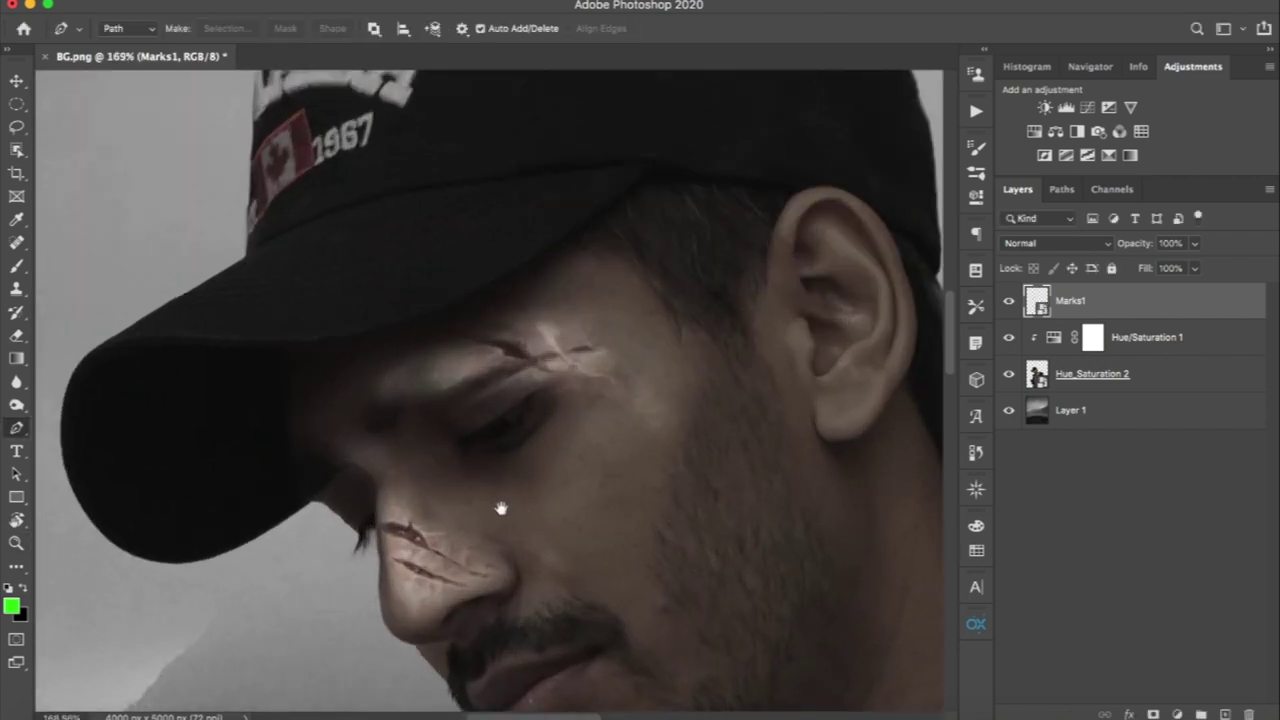
{"action": "key", "text": "p"}
{"action": "key", "text": "ctrl+t"}
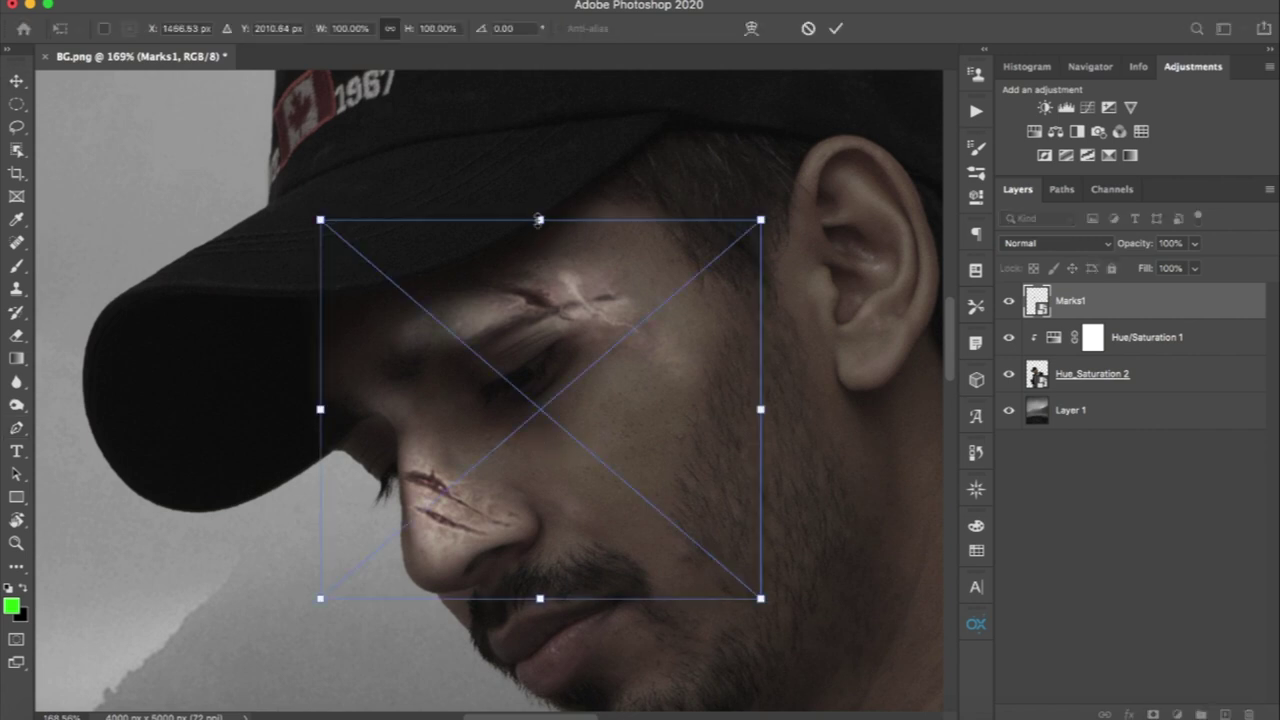
{"action": "mouse_move", "coordinate": [557, 432]}
{"action": "left_mouse_down"}
{"action": "mouse_move", "coordinate": [565, 413]}
{"action": "mouse_move", "coordinate": [546, 400]}
{"action": "left_mouse_up"}
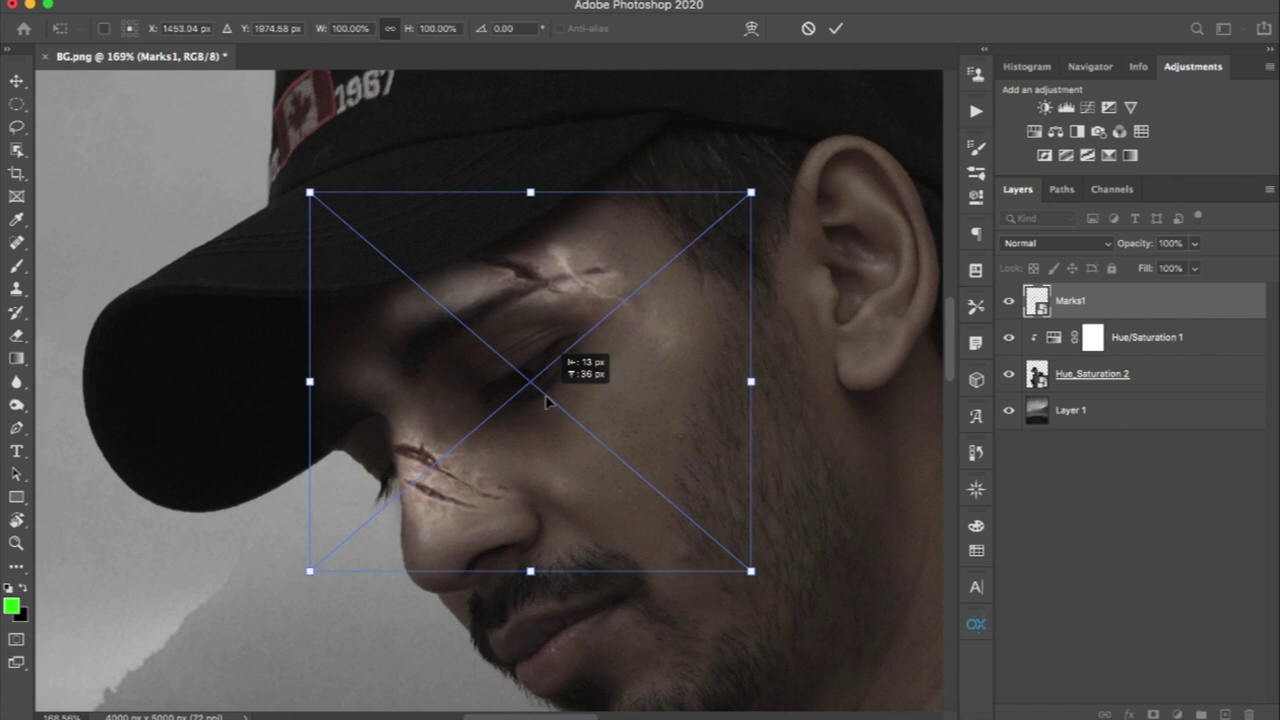
{"action": "left_click_drag", "start_coordinate": [546, 400], "coordinate": [552, 399]}
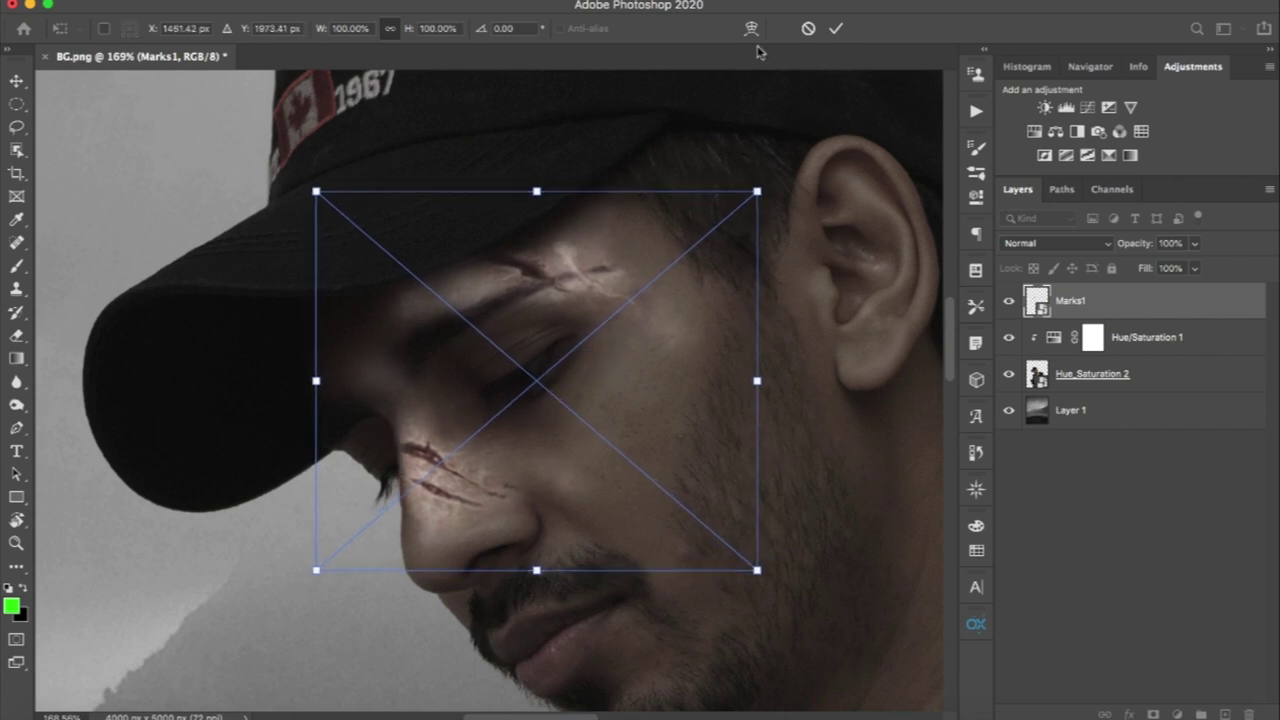
{"action": "left_click", "coordinate": [835, 28]}
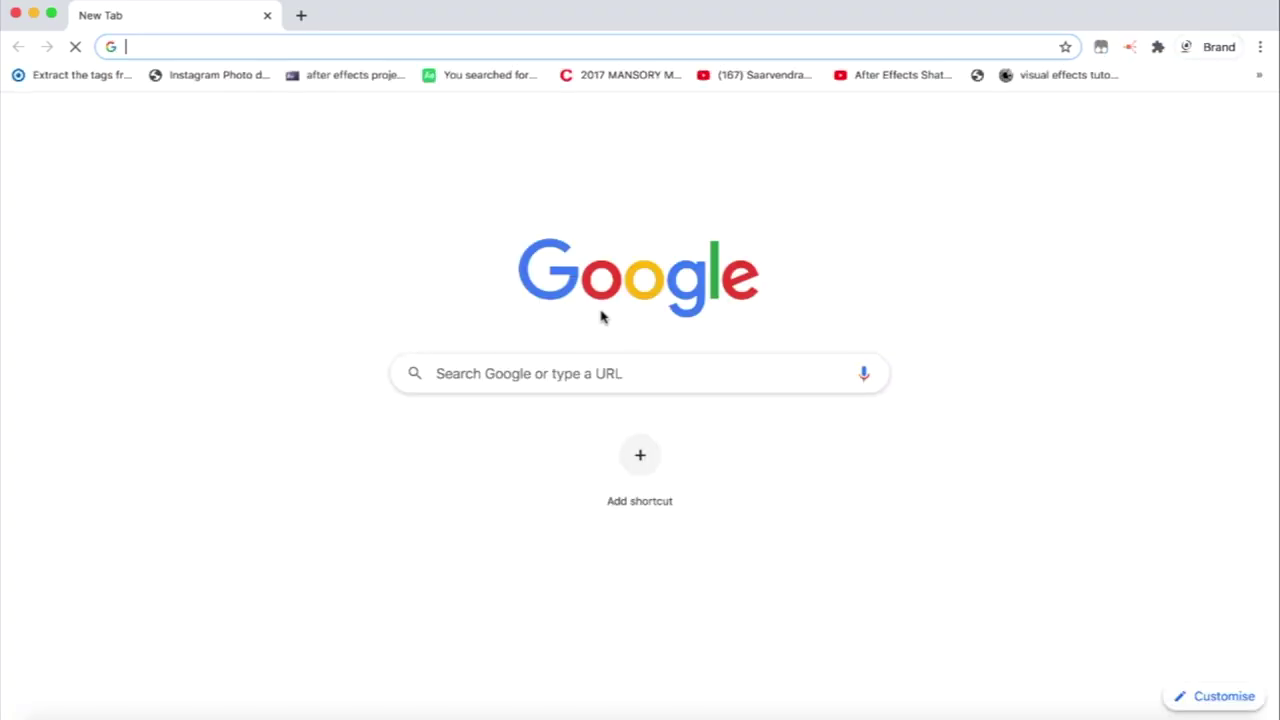
Search Google Images for zombies and scroll through the results.
{"action": "type", "text": "zmob"}
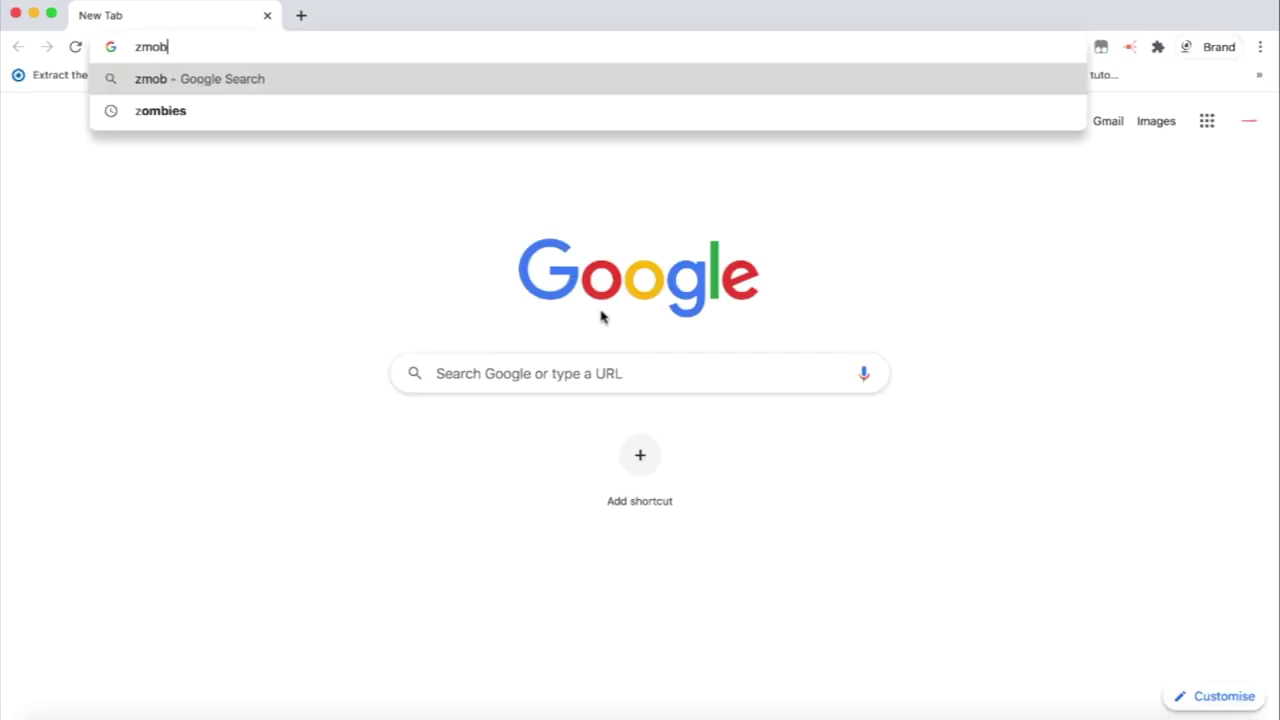
{"action": "type", "text": "ies"}
{"action": "key", "text": "Return"}
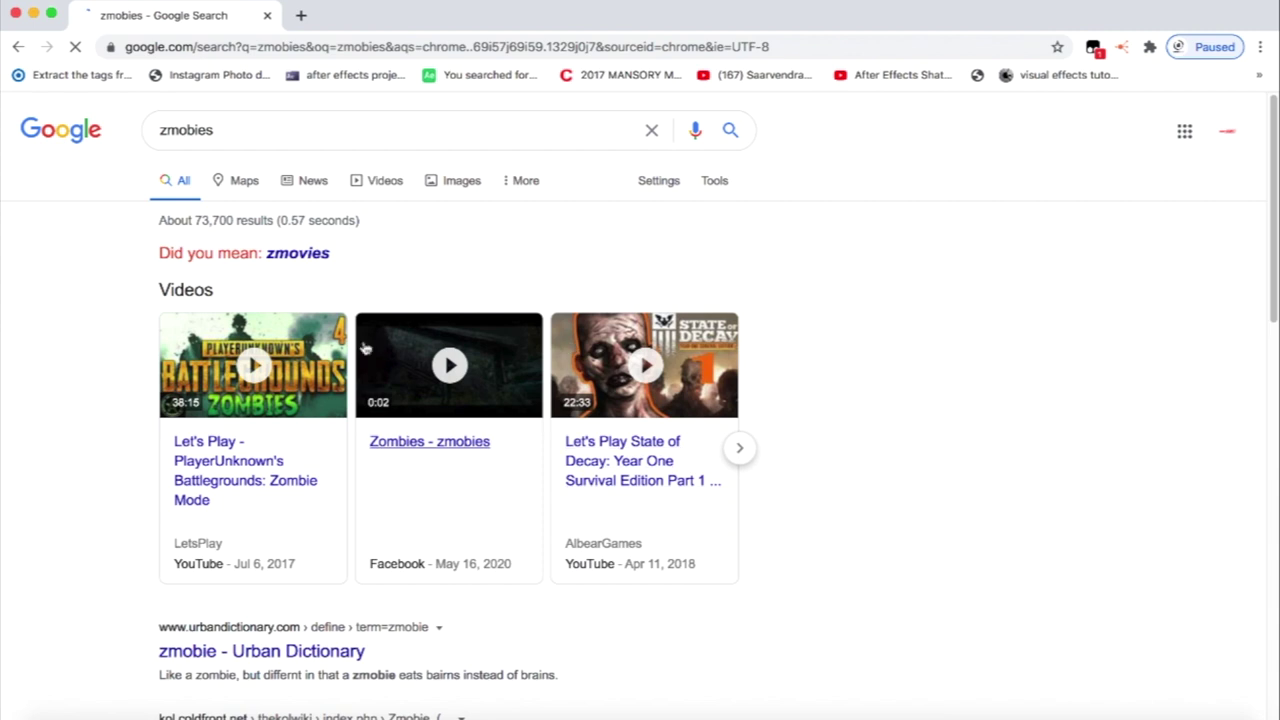
{"action": "left_click", "coordinate": [440, 182]}
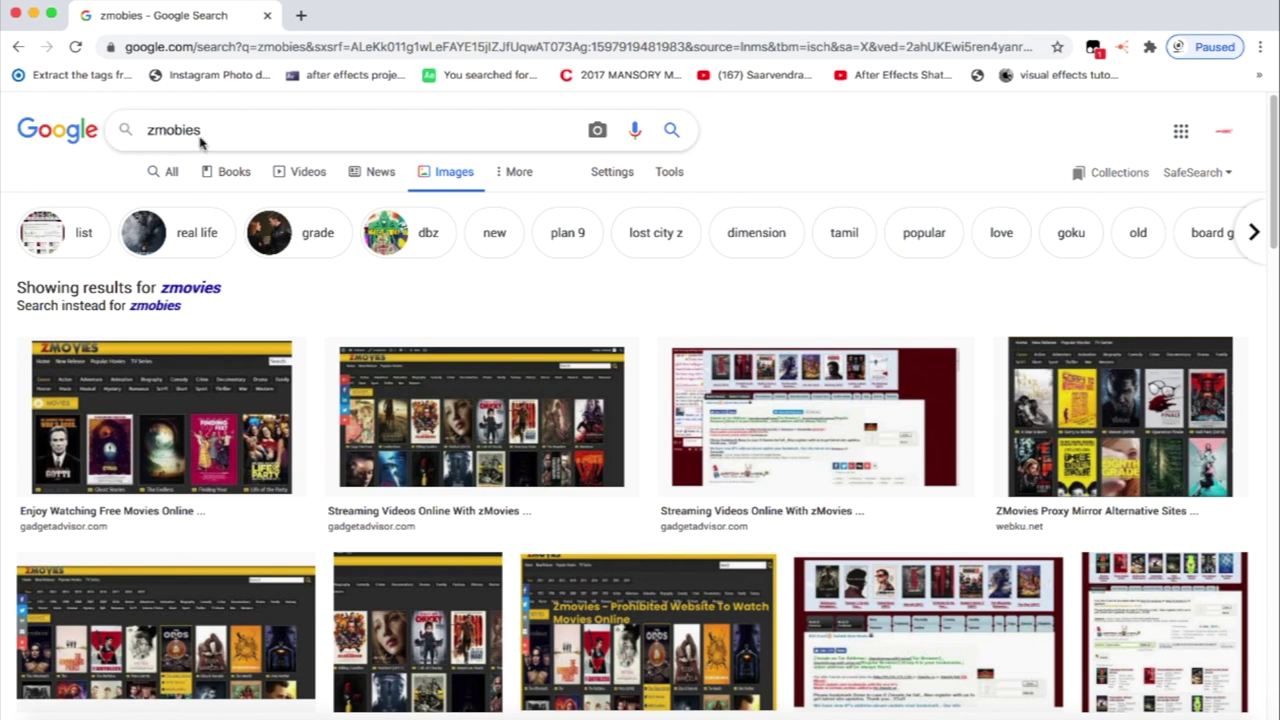
{"action": "type", "text": "o"}
{"action": "key", "text": "Return"}
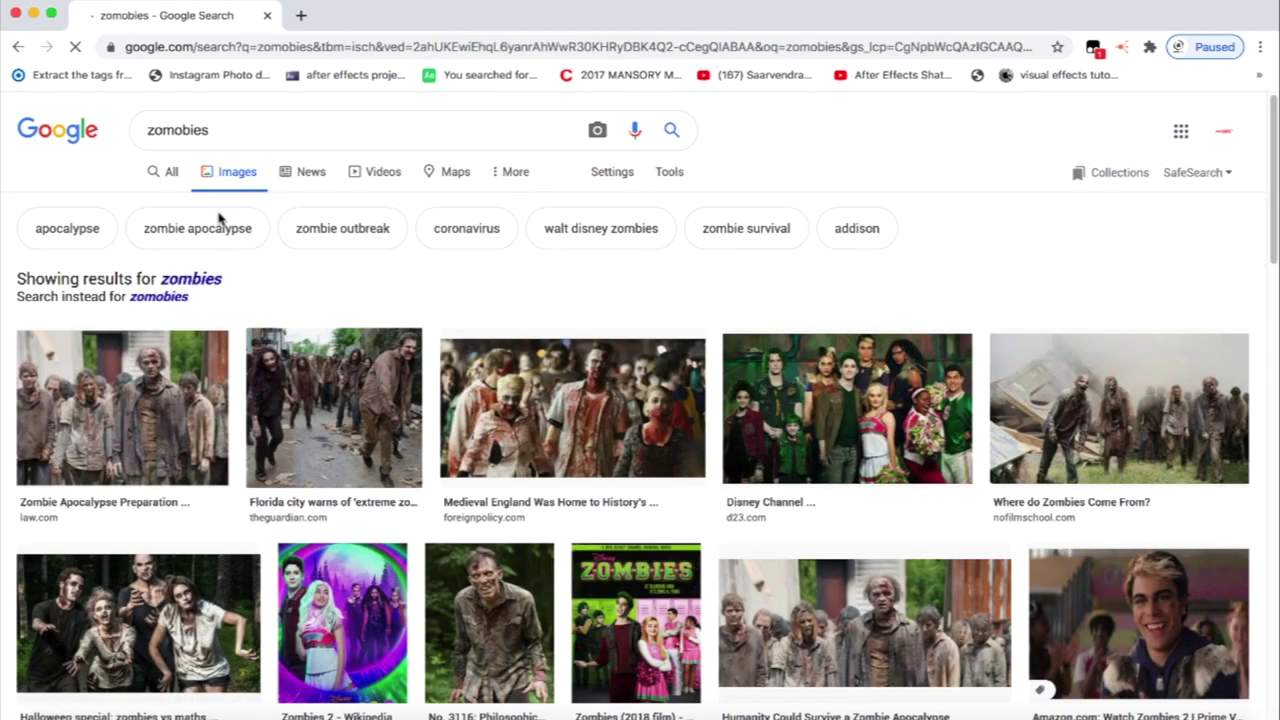
{"action": "scroll", "coordinate": [645, 514], "scroll_direction": "down", "scroll_amount": 2}
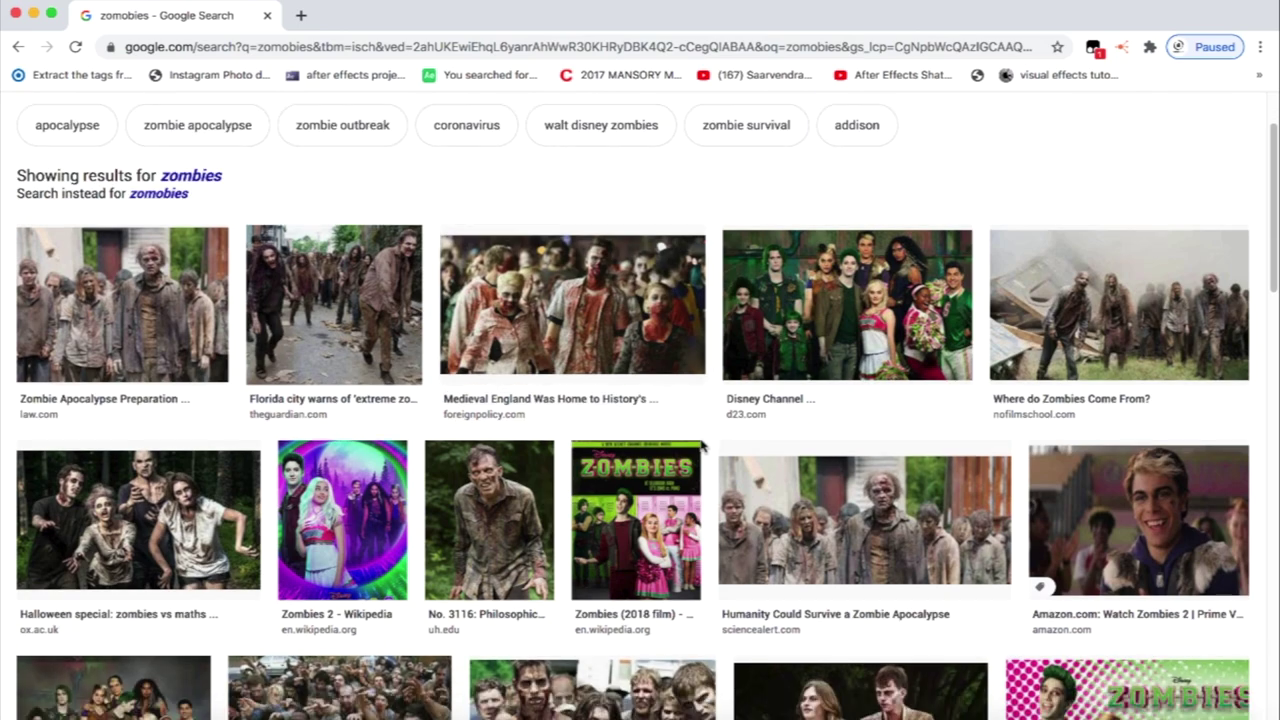
{"action": "scroll", "coordinate": [853, 446], "scroll_direction": "down", "scroll_amount": 3}
{"action": "scroll", "coordinate": [814, 449], "scroll_direction": "down", "scroll_amount": 2}
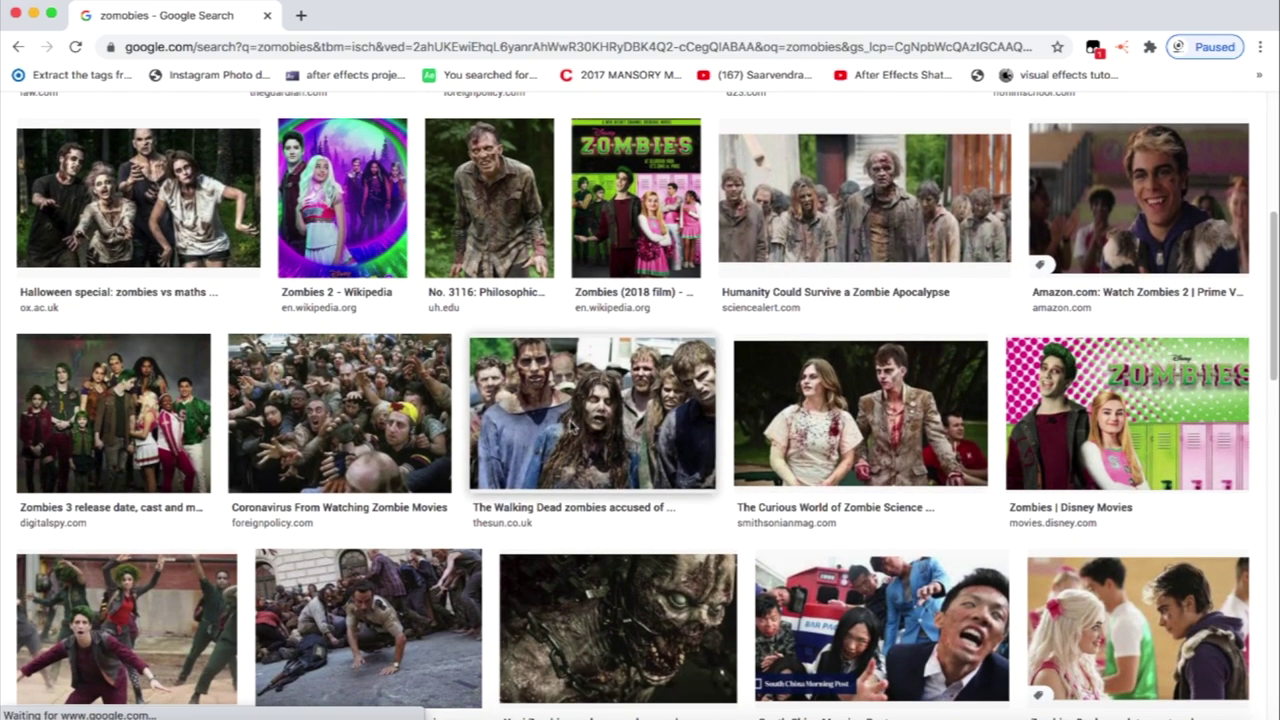
{"action": "scroll", "coordinate": [647, 222], "scroll_direction": "down", "scroll_amount": 3}
{"action": "scroll", "coordinate": [647, 222], "scroll_direction": "down", "scroll_amount": 2}
{"action": "scroll", "coordinate": [647, 222], "scroll_direction": "down", "scroll_amount": 1}
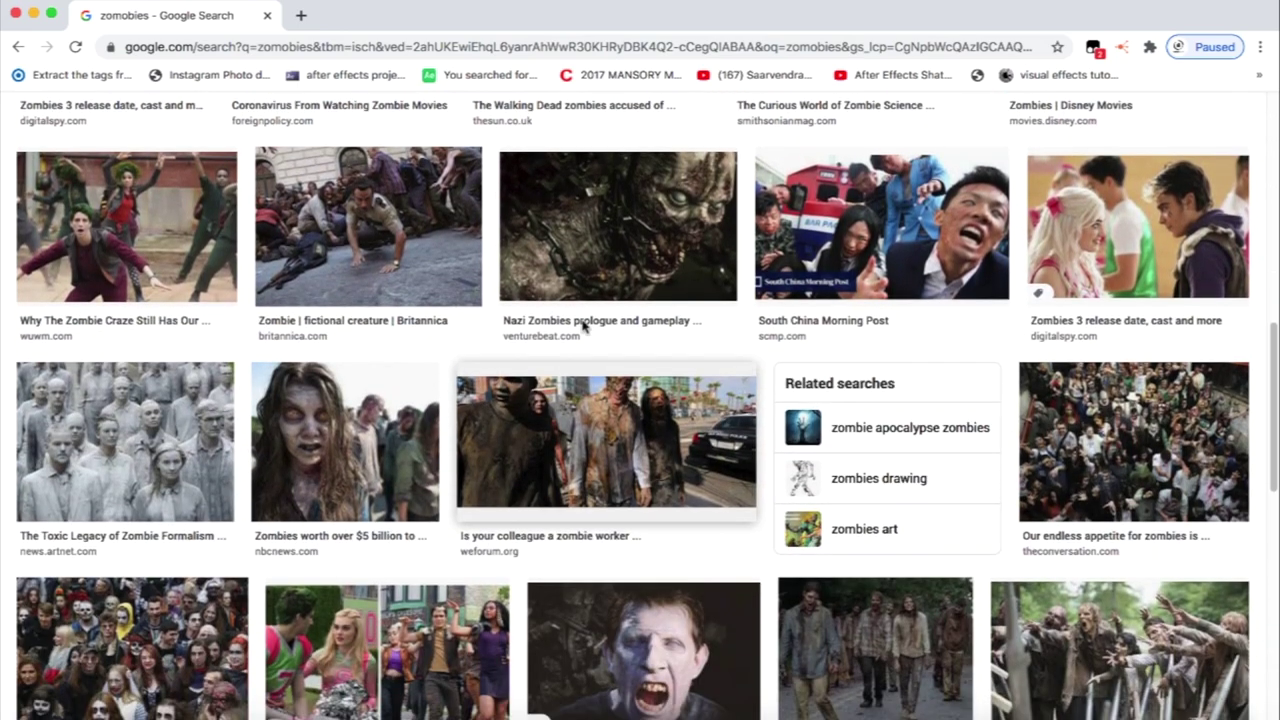
Save the COD WW2 Nazi Zombies loading-screen image to Downloads as a JPEG.
{"action": "left_click", "coordinate": [647, 222]}
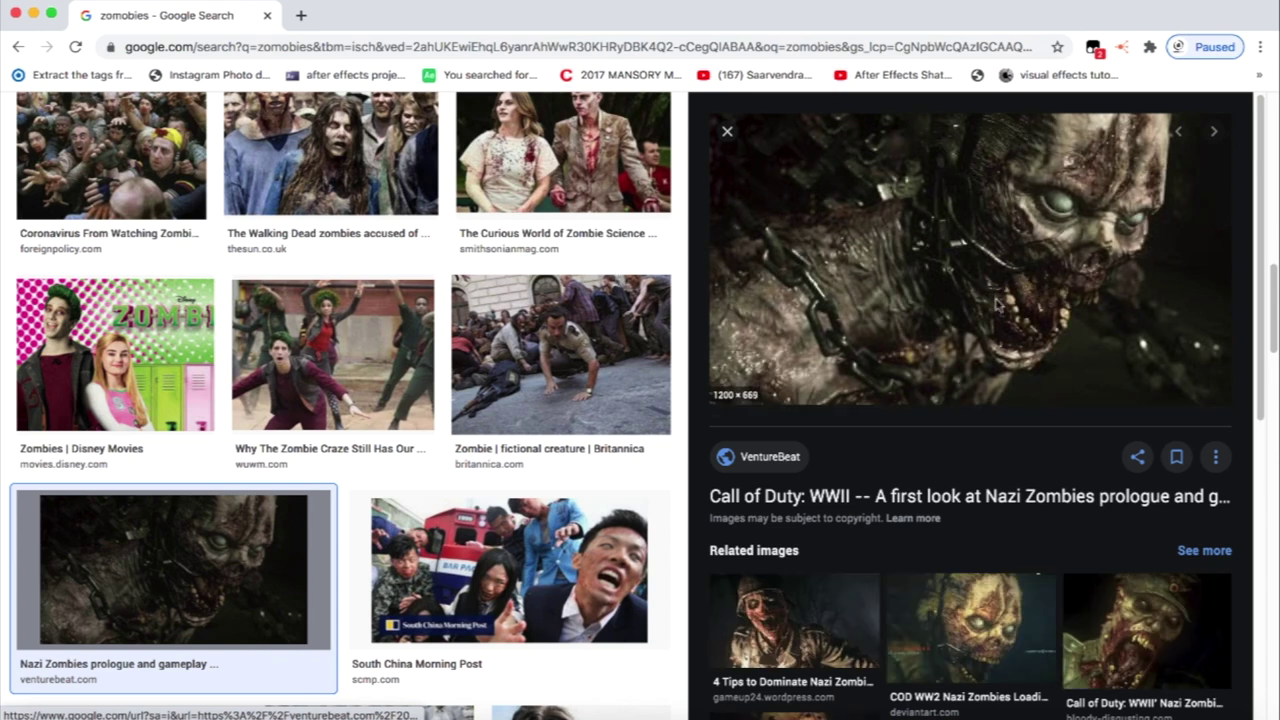
{"action": "left_click", "coordinate": [944, 652]}
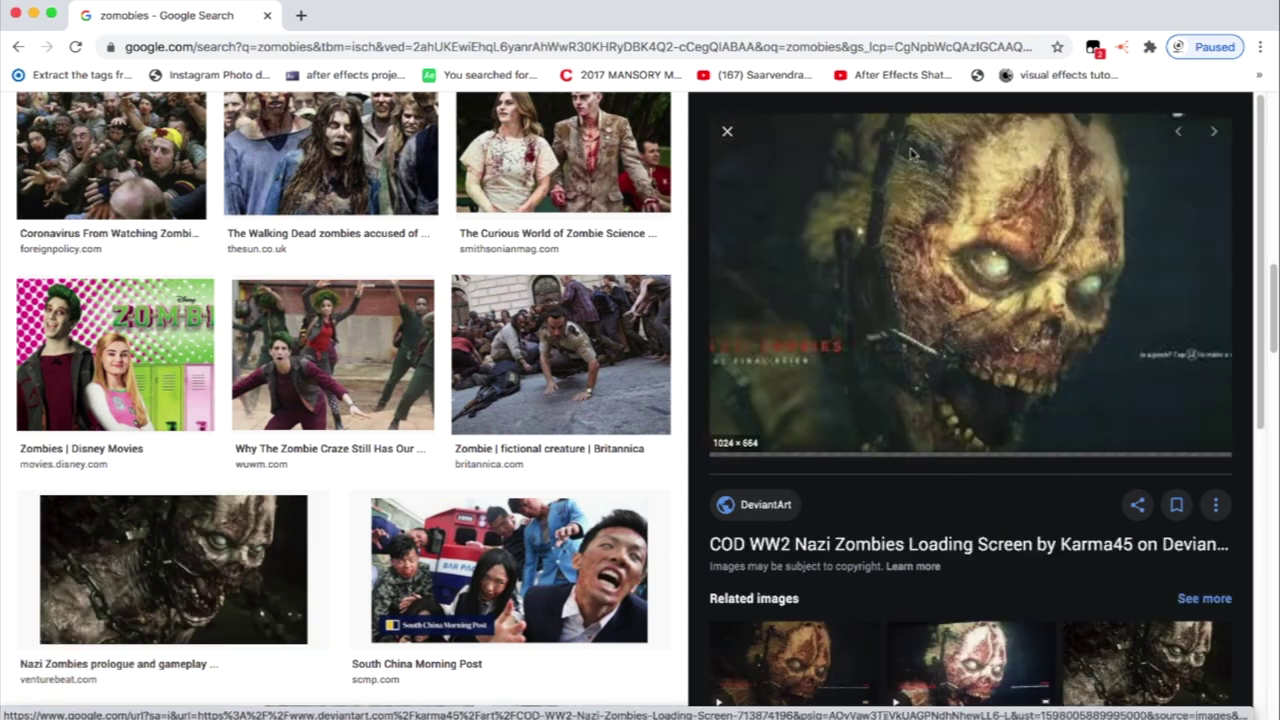
{"action": "right_click", "coordinate": [983, 244]}
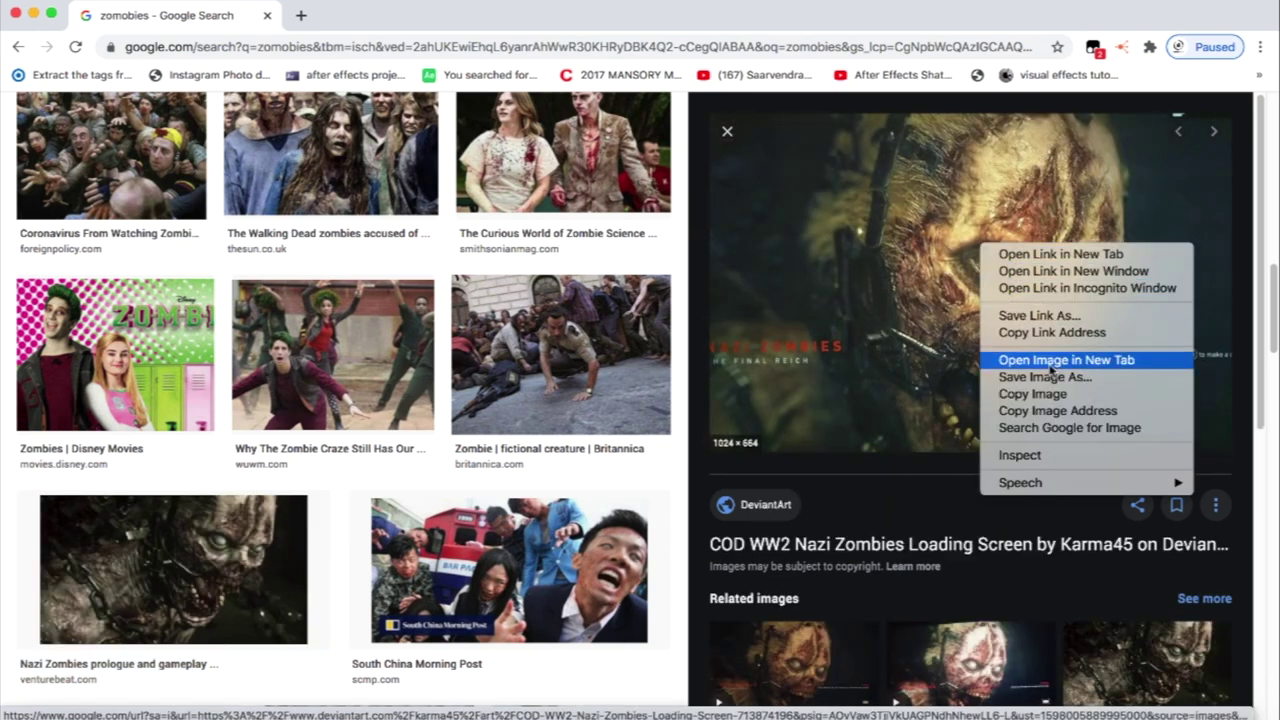
{"action": "left_click", "coordinate": [1050, 396]}
{"action": "right_click", "coordinate": [966, 324]}
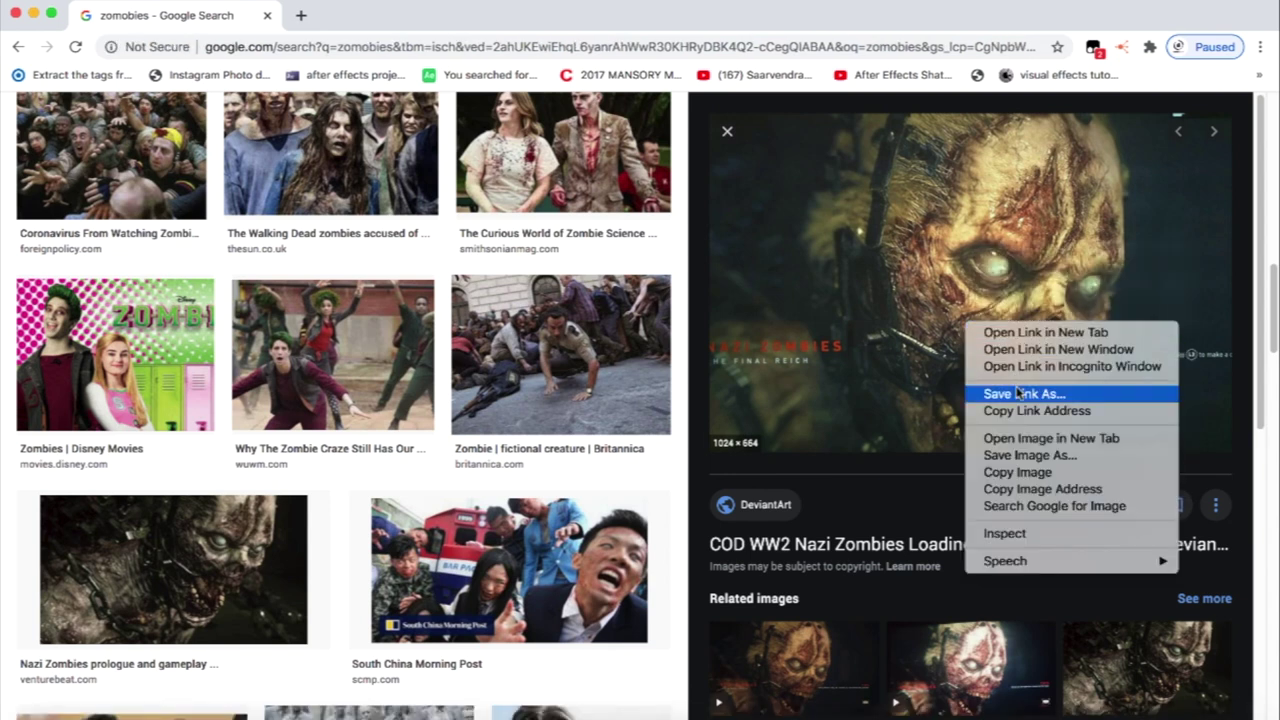
{"action": "left_click", "coordinate": [1033, 456]}
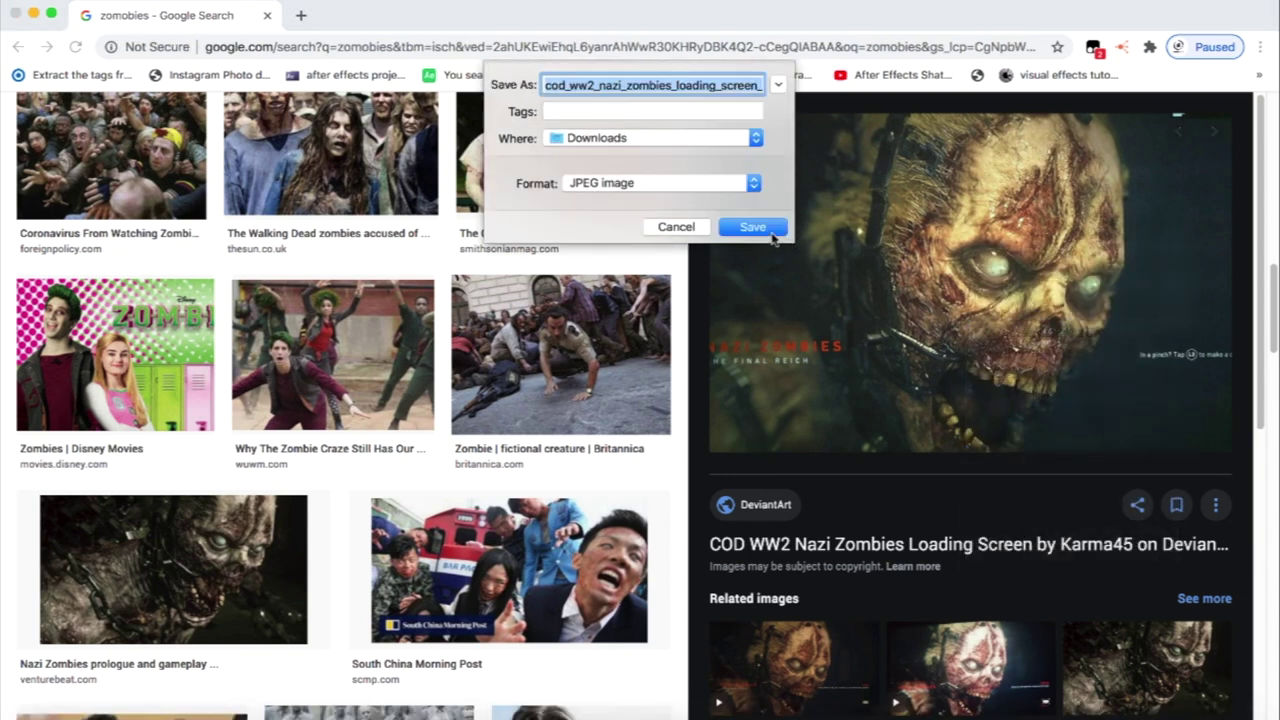
{"action": "key", "text": "Return"}
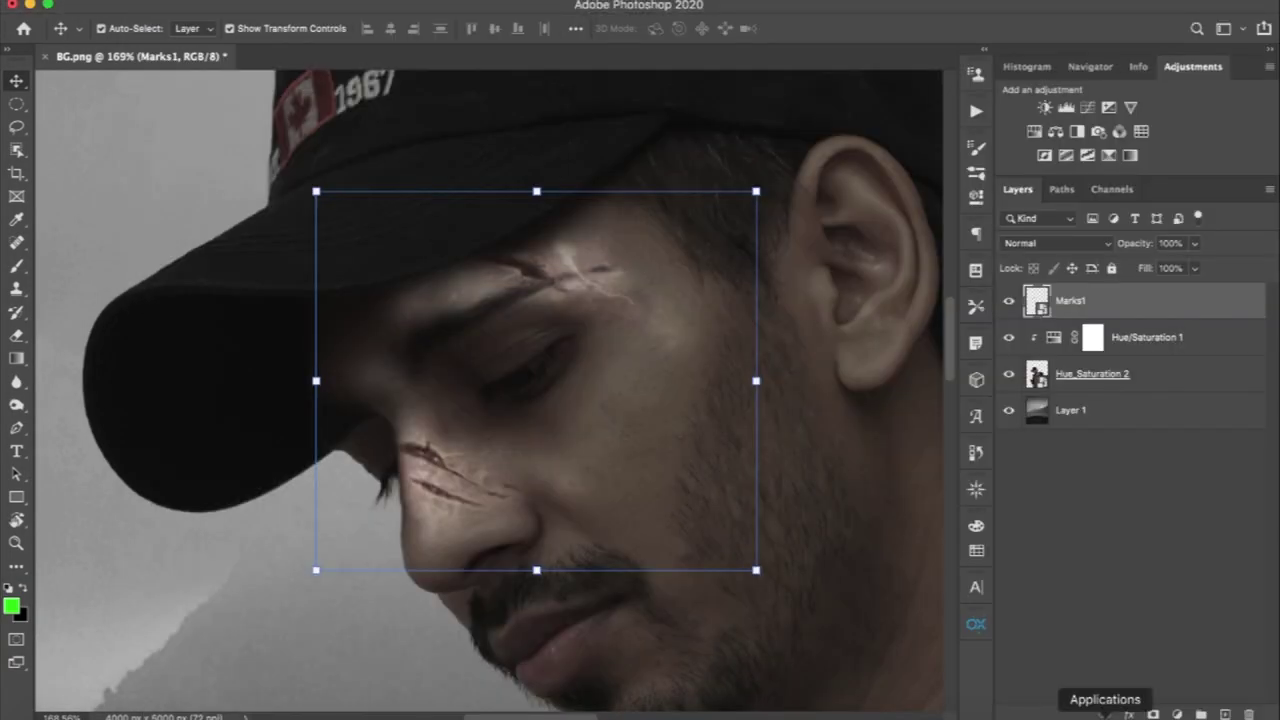
Place the downloaded zombie image into the composite and position it.
{"action": "left_click", "coordinate": [1150, 708]}
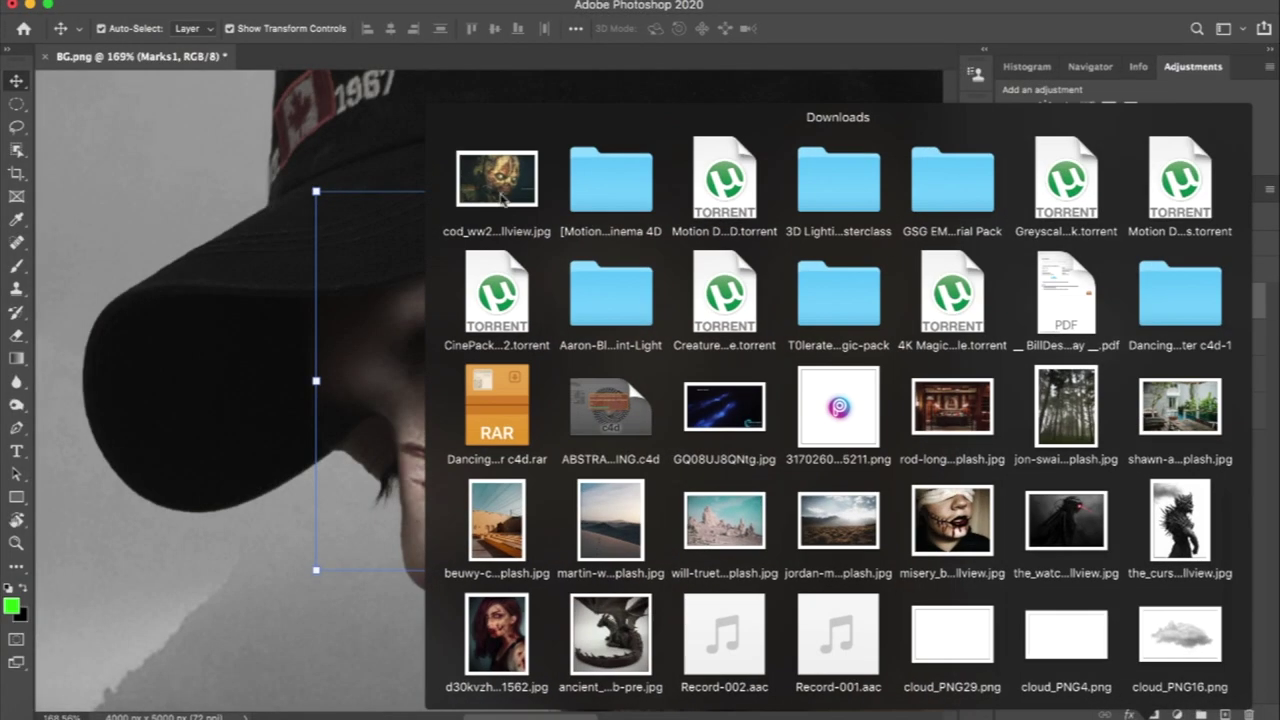
{"action": "left_click", "coordinate": [474, 402]}
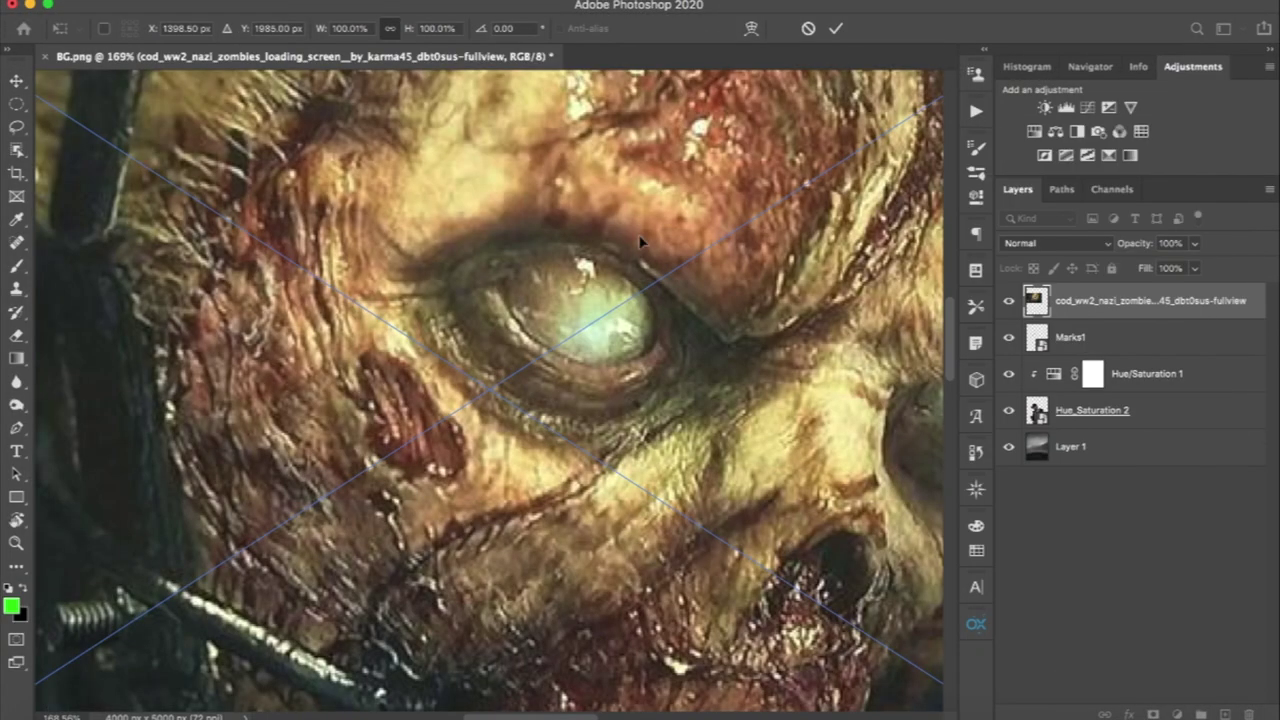
{"action": "left_click", "coordinate": [838, 30]}
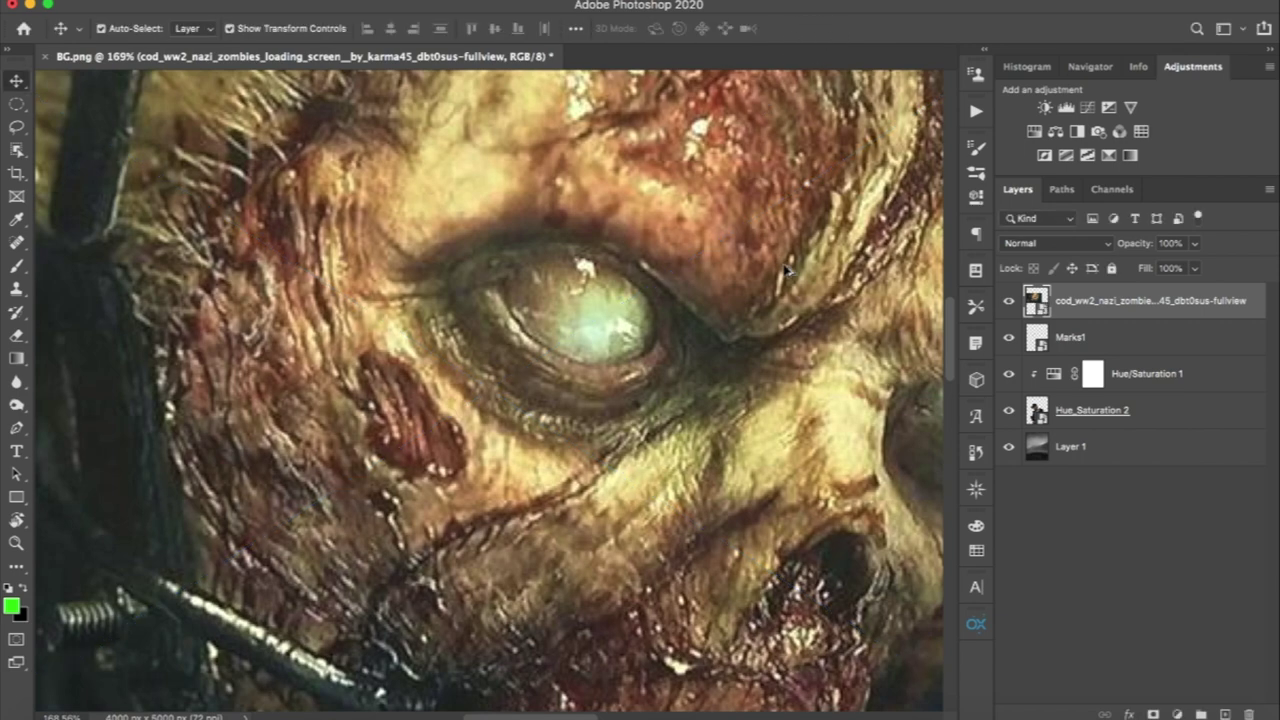
{"action": "left_click_drag", "start_coordinate": [790, 272], "coordinate": [727, 287]}
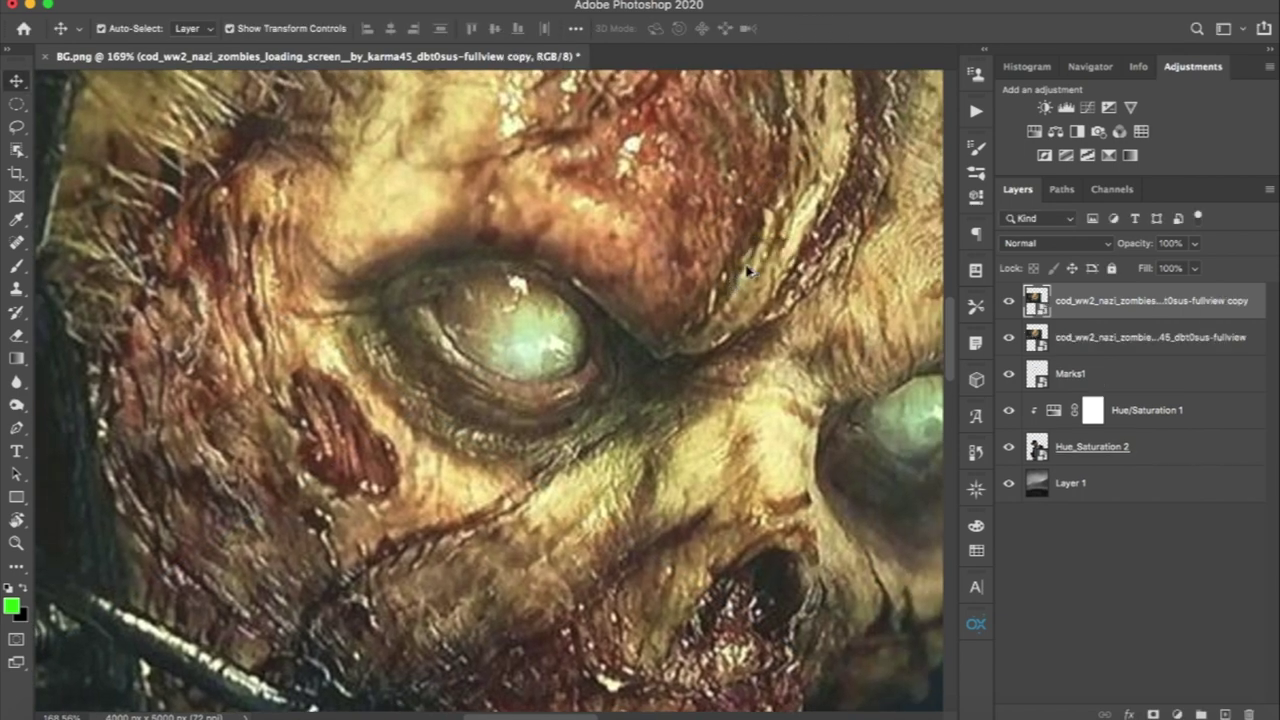
{"action": "key", "text": "ctrl+minus"}
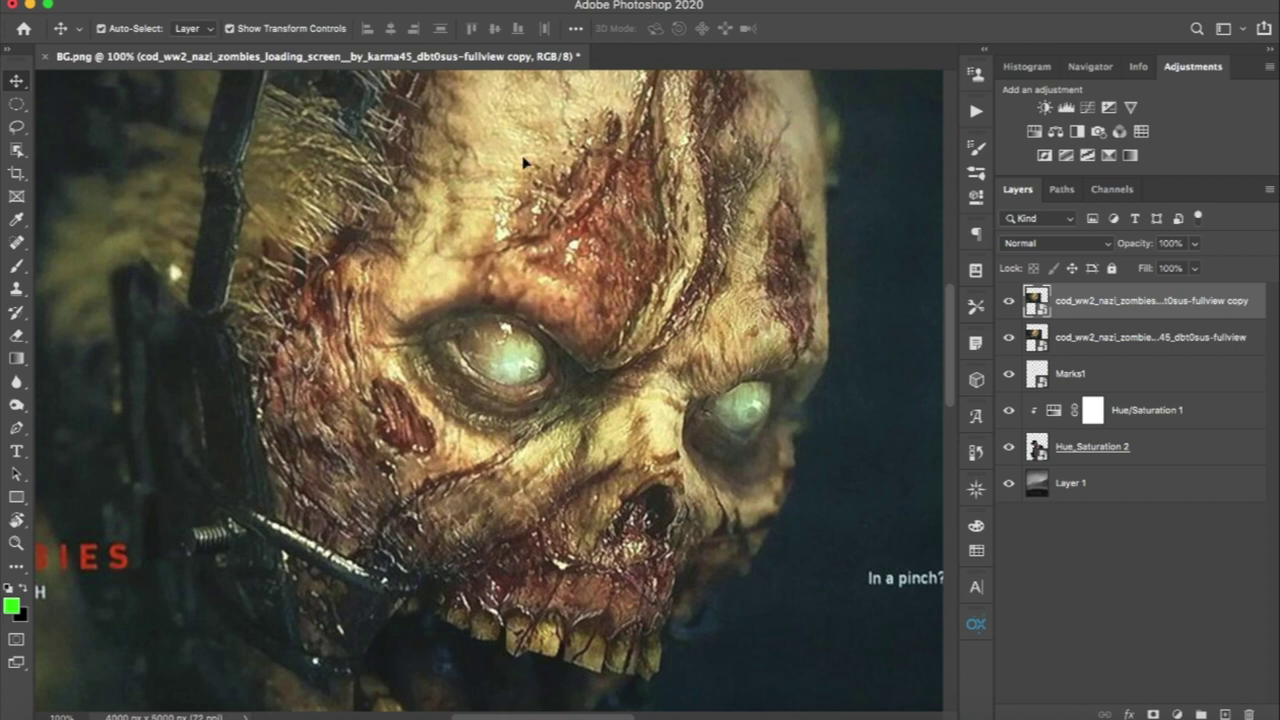
{"action": "left_click_drag", "start_coordinate": [506, 142], "coordinate": [488, 250]}
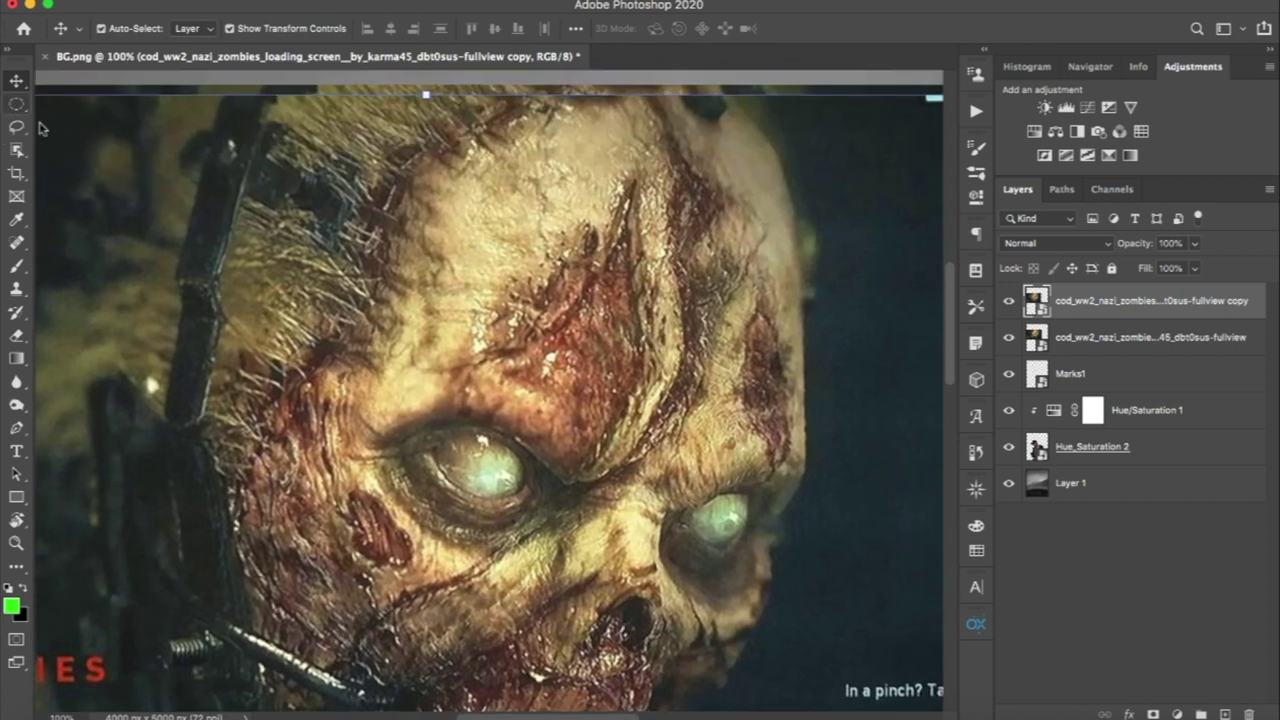
Lasso the zombie's eye skin onto a new layer via copy and delete both zombie layers.
{"action": "left_click", "coordinate": [16, 126]}
{"action": "mouse_move", "coordinate": [648, 163]}
{"action": "left_mouse_down"}
{"action": "mouse_move", "coordinate": [470, 480]}
{"action": "mouse_move", "coordinate": [600, 128]}
{"action": "left_mouse_up"}
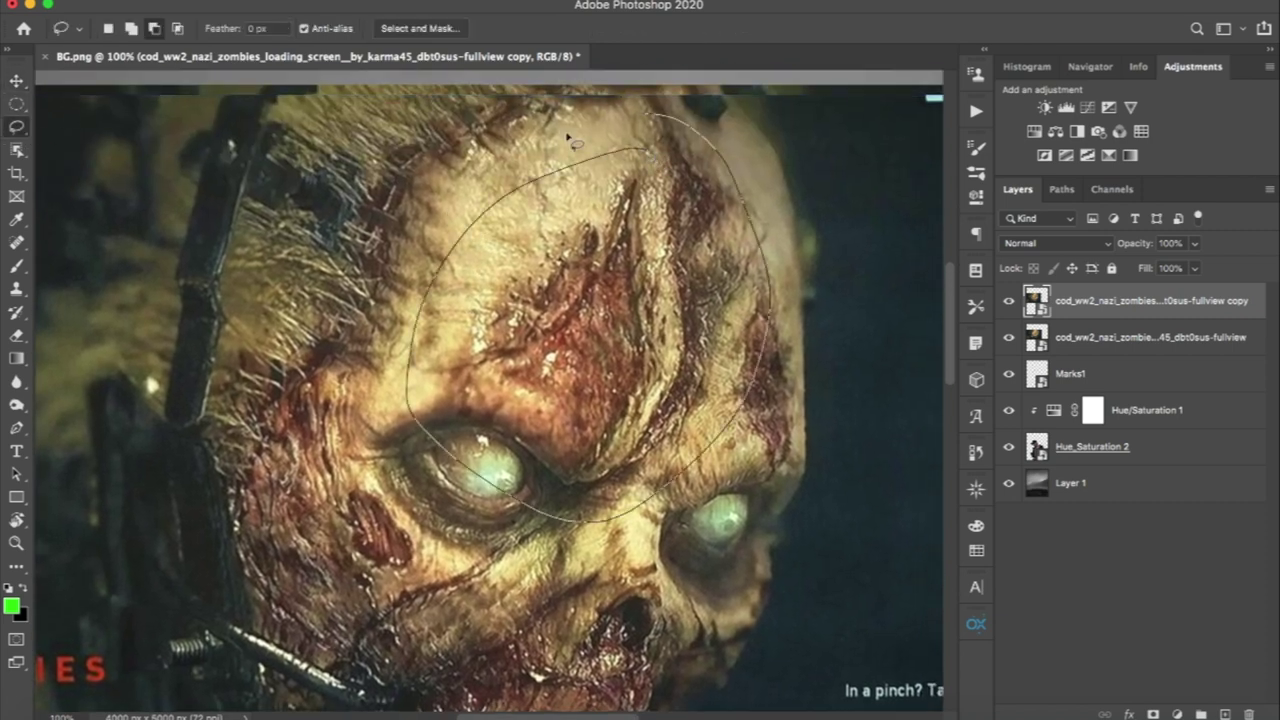
{"action": "right_click", "coordinate": [627, 288]}
{"action": "left_click", "coordinate": [726, 409]}
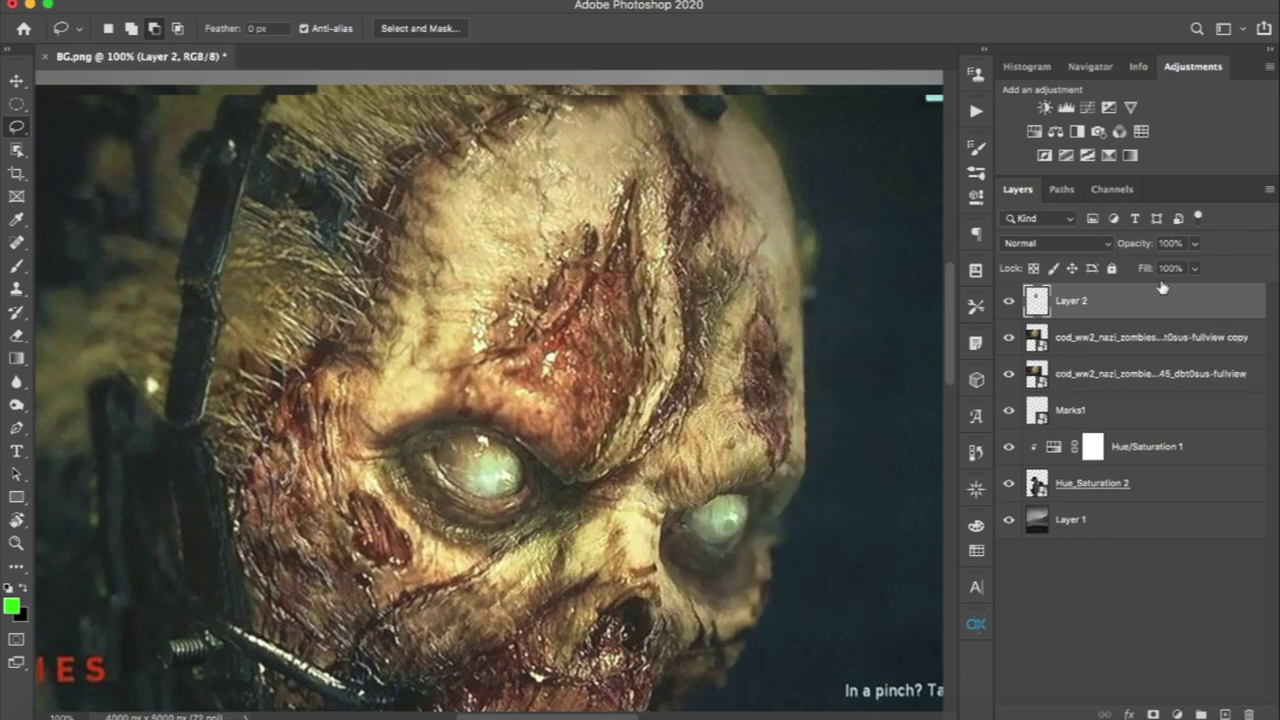
{"action": "left_click", "coordinate": [1127, 347]}
{"action": "key", "text": "Delete"}
{"action": "key", "text": "Delete"}
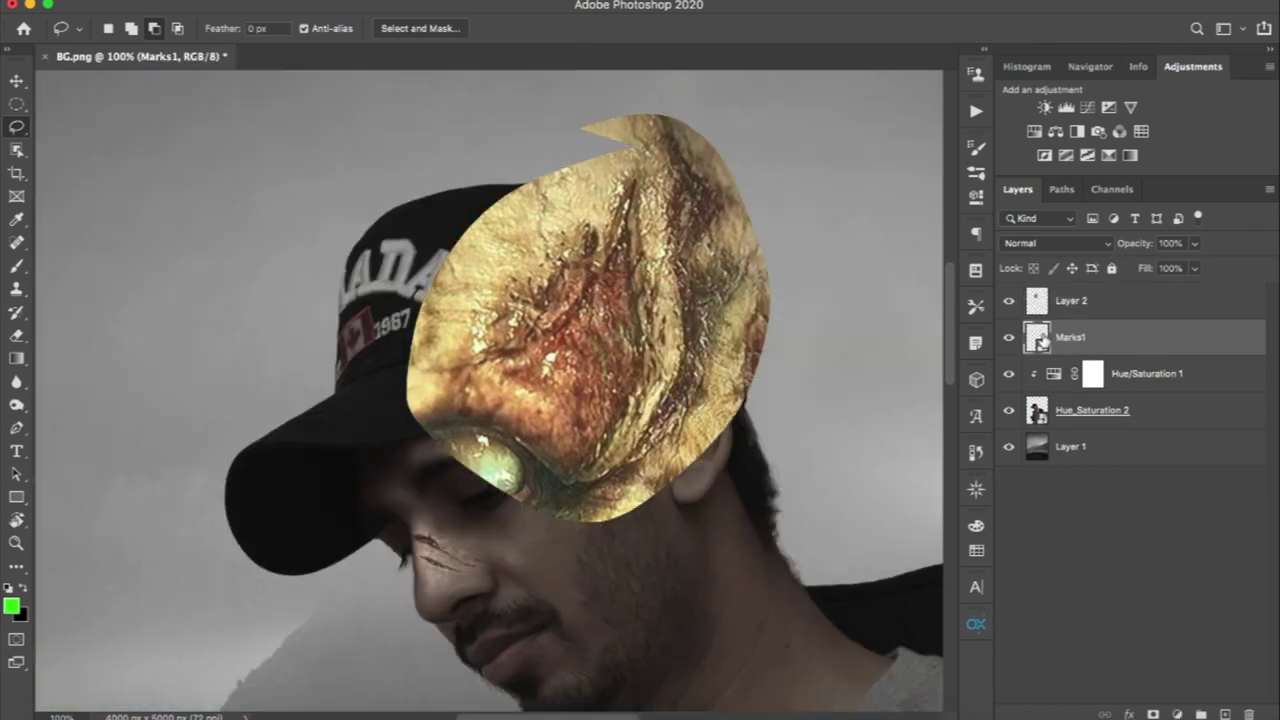
Shrink Layer 2's skin patch onto the man's cheek and set it to Hard Light.
{"action": "key", "text": "v"}
{"action": "left_click", "coordinate": [704, 326]}
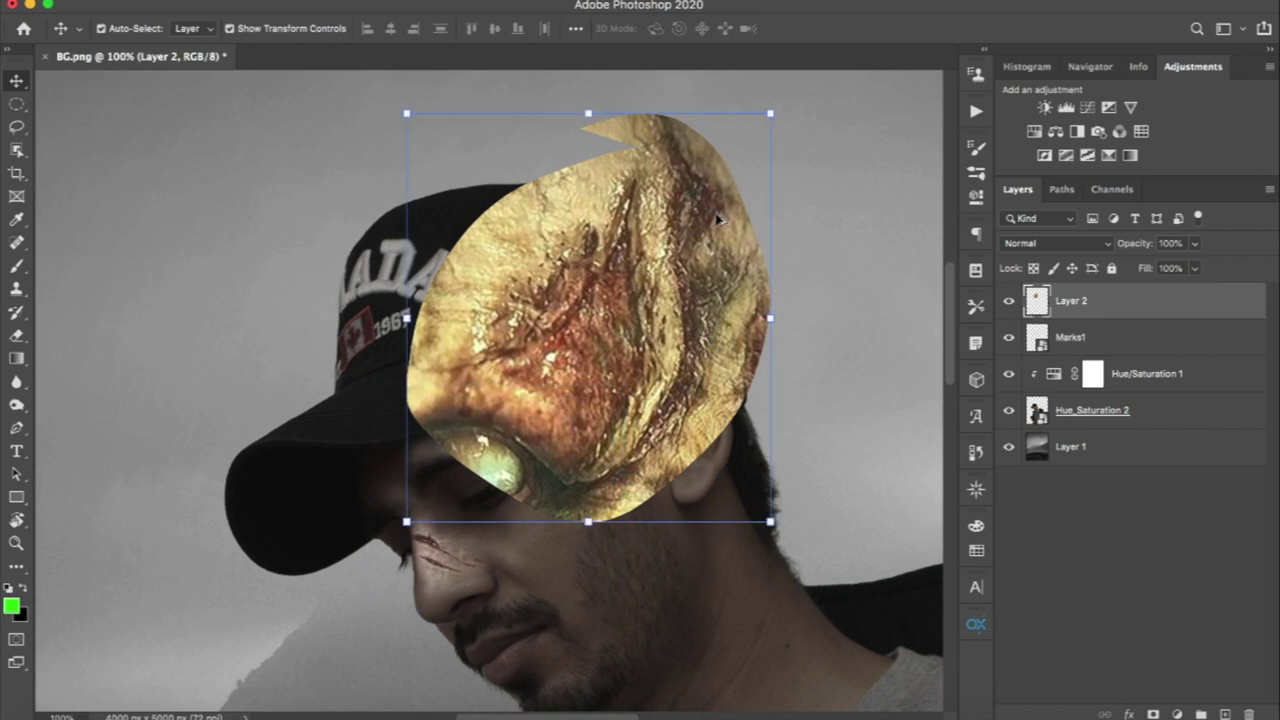
{"action": "left_click_drag", "start_coordinate": [768, 114], "coordinate": [654, 243]}
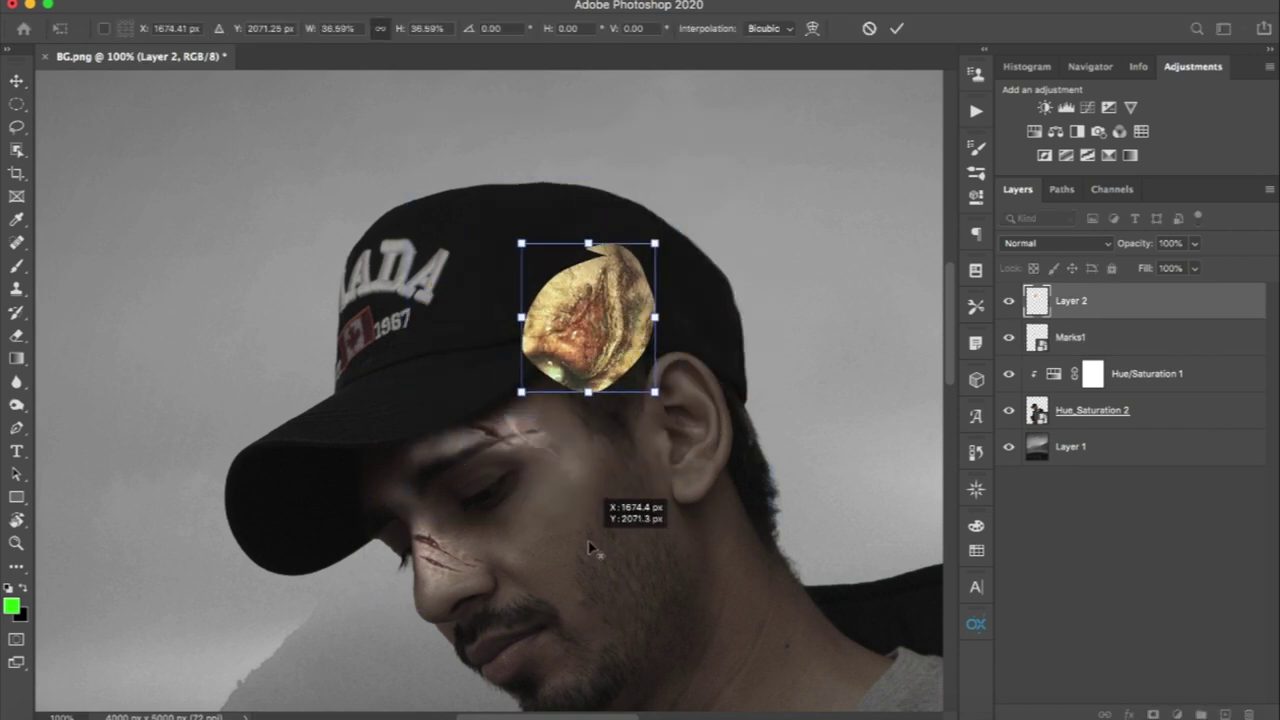
{"action": "left_click_drag", "start_coordinate": [587, 352], "coordinate": [556, 556]}
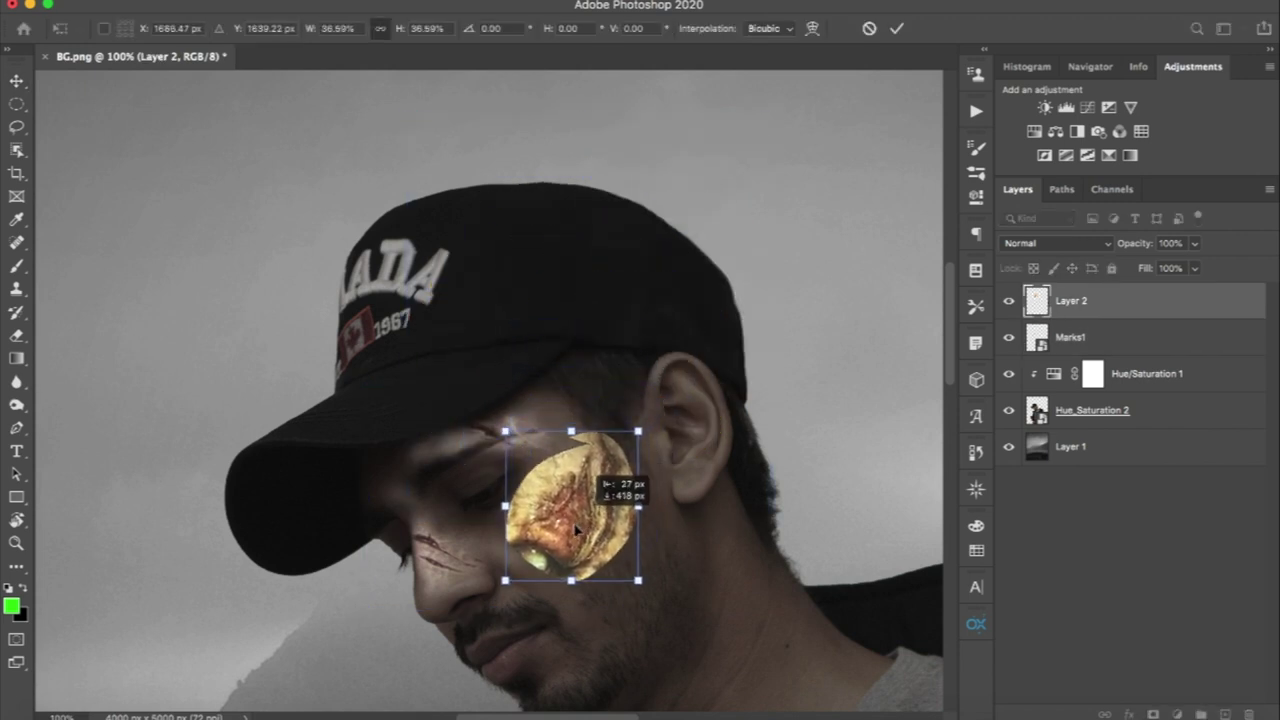
{"action": "left_click", "coordinate": [896, 28]}
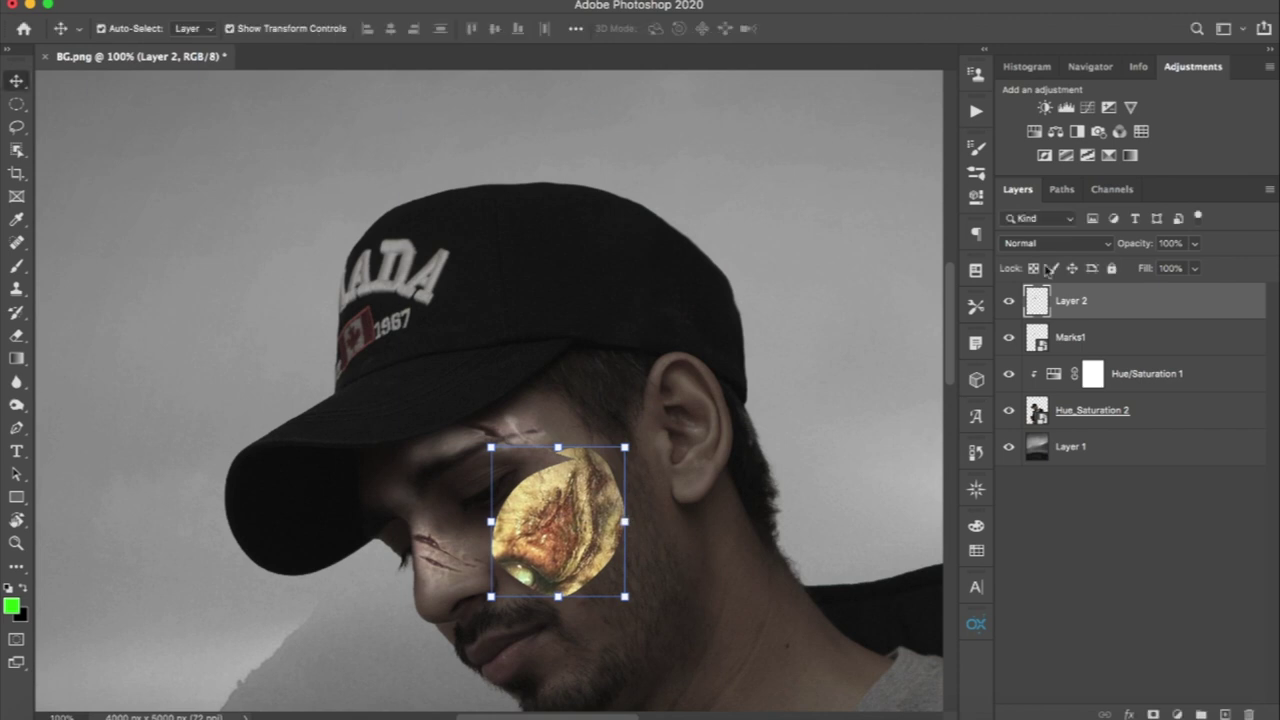
{"action": "left_click", "coordinate": [1062, 243]}
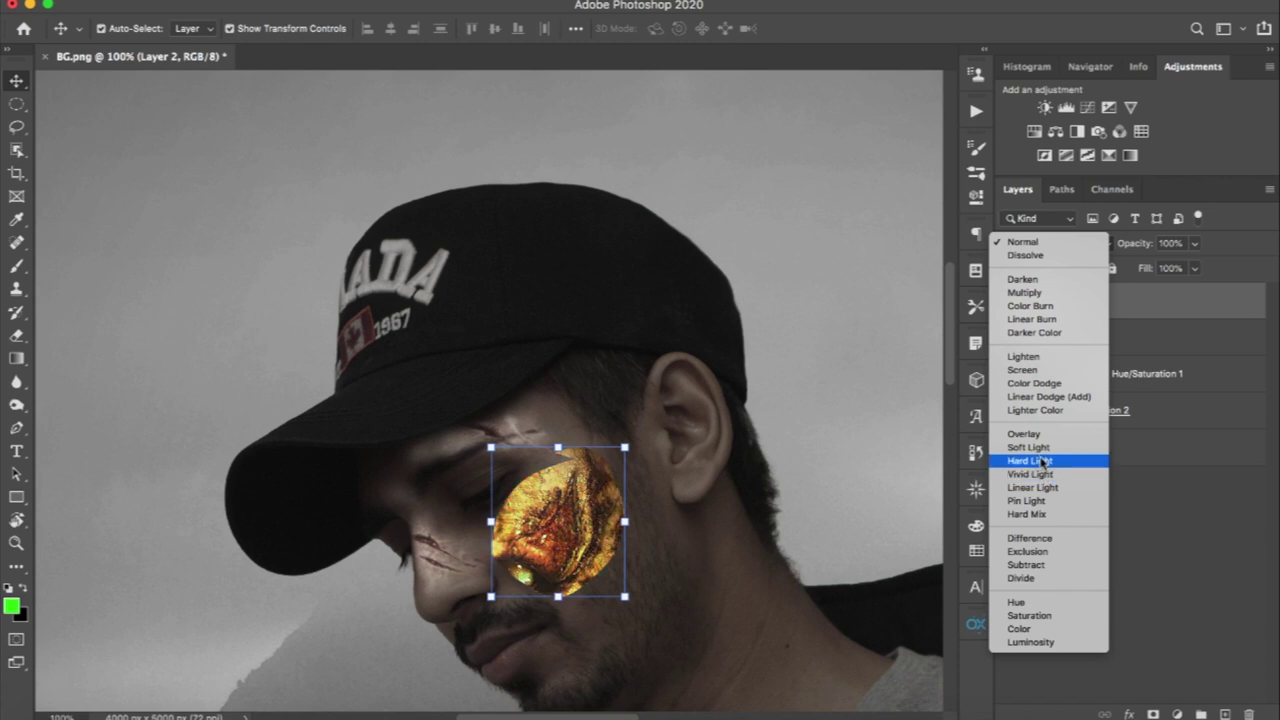
{"action": "left_click", "coordinate": [1032, 455]}
Add a clipped Hue/Saturation adjustment with Saturation -69 and Lightness -40 to the patch.
{"action": "key", "text": "z"}
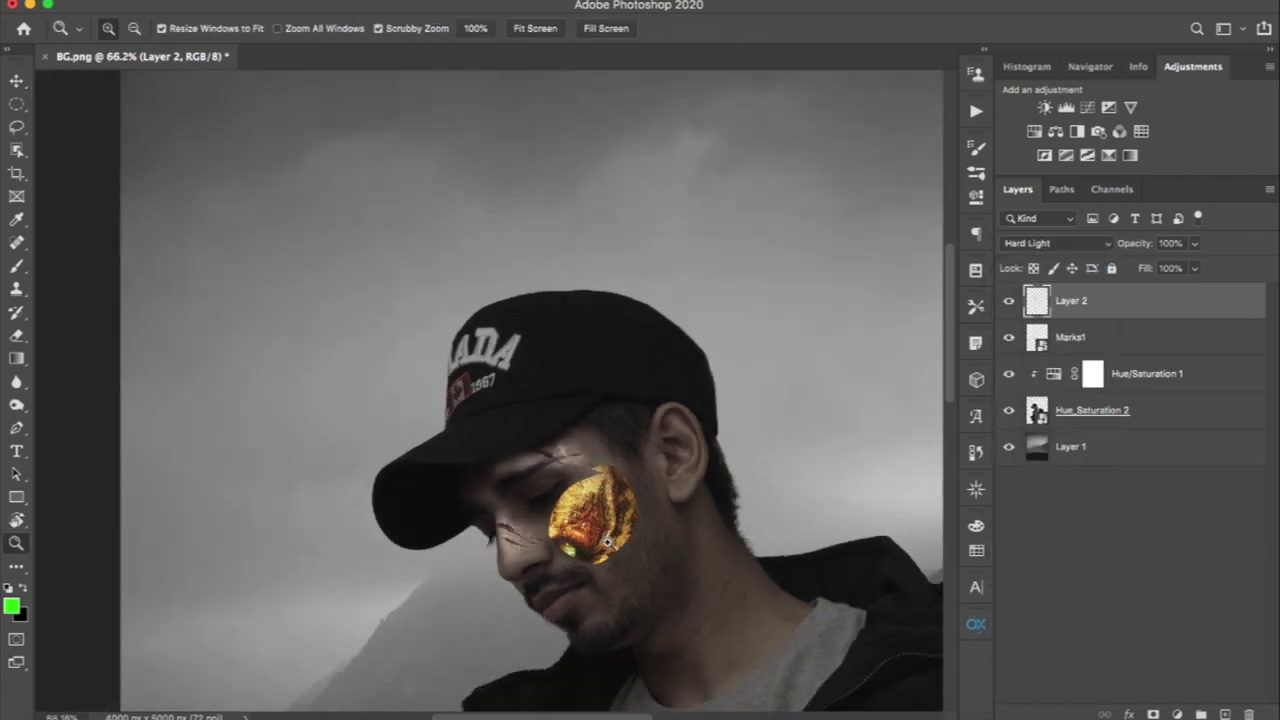
{"action": "left_click_drag", "start_coordinate": [649, 500], "coordinate": [709, 523]}
{"action": "key", "text": "v"}
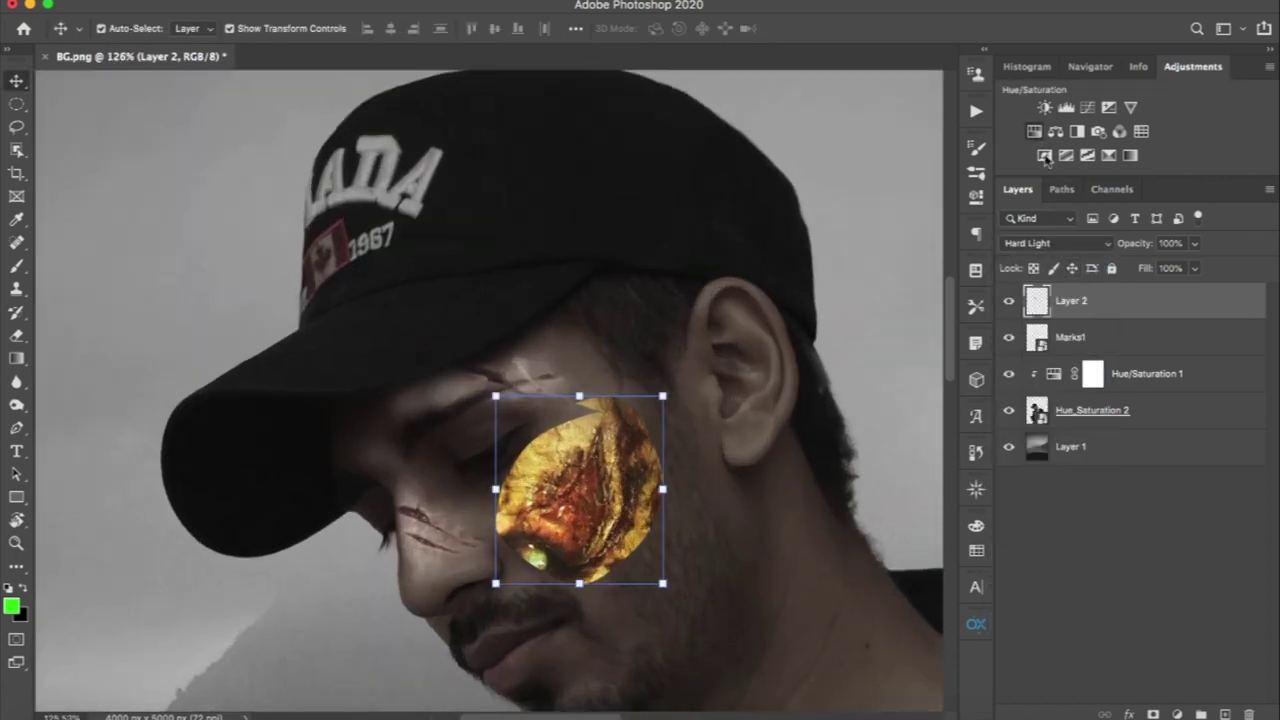
{"action": "left_click", "coordinate": [1034, 131]}
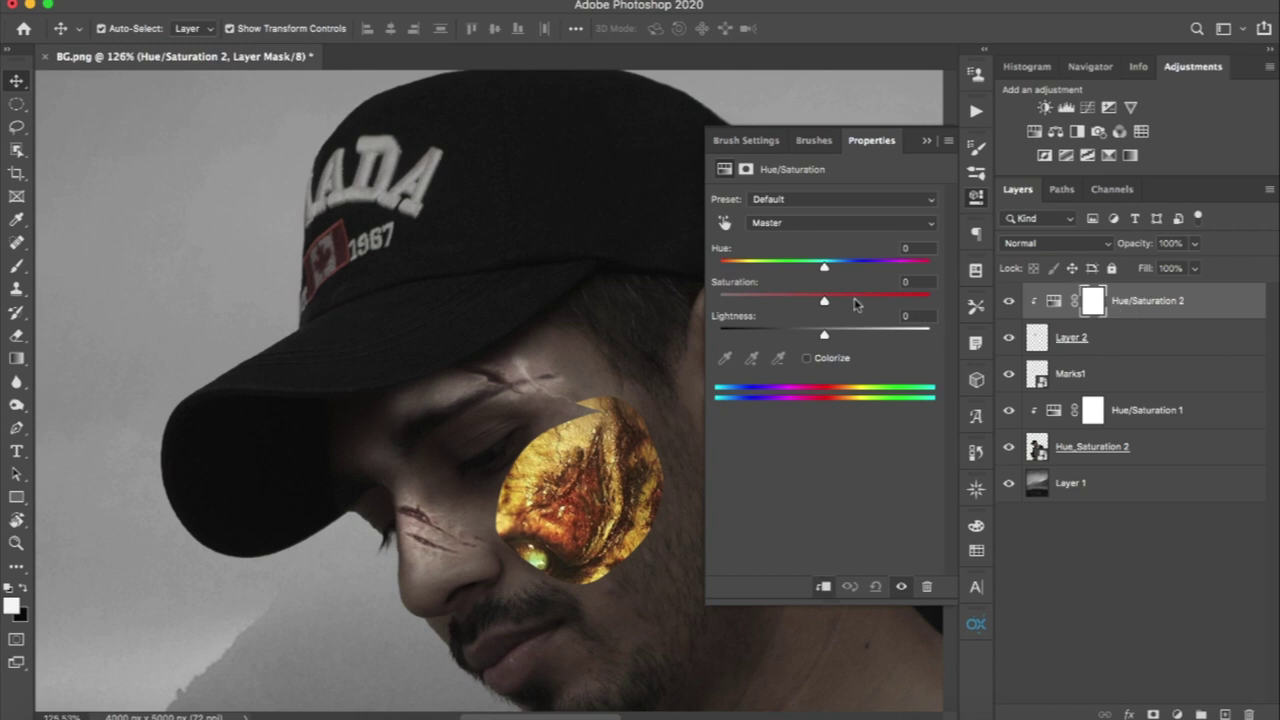
{"action": "left_click_drag", "start_coordinate": [824, 301], "coordinate": [758, 303]}
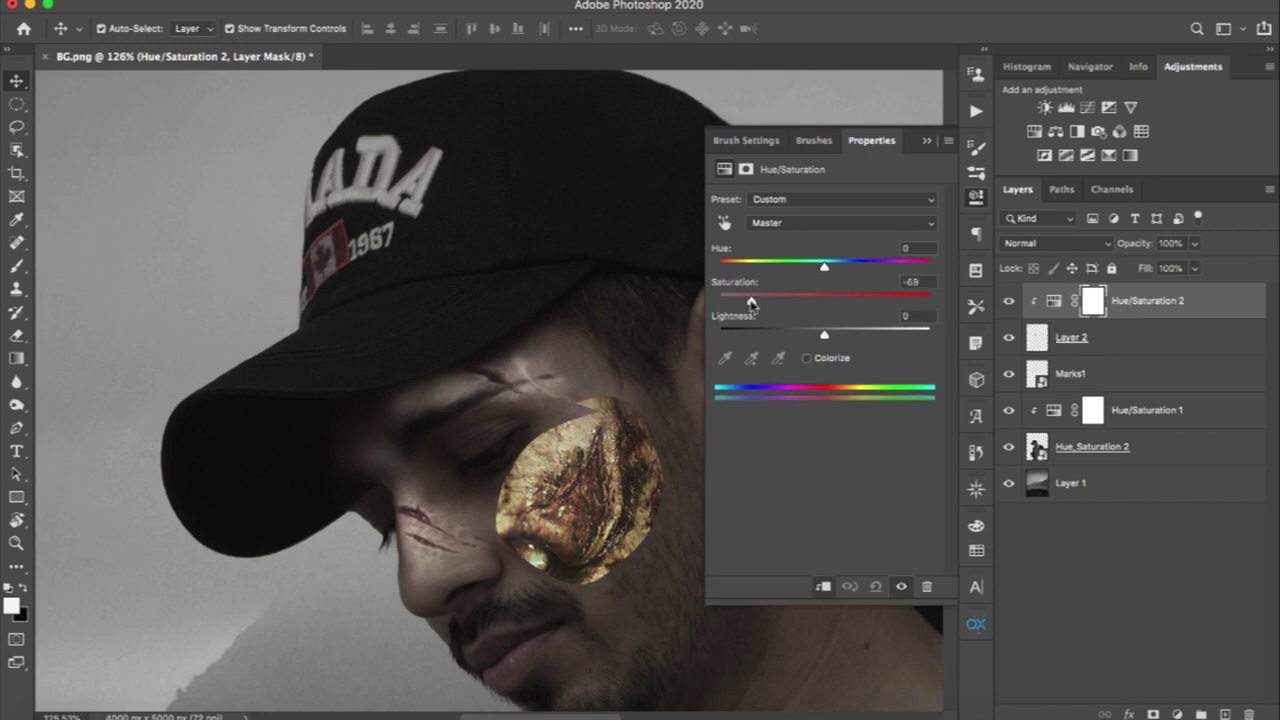
{"action": "left_click_drag", "start_coordinate": [821, 337], "coordinate": [786, 345]}
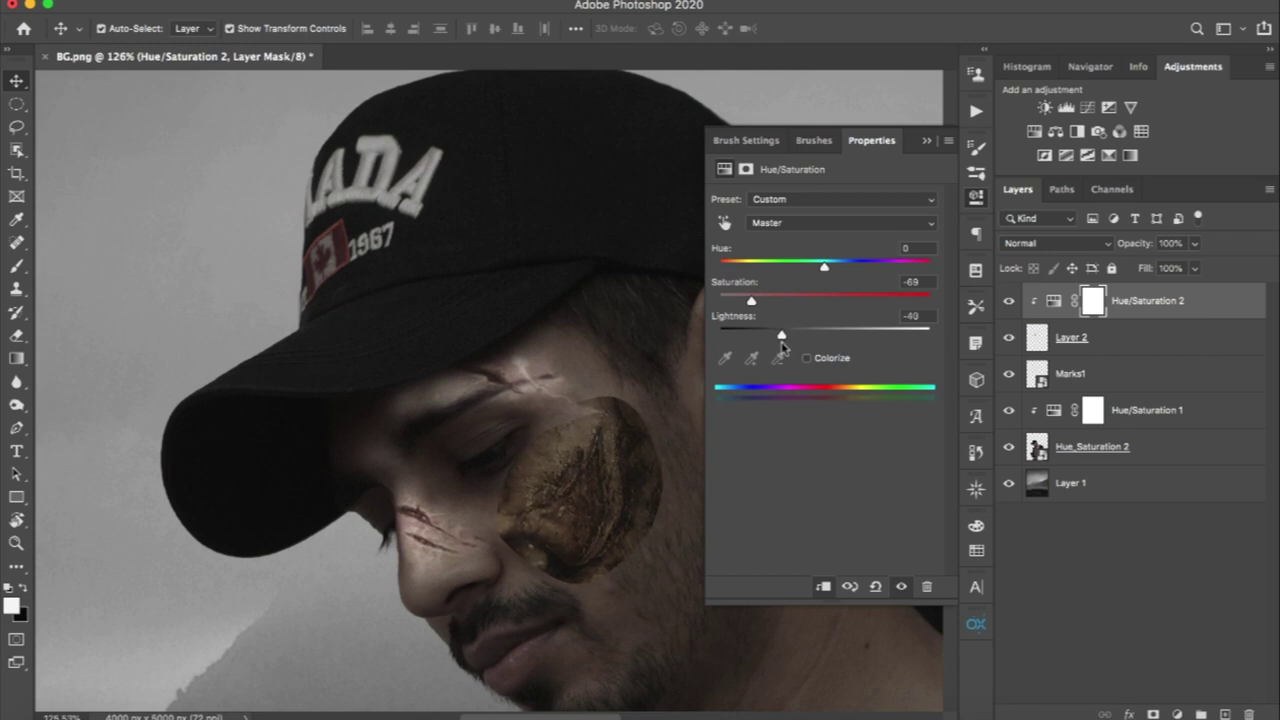
{"action": "left_click", "coordinate": [928, 139]}
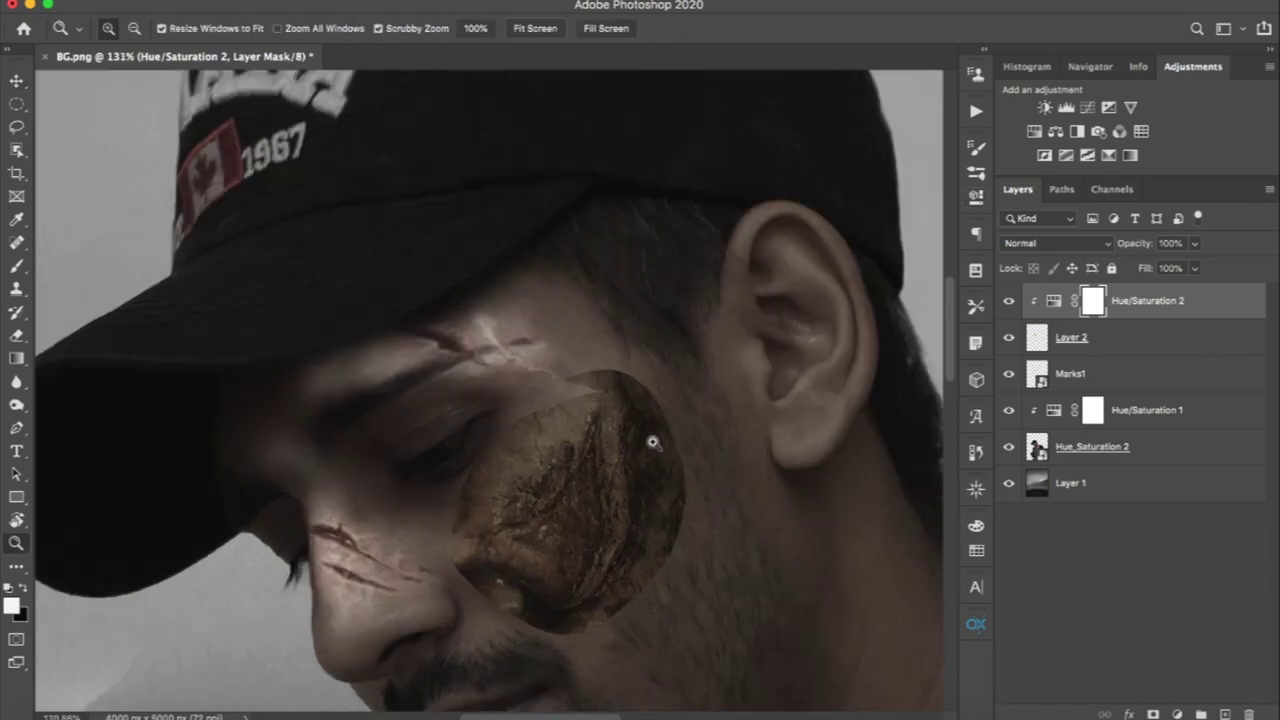
{"action": "left_click_drag", "start_coordinate": [654, 443], "coordinate": [583, 306]}
{"action": "left_click", "coordinate": [1071, 339]}
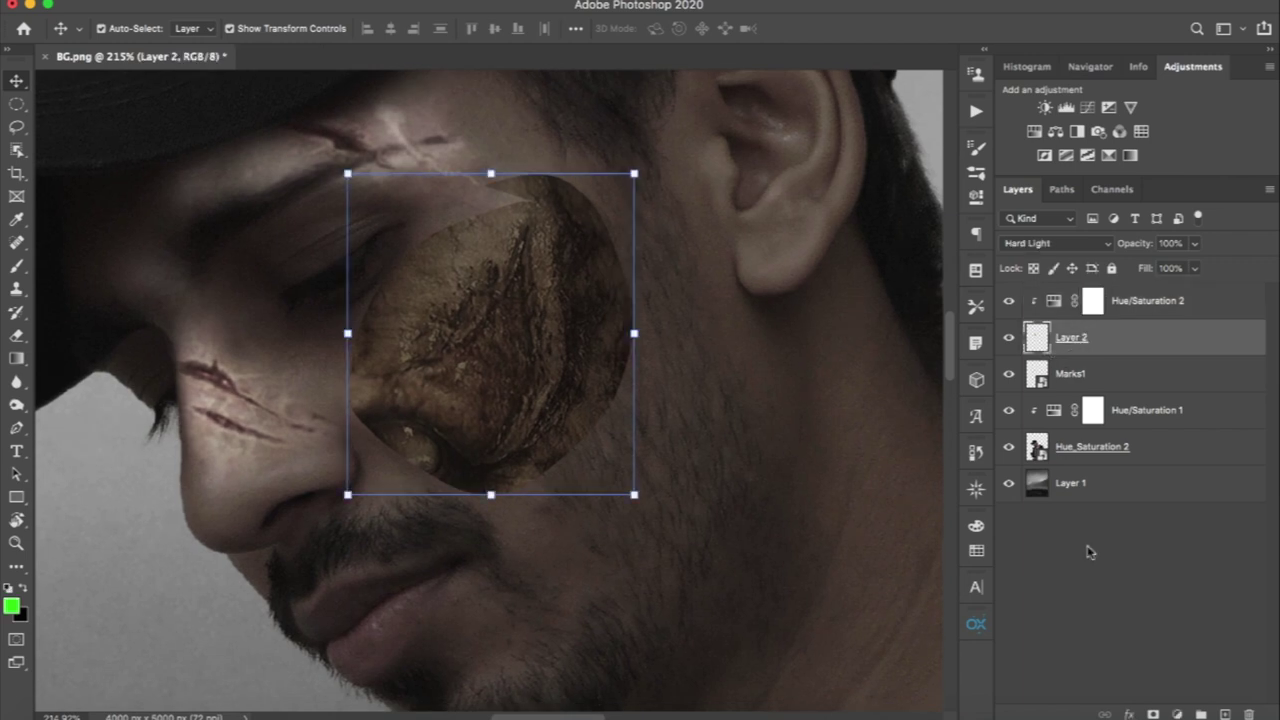
Mask Layer 2 and paint black to hide the patch's top and left edges.
{"action": "left_click", "coordinate": [1153, 715]}
{"action": "key", "text": "b"}
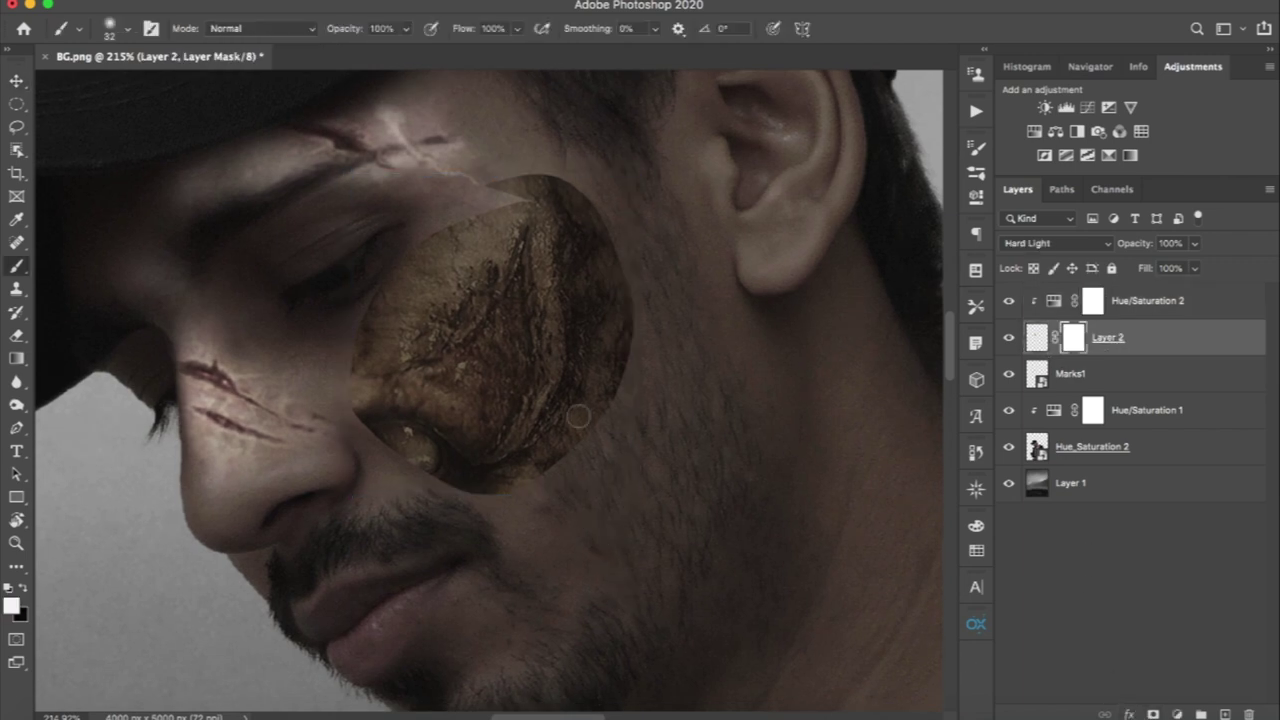
{"action": "mouse_move", "coordinate": [578, 416]}
{"action": "left_mouse_down"}
{"action": "mouse_move", "coordinate": [604, 369]}
{"action": "mouse_move", "coordinate": [591, 403]}
{"action": "left_mouse_up"}
{"action": "key", "text": "x"}
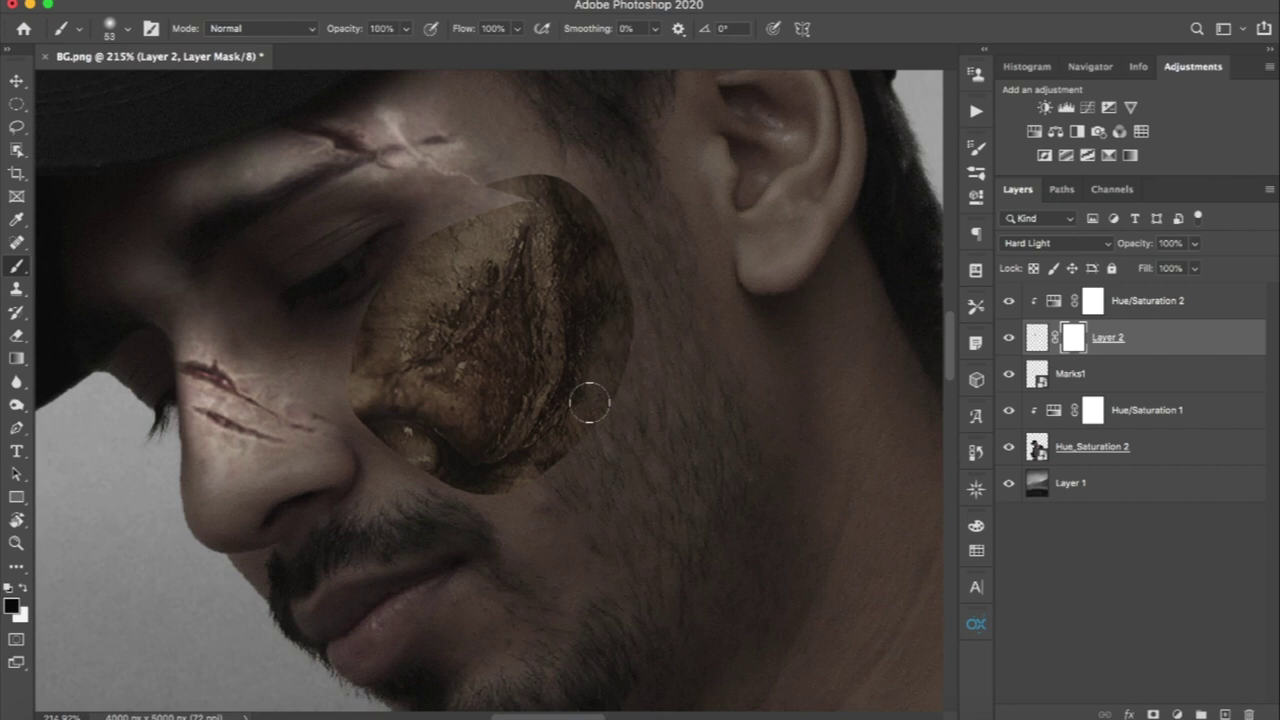
{"action": "key", "text": "x"}
{"action": "key", "text": "x"}
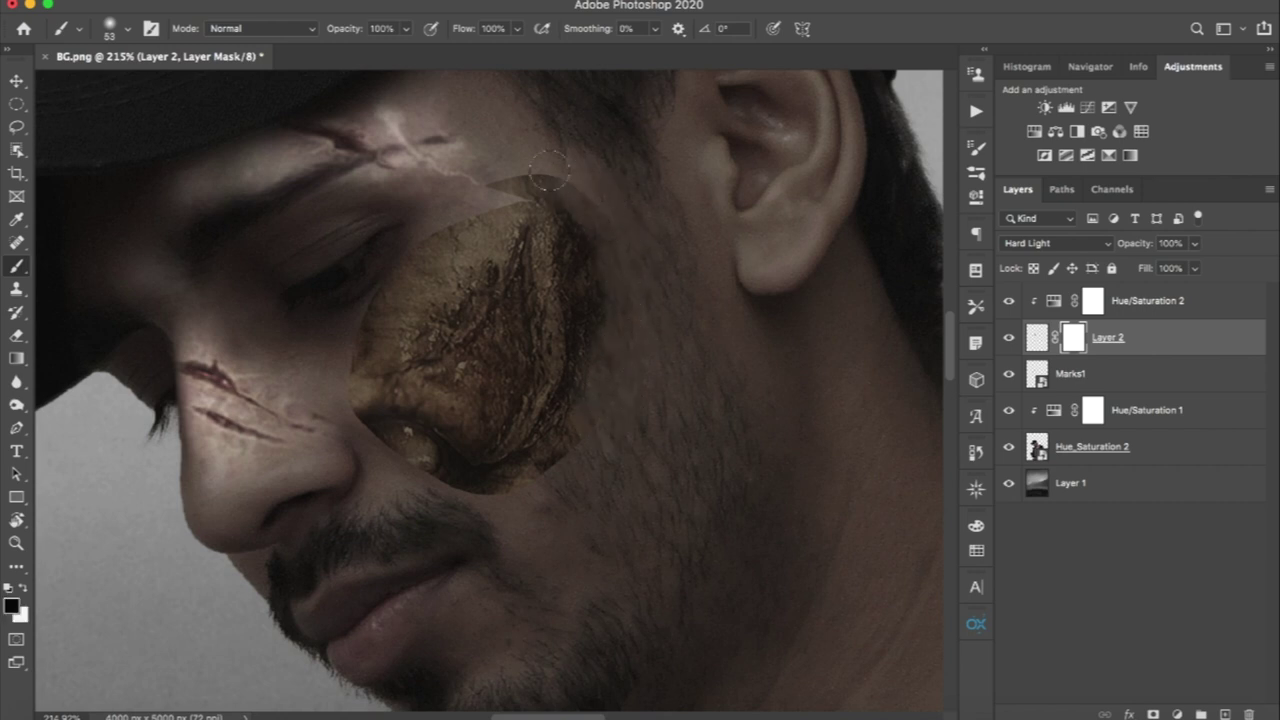
{"action": "left_click_drag", "start_coordinate": [549, 172], "coordinate": [524, 164]}
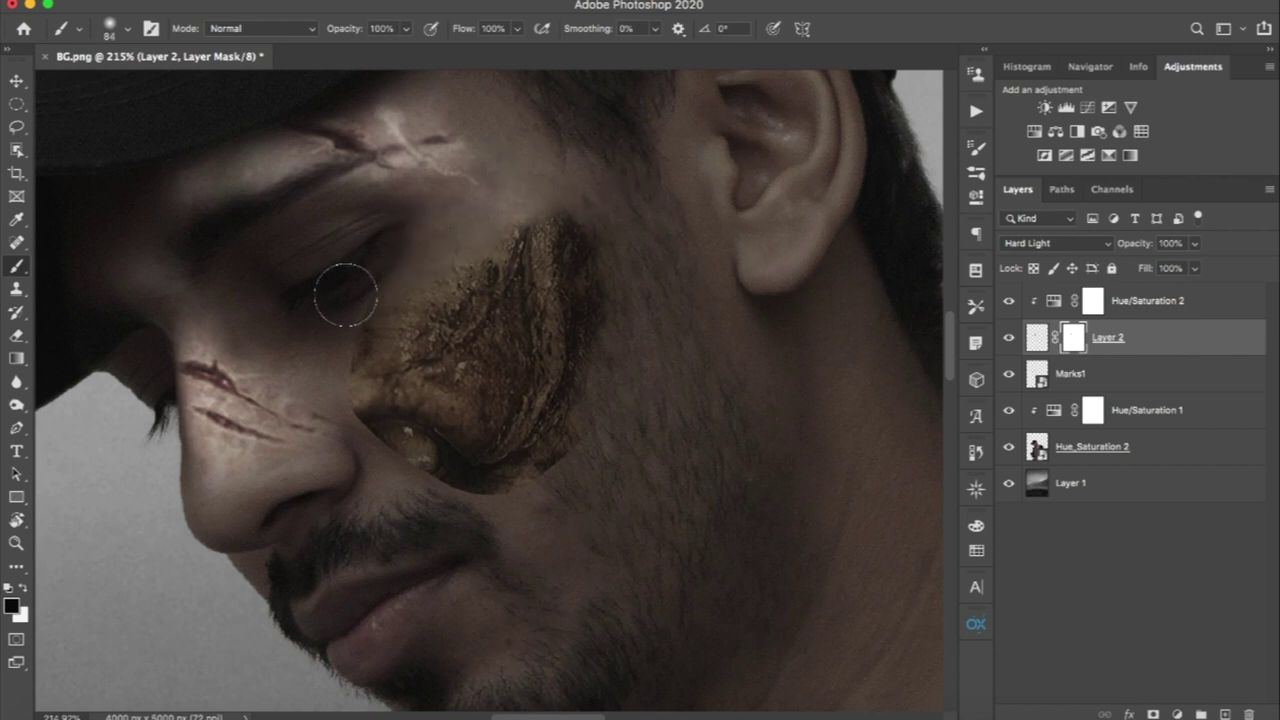
{"action": "mouse_move", "coordinate": [337, 286]}
{"action": "left_mouse_down"}
{"action": "mouse_move", "coordinate": [371, 309]}
{"action": "mouse_move", "coordinate": [341, 387]}
{"action": "mouse_move", "coordinate": [395, 400]}
{"action": "mouse_move", "coordinate": [410, 430]}
{"action": "mouse_move", "coordinate": [501, 506]}
{"action": "mouse_move", "coordinate": [571, 451]}
{"action": "left_mouse_up"}
{"action": "key", "text": "z"}
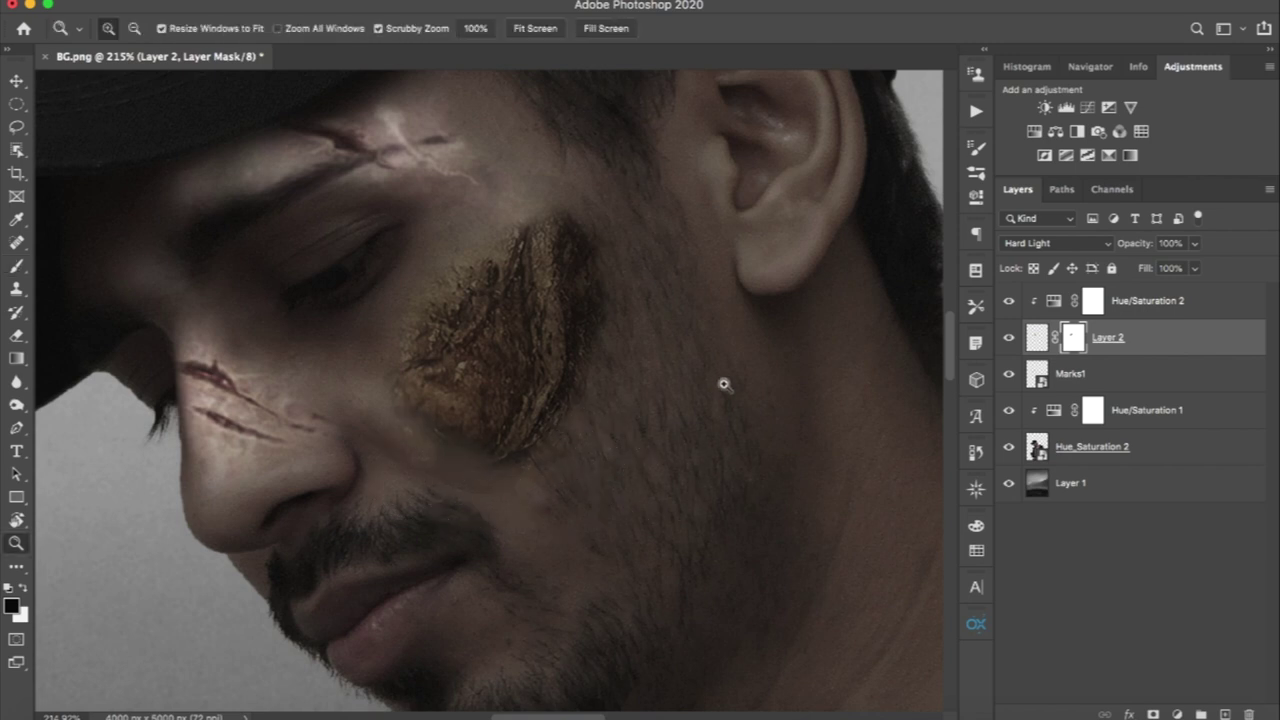
{"action": "mouse_move", "coordinate": [723, 380]}
{"action": "left_mouse_down"}
{"action": "mouse_move", "coordinate": [700, 409]}
{"action": "mouse_move", "coordinate": [655, 417]}
{"action": "left_mouse_up"}
{"action": "key", "text": "b"}
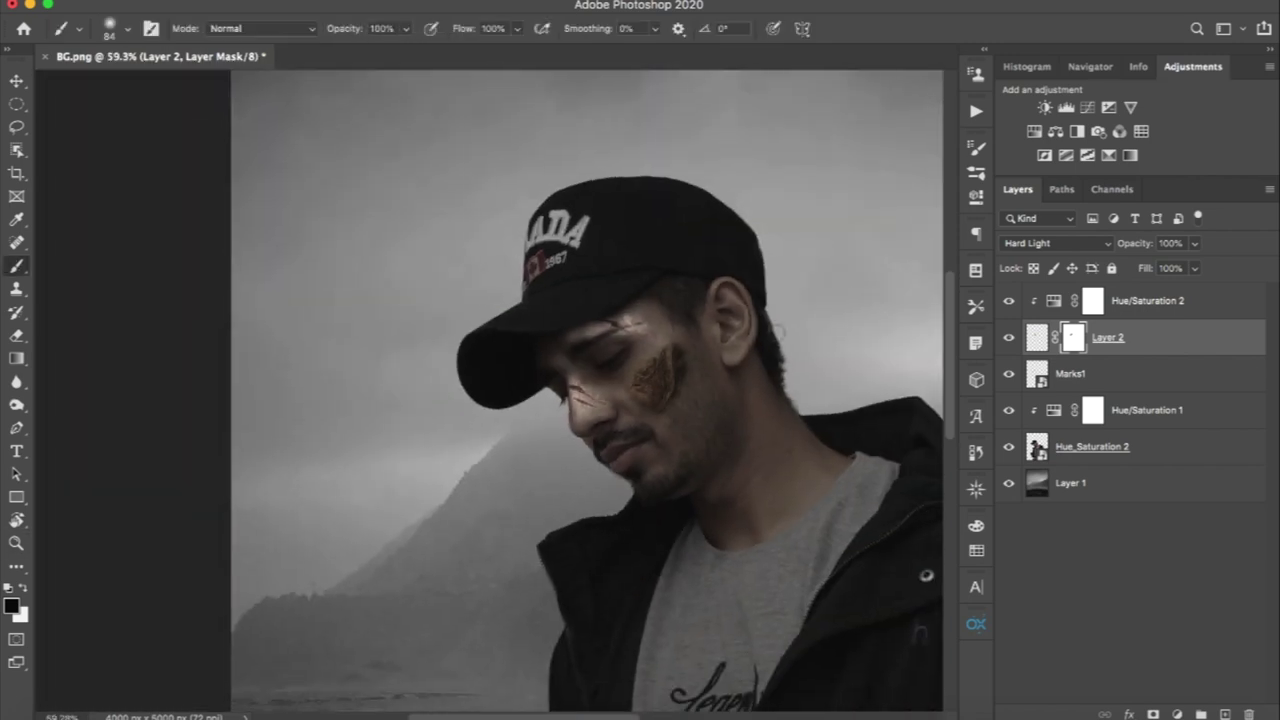
Delete Layer 2 and Hue/Saturation 2, then open Marks1's blend mode list.
{"action": "left_click", "coordinate": [1205, 310], "text": "shift"}
{"action": "left_click", "coordinate": [1249, 714]}
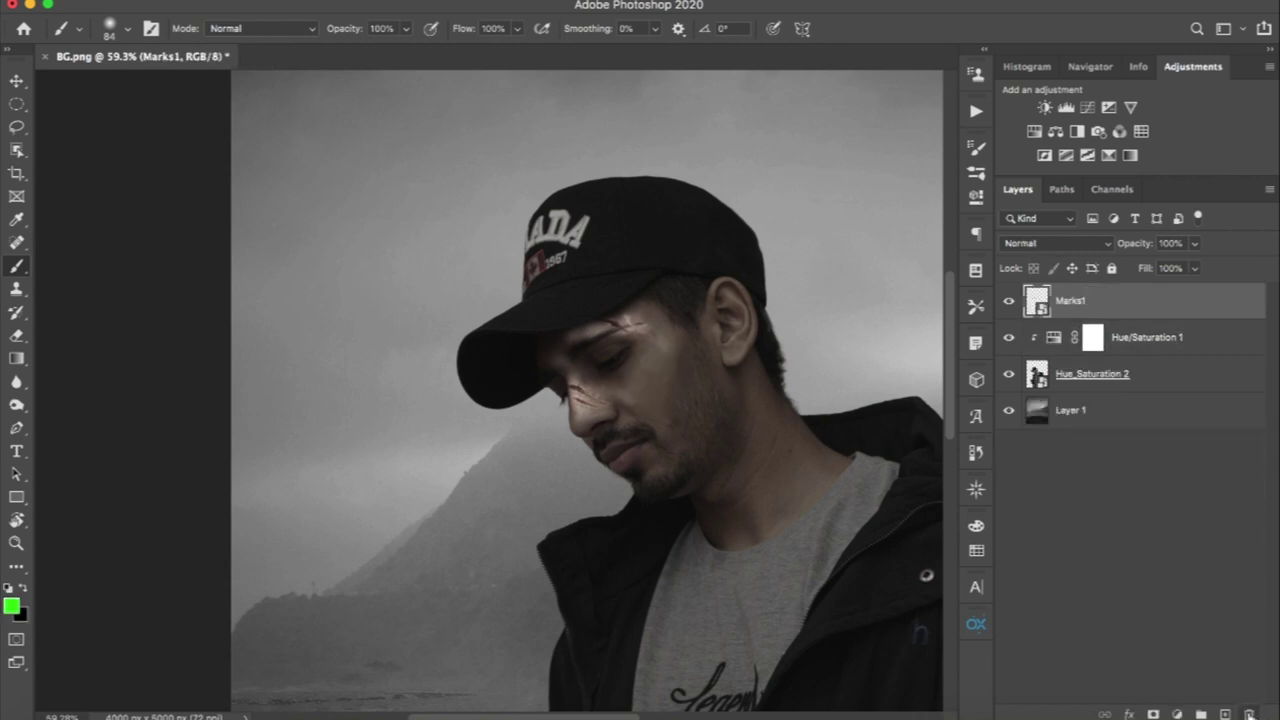
{"action": "left_click_drag", "start_coordinate": [626, 378], "coordinate": [690, 378]}
{"action": "left_click", "coordinate": [1055, 243]}
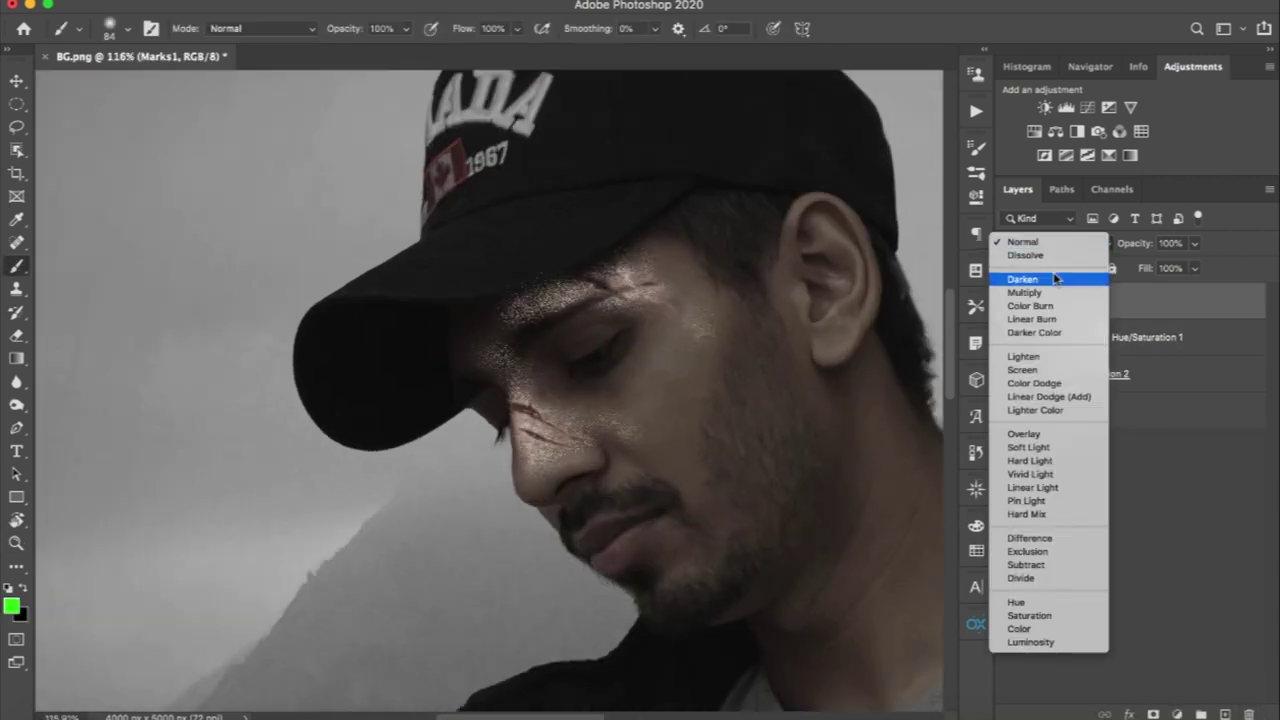
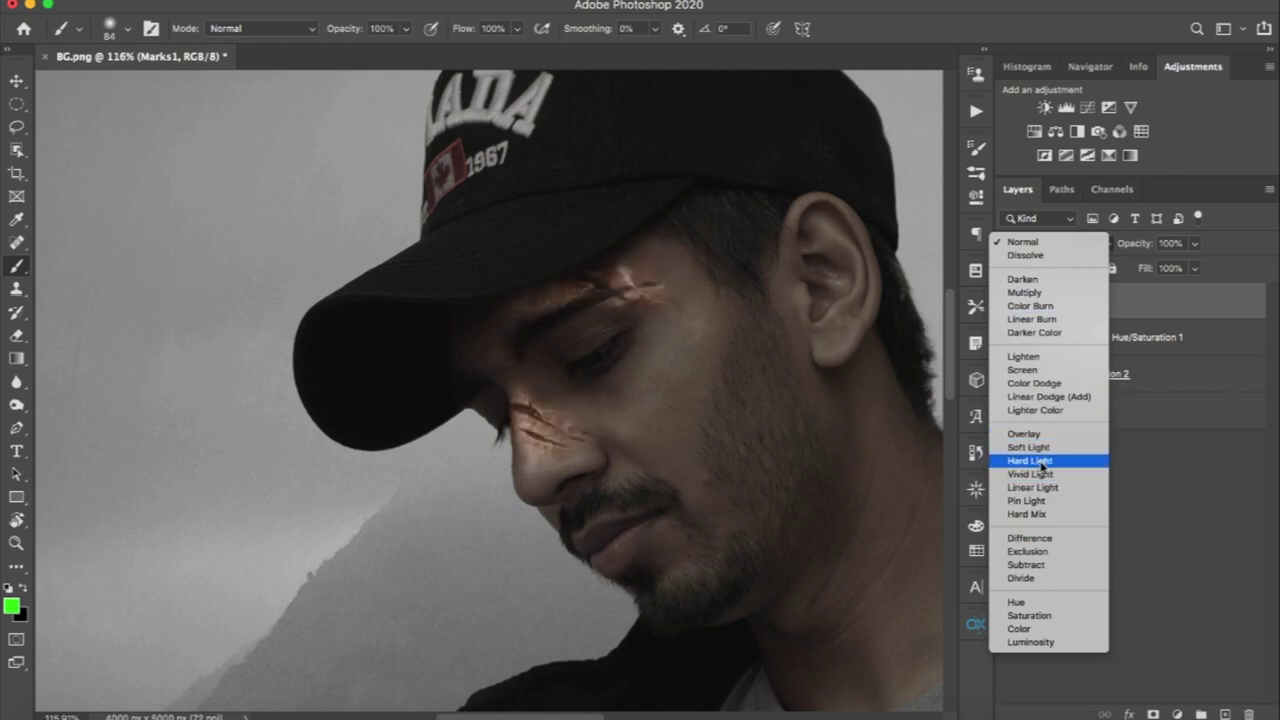
Set Marks1 to Hard Light and clip a Hue/Saturation layer to it at Saturation -34, Lightness -16.
{"action": "left_click", "coordinate": [1040, 460]}
{"action": "left_click_drag", "start_coordinate": [561, 336], "coordinate": [598, 345]}
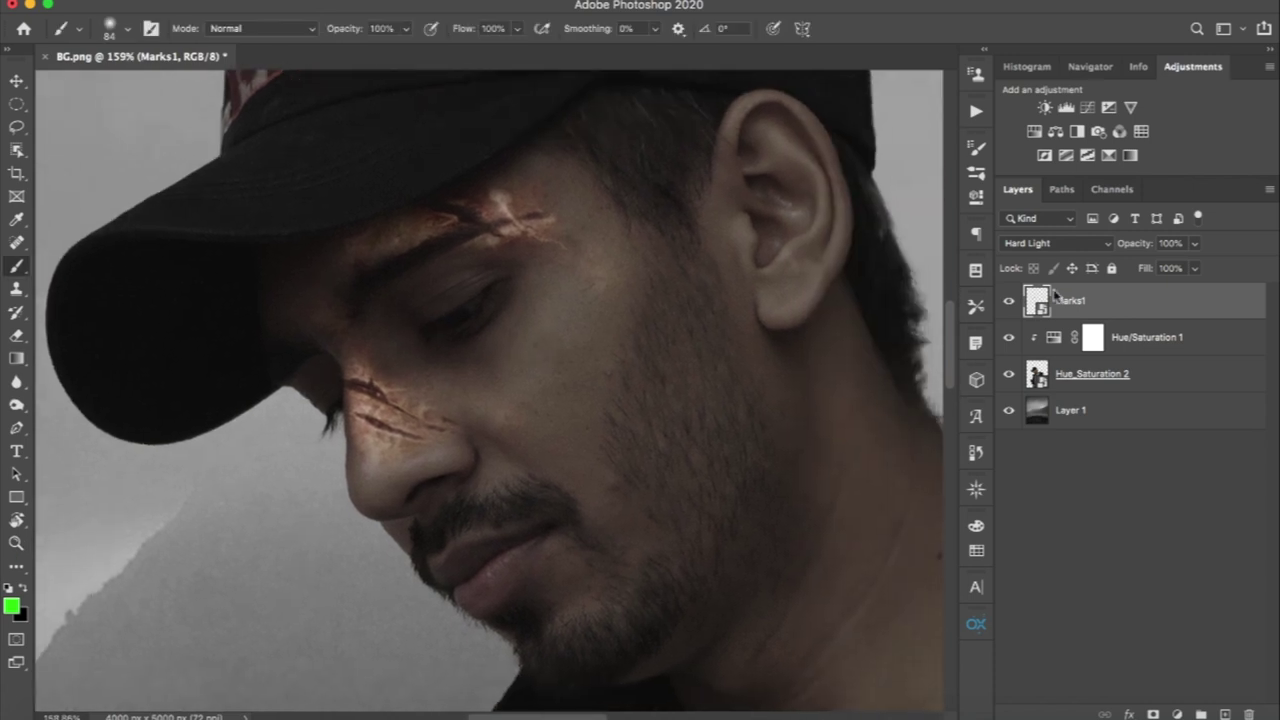
{"action": "left_click", "coordinate": [1034, 131]}
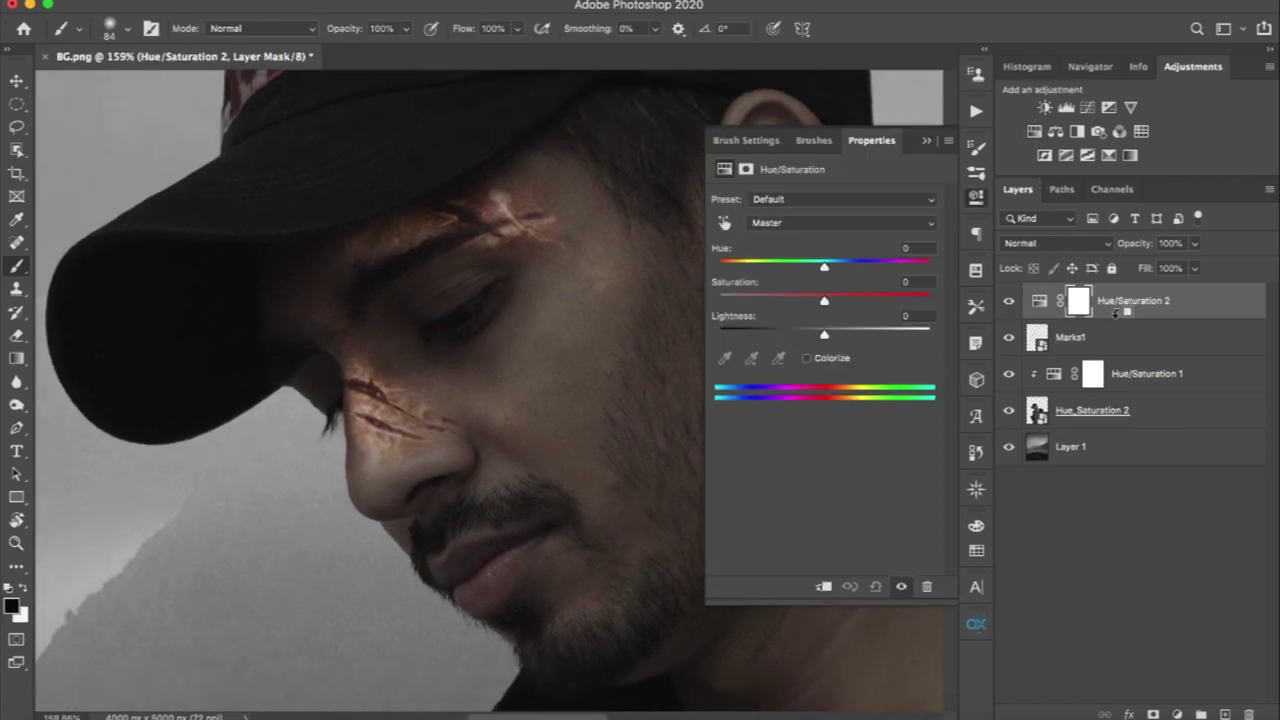
{"action": "left_click", "coordinate": [1117, 312], "text": "alt"}
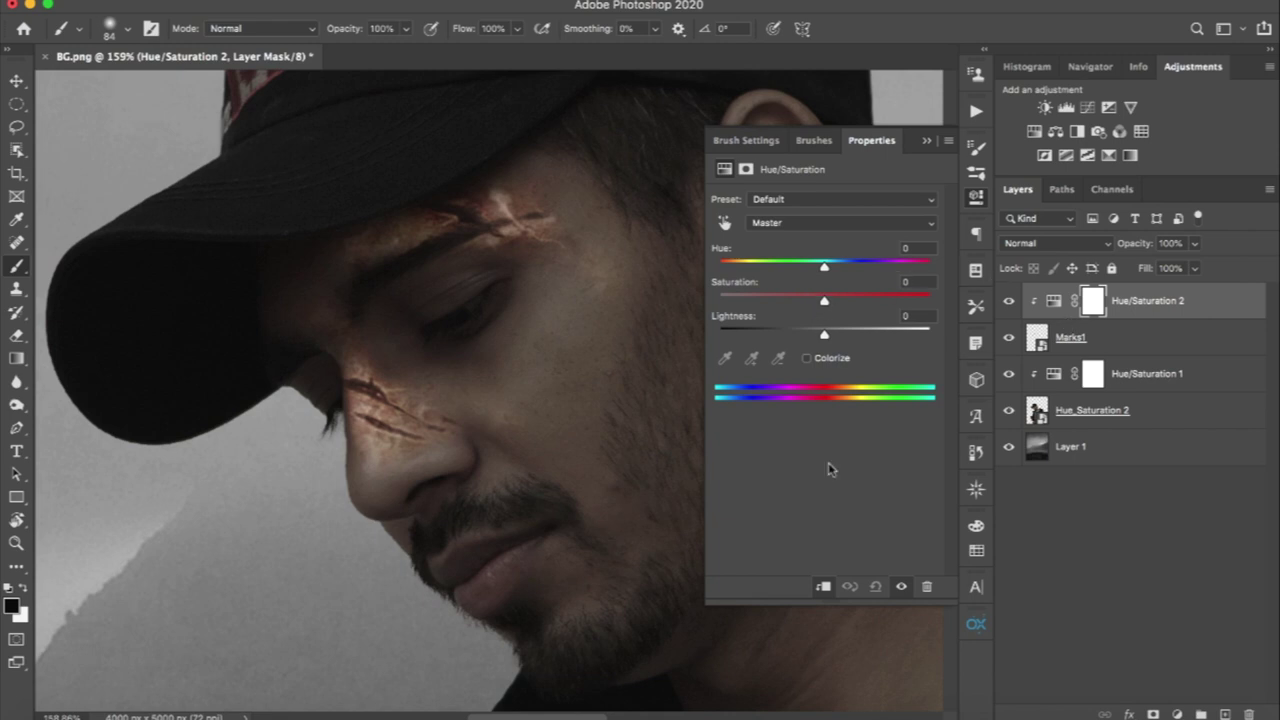
{"action": "left_click", "coordinate": [824, 588]}
{"action": "left_click", "coordinate": [824, 588]}
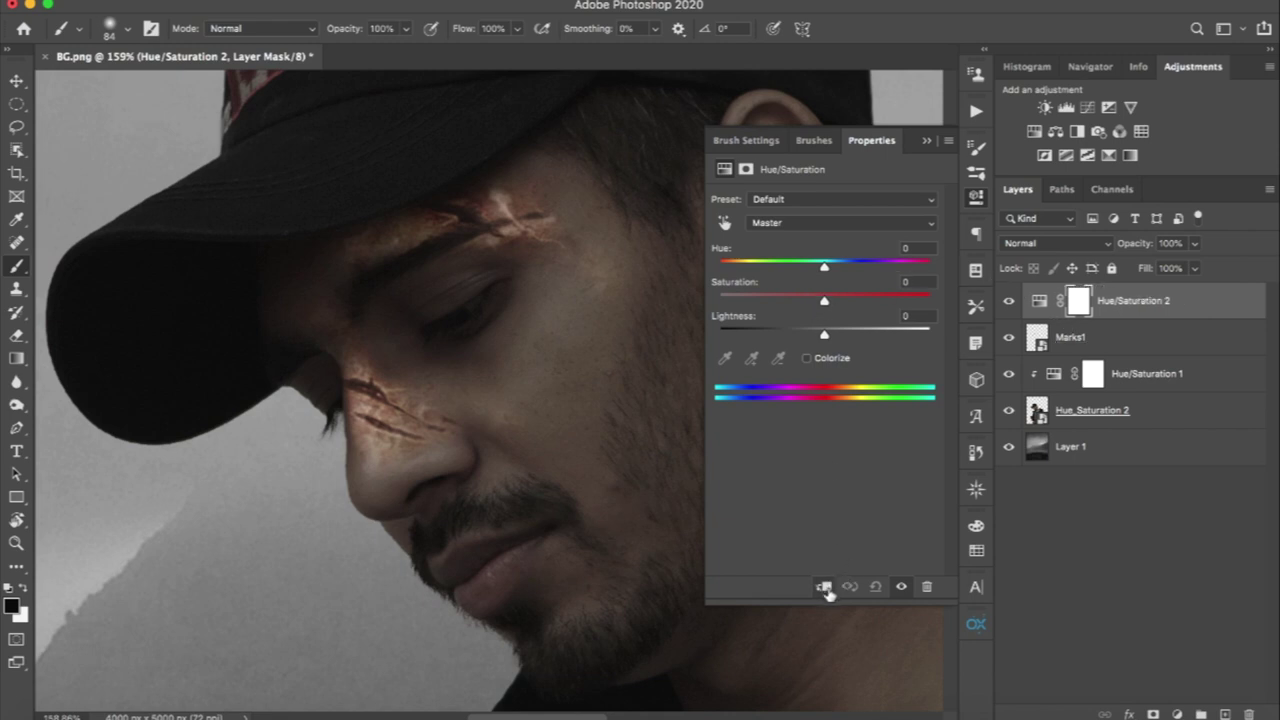
{"action": "left_click", "coordinate": [824, 588]}
{"action": "left_click", "coordinate": [820, 590]}
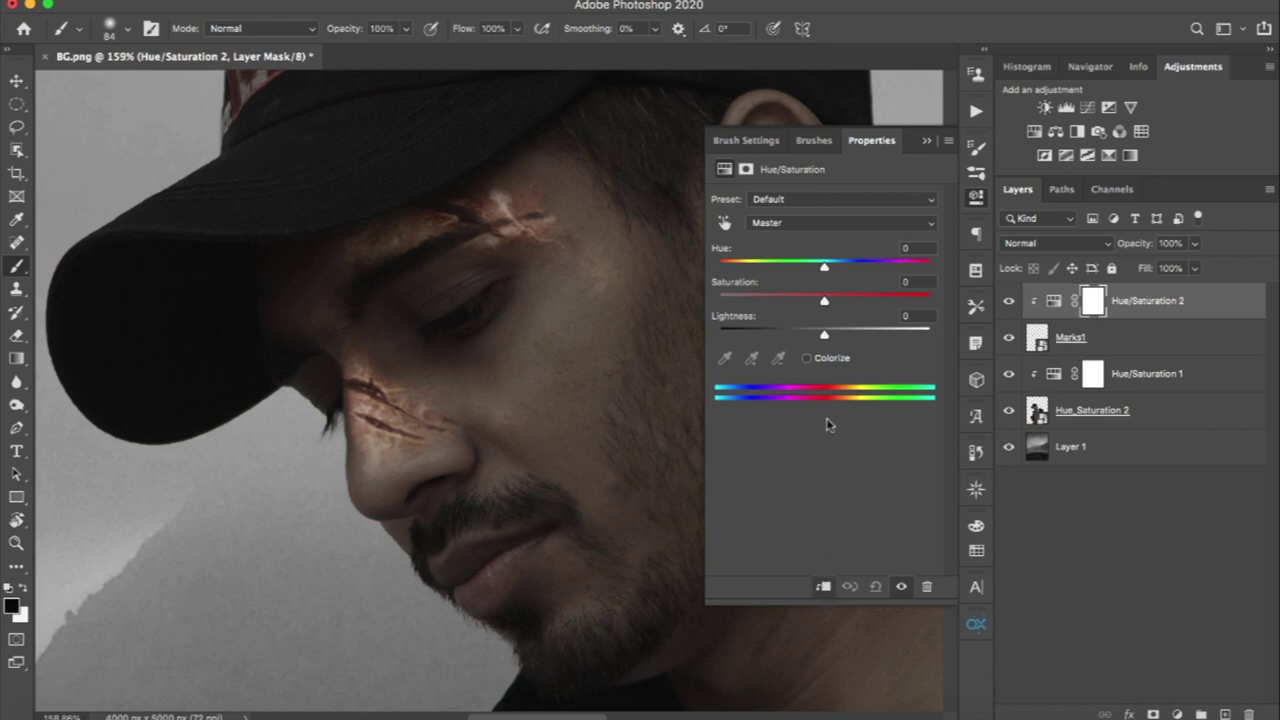
{"action": "left_click_drag", "start_coordinate": [824, 301], "coordinate": [789, 303]}
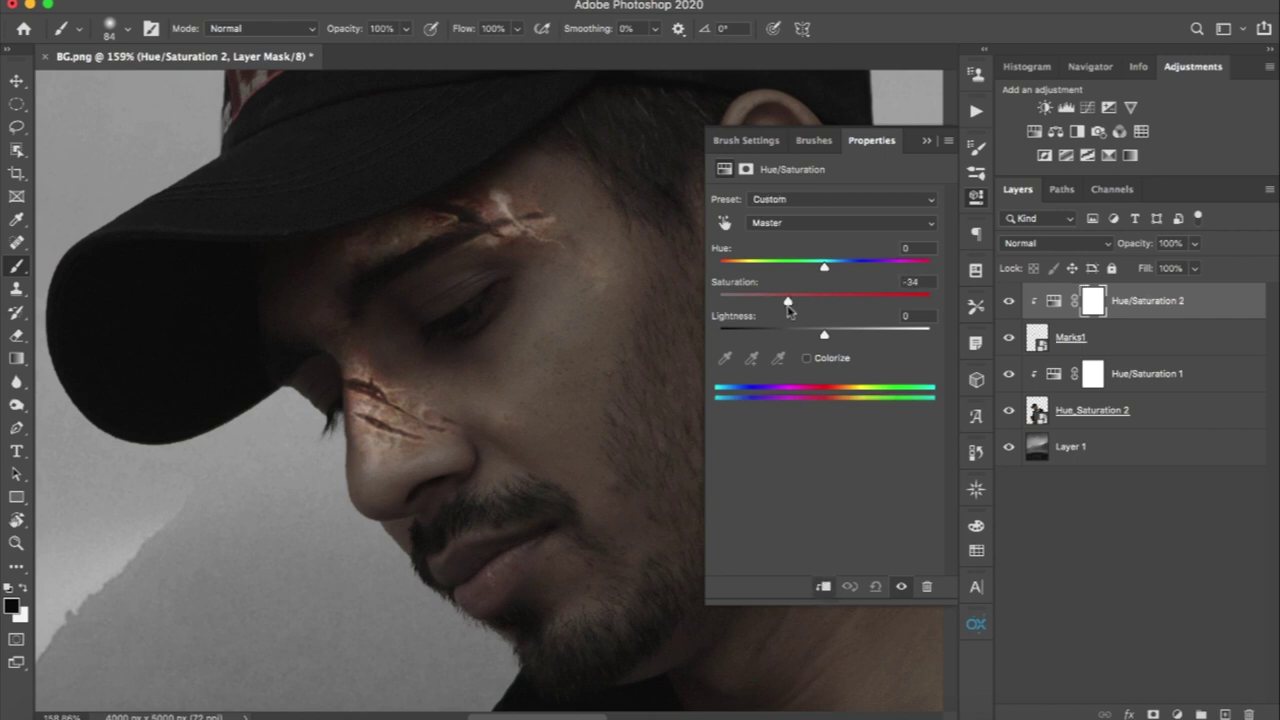
{"action": "left_click_drag", "start_coordinate": [824, 342], "coordinate": [808, 342]}
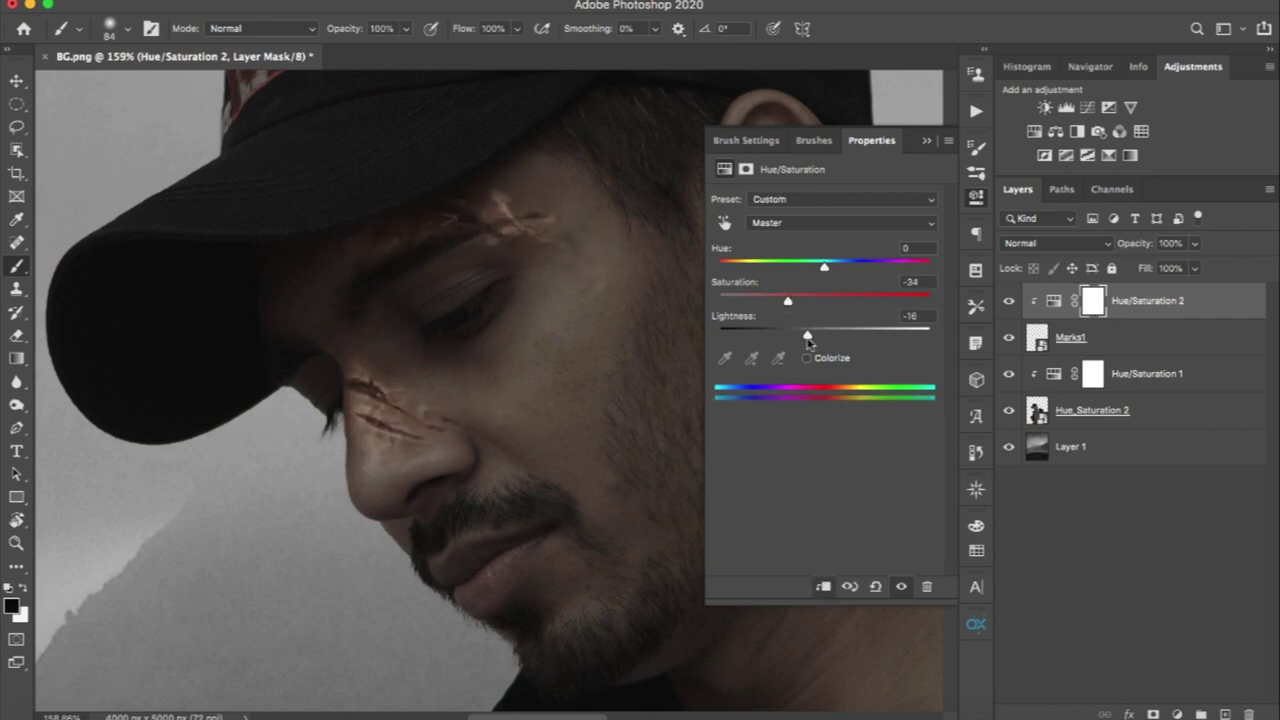
Desaturate the Marks1 wounds' Hue/Saturation 2 adjustment further to -66.
{"action": "left_click", "coordinate": [976, 197]}
{"action": "key", "text": "z"}
{"action": "left_click_drag", "start_coordinate": [543, 371], "coordinate": [618, 393]}
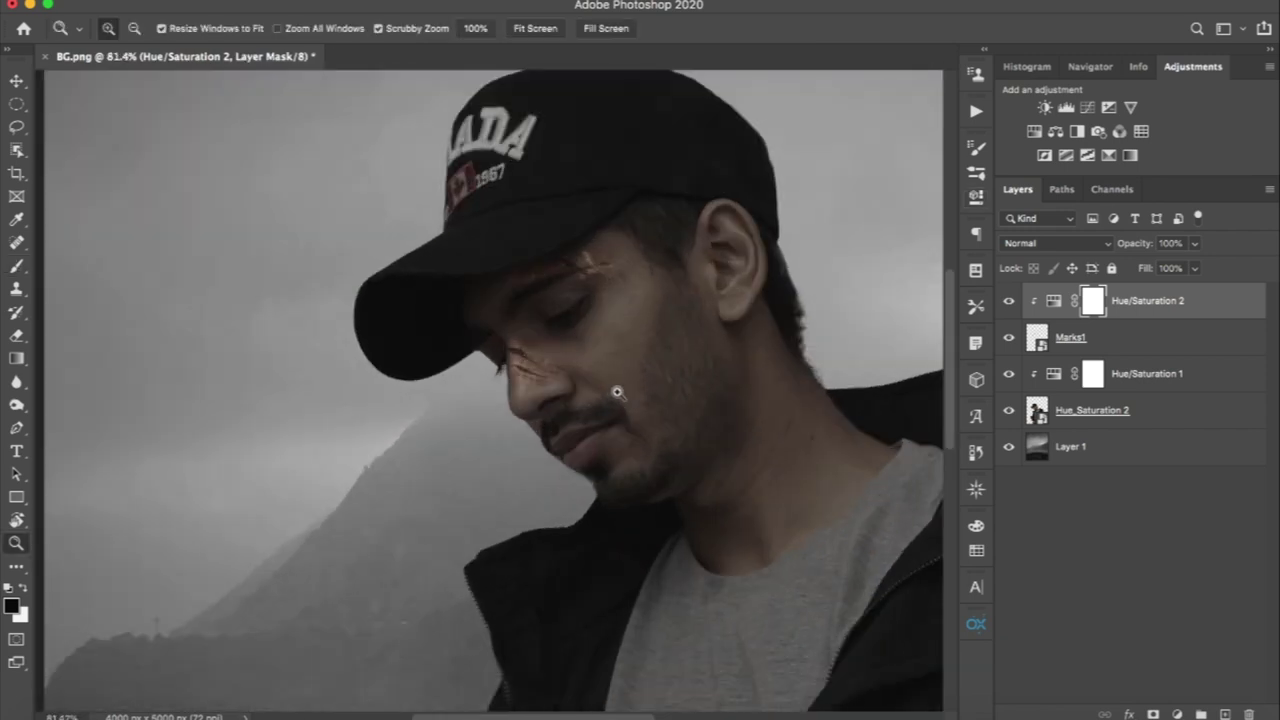
{"action": "left_click", "coordinate": [618, 393]}
{"action": "key", "text": "b"}
{"action": "left_click", "coordinate": [1053, 300]}
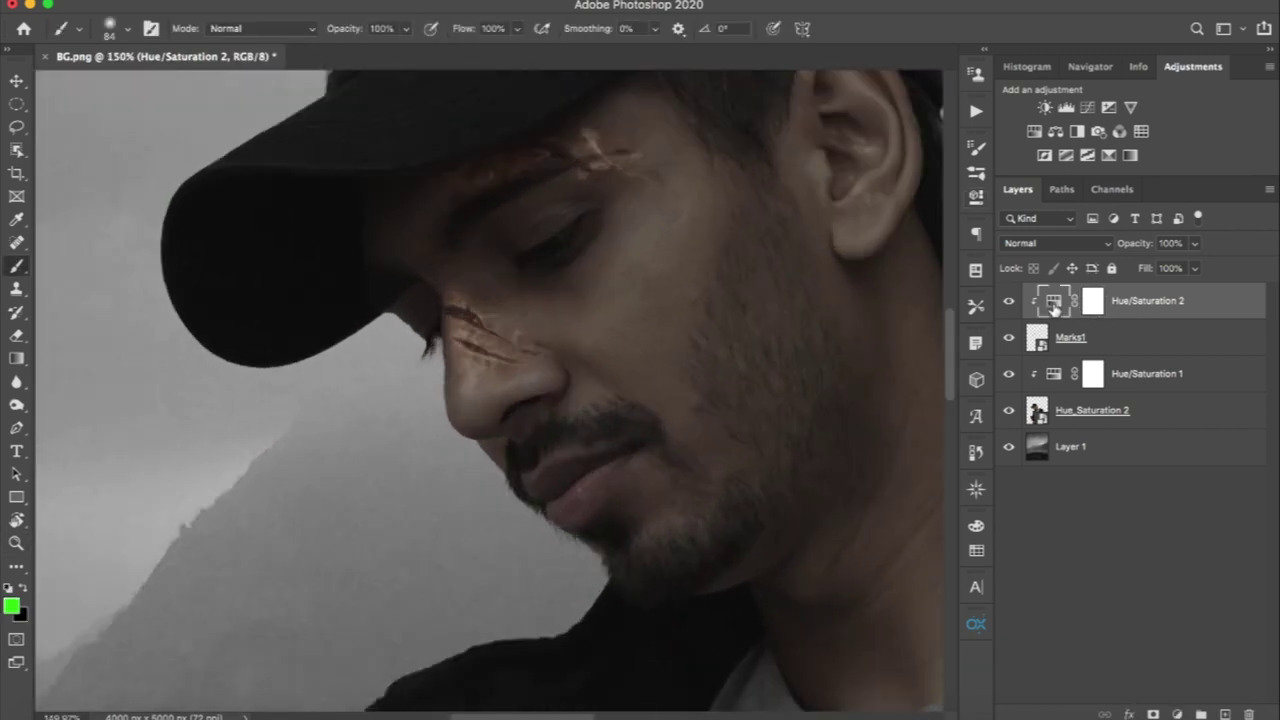
{"action": "left_click", "coordinate": [976, 197]}
{"action": "mouse_move", "coordinate": [786, 304]}
{"action": "left_mouse_down"}
{"action": "mouse_move", "coordinate": [755, 304]}
{"action": "mouse_move", "coordinate": [740, 369]}
{"action": "left_mouse_up"}
{"action": "key", "text": "z"}
{"action": "left_click", "coordinate": [926, 141]}
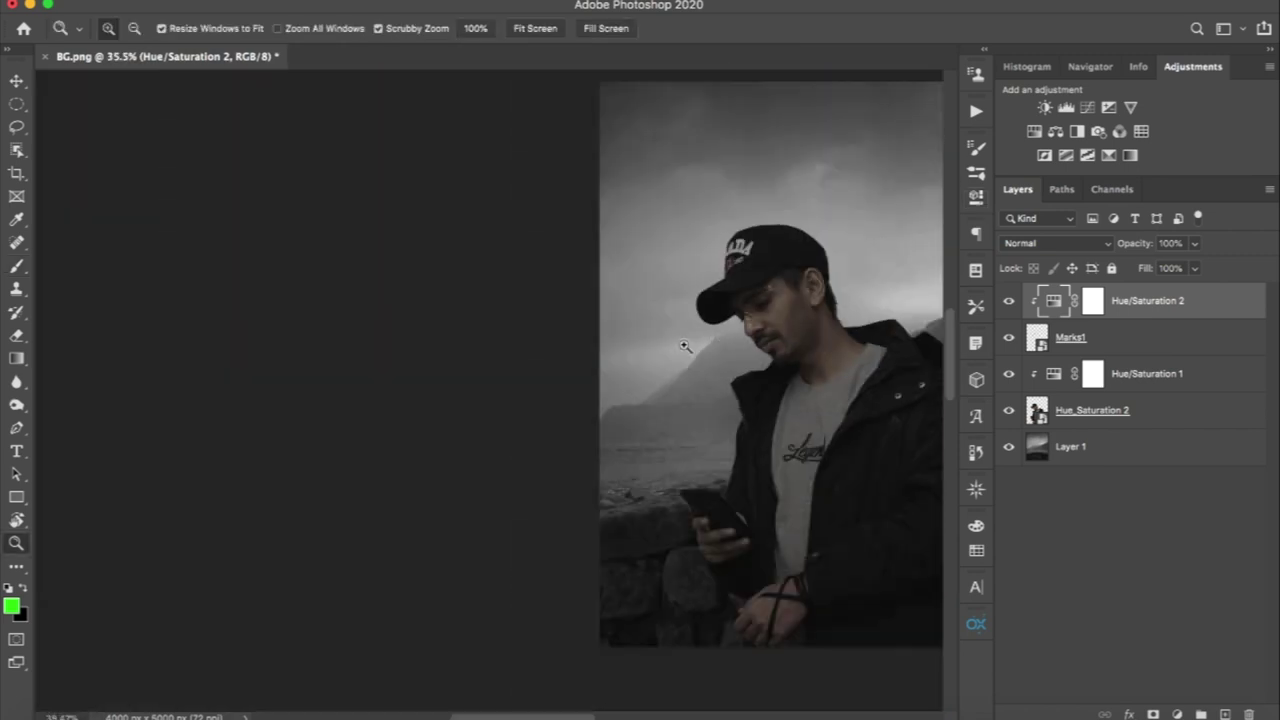
{"action": "left_click_drag", "start_coordinate": [511, 364], "coordinate": [486, 349]}
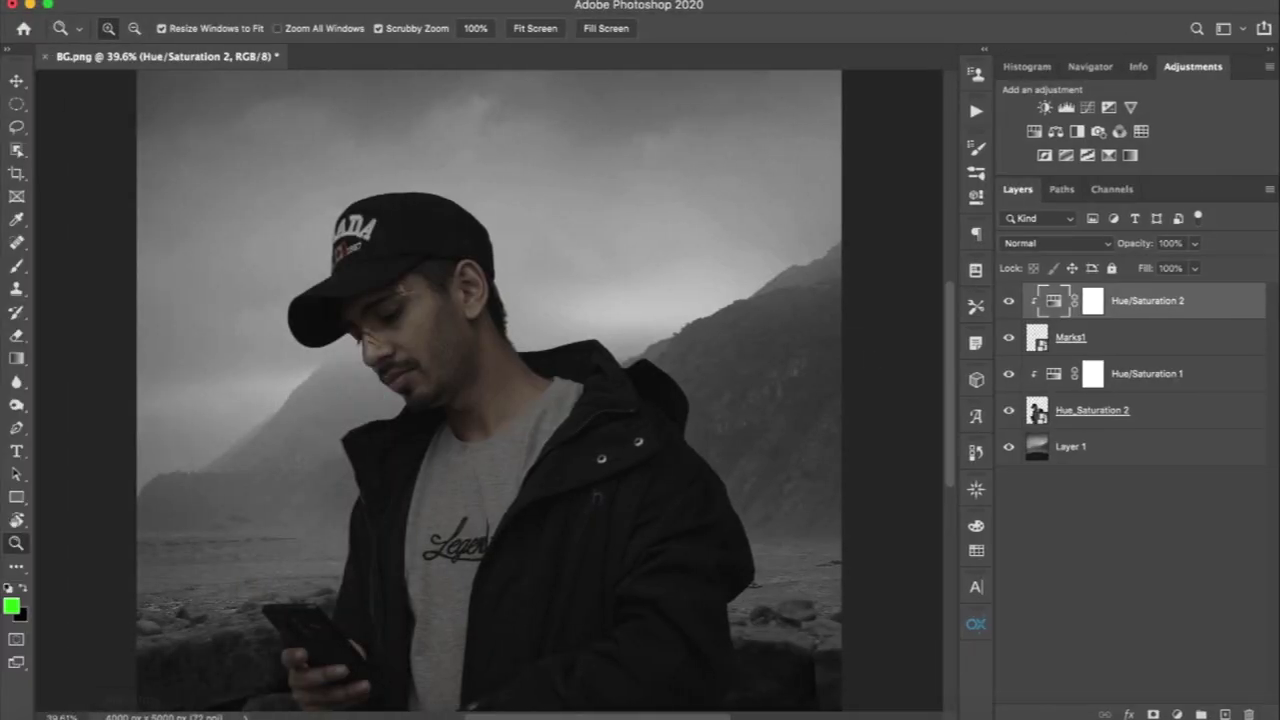
Drag facewire and marks 2 from the Zombie App folder into the composition.
{"action": "left_click", "coordinate": [48, 700]}
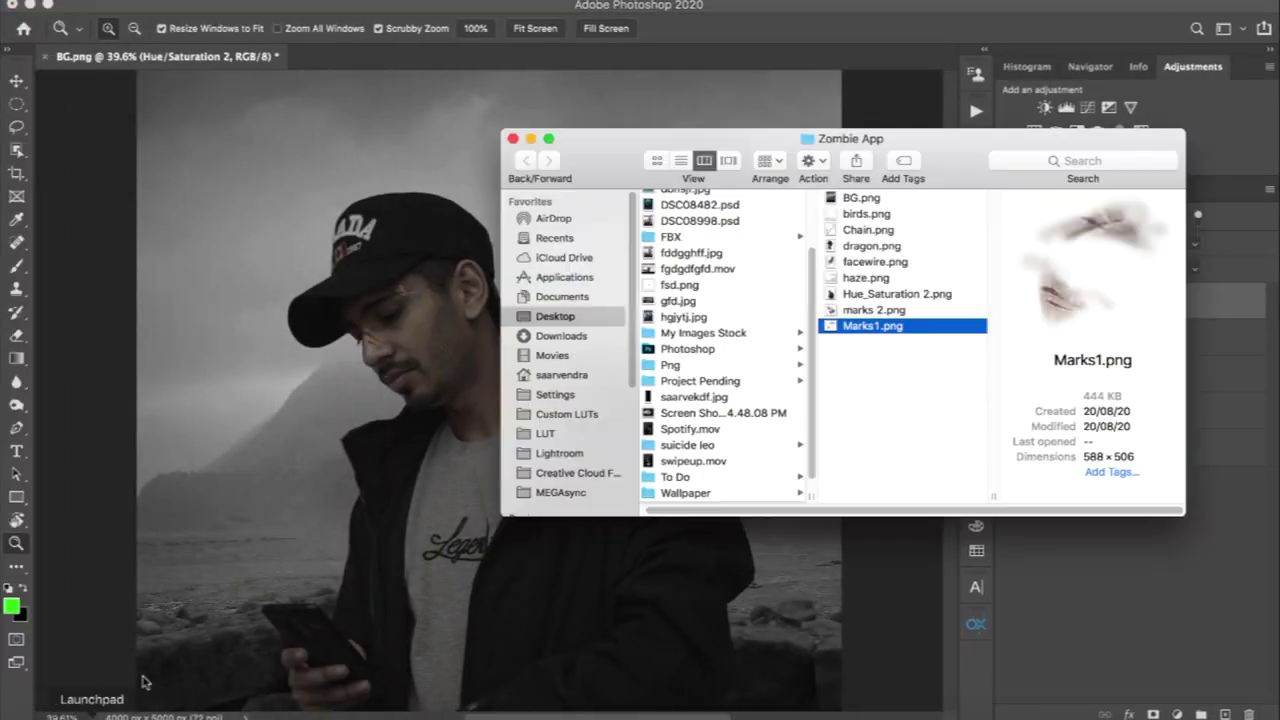
{"action": "left_click", "coordinate": [868, 310]}
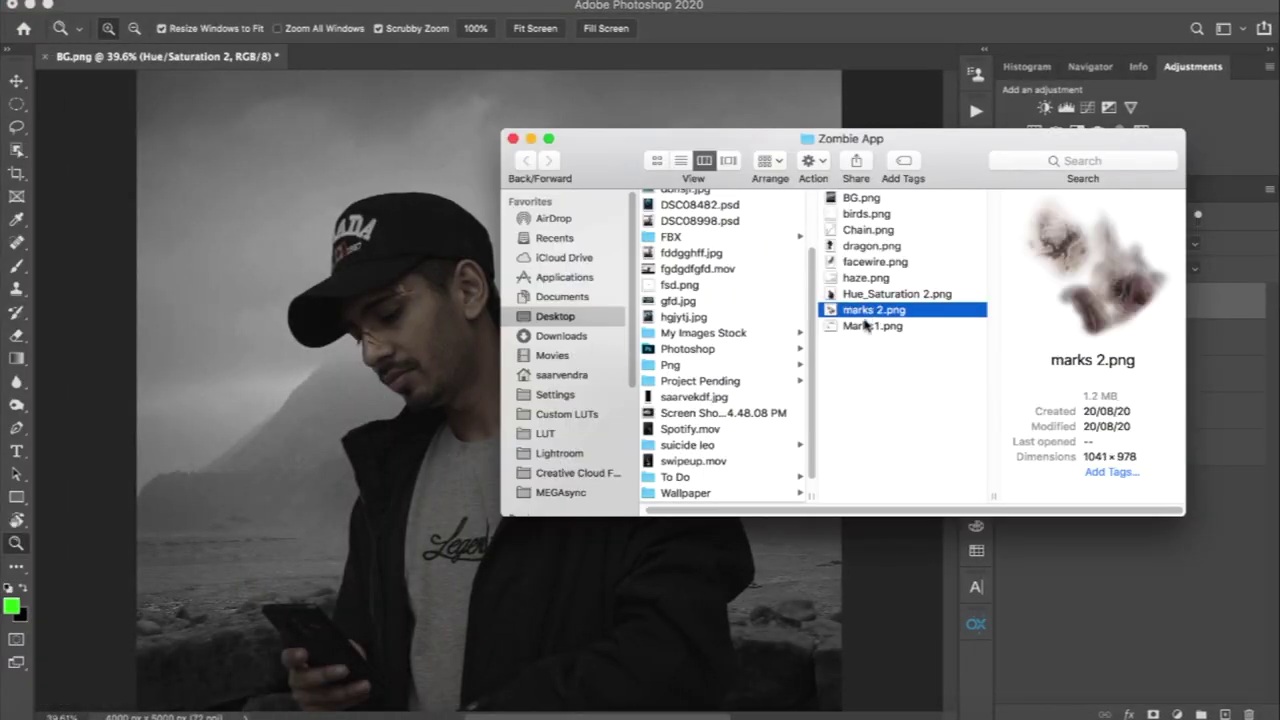
{"action": "left_click", "coordinate": [860, 310]}
{"action": "left_click_drag", "start_coordinate": [860, 265], "coordinate": [493, 385]}
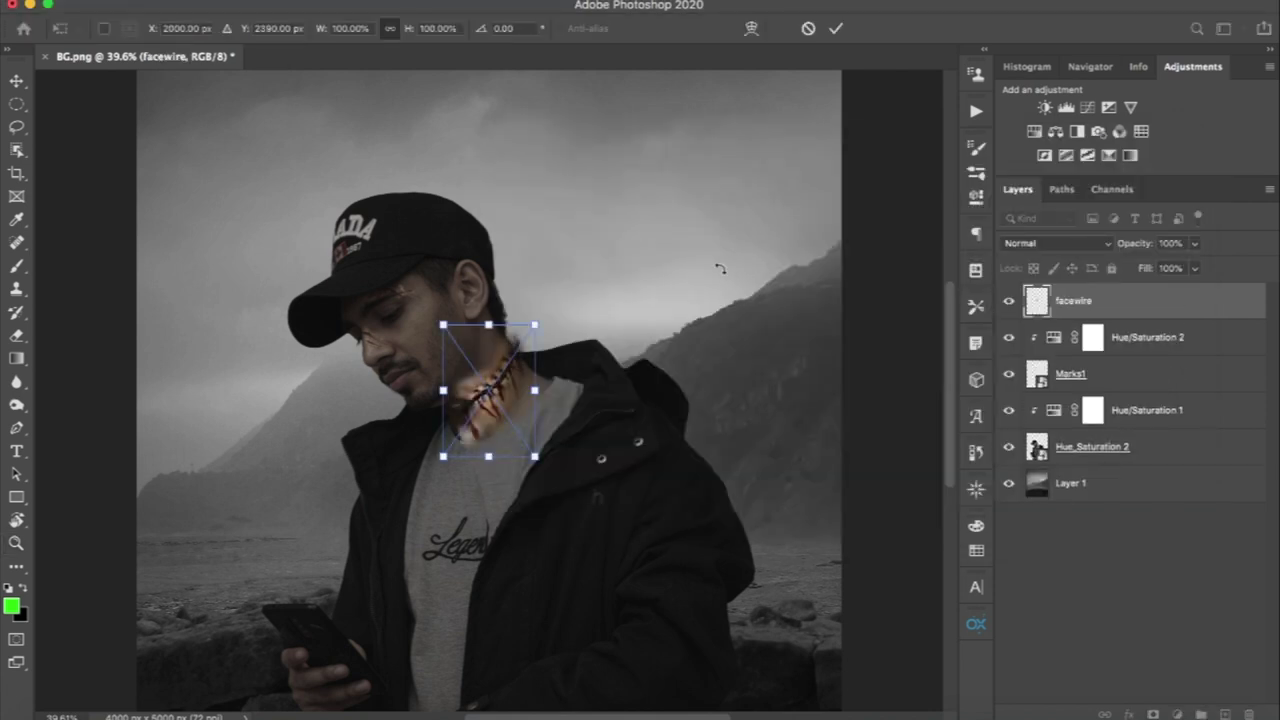
Commit facewire and place the marks 2 wounds down near the hand.
{"action": "left_click", "coordinate": [838, 29]}
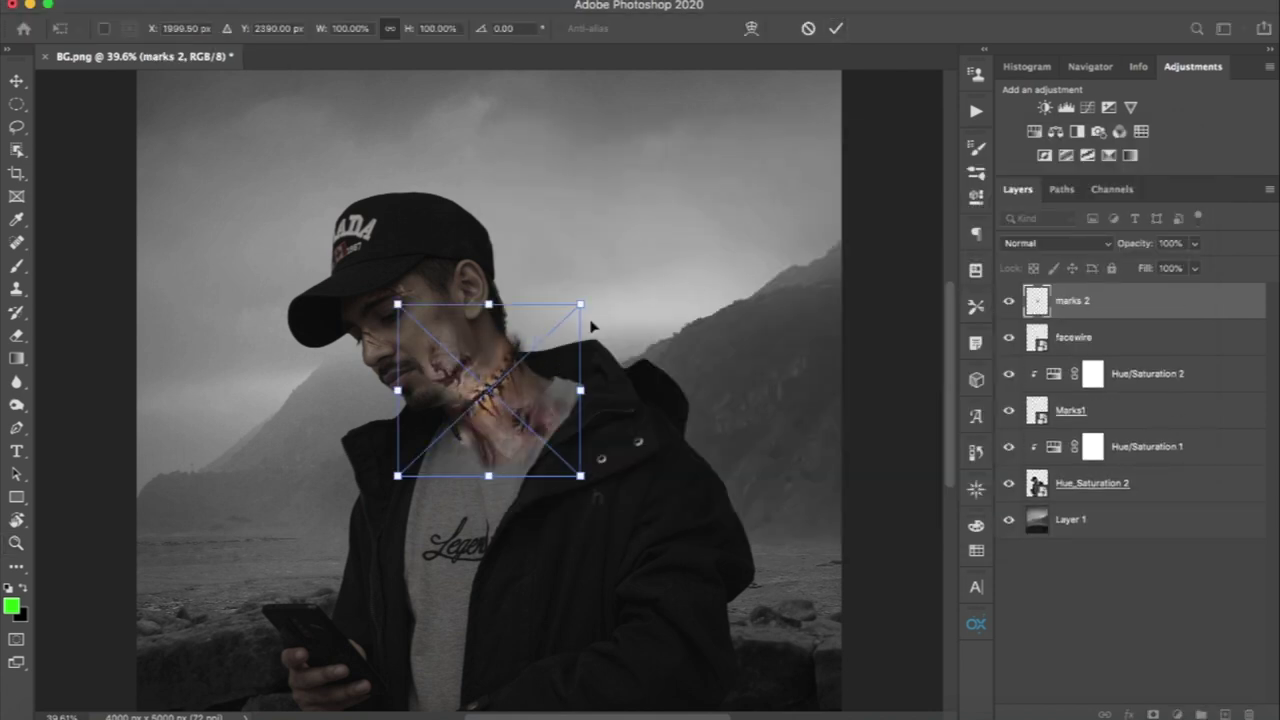
{"action": "left_click_drag", "start_coordinate": [536, 356], "coordinate": [389, 509]}
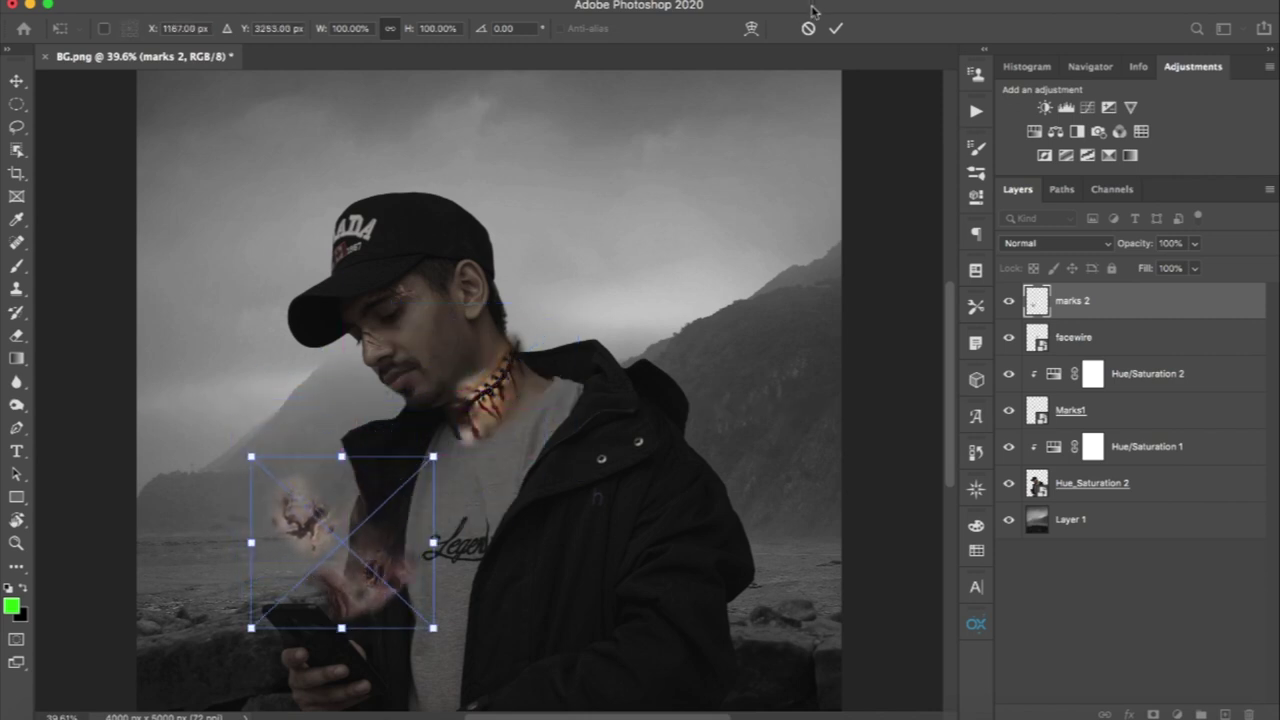
{"action": "left_click", "coordinate": [836, 28]}
{"action": "key", "text": "z"}
{"action": "mouse_move", "coordinate": [457, 280]}
{"action": "left_mouse_down"}
{"action": "mouse_move", "coordinate": [523, 337]}
{"action": "mouse_move", "coordinate": [573, 349]}
{"action": "left_mouse_up"}
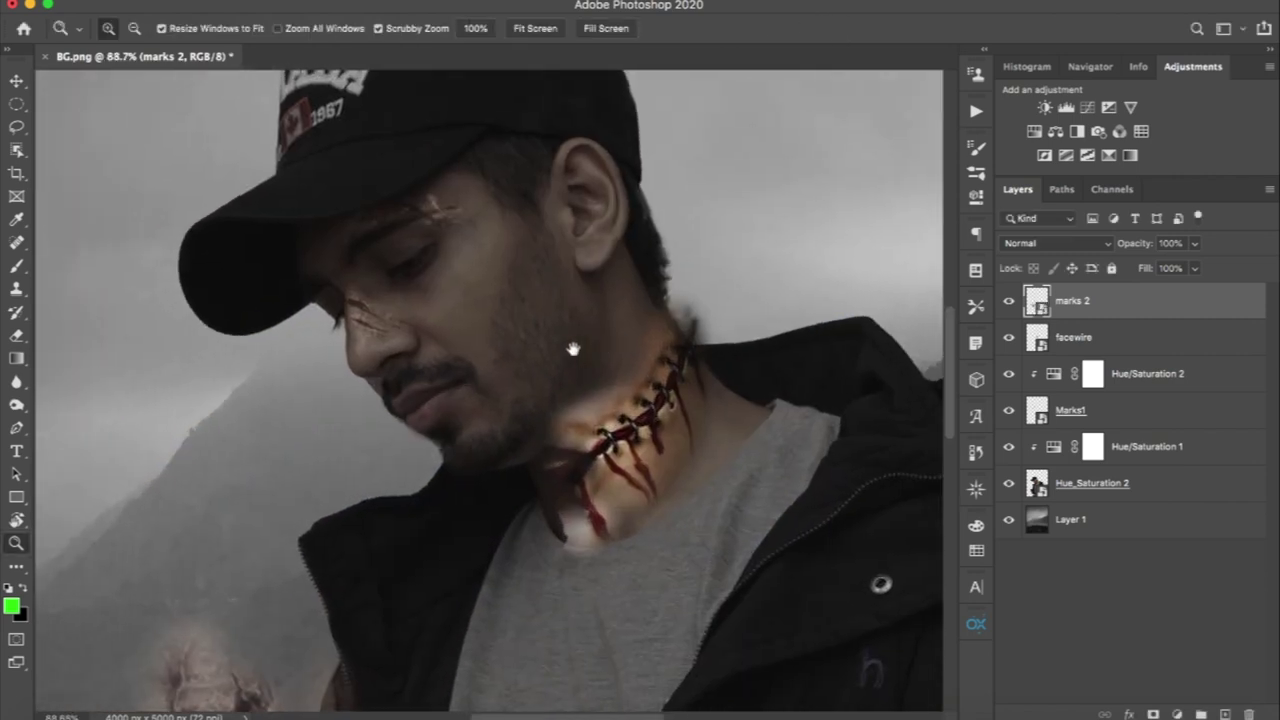
Move the facewire stitches up onto the cheek wound.
{"action": "key", "text": "v"}
{"action": "mouse_move", "coordinate": [668, 420]}
{"action": "left_mouse_down"}
{"action": "mouse_move", "coordinate": [561, 323]}
{"action": "mouse_move", "coordinate": [487, 345]}
{"action": "left_mouse_up"}
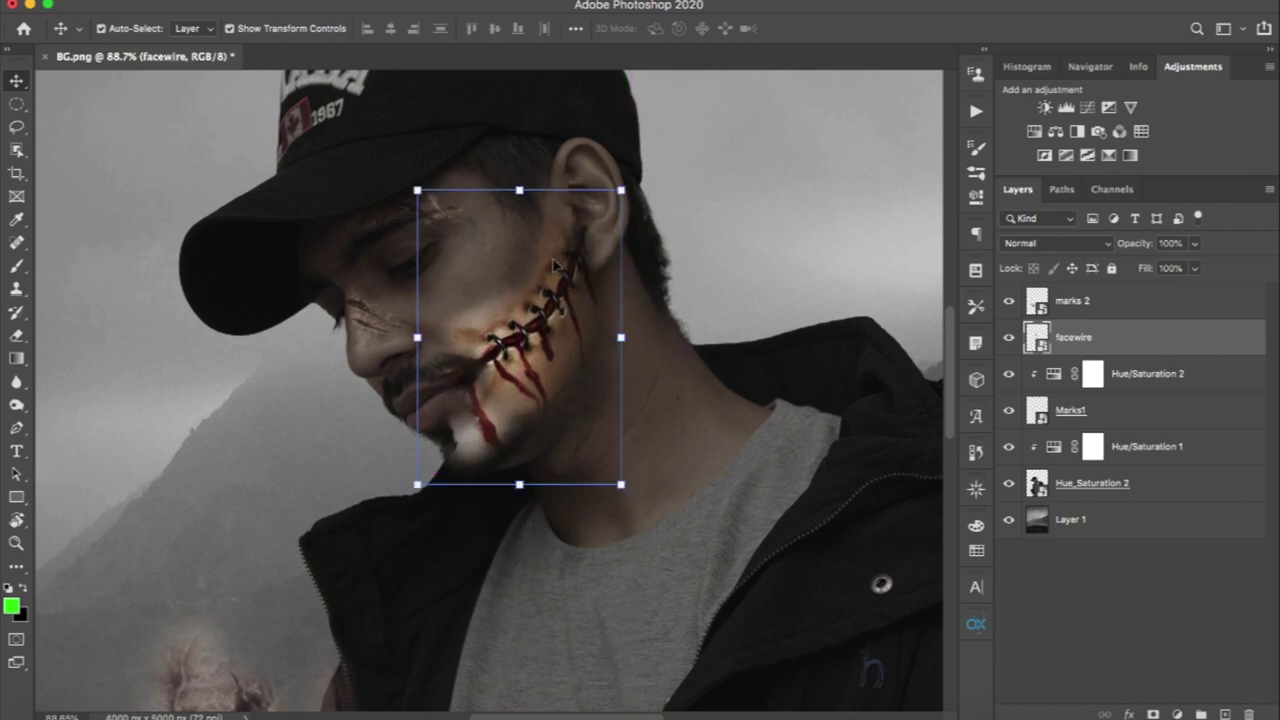
{"action": "left_click", "coordinate": [705, 230]}
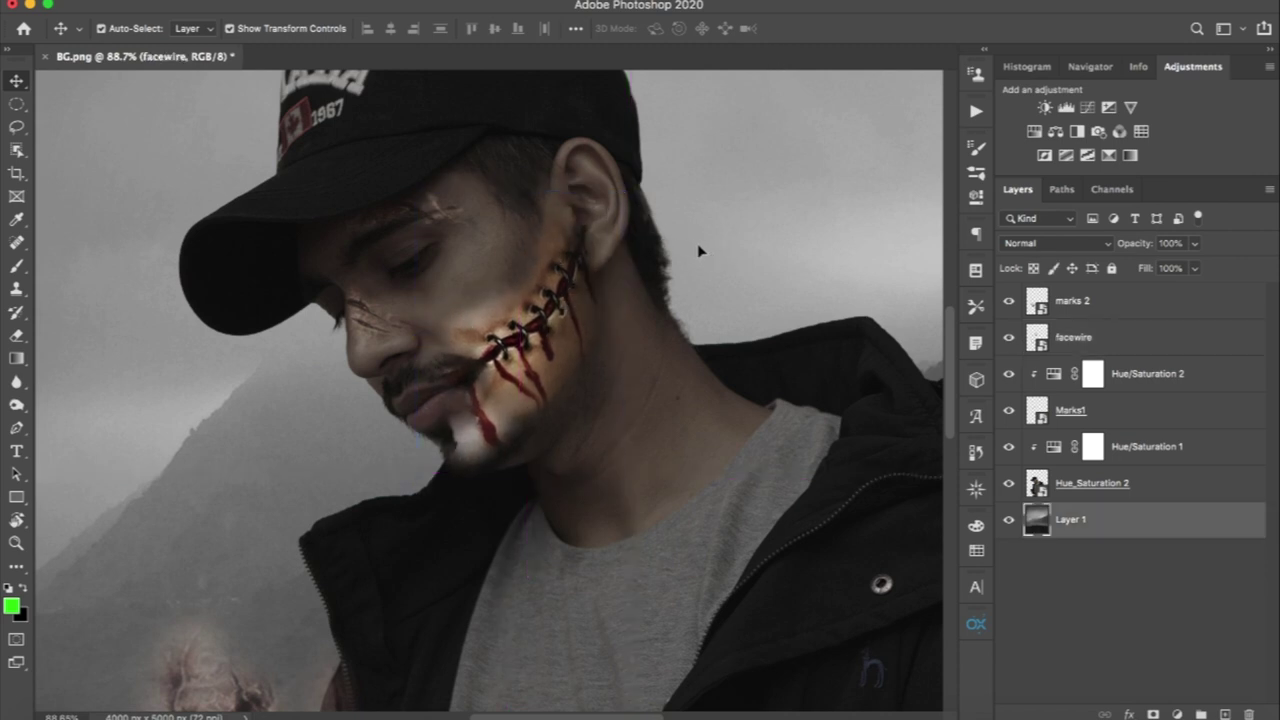
{"action": "key", "text": "z"}
{"action": "left_click_drag", "start_coordinate": [533, 310], "coordinate": [573, 315]}
{"action": "key", "text": "v"}
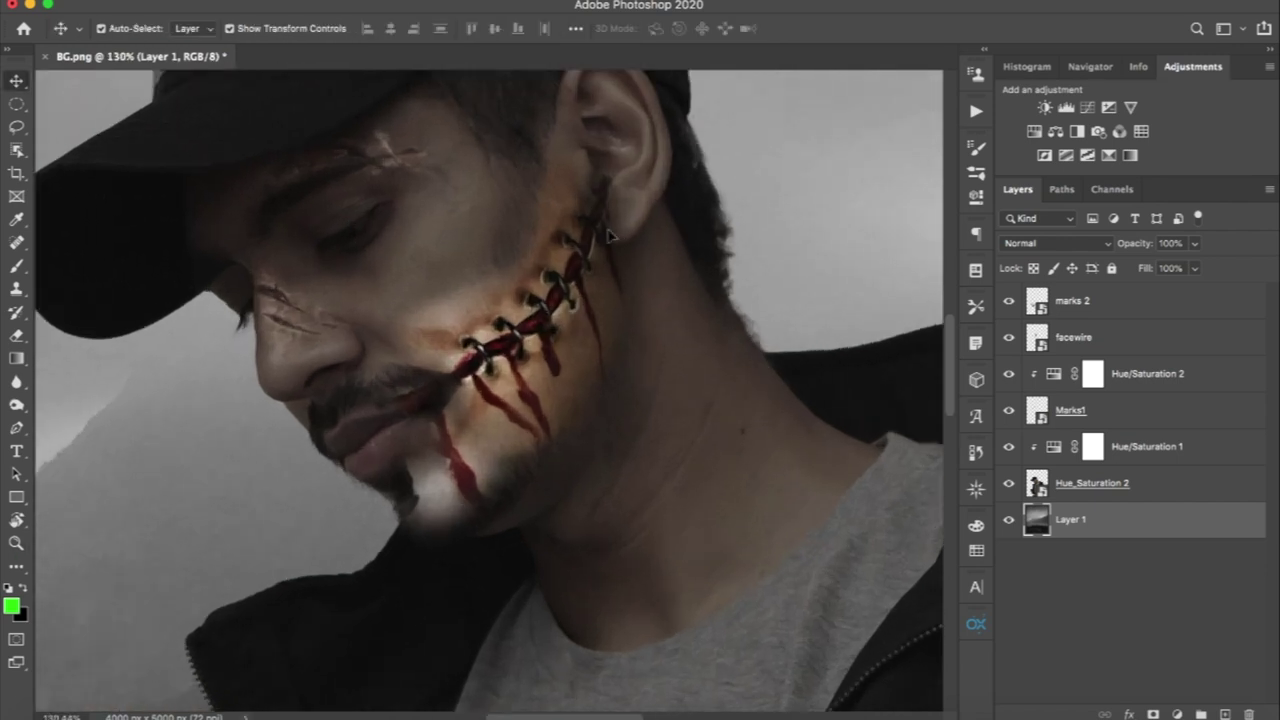
{"action": "mouse_move", "coordinate": [569, 256]}
{"action": "left_mouse_down"}
{"action": "mouse_move", "coordinate": [563, 278]}
{"action": "mouse_move", "coordinate": [588, 250]}
{"action": "left_mouse_up"}
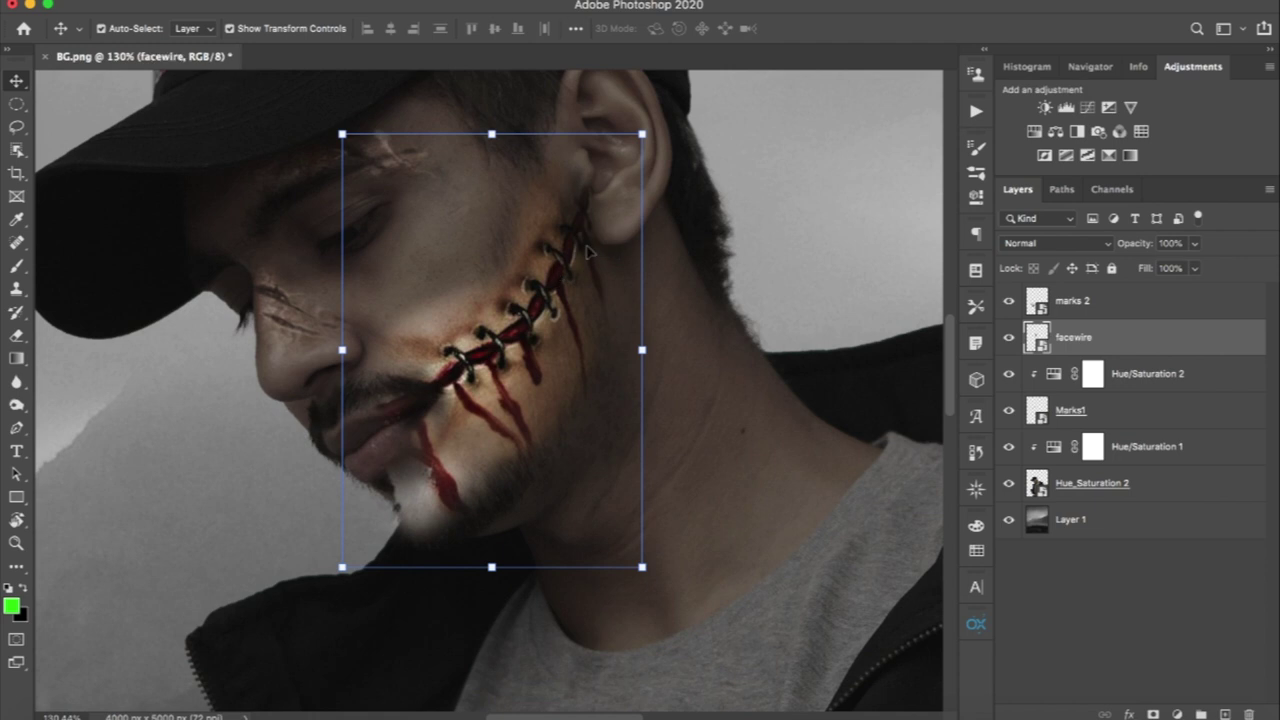
Blend the facewire stitches in Hard Light and dismiss the rasterize prompt.
{"action": "left_click", "coordinate": [1072, 246]}
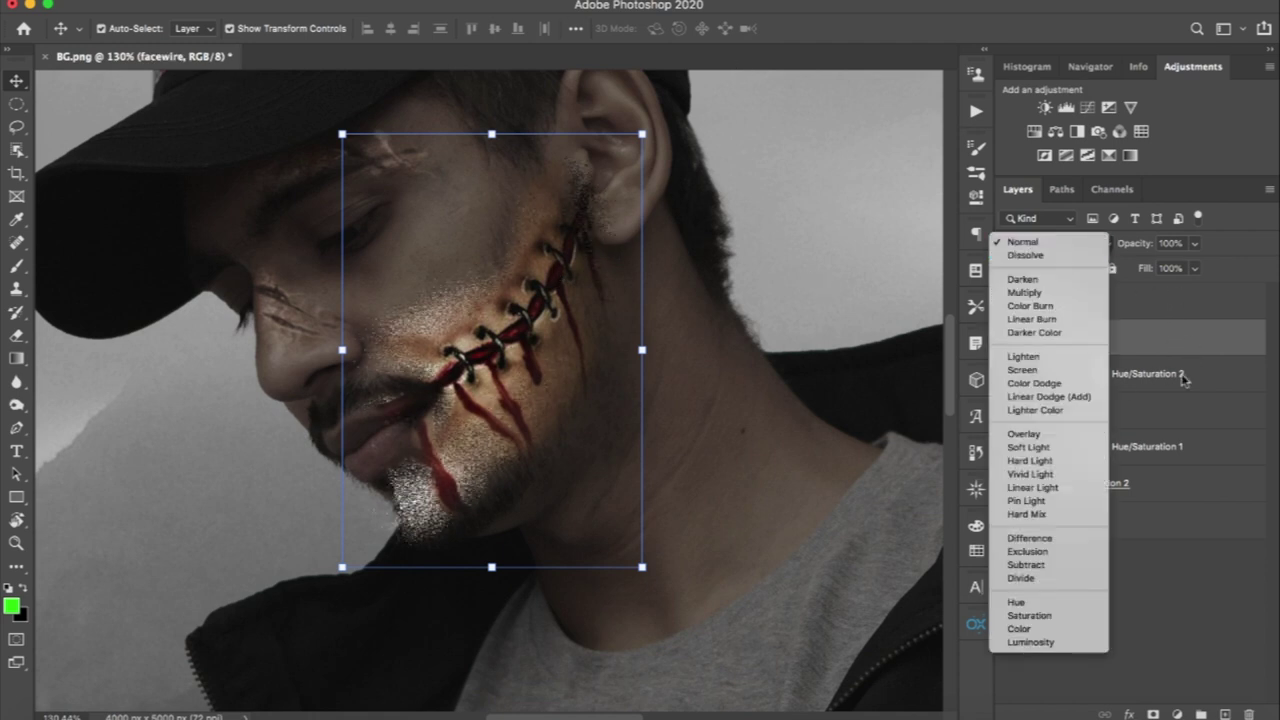
{"action": "left_click", "coordinate": [1050, 461]}
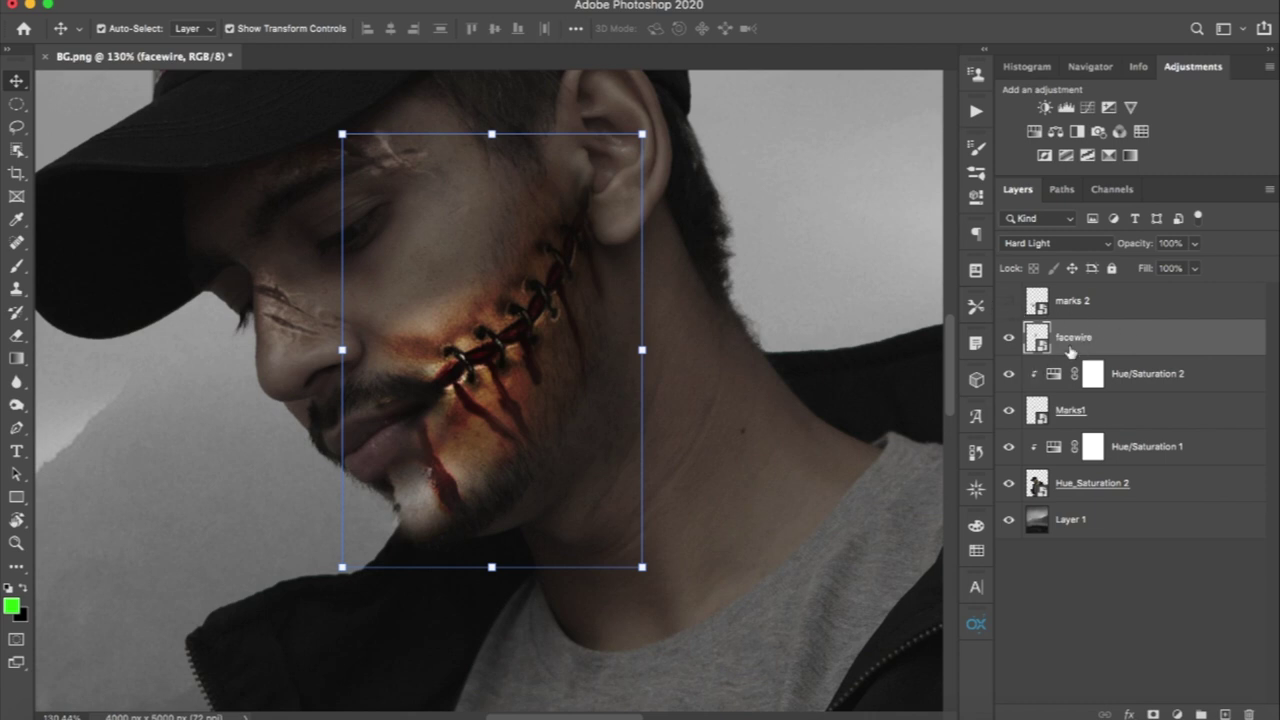
{"action": "key", "text": "b"}
{"action": "left_click", "coordinate": [674, 344]}
Clip a Hue/Saturation layer to facewire at Saturation -77, Lightness -12, then select facewire.
{"action": "left_click", "coordinate": [766, 251]}
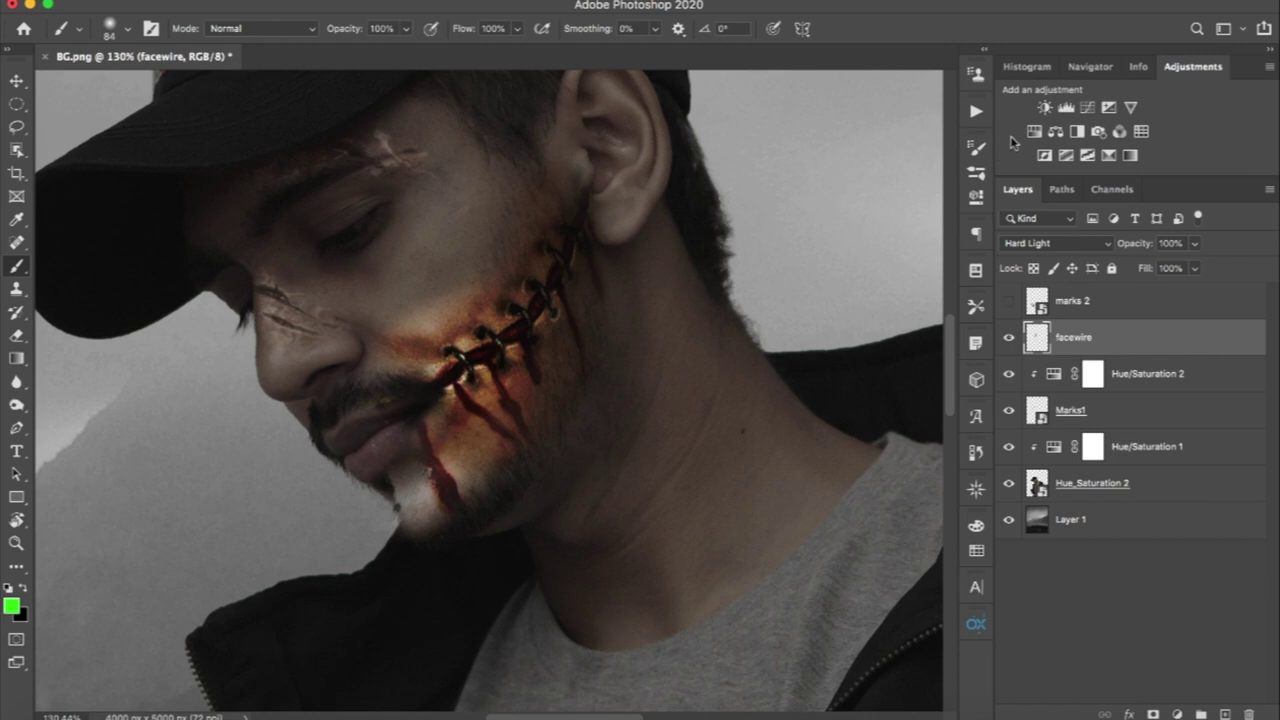
{"action": "left_click", "coordinate": [1035, 131]}
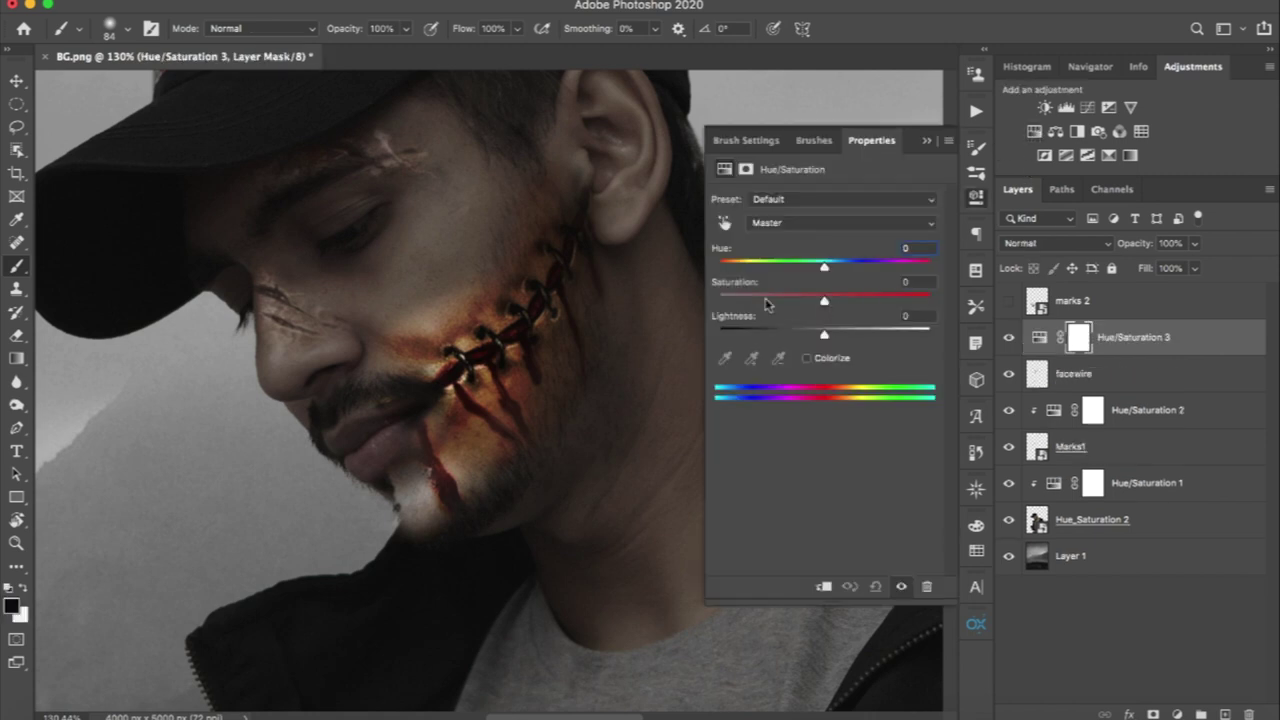
{"action": "left_click_drag", "start_coordinate": [824, 301], "coordinate": [789, 301]}
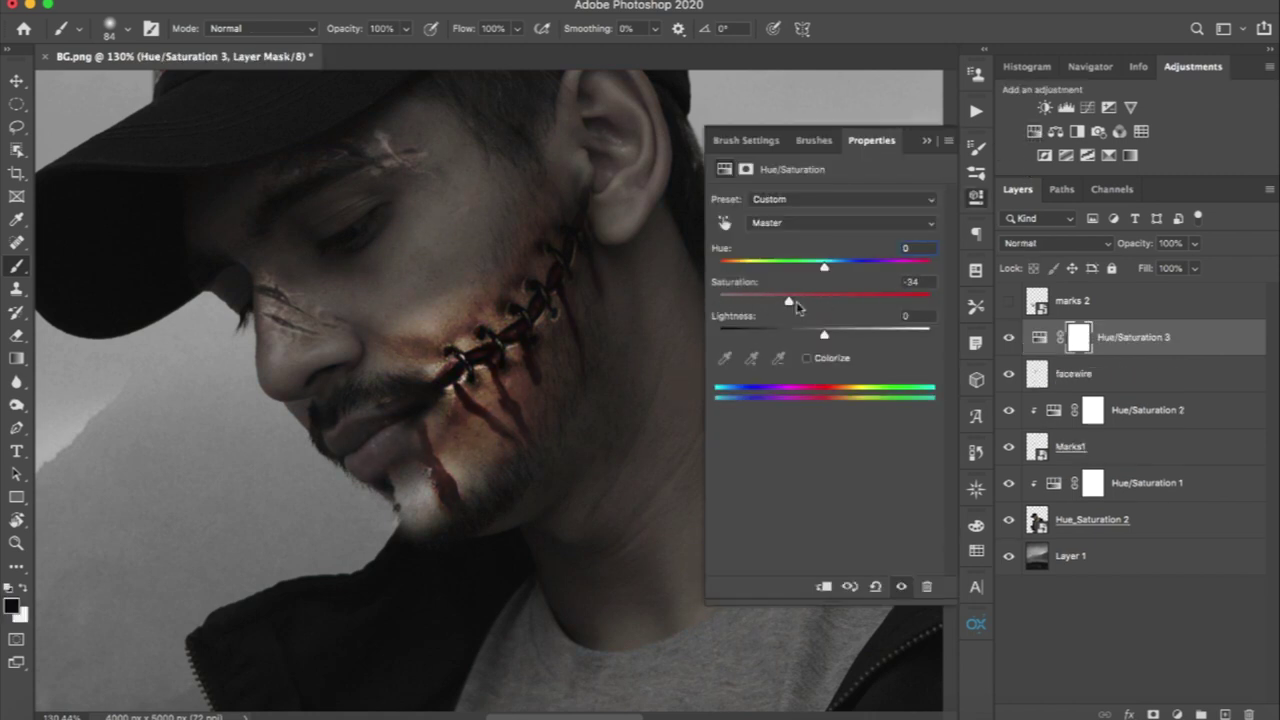
{"action": "left_click", "coordinate": [1092, 349], "text": "alt"}
{"action": "left_click_drag", "start_coordinate": [789, 301], "coordinate": [742, 300]}
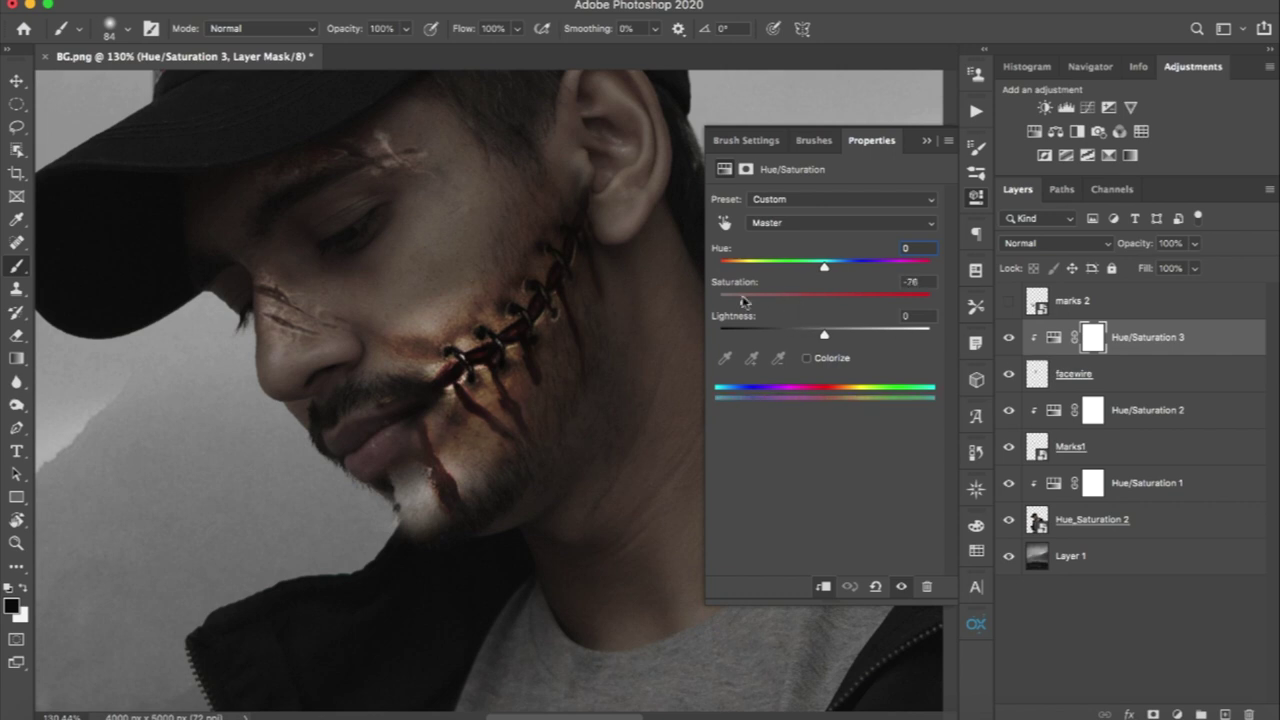
{"action": "left_click_drag", "start_coordinate": [824, 335], "coordinate": [828, 337]}
{"action": "left_click_drag", "start_coordinate": [833, 337], "coordinate": [812, 337]}
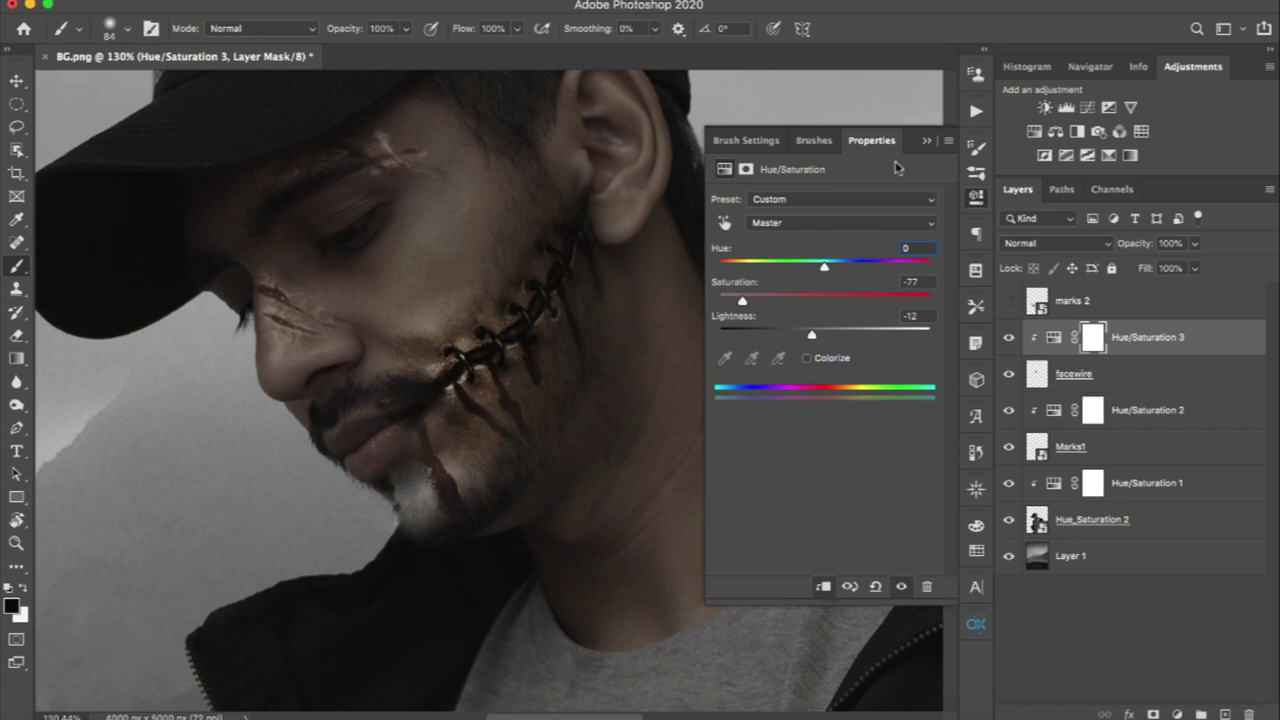
{"action": "left_click", "coordinate": [925, 143]}
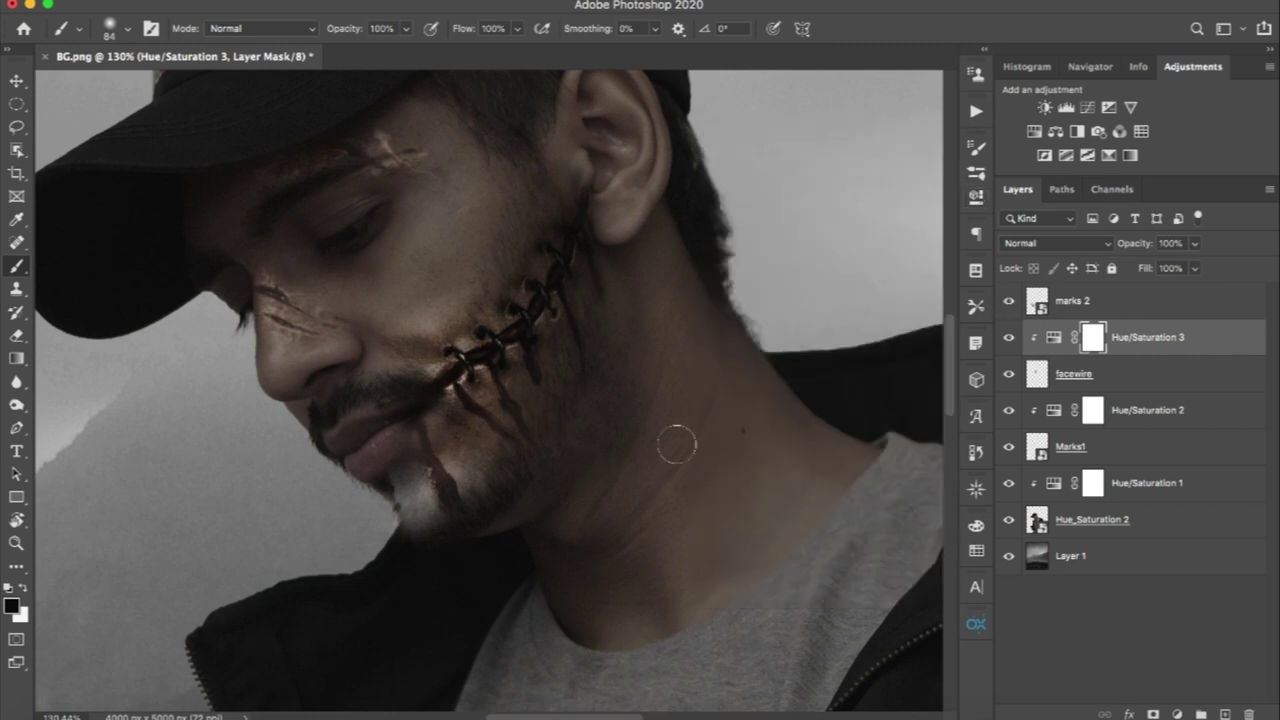
{"action": "left_click_drag", "start_coordinate": [669, 457], "coordinate": [631, 503]}
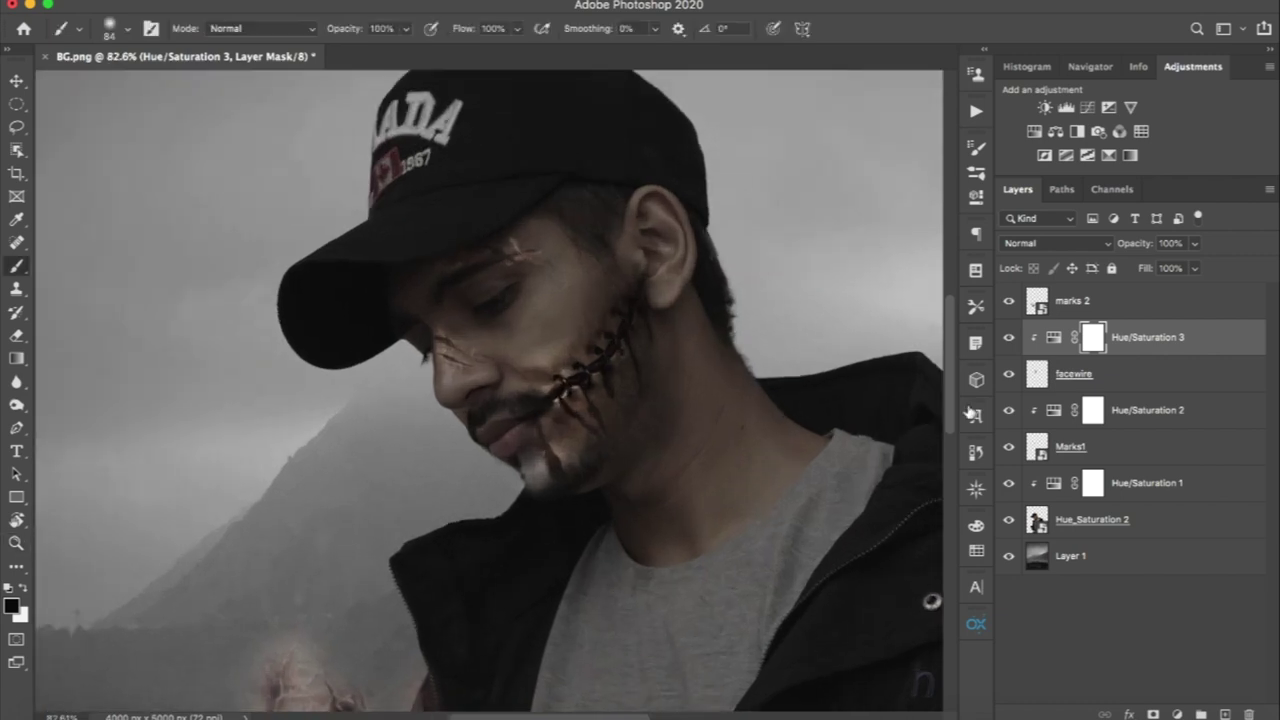
{"action": "left_click", "coordinate": [1082, 375]}
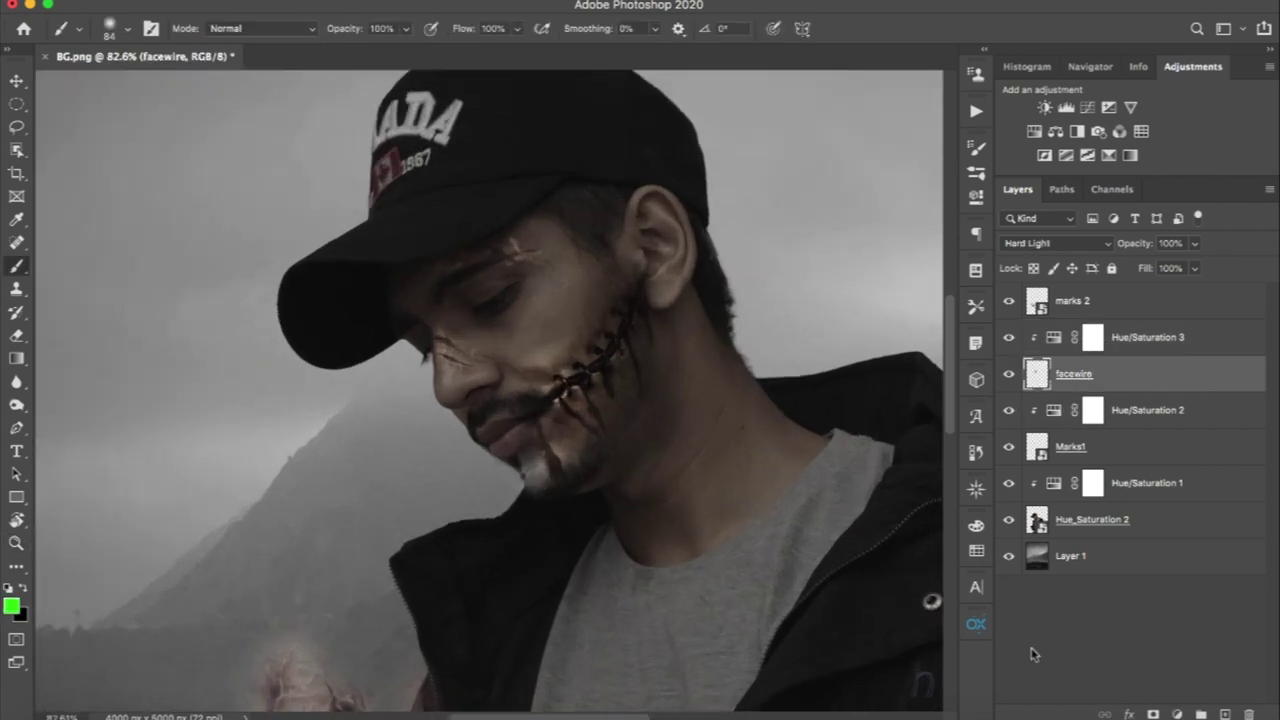
Mask out the pale wire end below the lip and move marks 2 onto the neck.
{"action": "left_click", "coordinate": [1150, 714]}
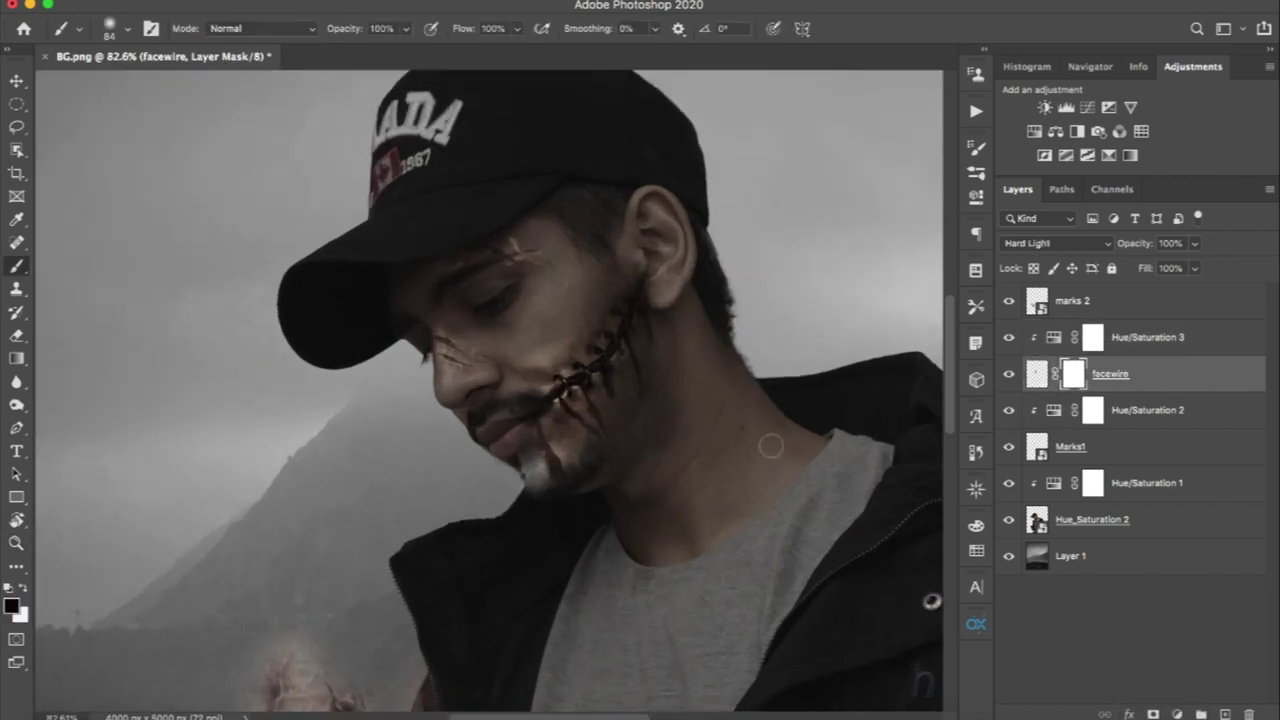
{"action": "left_click_drag", "start_coordinate": [556, 464], "coordinate": [537, 498]}
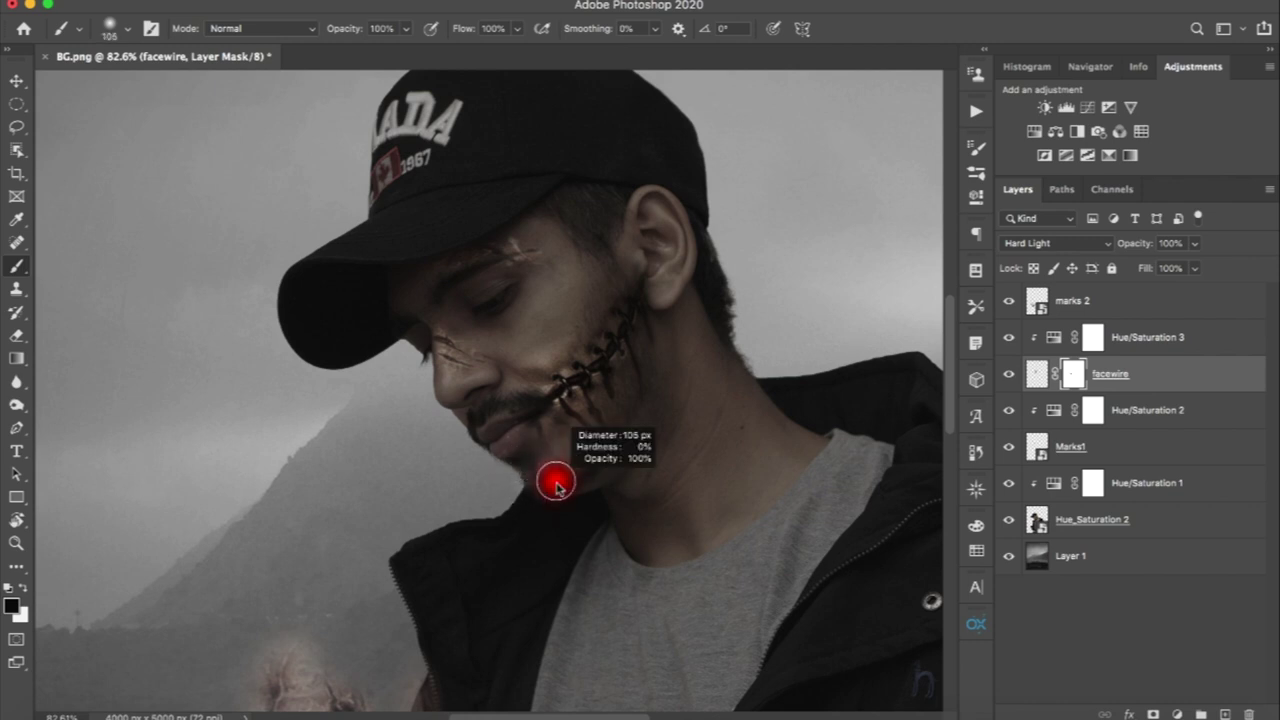
{"action": "key", "text": "z"}
{"action": "mouse_move", "coordinate": [668, 495]}
{"action": "left_mouse_down"}
{"action": "mouse_move", "coordinate": [606, 531]}
{"action": "mouse_move", "coordinate": [529, 459]}
{"action": "left_mouse_up"}
{"action": "key", "text": "b"}
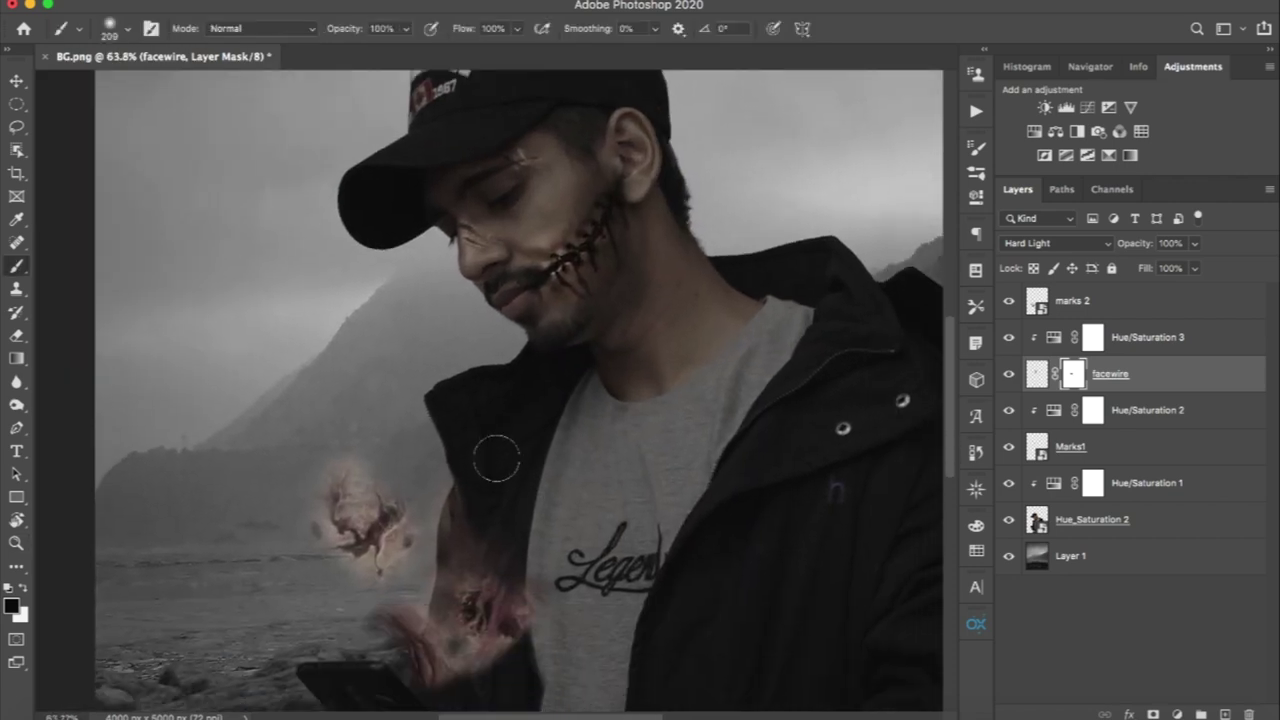
{"action": "key", "text": "v"}
{"action": "left_click_drag", "start_coordinate": [435, 515], "coordinate": [586, 258]}
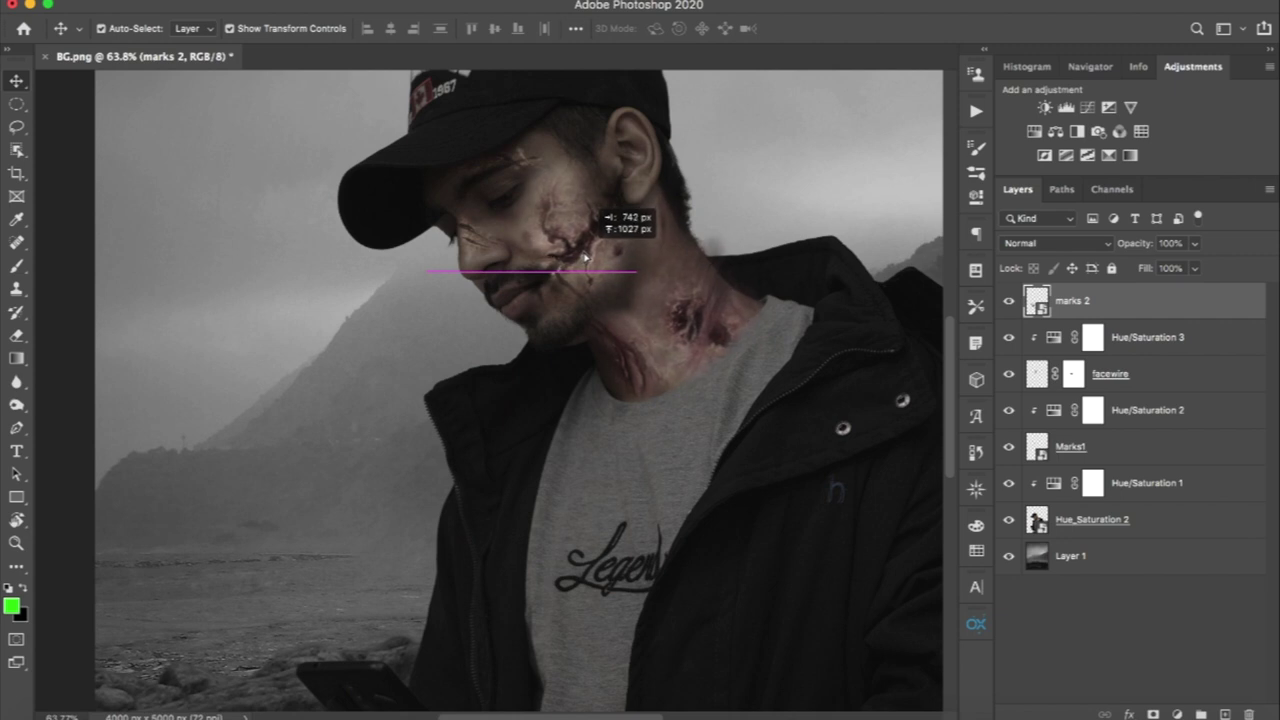
Nudge the marks 2 wounds into place and blend them in Hard Light.
{"action": "left_click_drag", "start_coordinate": [586, 258], "coordinate": [589, 260]}
{"action": "left_click", "coordinate": [1058, 243]}
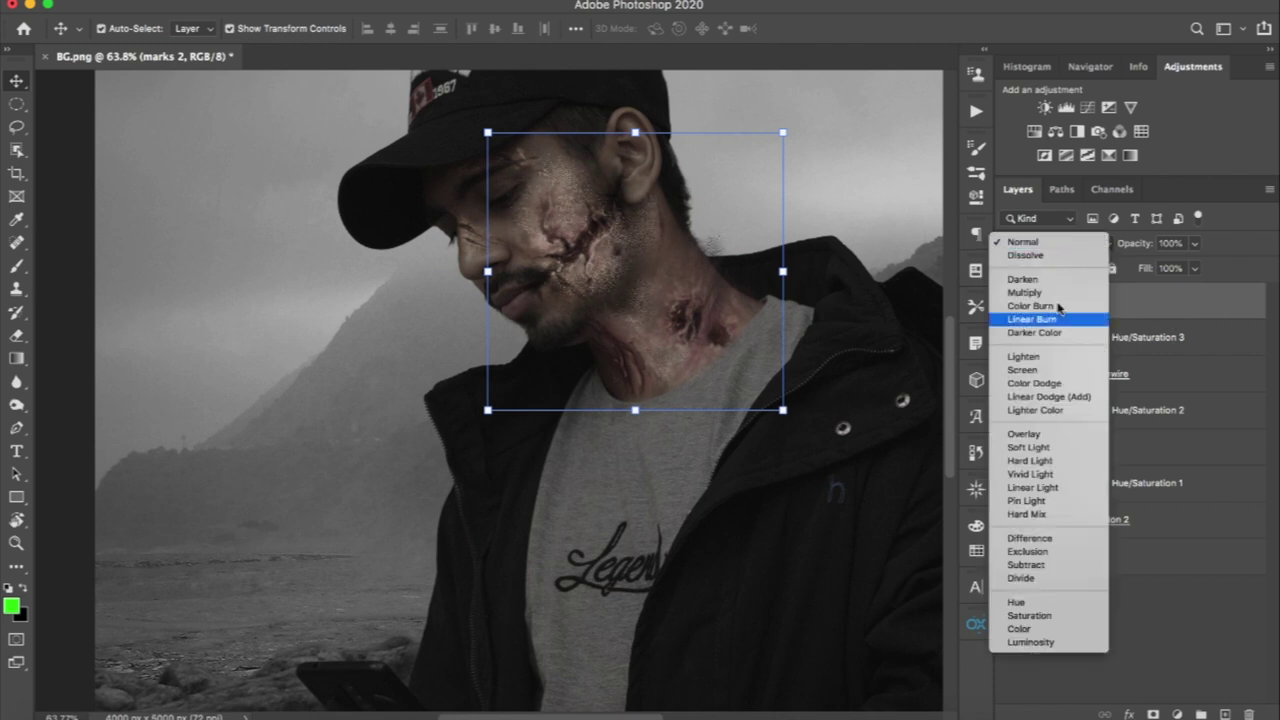
{"action": "left_click", "coordinate": [1030, 461]}
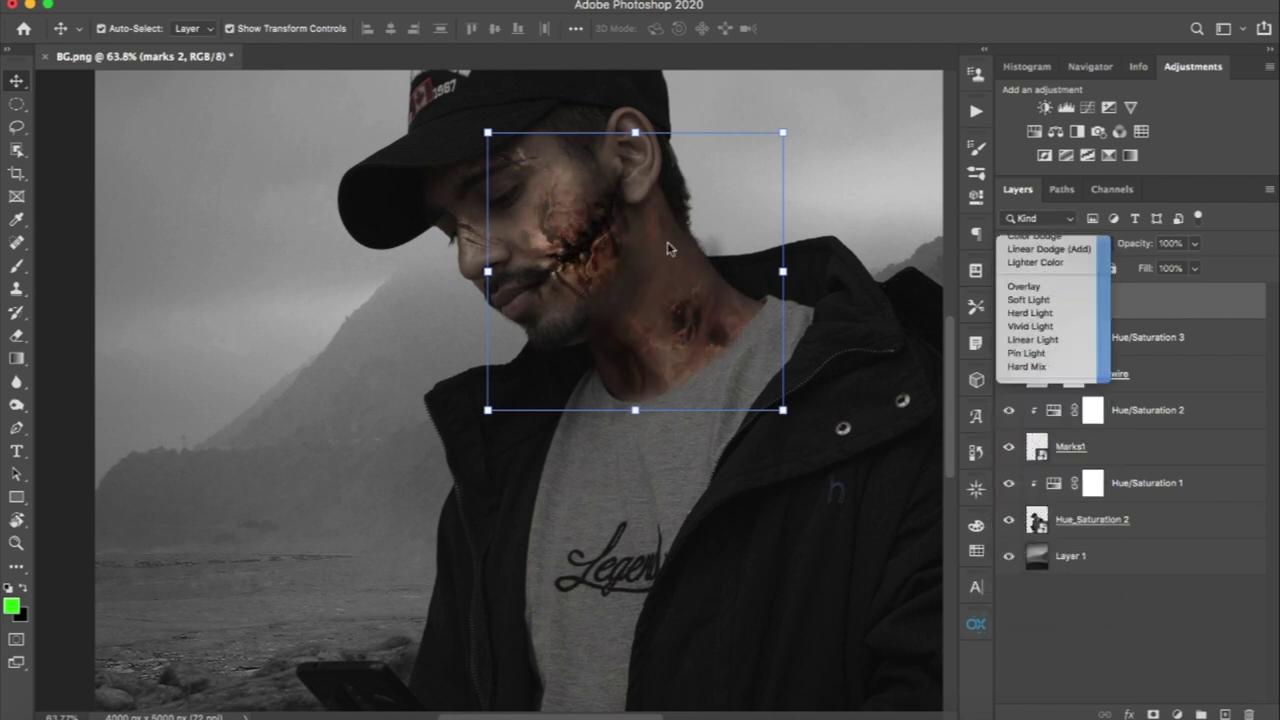
{"action": "left_click_drag", "start_coordinate": [586, 214], "coordinate": [810, 289]}
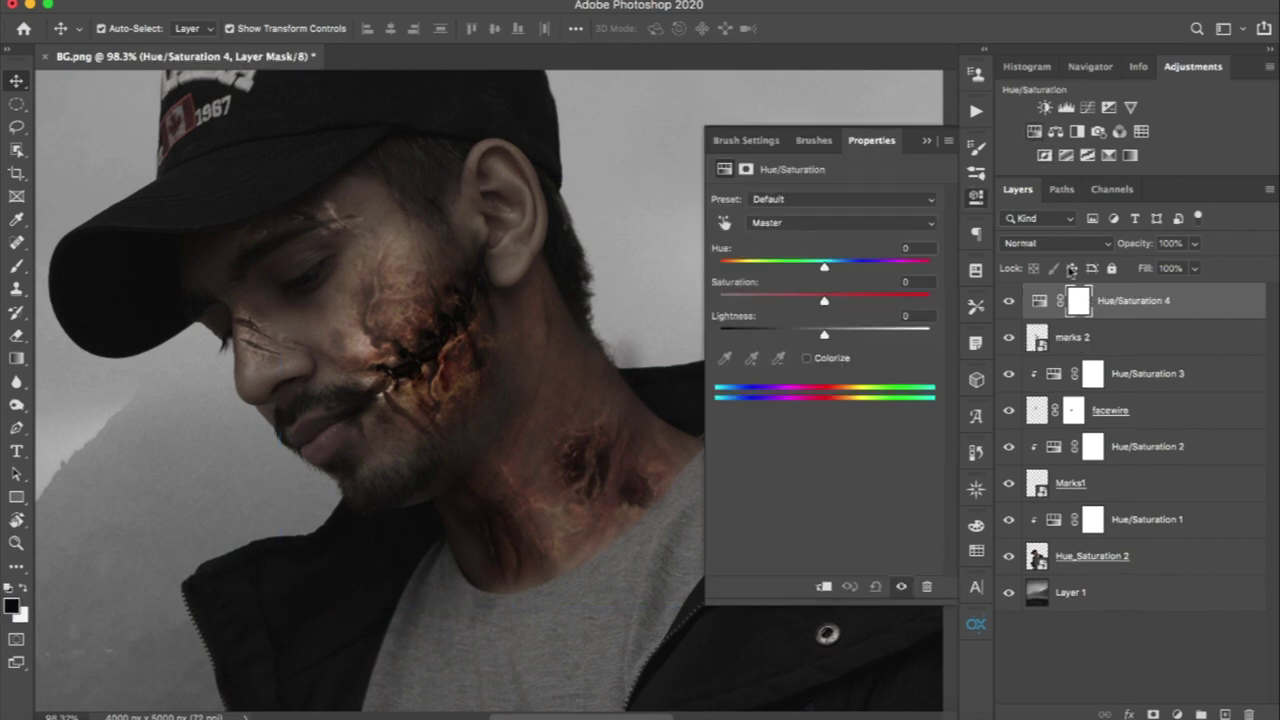
Clip a Hue/Saturation layer to marks 2 with Saturation -27.
{"action": "left_click", "coordinate": [1035, 131]}
{"action": "left_click", "coordinate": [1097, 313], "text": "alt"}
{"action": "mouse_move", "coordinate": [824, 300]}
{"action": "left_mouse_down"}
{"action": "mouse_move", "coordinate": [753, 300]}
{"action": "mouse_move", "coordinate": [790, 302]}
{"action": "mouse_move", "coordinate": [800, 335]}
{"action": "mouse_move", "coordinate": [825, 343]}
{"action": "left_mouse_up"}
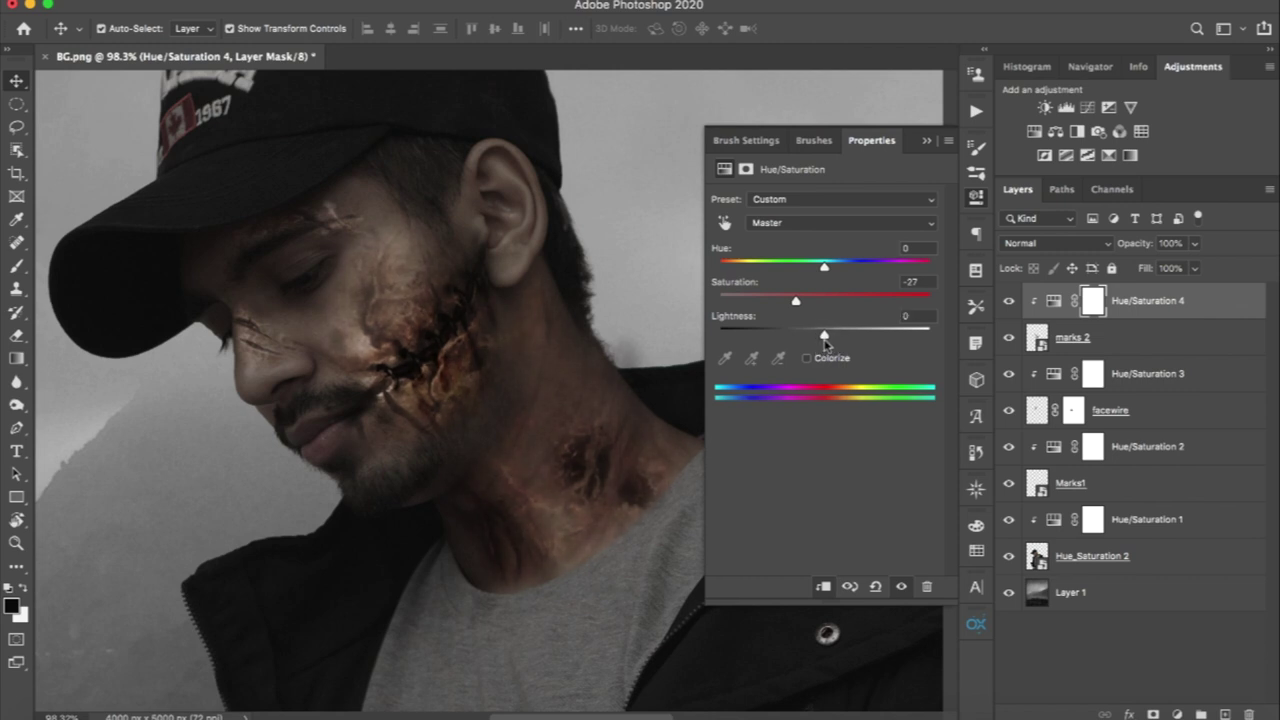
Zoom in and out around the portrait to inspect the muted wounds.
{"action": "left_click", "coordinate": [927, 141]}
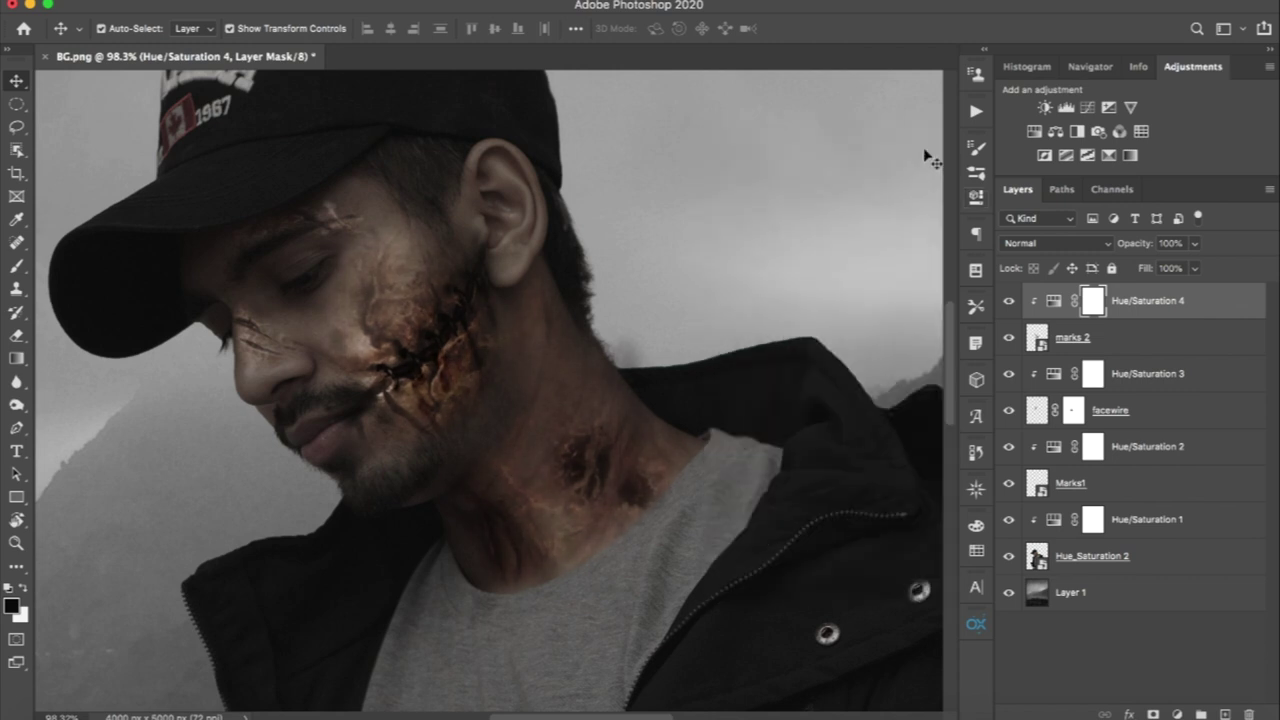
{"action": "key", "text": "z"}
{"action": "scroll", "coordinate": [450, 500], "scroll_direction": "down", "scroll_amount": 6}
{"action": "scroll", "coordinate": [480, 475], "scroll_direction": "up", "scroll_amount": 2}
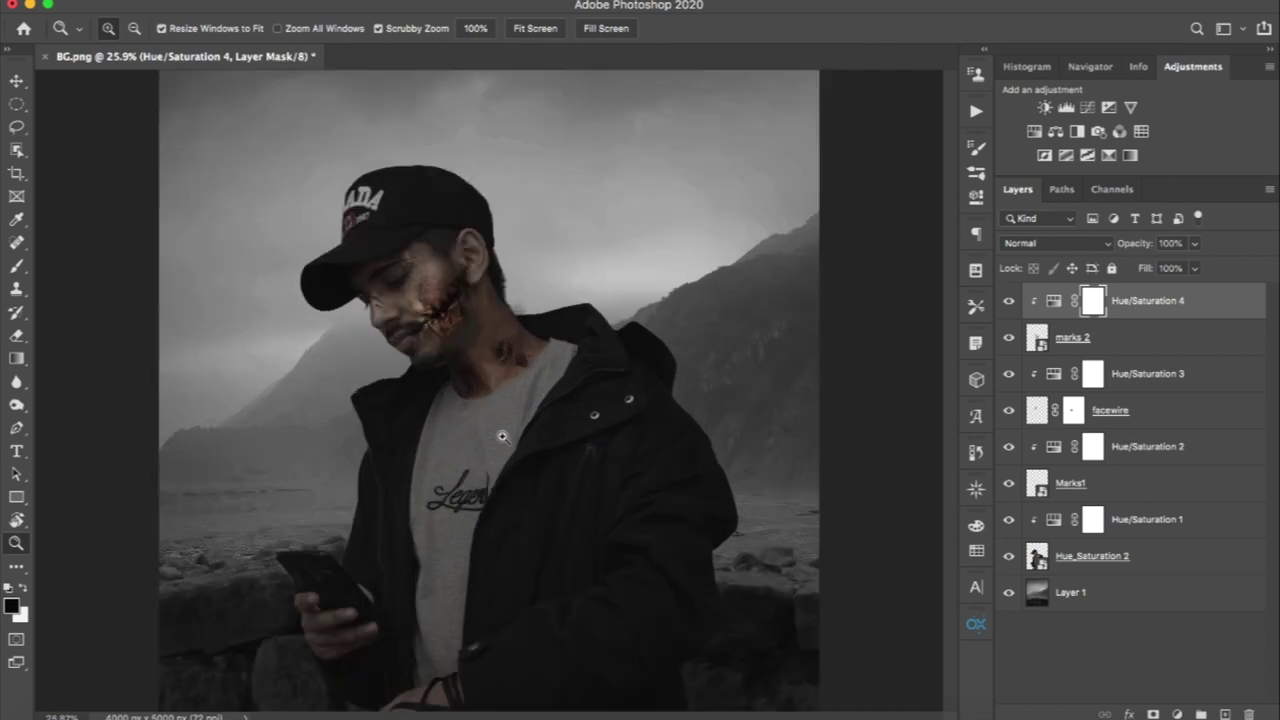
{"action": "scroll", "coordinate": [455, 430], "scroll_direction": "up", "scroll_amount": 2}
{"action": "scroll", "coordinate": [460, 400], "scroll_direction": "up", "scroll_amount": 2}
{"action": "scroll", "coordinate": [505, 300], "scroll_direction": "up", "scroll_amount": 6}
{"action": "scroll", "coordinate": [509, 287], "scroll_direction": "down", "scroll_amount": 5}
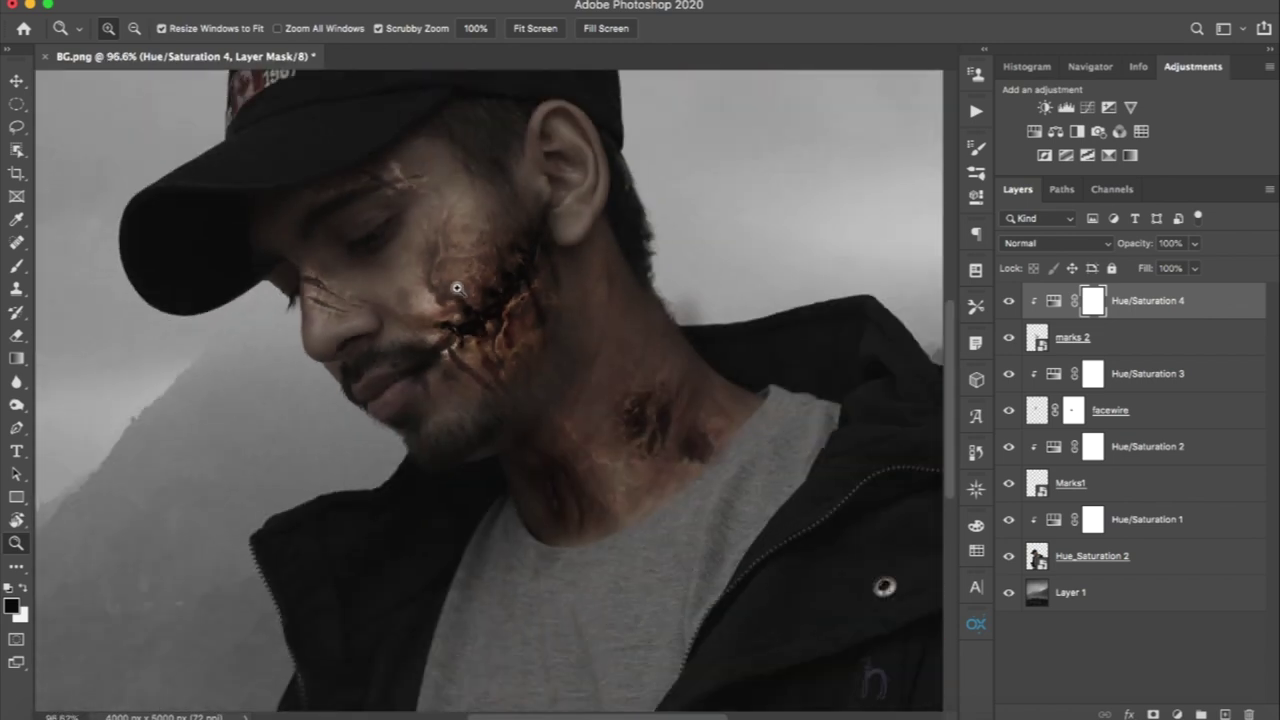
{"action": "scroll", "coordinate": [611, 455], "scroll_direction": "down", "scroll_amount": 3}
{"action": "scroll", "coordinate": [515, 399], "scroll_direction": "up", "scroll_amount": 1}
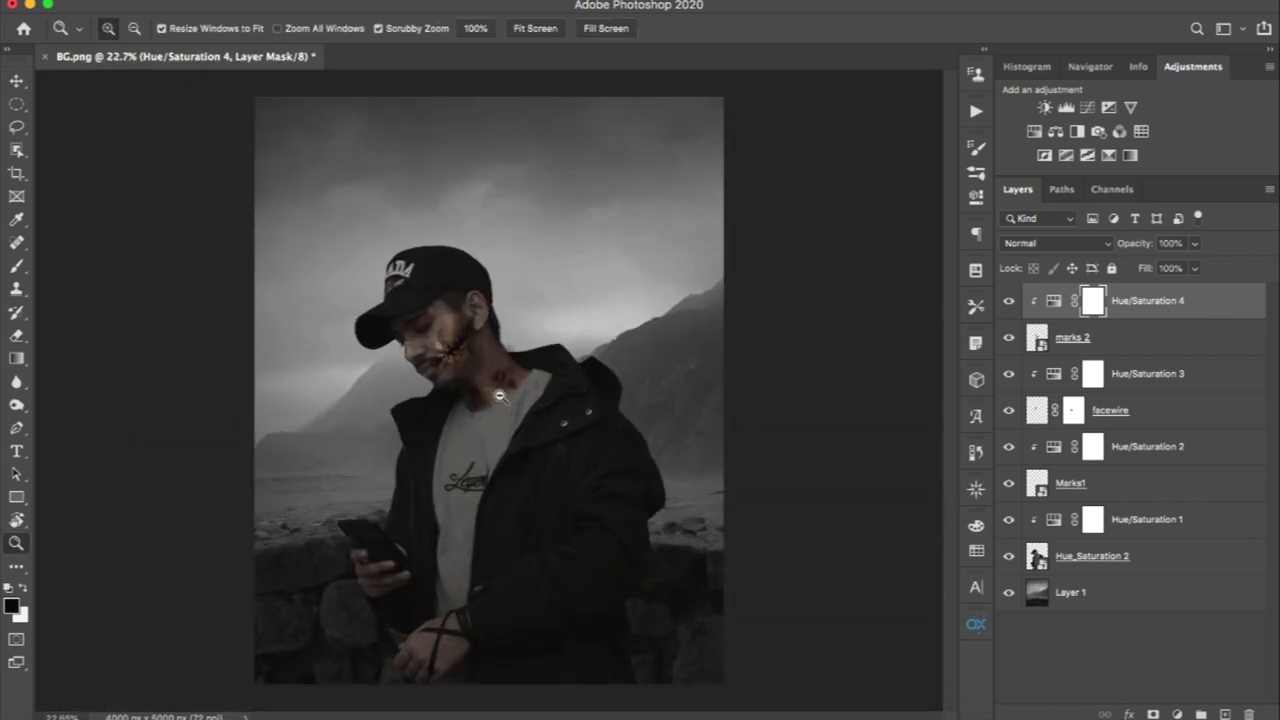
{"action": "scroll", "coordinate": [540, 353], "scroll_direction": "up", "scroll_amount": 2}
{"action": "scroll", "coordinate": [390, 304], "scroll_direction": "up", "scroll_amount": 3}
{"action": "scroll", "coordinate": [390, 304], "scroll_direction": "up", "scroll_amount": 4}
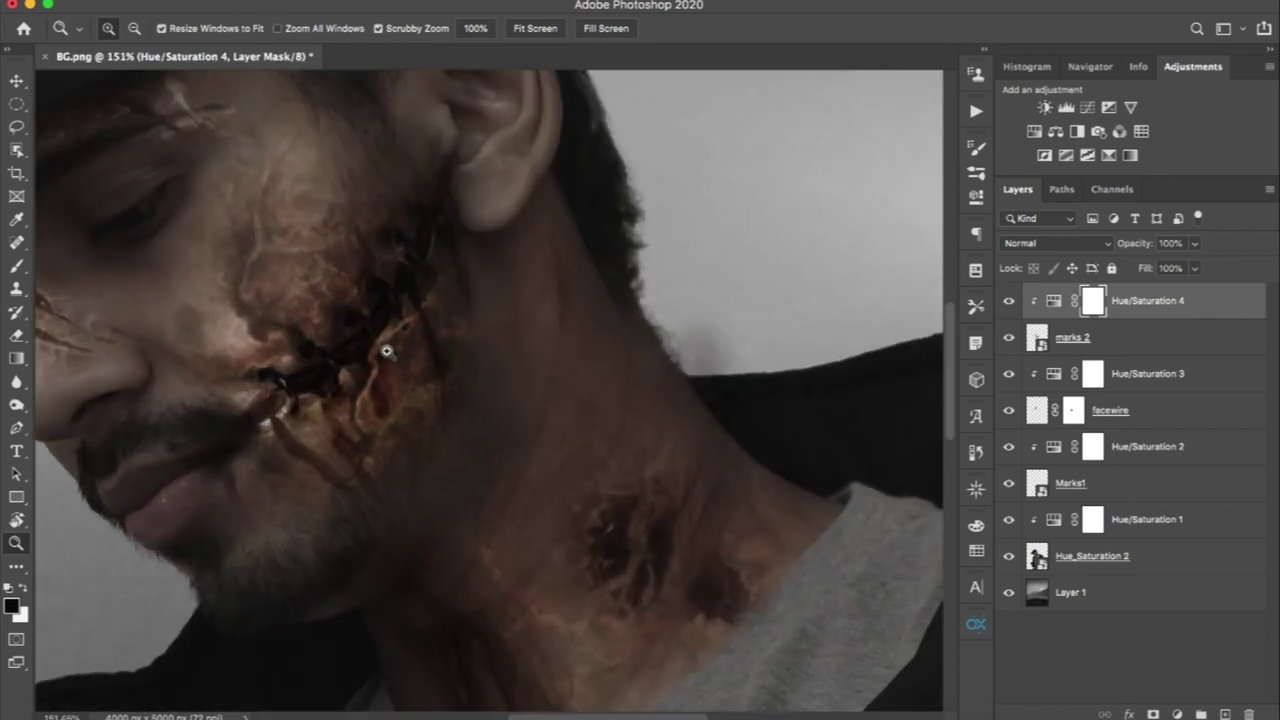
{"action": "key", "text": "v"}
{"action": "scroll", "coordinate": [457, 363], "scroll_direction": "up", "scroll_amount": 1}
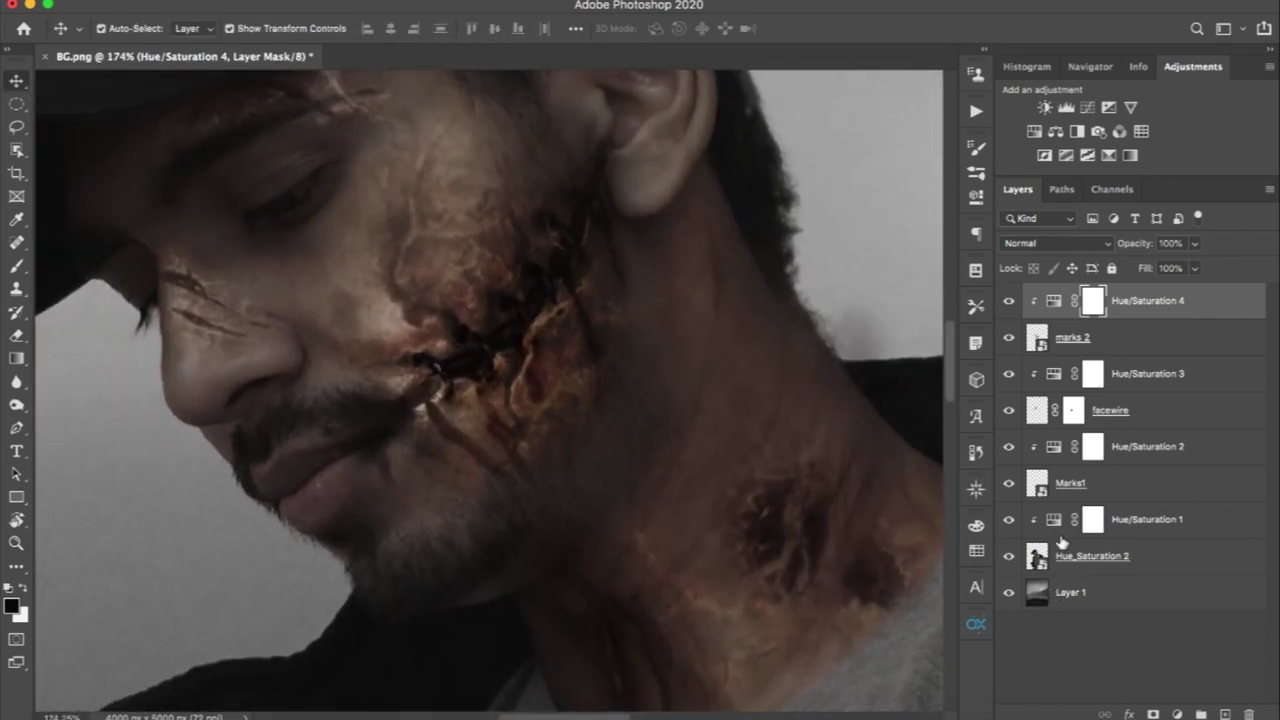
Raise Hue/Saturation 1's Lightness to -17.
{"action": "double_click", "coordinate": [1054, 520]}
{"action": "left_click_drag", "start_coordinate": [800, 337], "coordinate": [813, 327]}
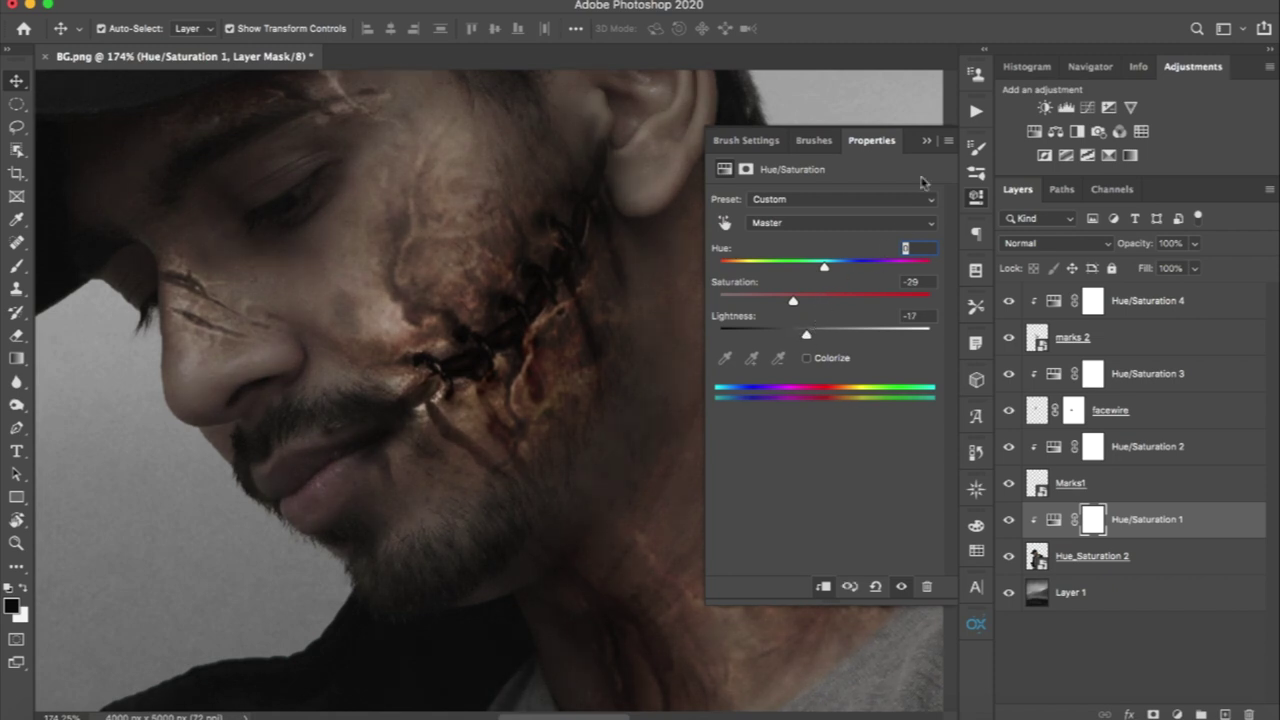
{"action": "left_click", "coordinate": [926, 140]}
Zoom out and reveal the desktop to reach the Zombie App folder.
{"action": "key", "text": "z"}
{"action": "scroll", "coordinate": [706, 460], "scroll_direction": "down", "scroll_amount": 5}
{"action": "scroll", "coordinate": [700, 423], "scroll_direction": "down", "scroll_amount": 3}
{"action": "scroll", "coordinate": [706, 492], "scroll_direction": "down", "scroll_amount": 1}
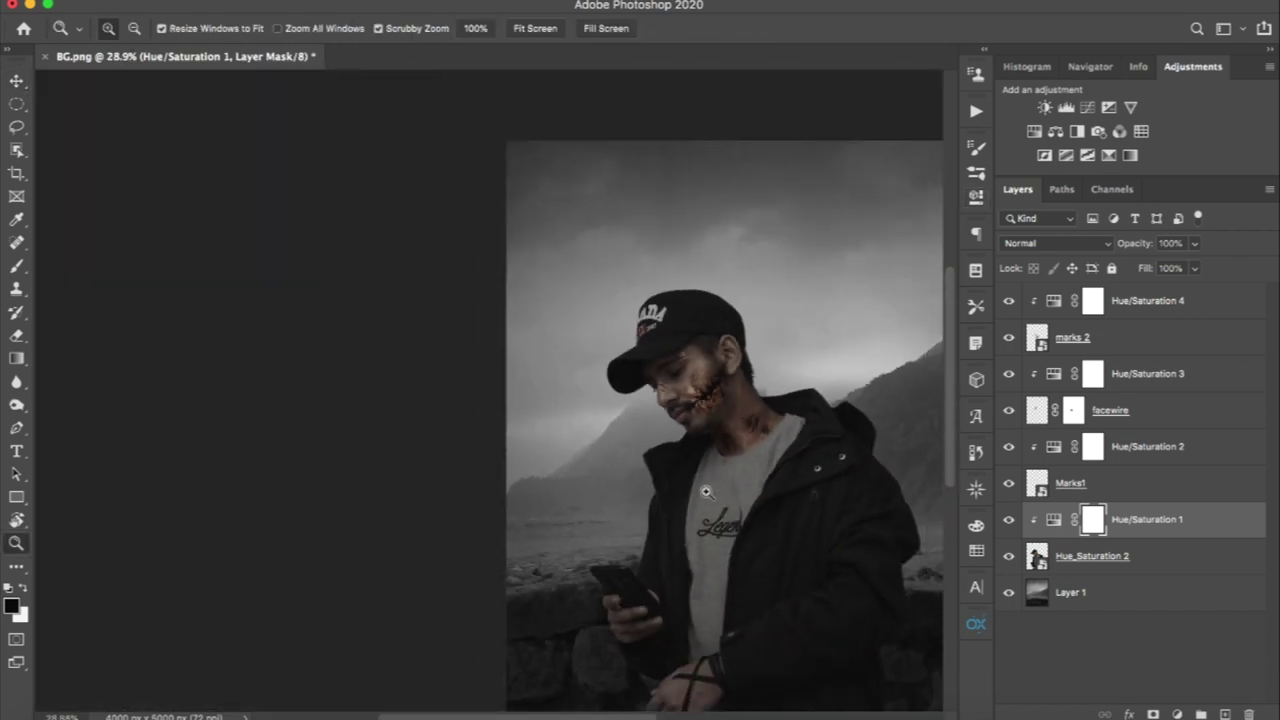
{"action": "scroll", "coordinate": [706, 492], "scroll_direction": "down", "scroll_amount": 2}
{"action": "key", "text": "v"}
{"action": "key", "text": "F11"}
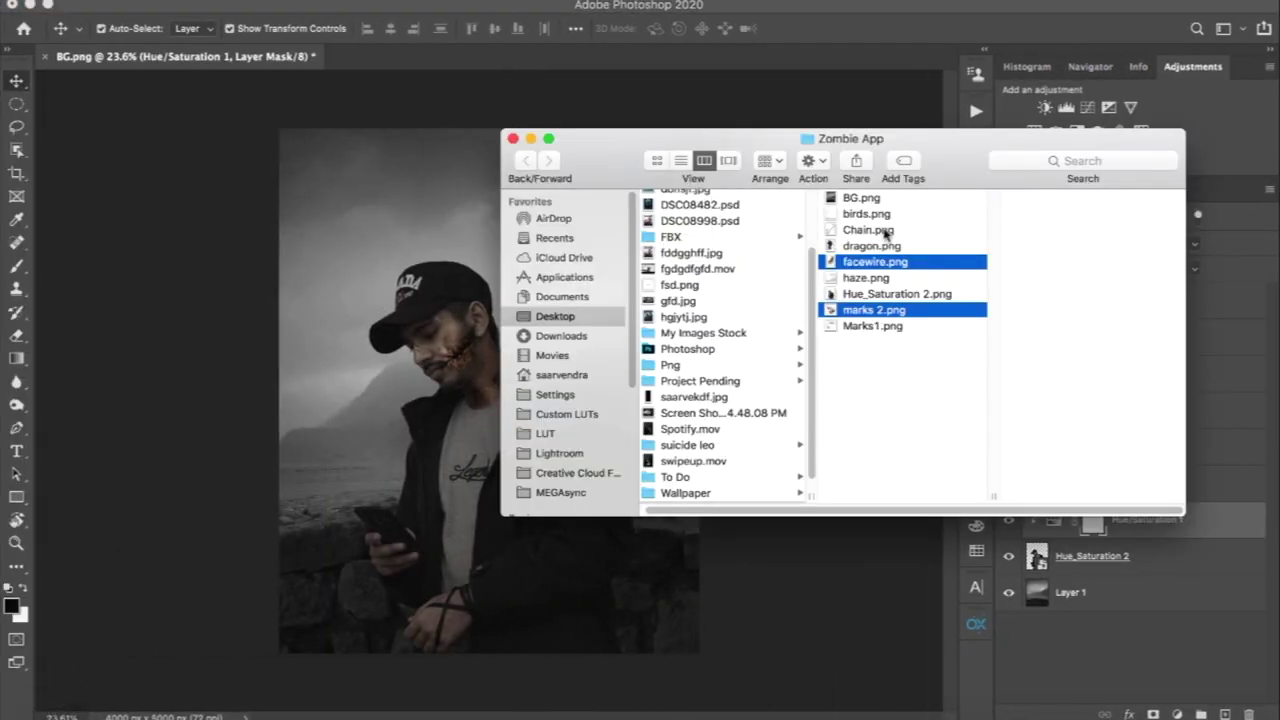
Place the birds image into the portrait and commit it.
{"action": "left_click", "coordinate": [868, 230]}
{"action": "mouse_move", "coordinate": [866, 214]}
{"action": "left_mouse_down"}
{"action": "mouse_move", "coordinate": [530, 428]}
{"action": "mouse_move", "coordinate": [406, 261]}
{"action": "left_mouse_up"}
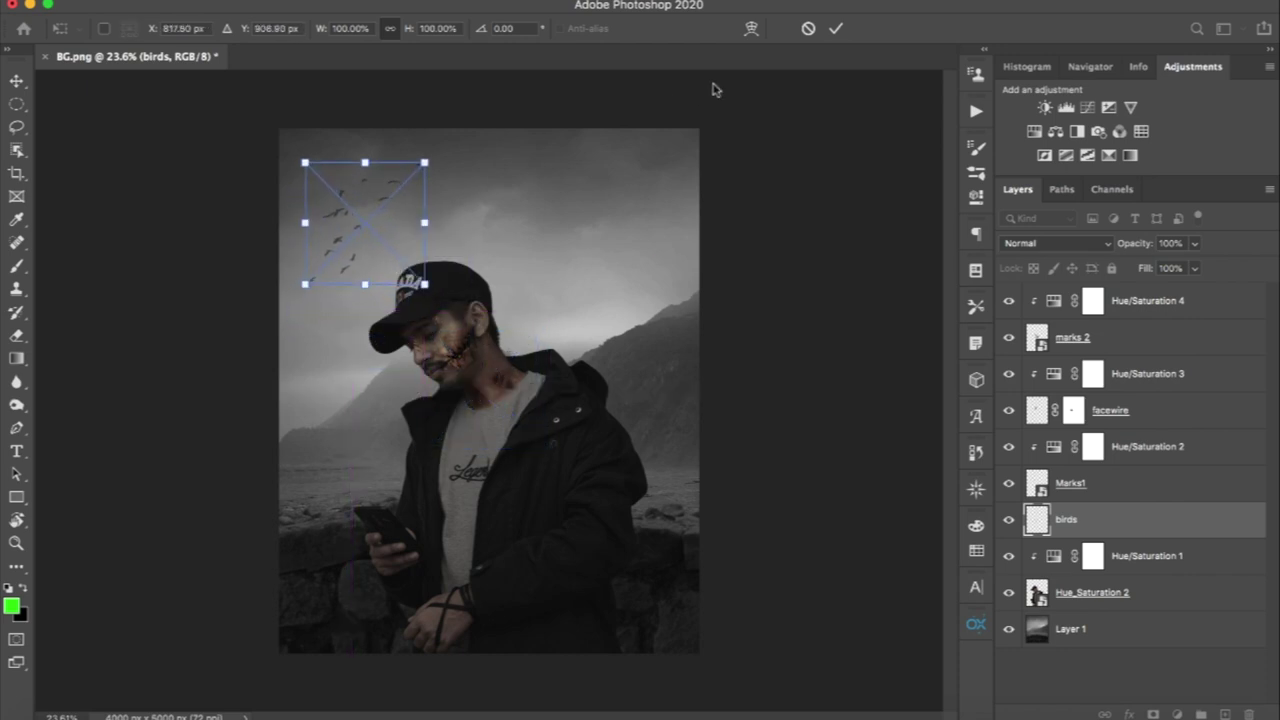
{"action": "left_click", "coordinate": [836, 28]}
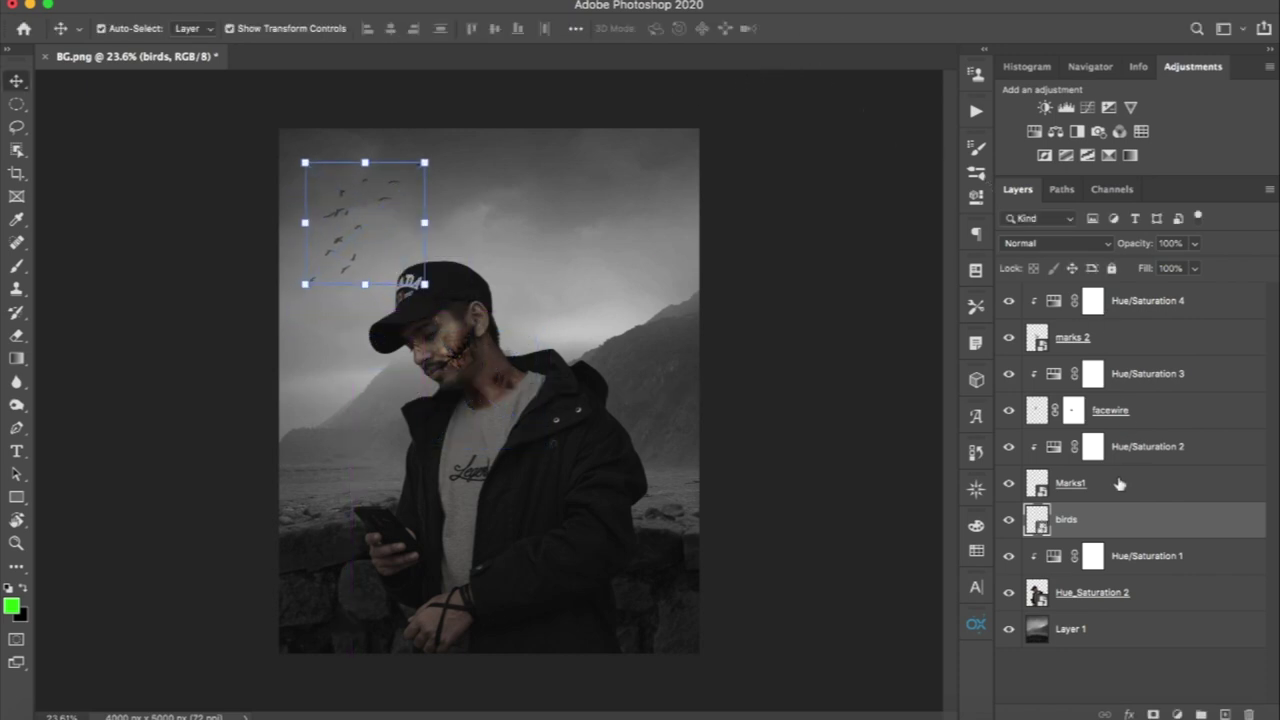
{"action": "left_click", "coordinate": [760, 290]}
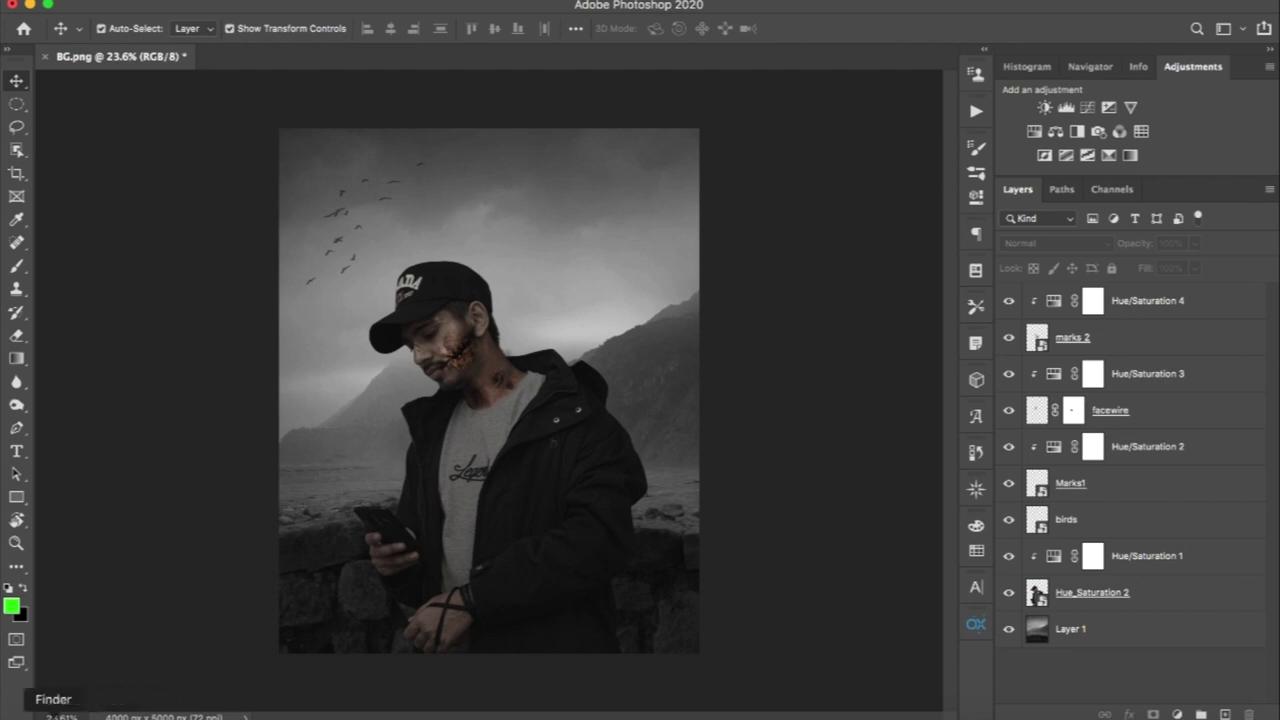
Preview facewire, Hue_Saturation 2, marks 2, dragon and Chain images in the Zombie App folder.
{"action": "key", "text": "super+Tab"}
{"action": "left_click", "coordinate": [856, 263]}
{"action": "left_click", "coordinate": [862, 294]}
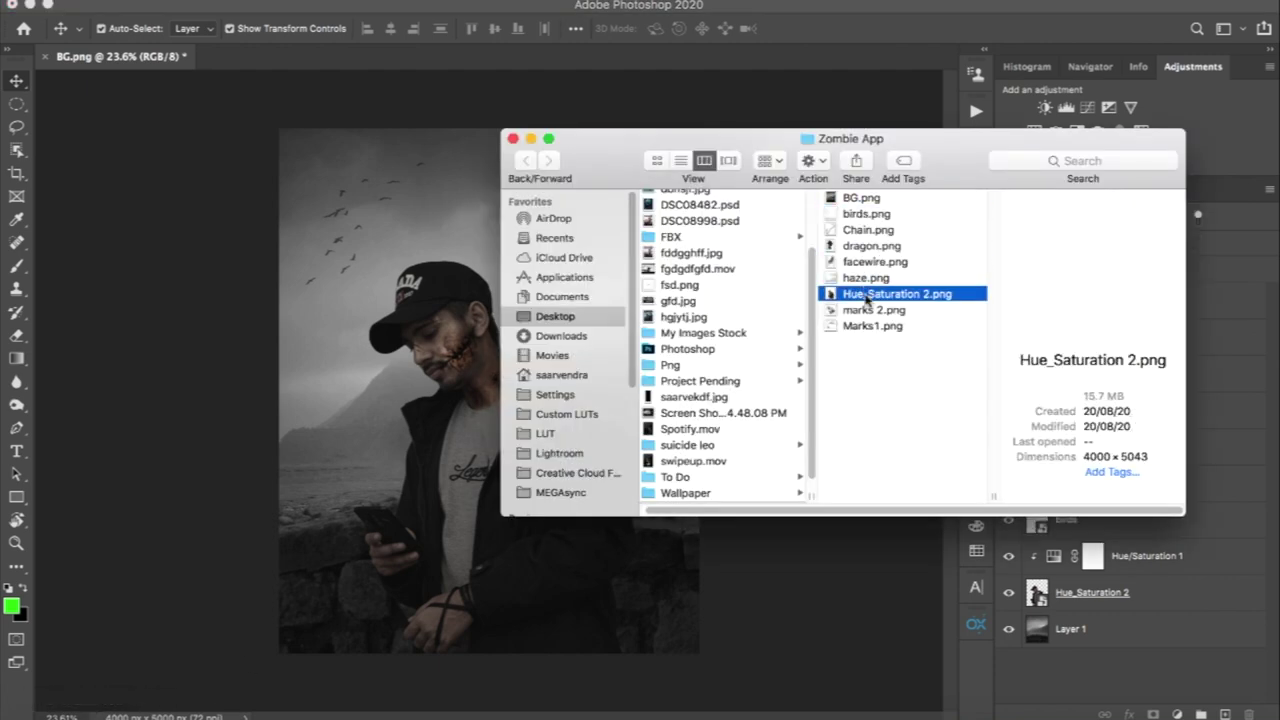
{"action": "left_click", "coordinate": [866, 311]}
{"action": "left_click", "coordinate": [862, 246]}
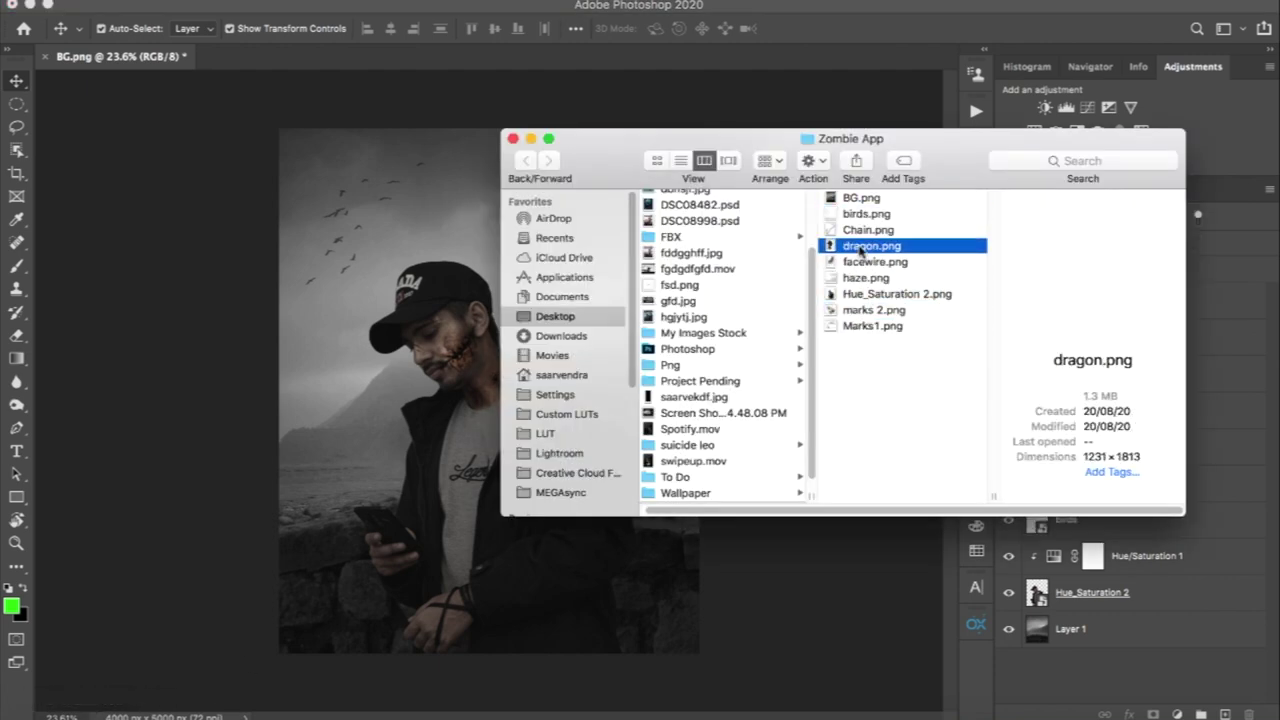
{"action": "left_click", "coordinate": [862, 230]}
{"action": "left_click", "coordinate": [862, 264]}
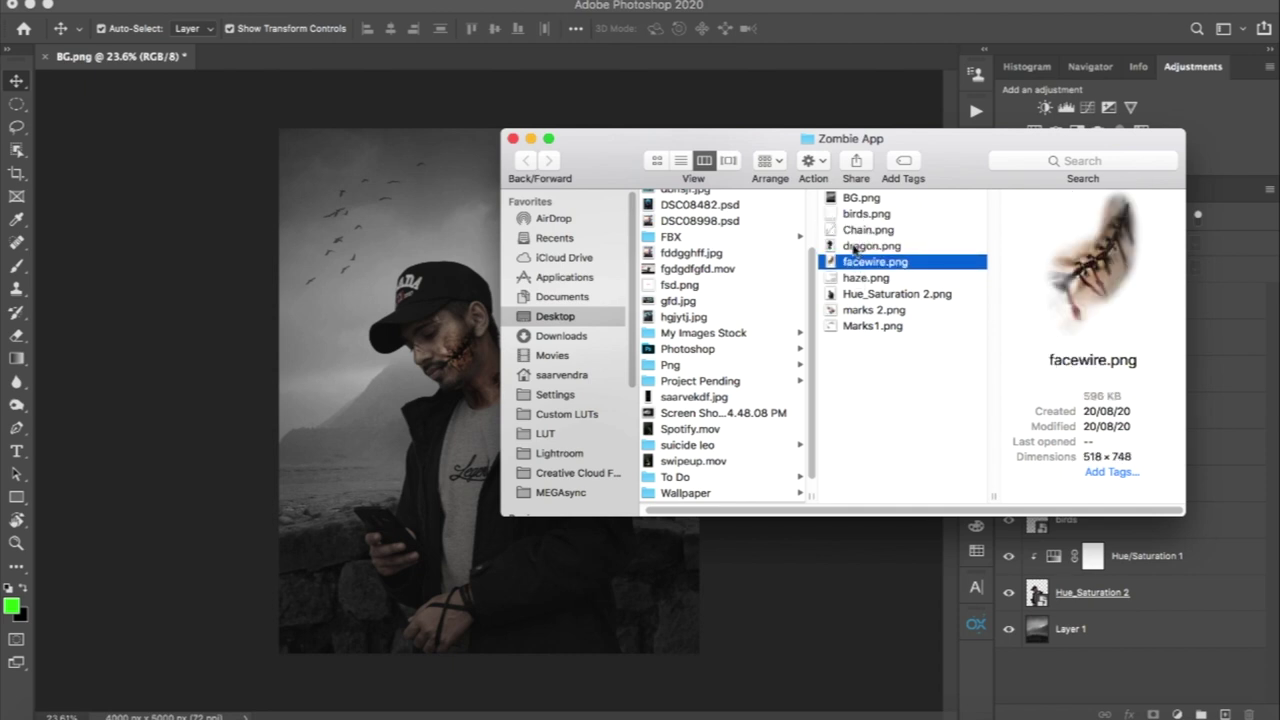
Place Chain.png and dragon.png into the portrait and commit both.
{"action": "left_click", "coordinate": [858, 246]}
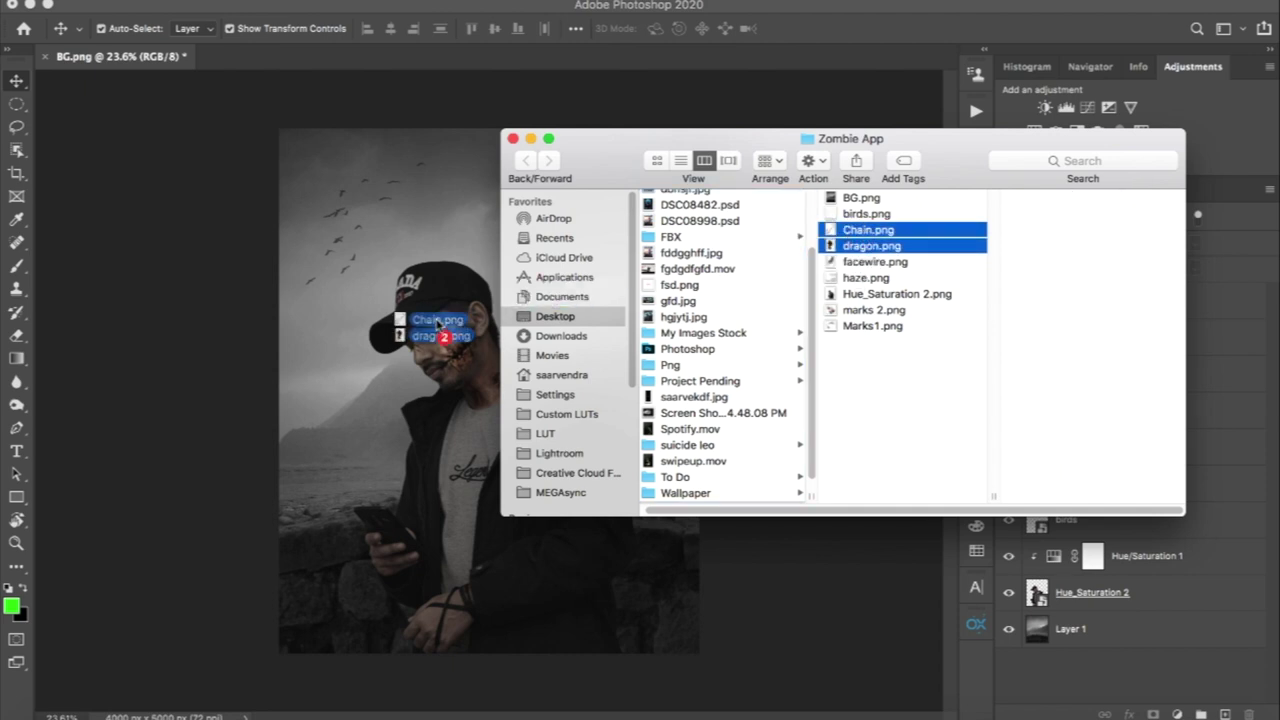
{"action": "left_click_drag", "start_coordinate": [860, 232], "coordinate": [440, 330]}
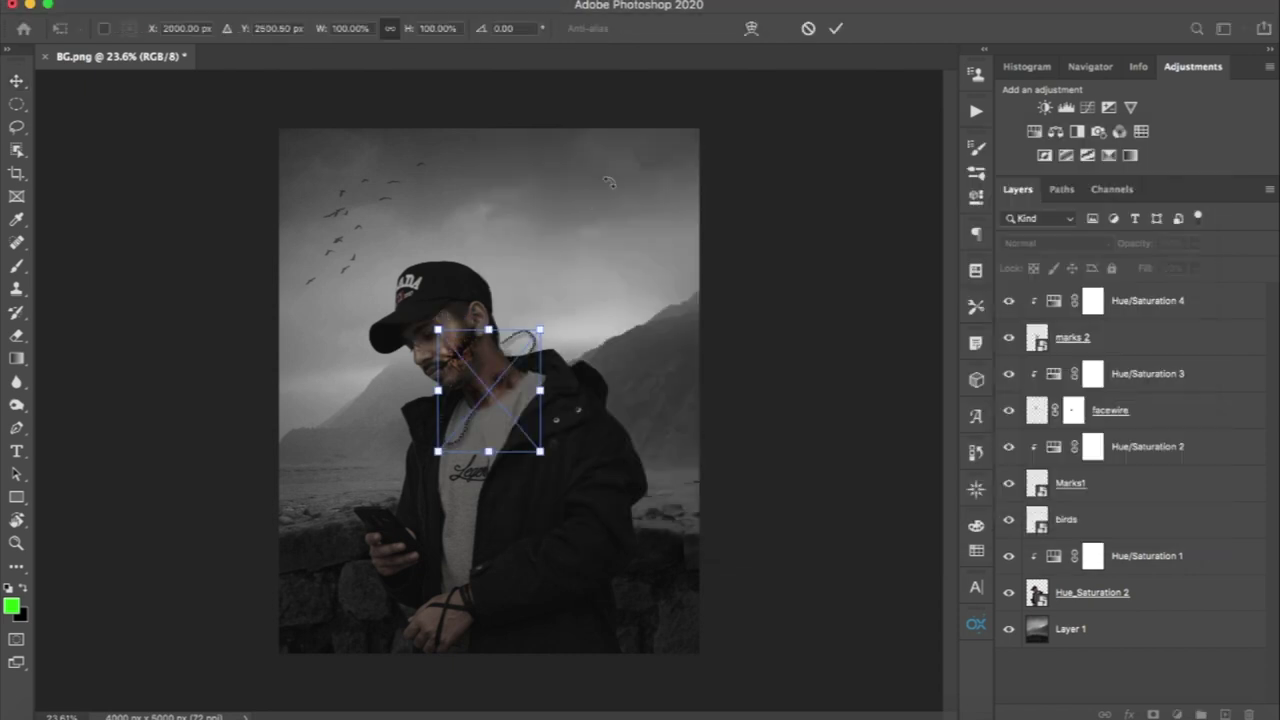
{"action": "left_click", "coordinate": [835, 28]}
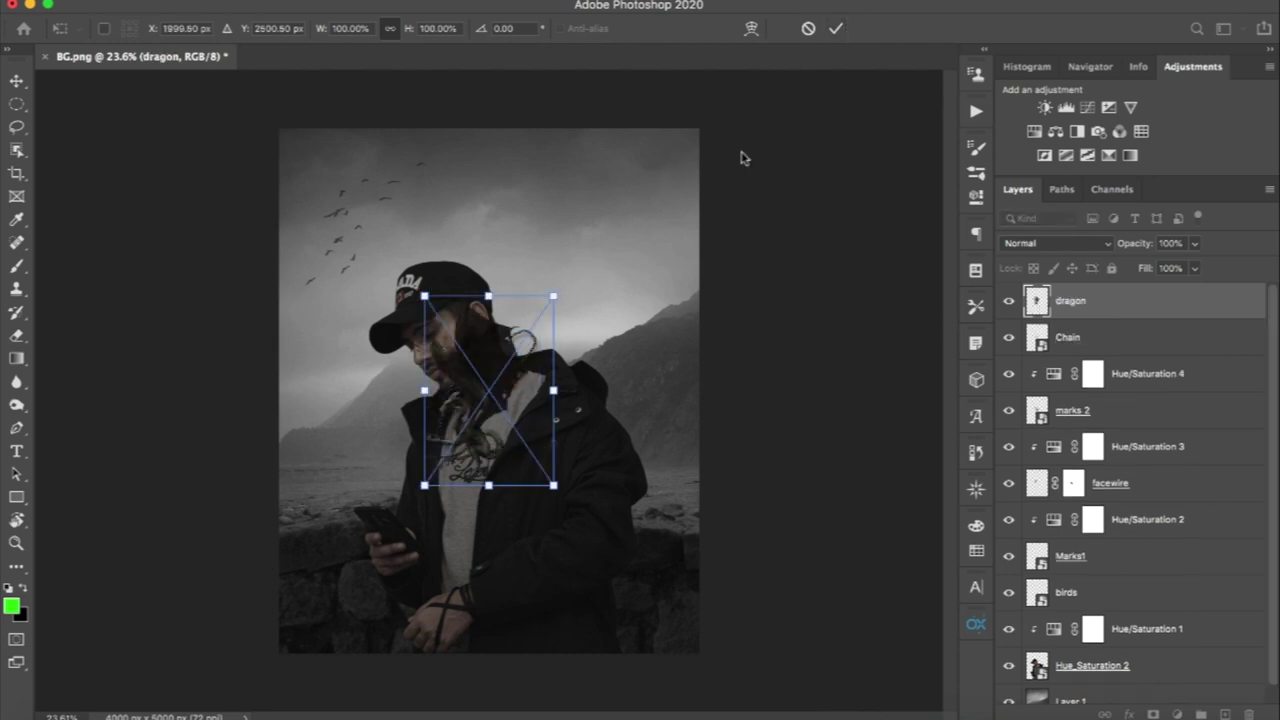
{"action": "left_click", "coordinate": [837, 28]}
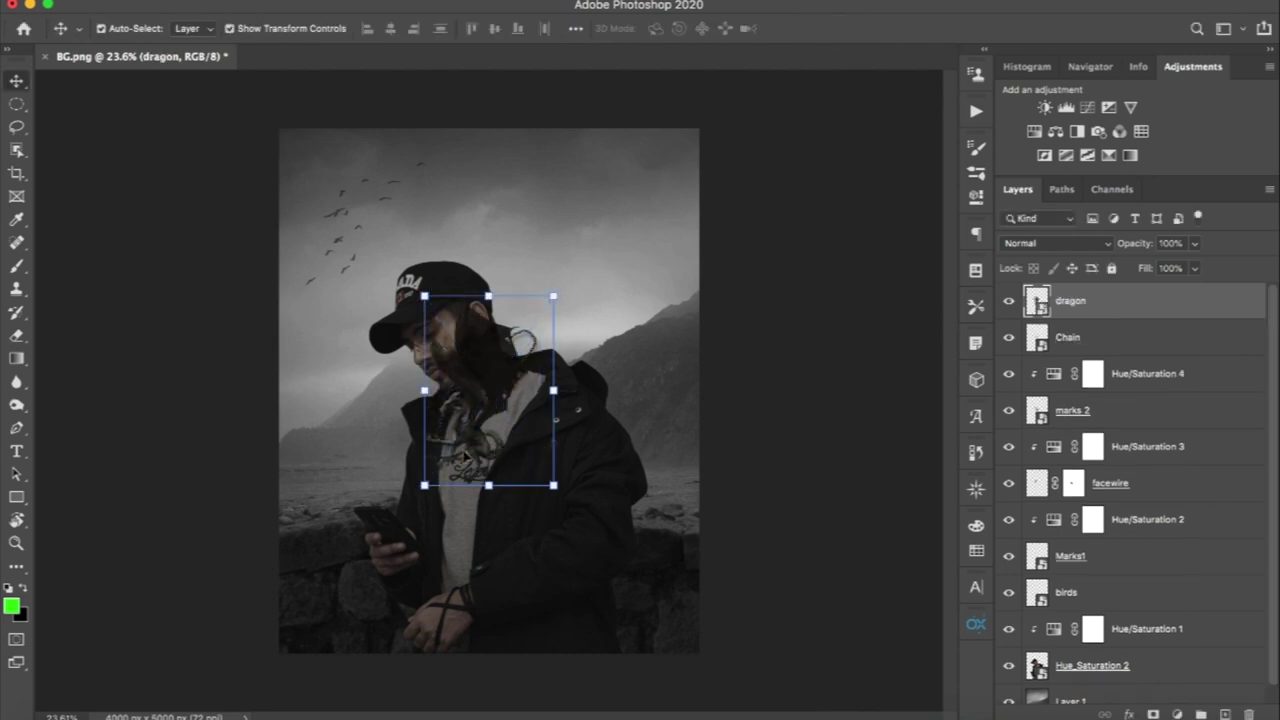
Move the dragon up beside the man's shoulder and hide the Chain layer.
{"action": "left_click_drag", "start_coordinate": [467, 455], "coordinate": [596, 336]}
{"action": "left_click", "coordinate": [1012, 340]}
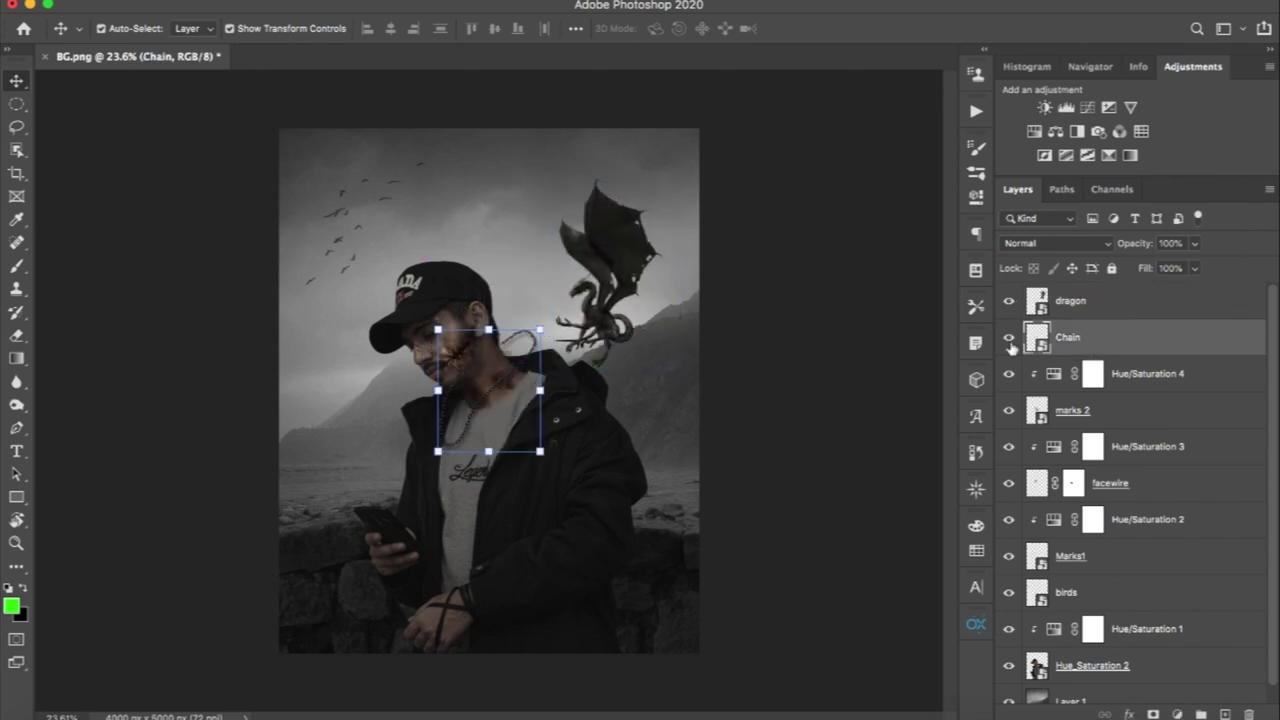
{"action": "left_click_drag", "start_coordinate": [591, 258], "coordinate": [640, 258]}
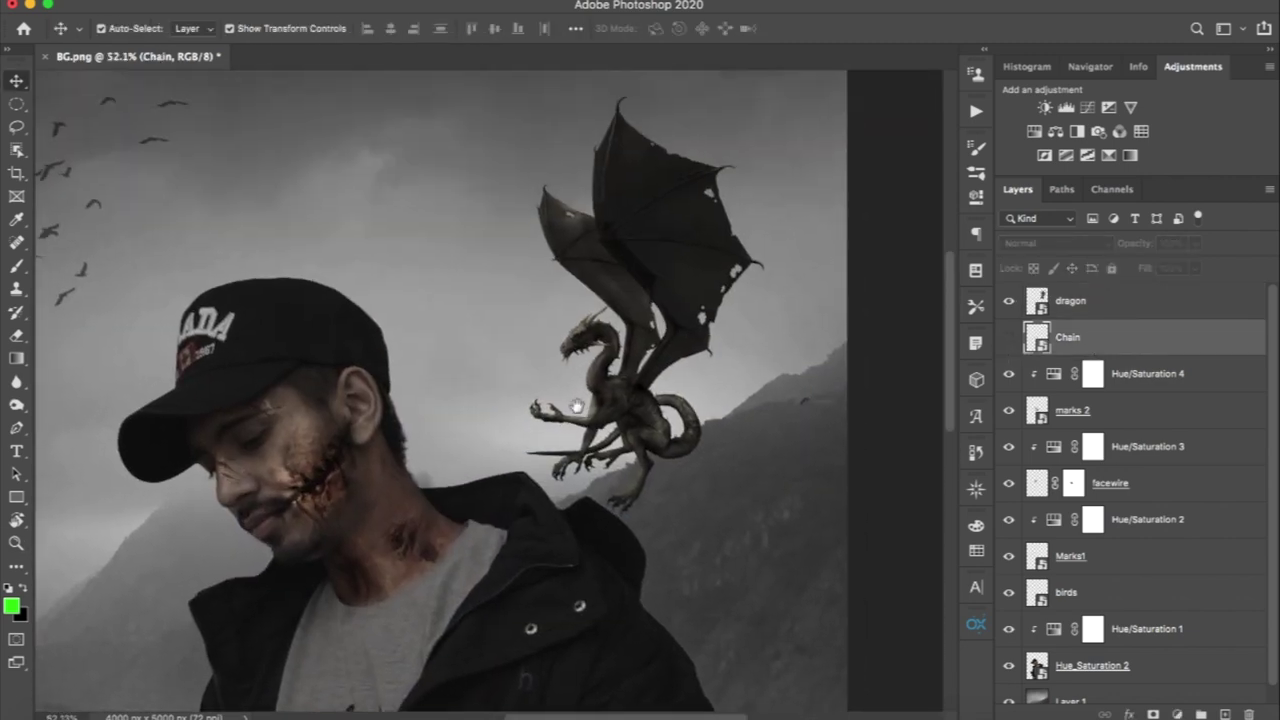
Scale the dragon to about 85% and perch it on the man's shoulder.
{"action": "left_click_drag", "start_coordinate": [577, 406], "coordinate": [640, 406]}
{"action": "left_click_drag", "start_coordinate": [640, 480], "coordinate": [704, 432]}
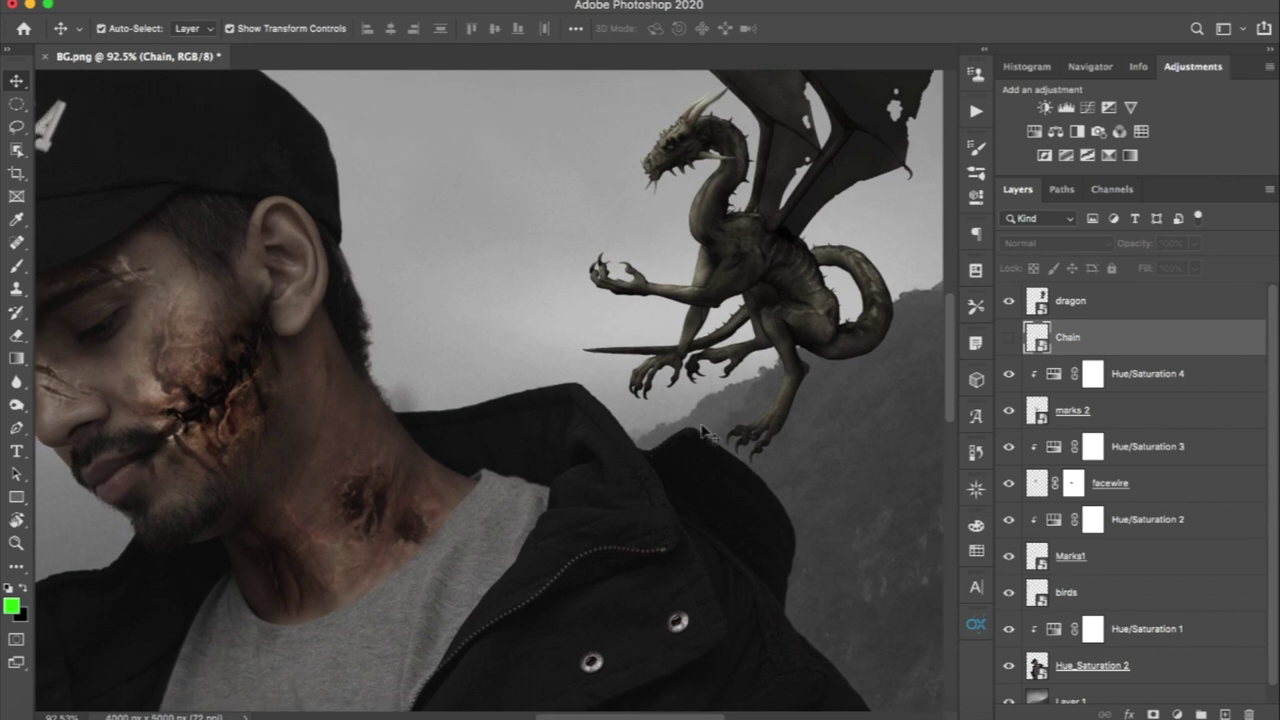
{"action": "left_click", "coordinate": [1098, 297]}
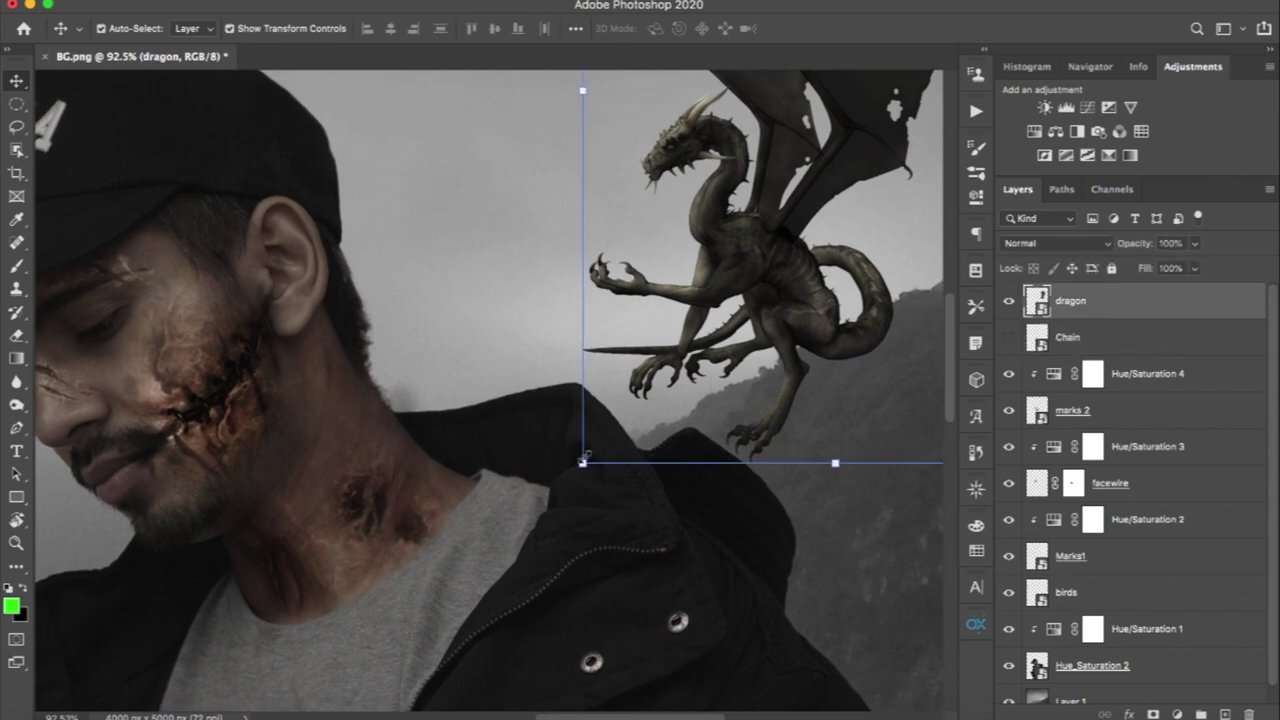
{"action": "left_click_drag", "start_coordinate": [583, 460], "coordinate": [620, 408]}
{"action": "mouse_move", "coordinate": [811, 257]}
{"action": "left_mouse_down"}
{"action": "mouse_move", "coordinate": [716, 448]}
{"action": "mouse_move", "coordinate": [700, 432]}
{"action": "left_mouse_up"}
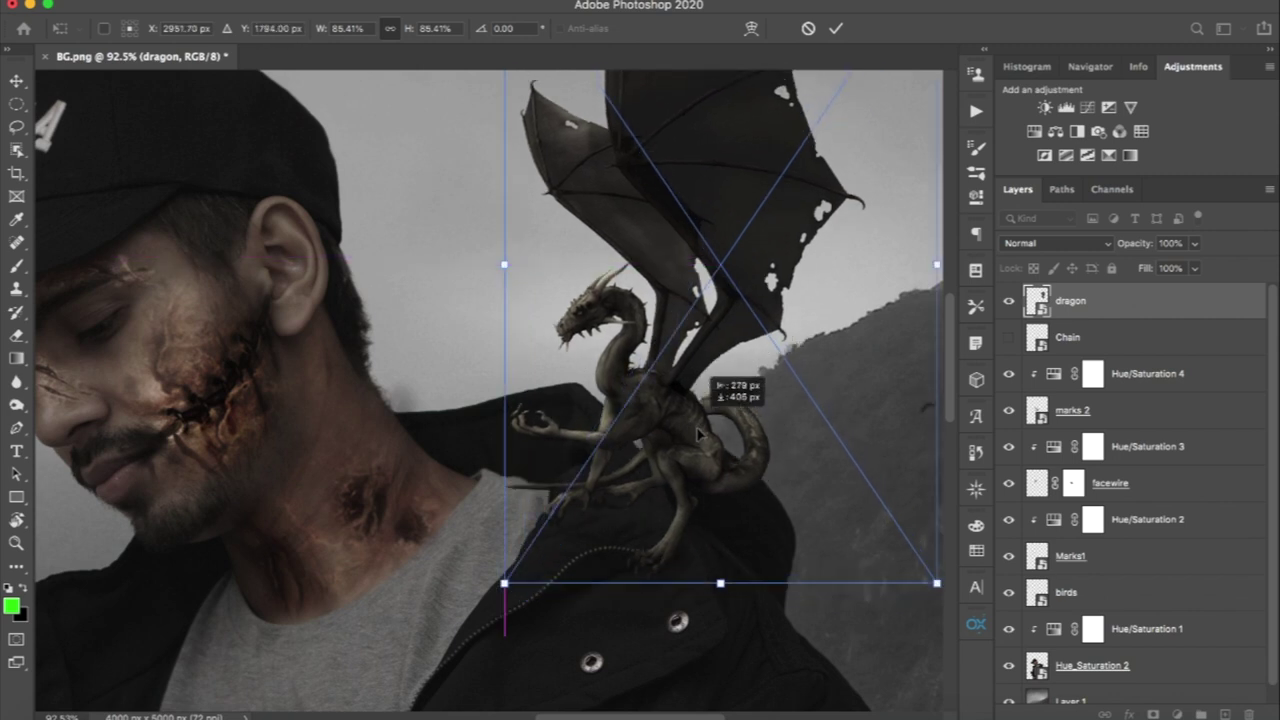
{"action": "left_click_drag", "start_coordinate": [698, 434], "coordinate": [701, 421]}
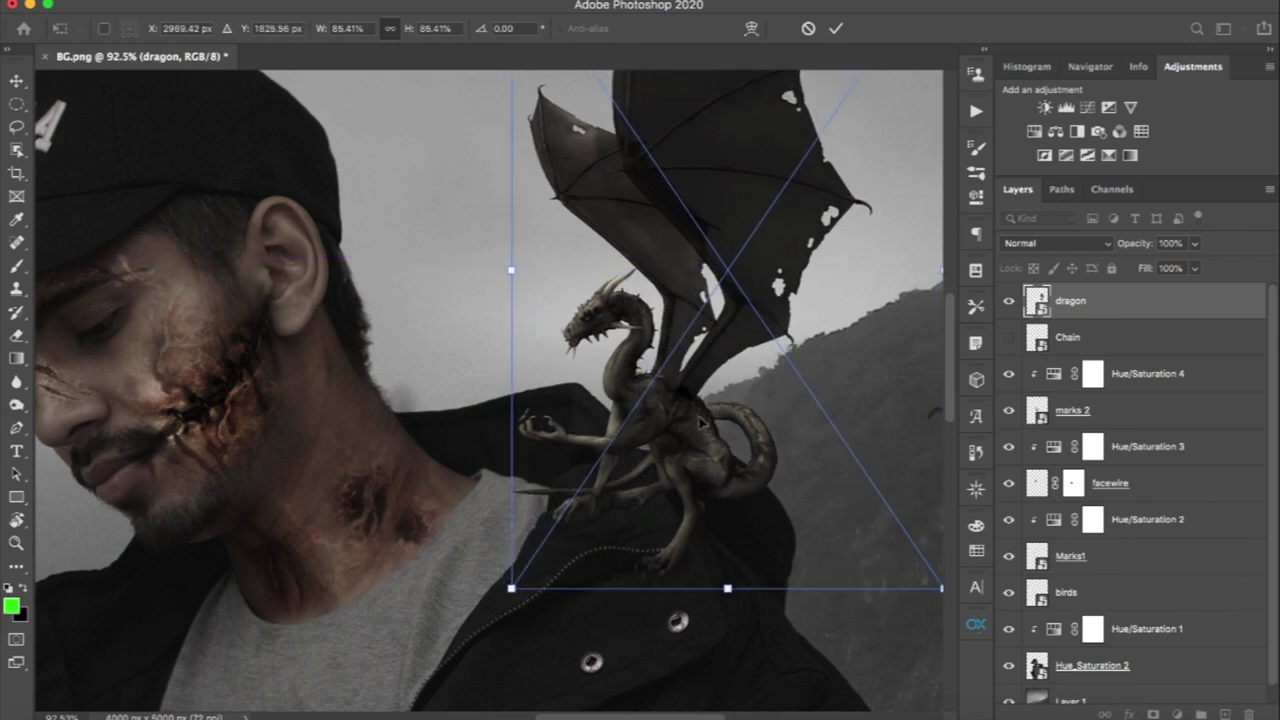
{"action": "left_click", "coordinate": [836, 28]}
Zoom in and out to check the dragon perched on the shoulder.
{"action": "key", "text": "z"}
{"action": "scroll", "coordinate": [885, 297], "scroll_direction": "down", "scroll_amount": 5}
{"action": "scroll", "coordinate": [875, 387], "scroll_direction": "up", "scroll_amount": 3}
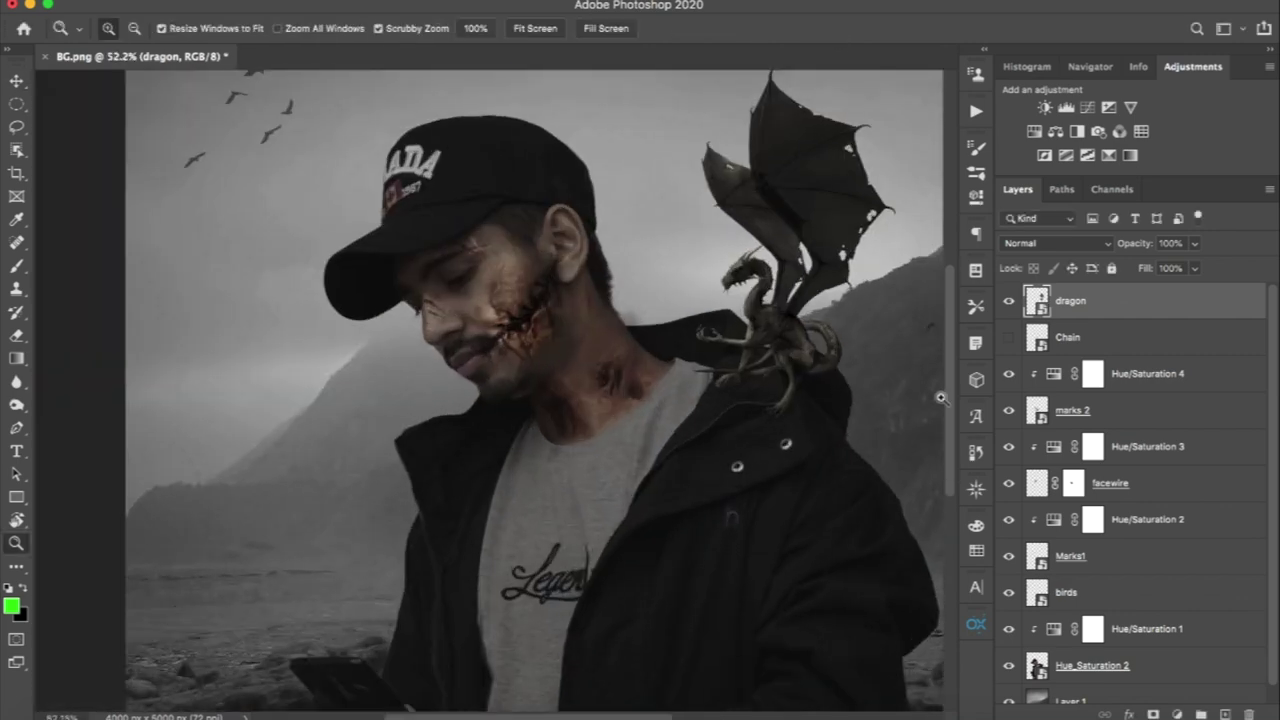
{"action": "scroll", "coordinate": [860, 395], "scroll_direction": "up", "scroll_amount": 3}
{"action": "key", "text": "v"}
{"action": "scroll", "coordinate": [780, 400], "scroll_direction": "up", "scroll_amount": 2}
{"action": "scroll", "coordinate": [770, 360], "scroll_direction": "down", "scroll_amount": 2}
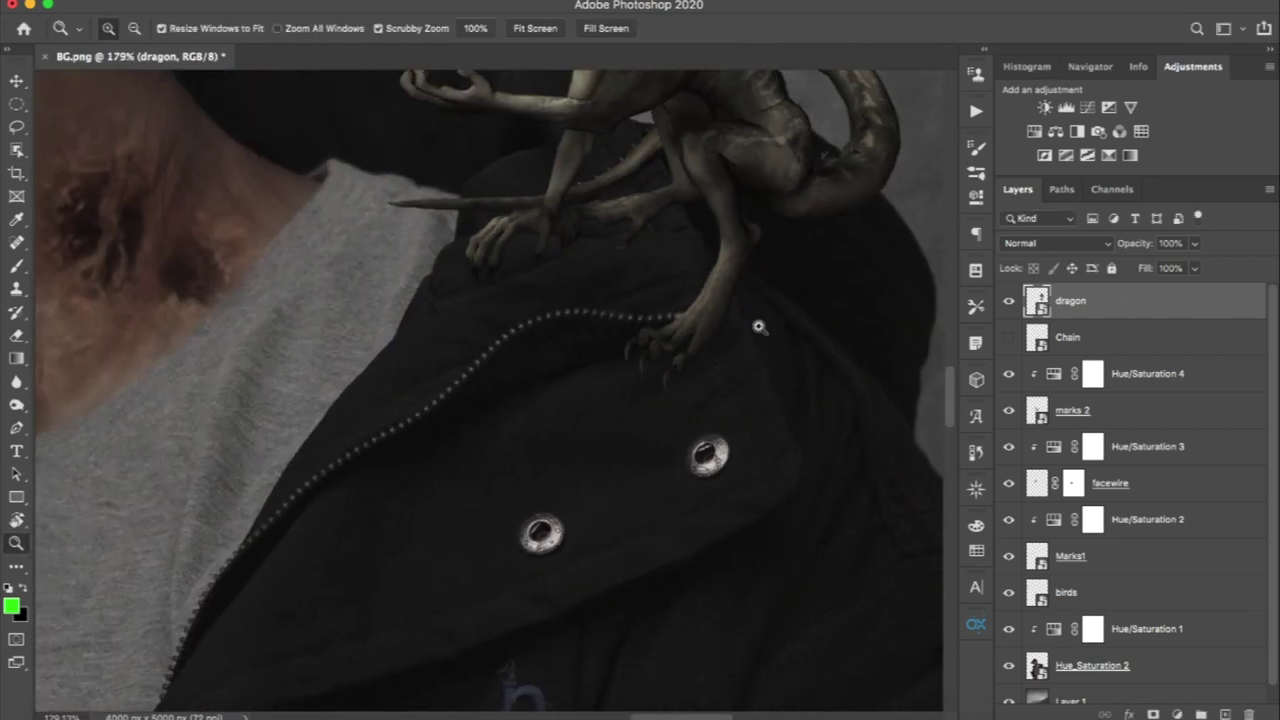
{"action": "scroll", "coordinate": [760, 326], "scroll_direction": "down", "scroll_amount": 1}
{"action": "scroll", "coordinate": [789, 320], "scroll_direction": "up", "scroll_amount": 3}
Undo the accidental jacket shift and reselect the dragon layer.
{"action": "left_click_drag", "start_coordinate": [789, 320], "coordinate": [745, 308]}
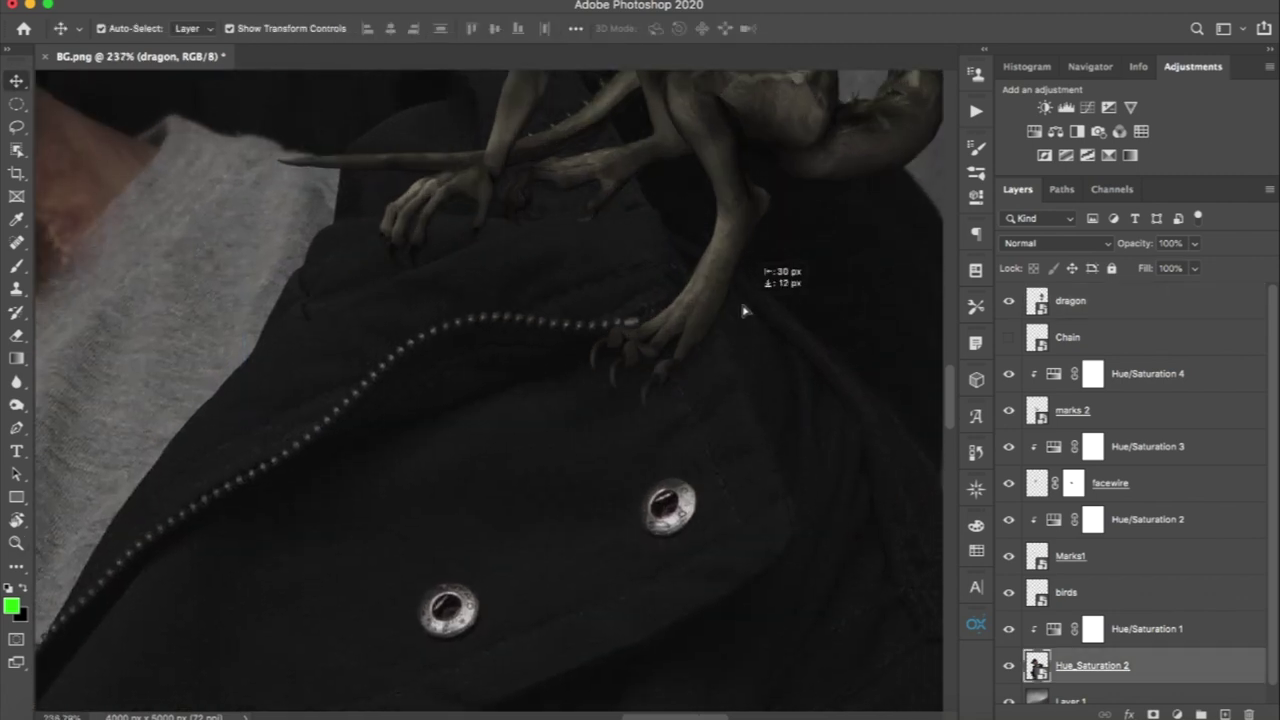
{"action": "key", "text": "ctrl+z"}
{"action": "left_click", "coordinate": [1120, 303]}
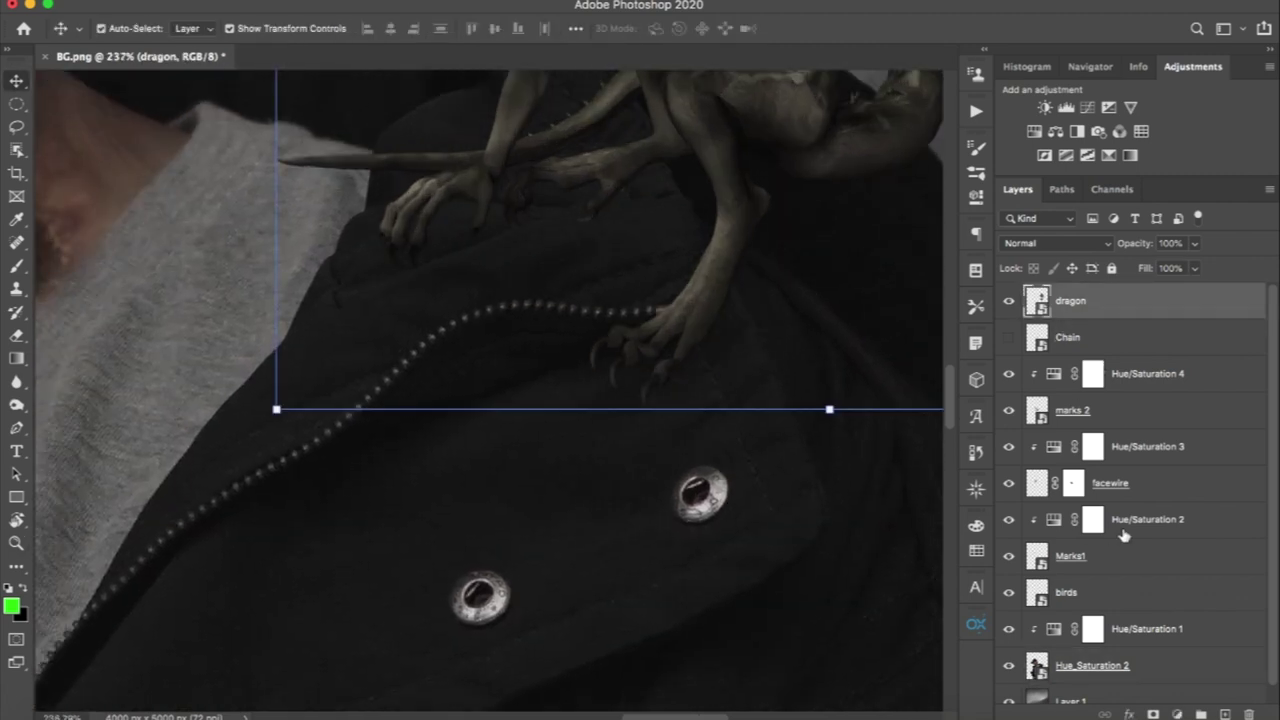
{"action": "scroll", "coordinate": [1189, 660], "scroll_direction": "down", "scroll_amount": 1}
{"action": "scroll", "coordinate": [1136, 487], "scroll_direction": "up", "scroll_amount": 1}
Add a new layer below the dragon and paint black under the claws with a small 13%-flow brush.
{"action": "left_click", "coordinate": [1226, 714]}
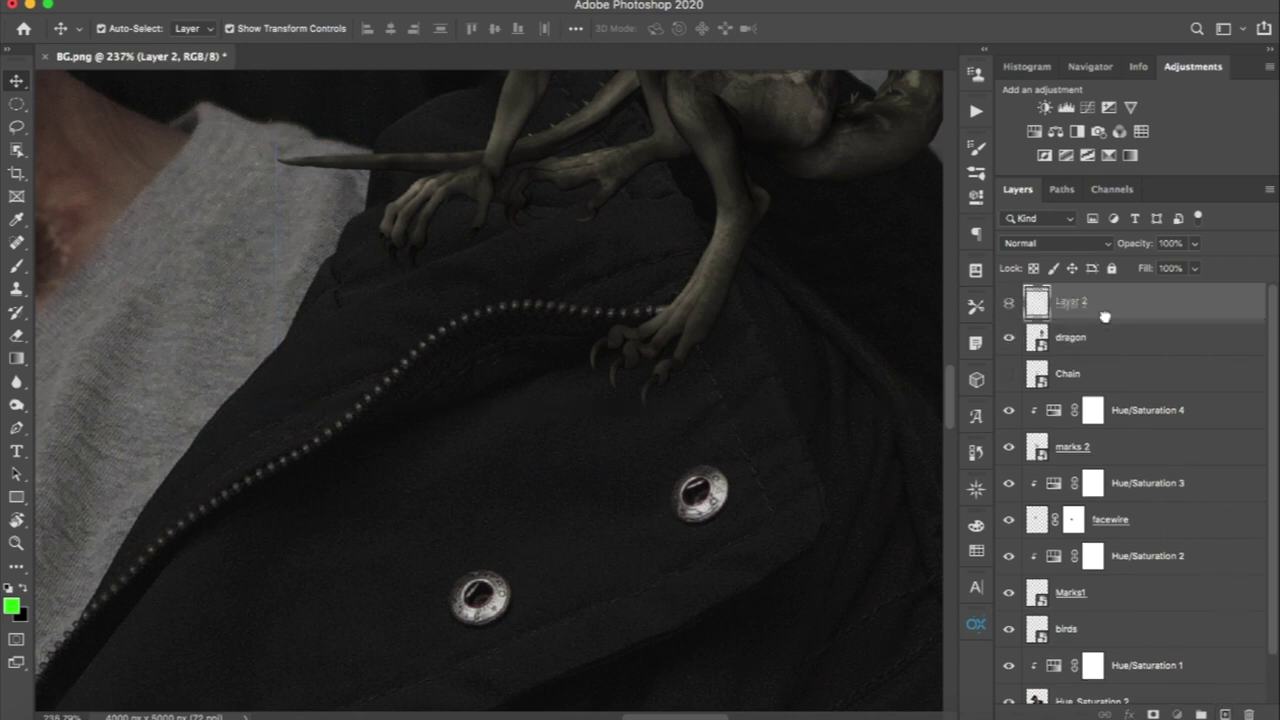
{"action": "left_click_drag", "start_coordinate": [1104, 309], "coordinate": [997, 373]}
{"action": "key", "text": "b"}
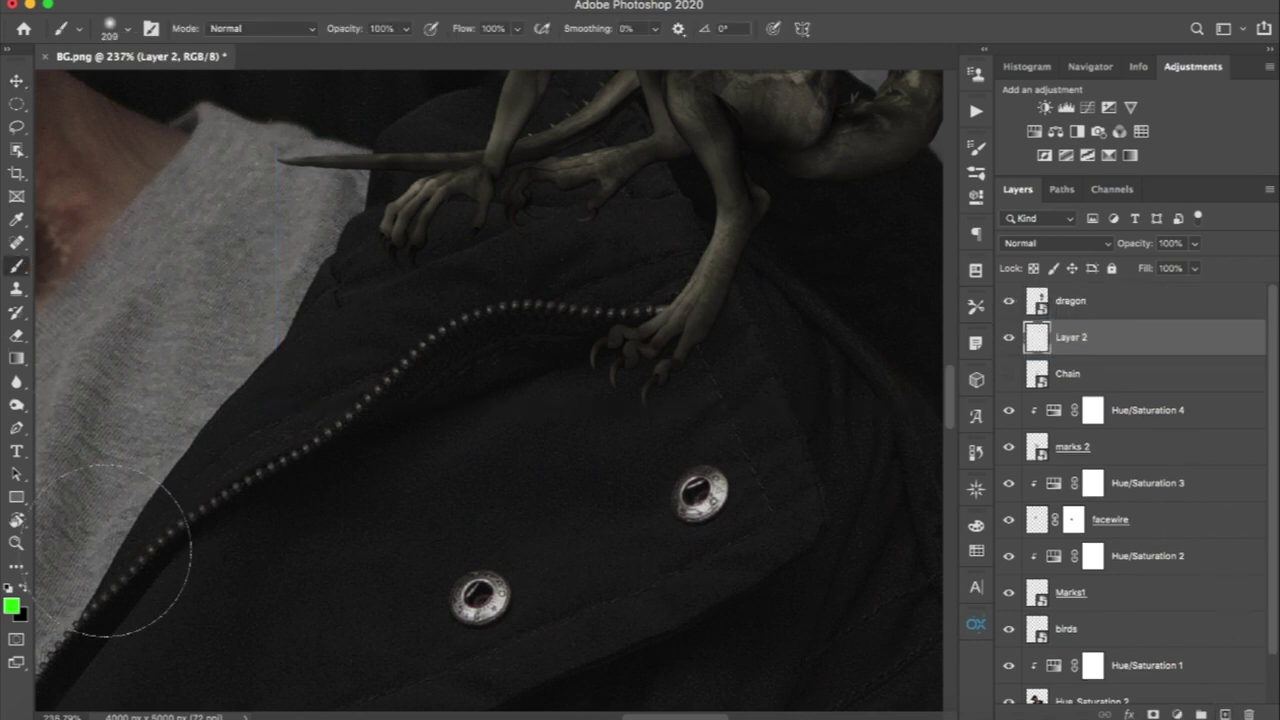
{"action": "key", "text": "x"}
{"action": "left_click_drag", "start_coordinate": [463, 28], "coordinate": [415, 33]}
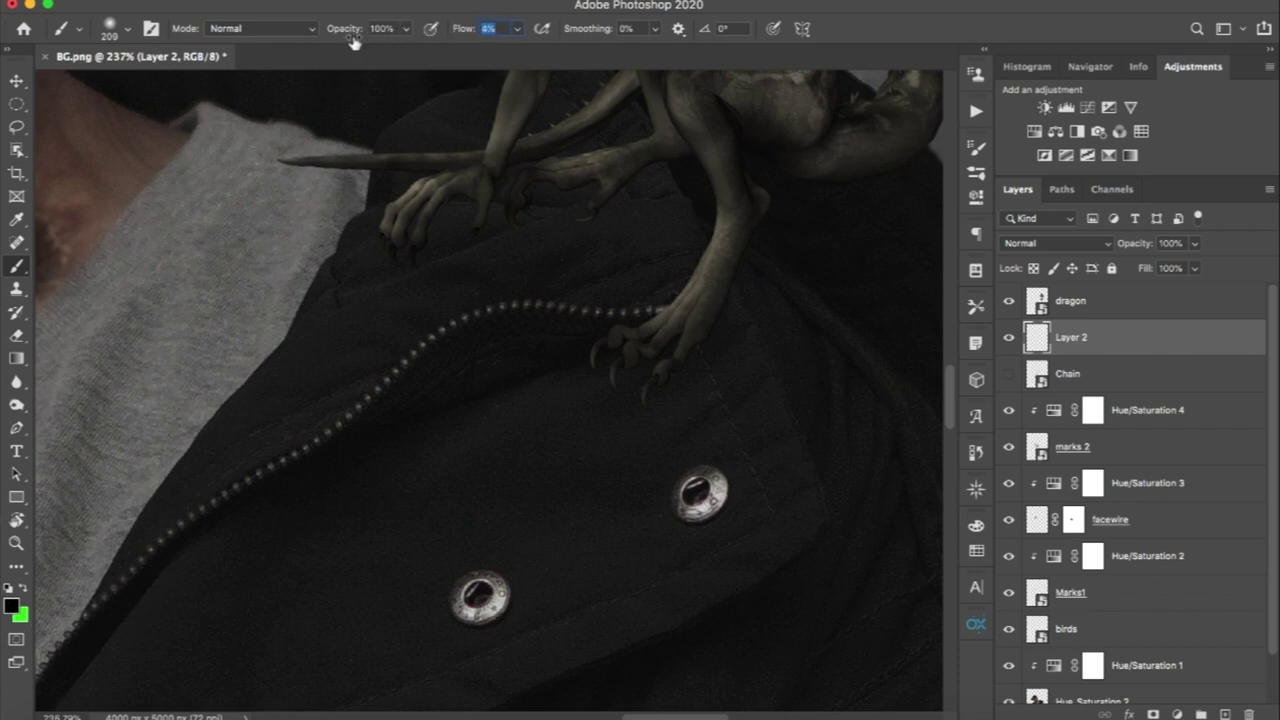
{"action": "left_click_drag", "start_coordinate": [560, 245], "coordinate": [410, 275]}
{"action": "left_click_drag", "start_coordinate": [457, 223], "coordinate": [427, 215]}
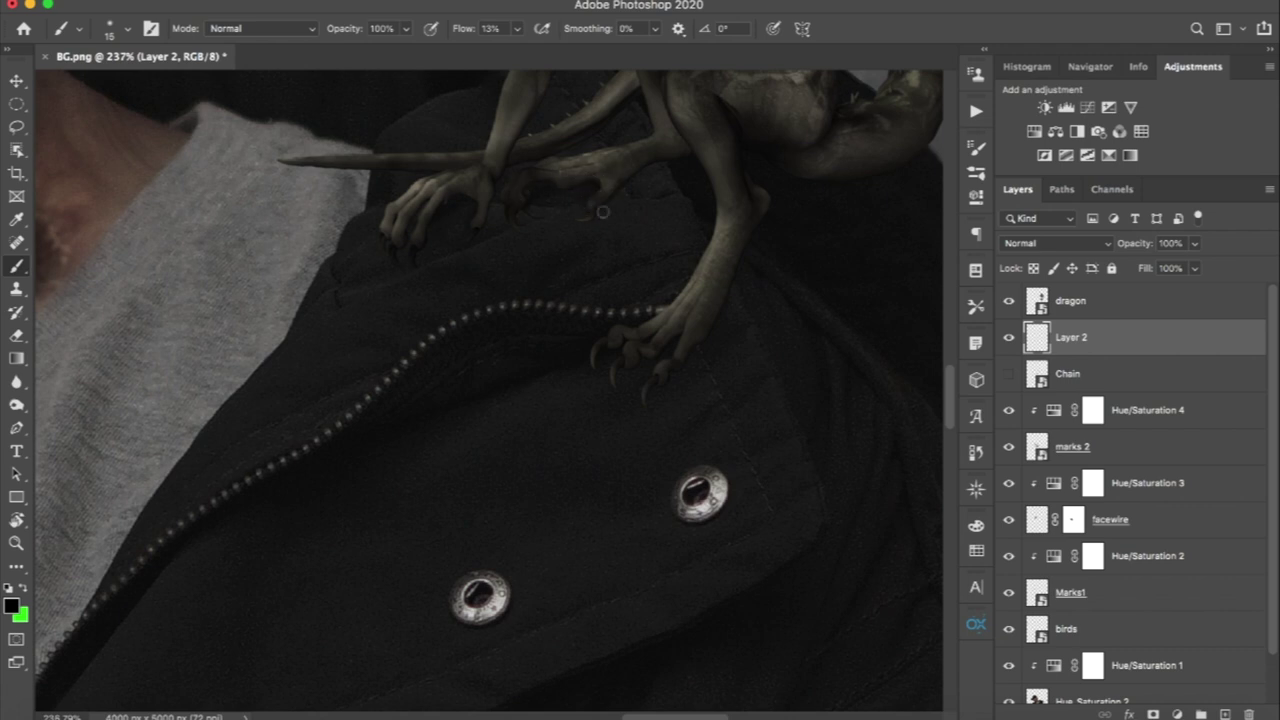
{"action": "mouse_move", "coordinate": [625, 189]}
{"action": "left_mouse_down"}
{"action": "mouse_move", "coordinate": [652, 158]}
{"action": "mouse_move", "coordinate": [446, 178]}
{"action": "left_mouse_up"}
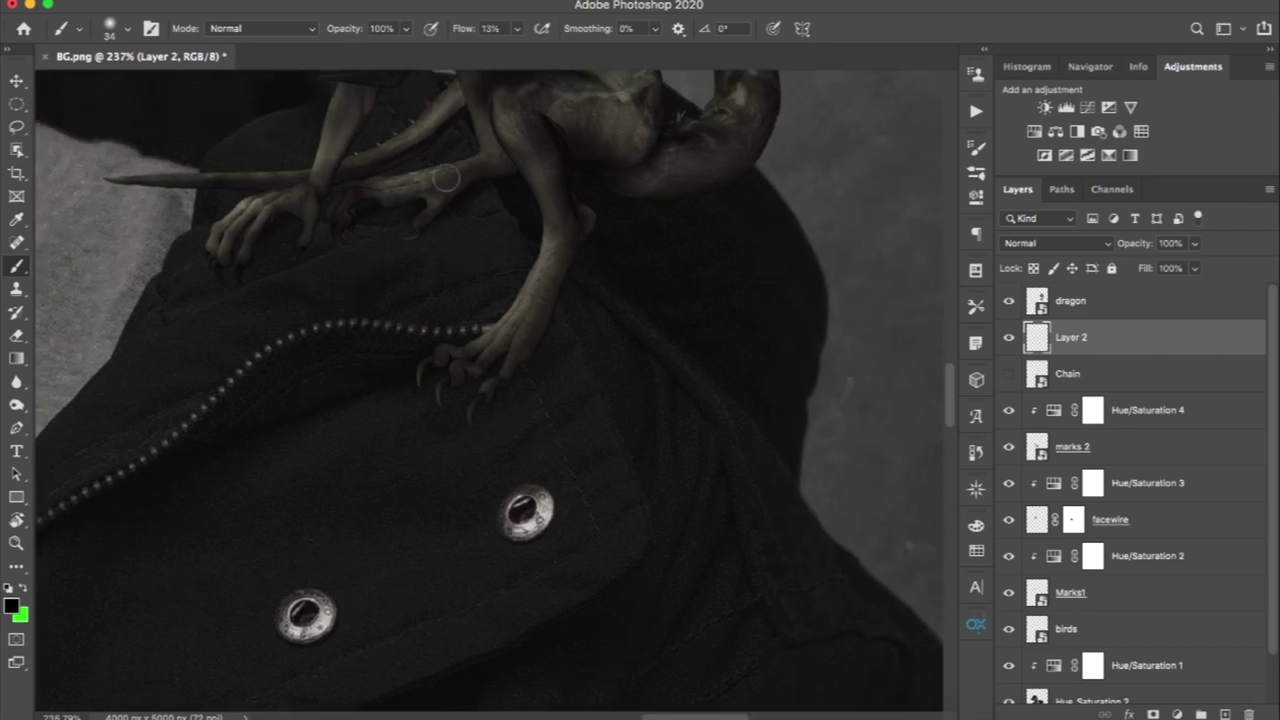
Toggle the shadow layer to compare, then paint a faint shadow under the tail tip.
{"action": "left_click", "coordinate": [1010, 340]}
{"action": "left_click", "coordinate": [1010, 340]}
{"action": "left_click", "coordinate": [1010, 340]}
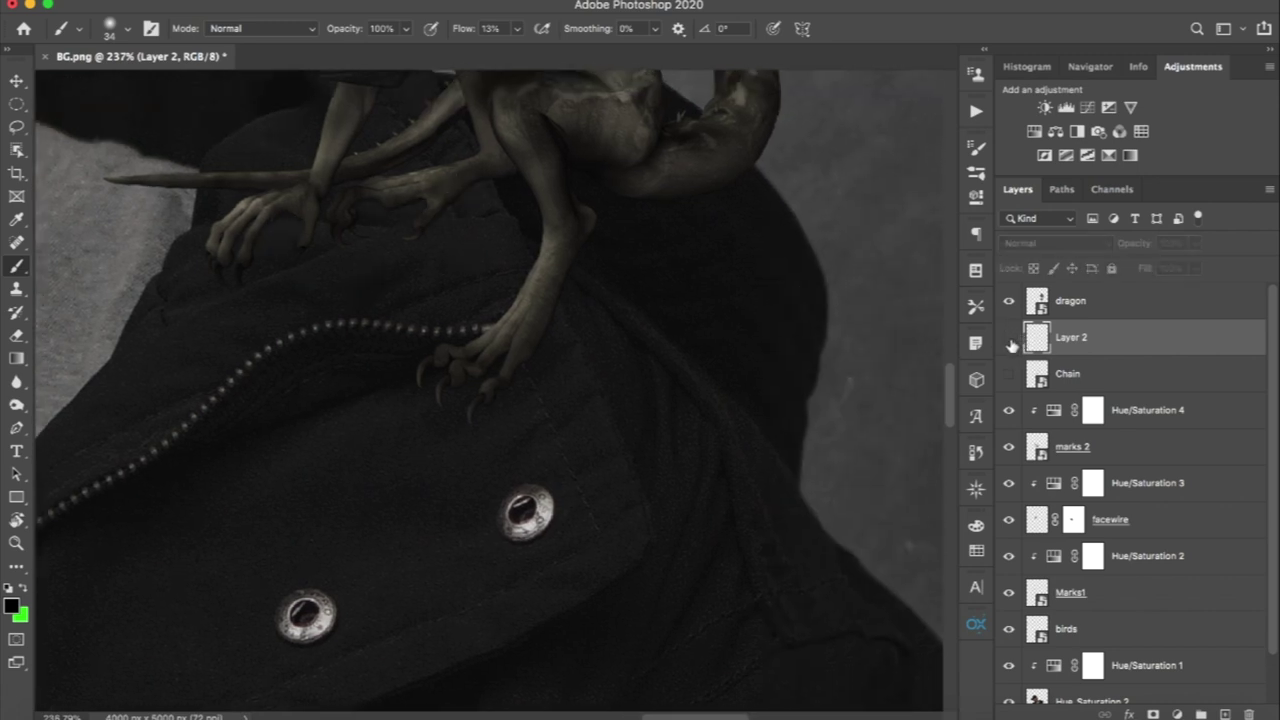
{"action": "left_click", "coordinate": [1009, 340]}
{"action": "left_click", "coordinate": [1008, 341]}
{"action": "left_click", "coordinate": [1008, 341]}
{"action": "left_click_drag", "start_coordinate": [534, 186], "coordinate": [566, 337]}
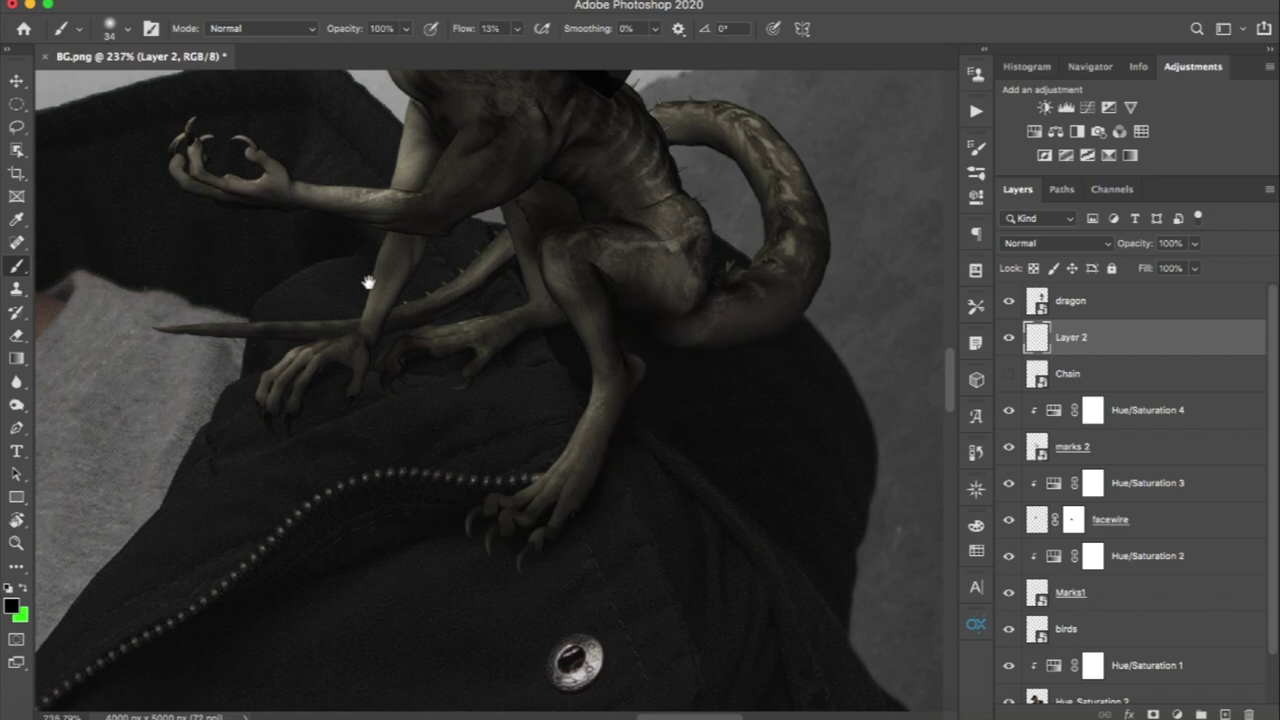
{"action": "scroll", "coordinate": [548, 350], "scroll_direction": "up", "scroll_amount": 2}
{"action": "scroll", "coordinate": [548, 350], "scroll_direction": "left", "scroll_amount": 3}
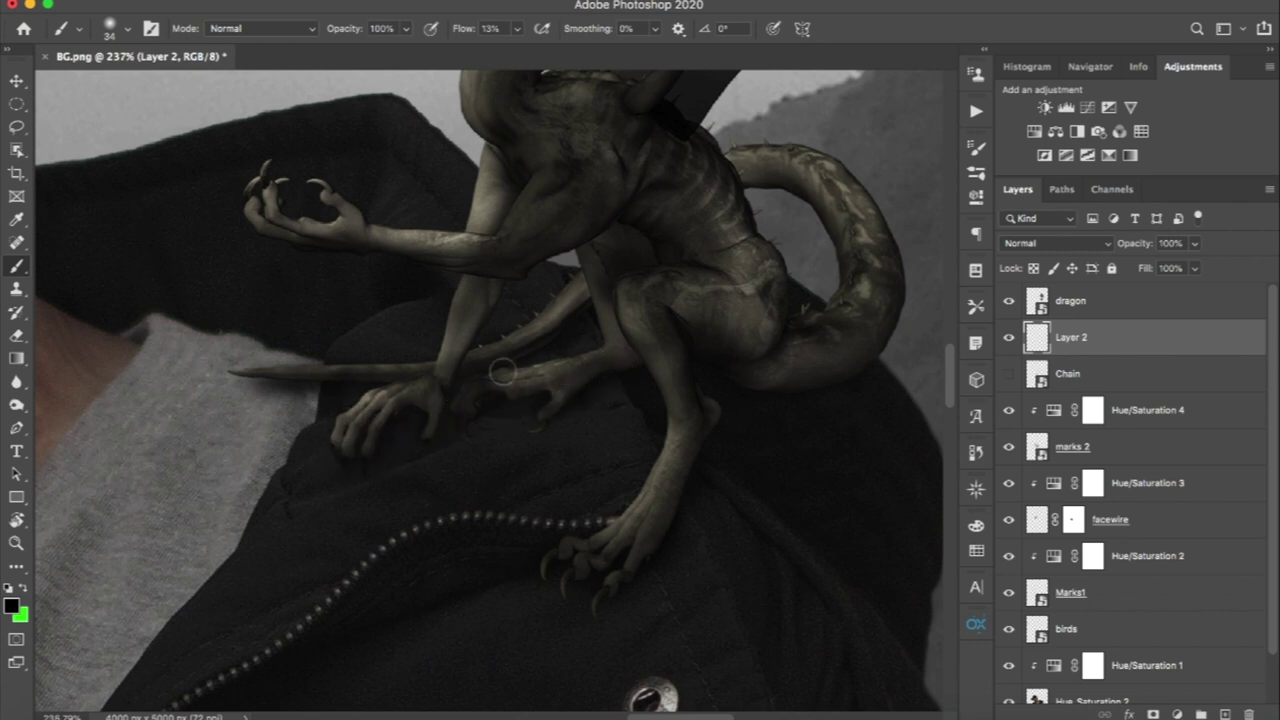
{"action": "left_click_drag", "start_coordinate": [277, 389], "coordinate": [251, 386]}
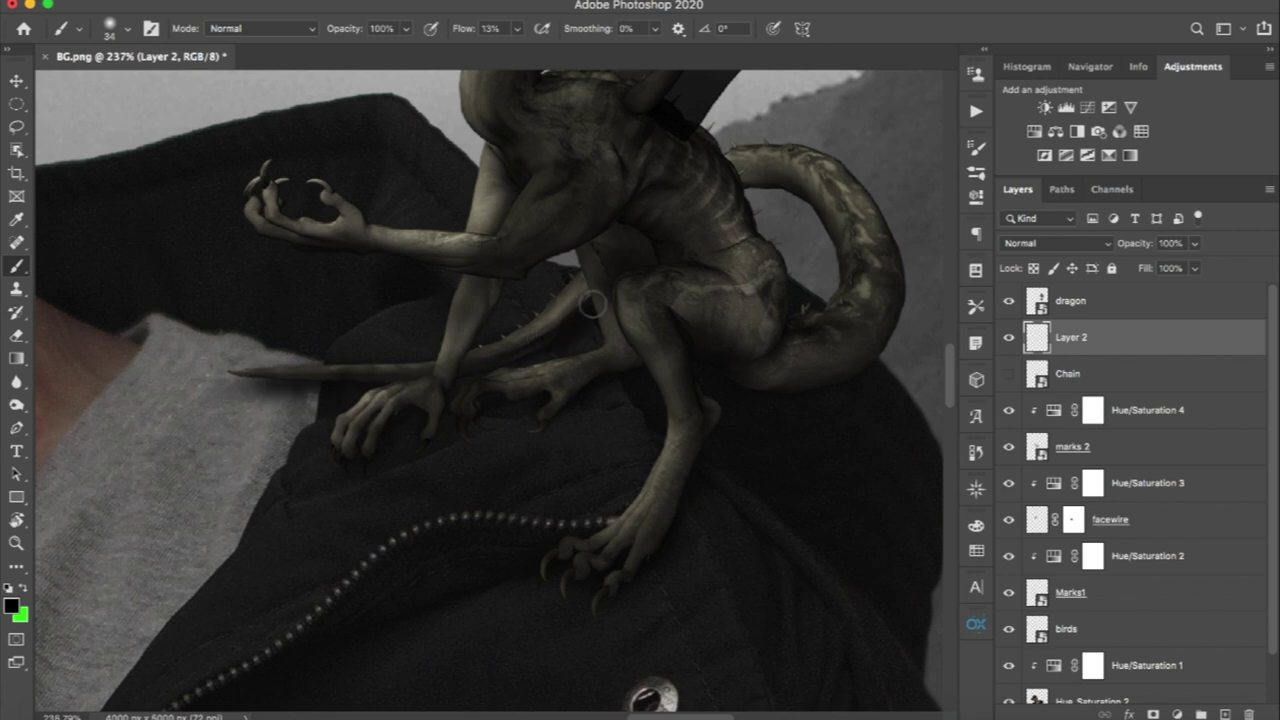
{"action": "key", "text": "z"}
{"action": "mouse_move", "coordinate": [608, 277]}
{"action": "left_mouse_down"}
{"action": "mouse_move", "coordinate": [575, 357]}
{"action": "mouse_move", "coordinate": [651, 334]}
{"action": "mouse_move", "coordinate": [560, 338]}
{"action": "mouse_move", "coordinate": [600, 338]}
{"action": "left_mouse_up"}
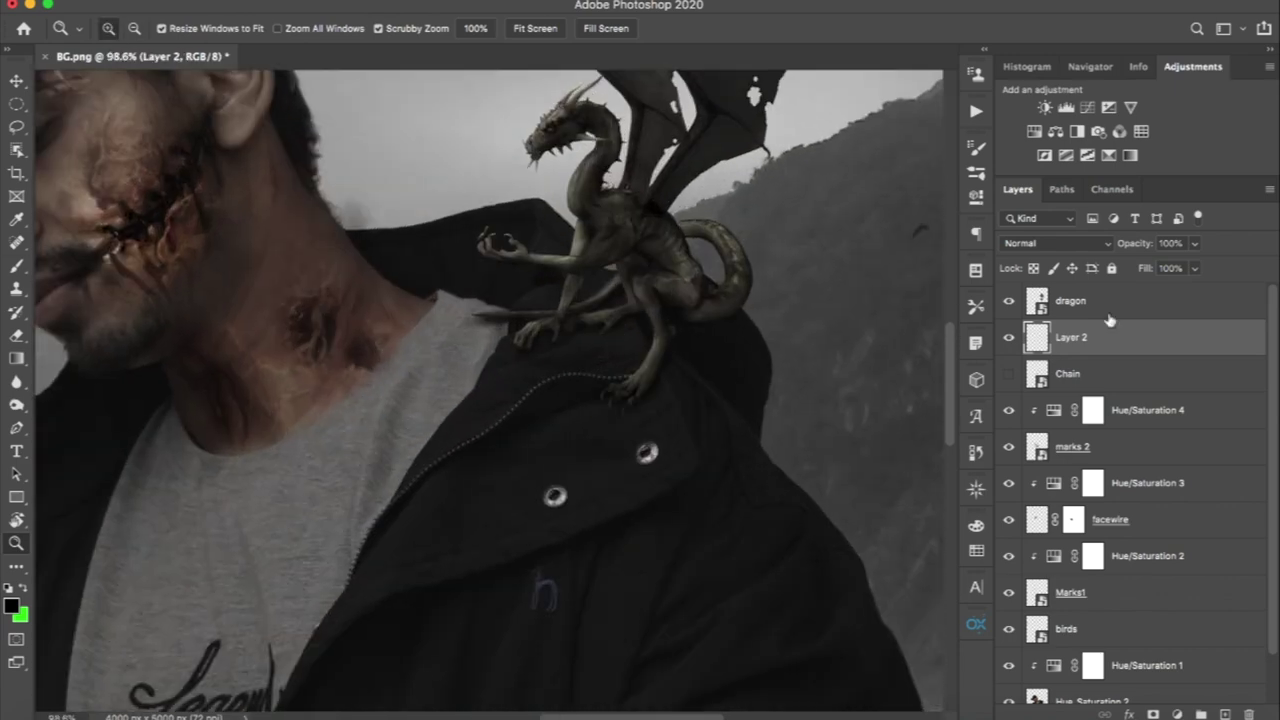
Show the chain again and Free Transform it down toward the dragon's claw.
{"action": "left_click", "coordinate": [1009, 338]}
{"action": "left_click", "coordinate": [1009, 338]}
{"action": "left_click", "coordinate": [1009, 338]}
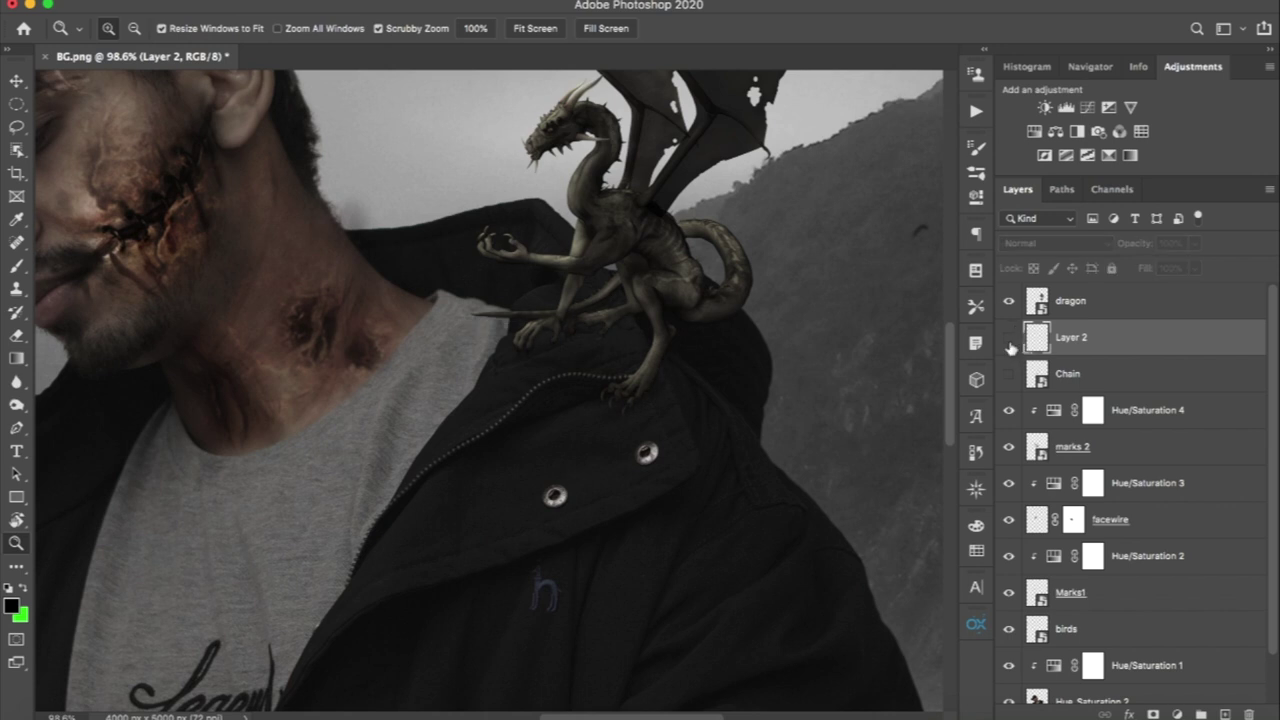
{"action": "left_click", "coordinate": [1009, 338]}
{"action": "left_click", "coordinate": [1009, 373]}
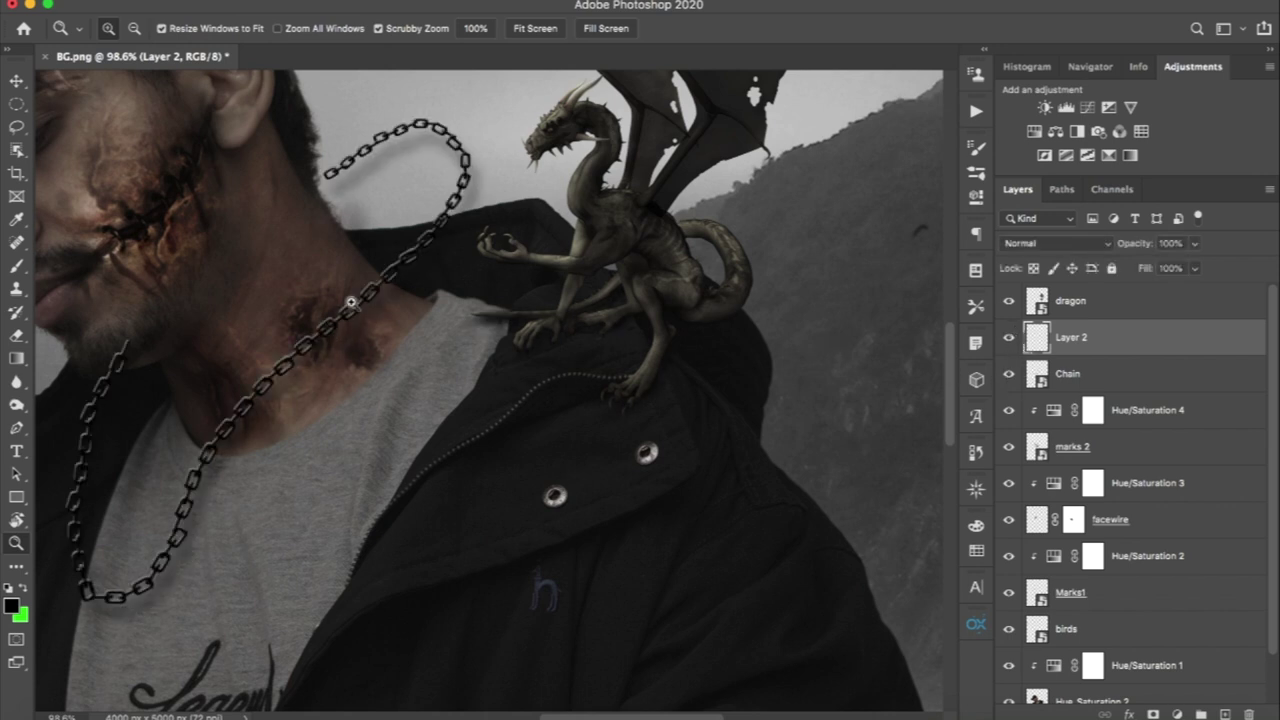
{"action": "mouse_move", "coordinate": [351, 302]}
{"action": "left_mouse_down"}
{"action": "mouse_move", "coordinate": [300, 302]}
{"action": "mouse_move", "coordinate": [371, 282]}
{"action": "left_mouse_up"}
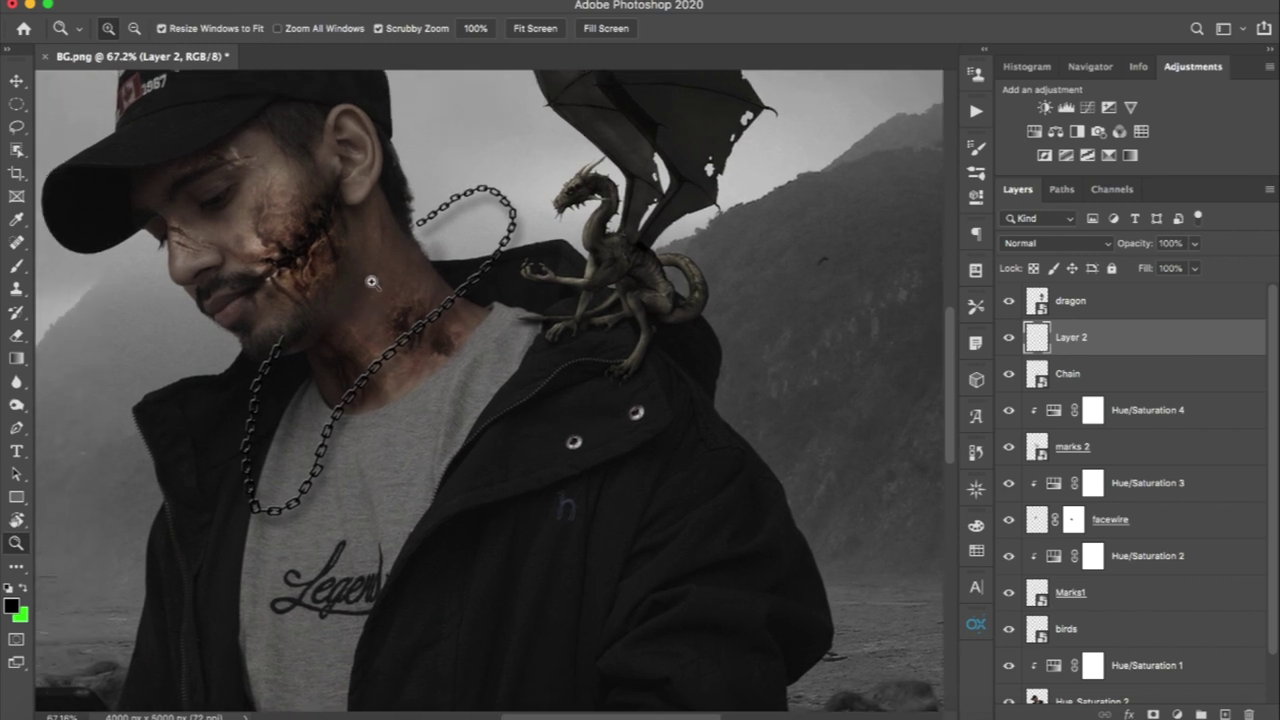
{"action": "key", "text": "v"}
{"action": "left_click", "coordinate": [382, 368]}
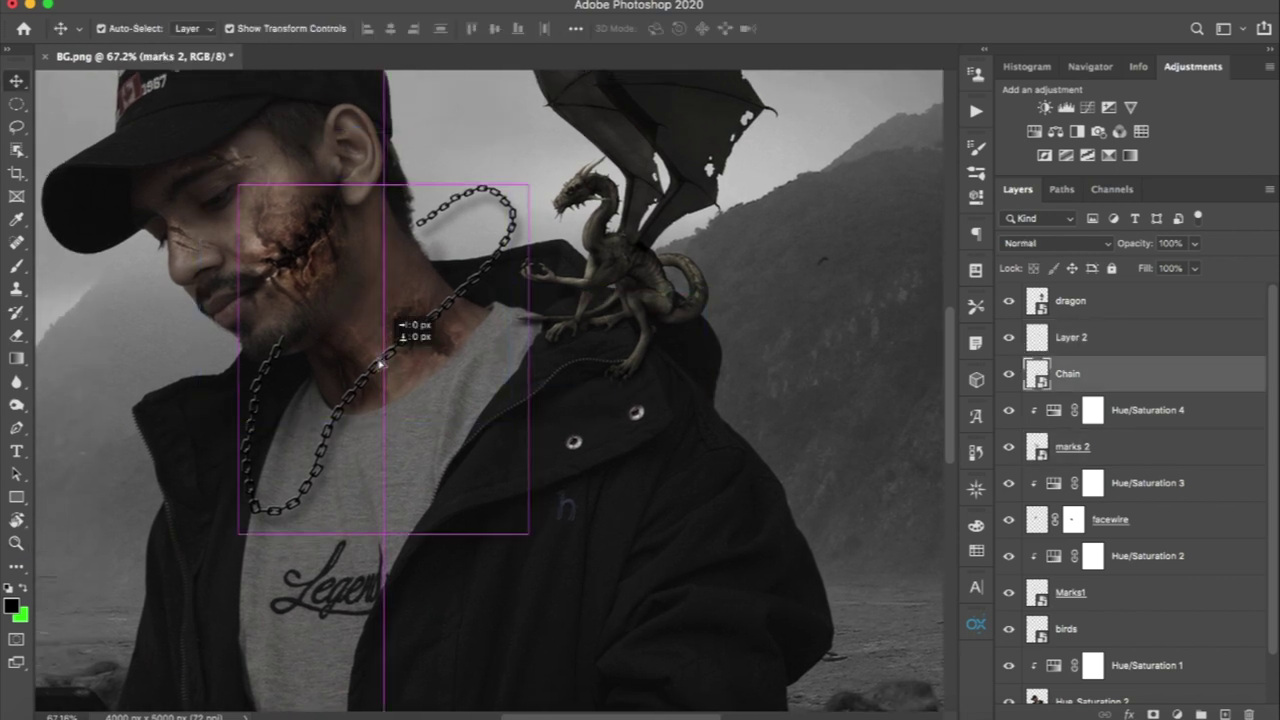
{"action": "key", "text": "ctrl+t"}
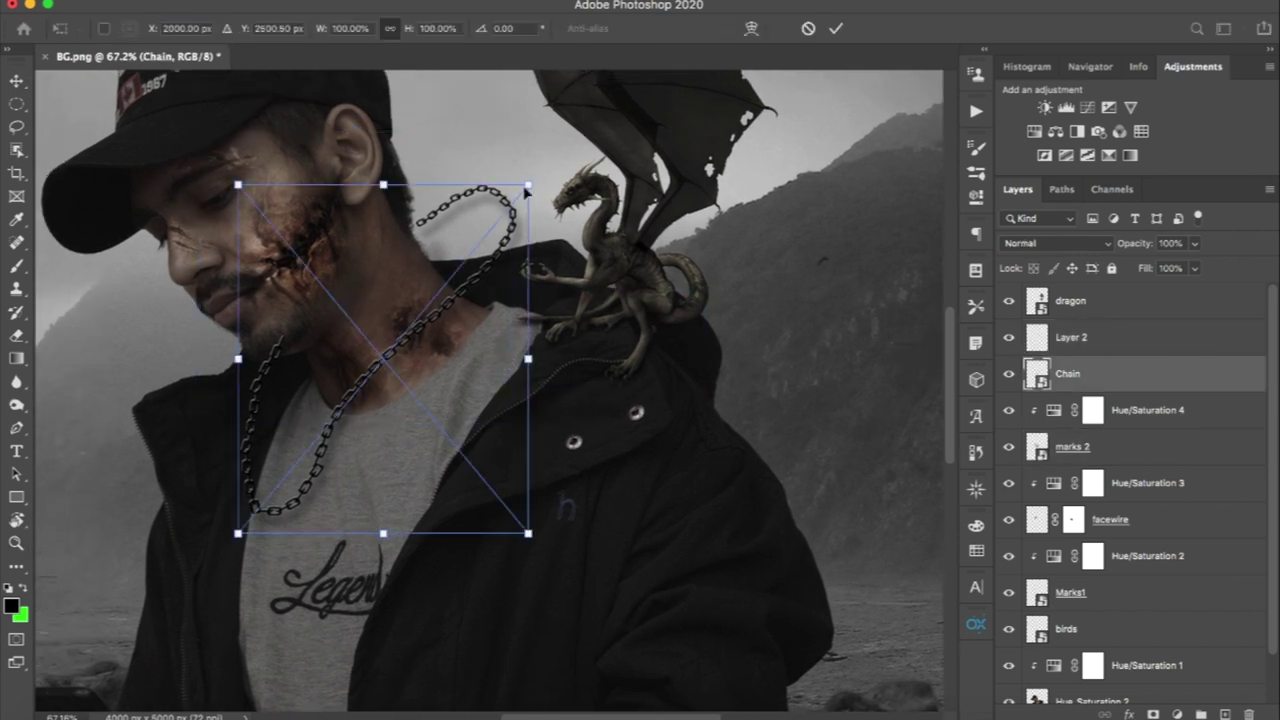
{"action": "mouse_move", "coordinate": [372, 418]}
{"action": "left_mouse_down"}
{"action": "mouse_move", "coordinate": [409, 454]}
{"action": "mouse_move", "coordinate": [393, 463]}
{"action": "left_mouse_up"}
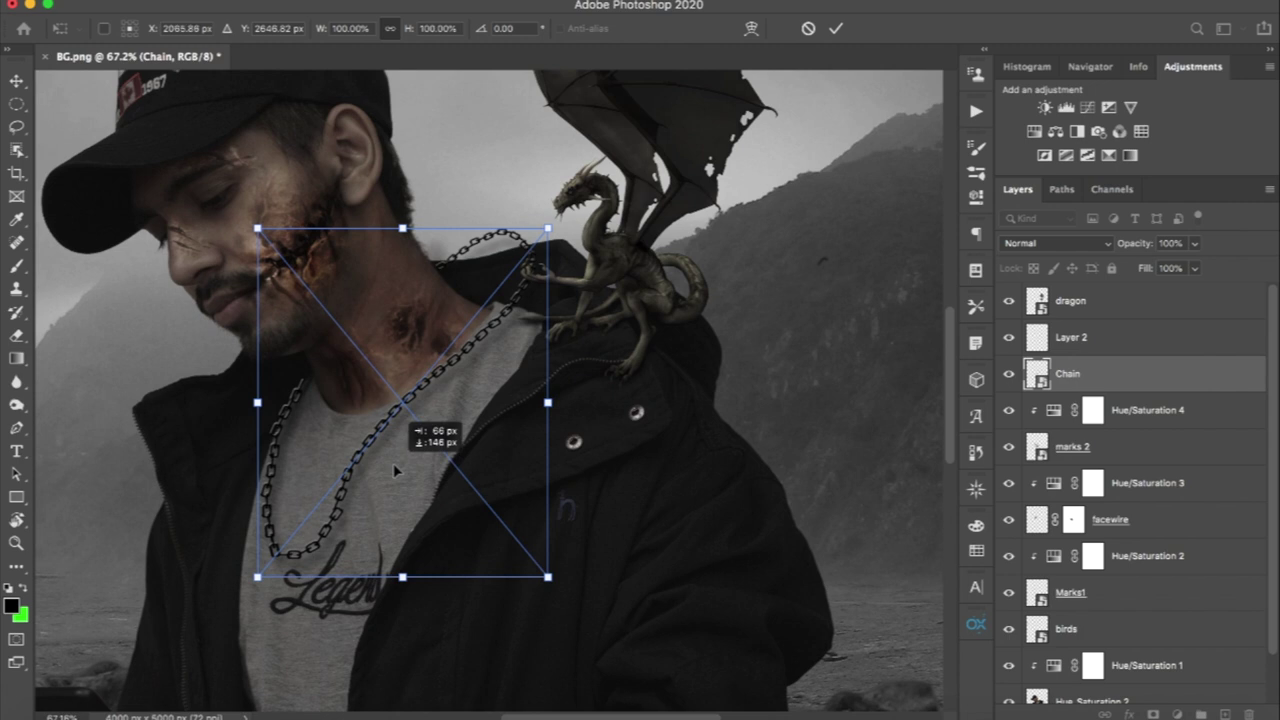
{"action": "key", "text": "Return"}
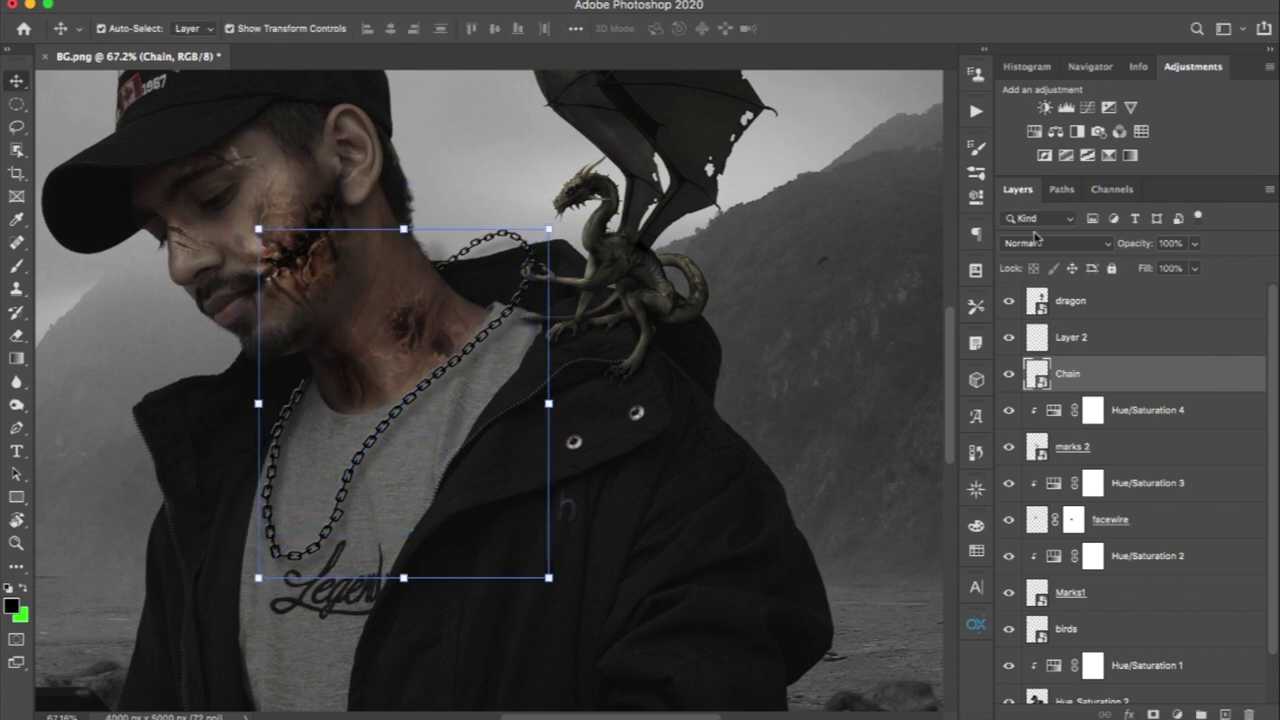
Move the Chain layer to the top and scale it to 92.18% so it meets the claw.
{"action": "left_click_drag", "start_coordinate": [1096, 378], "coordinate": [1090, 292]}
{"action": "key", "text": "z"}
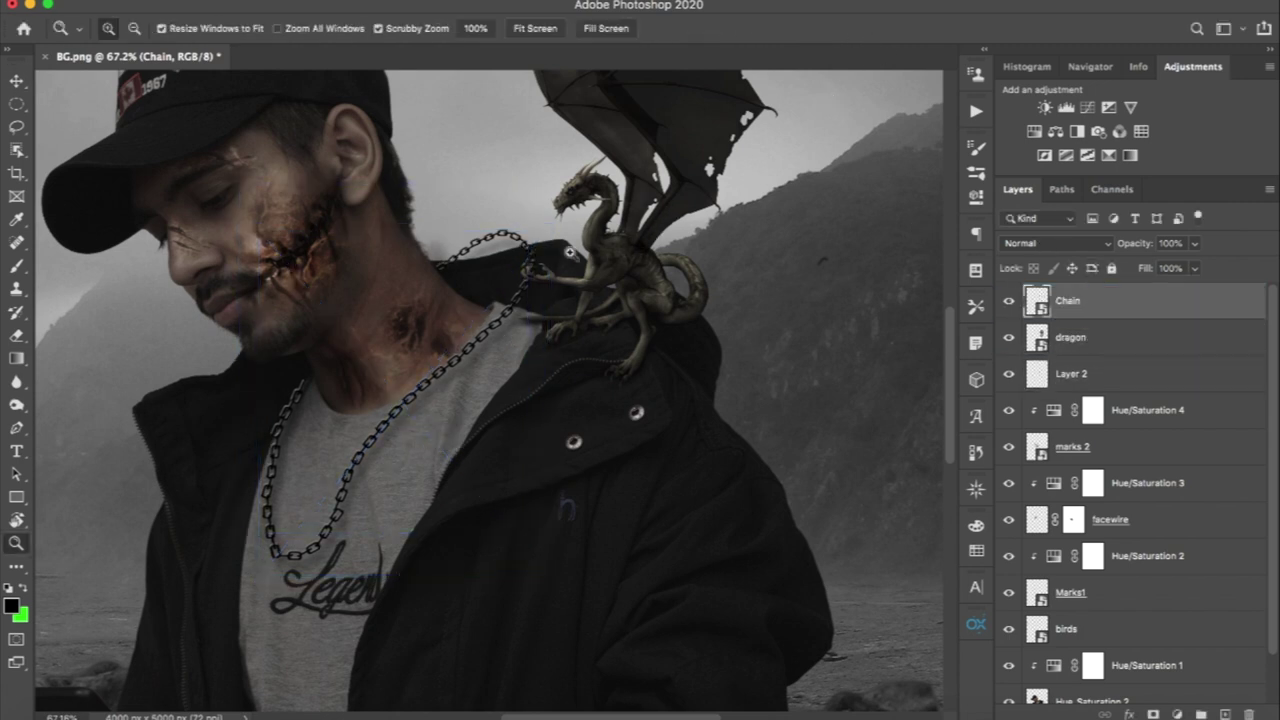
{"action": "left_click_drag", "start_coordinate": [555, 259], "coordinate": [604, 256]}
{"action": "left_click_drag", "start_coordinate": [458, 228], "coordinate": [518, 236]}
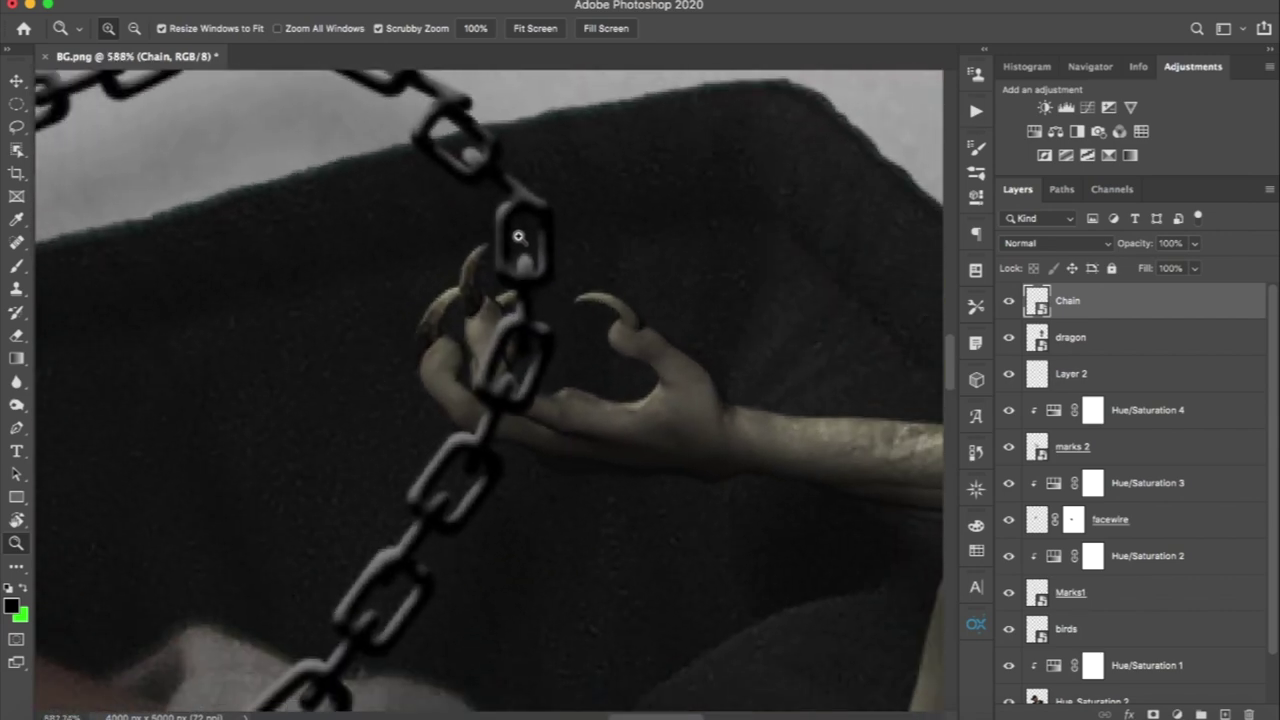
{"action": "left_click_drag", "start_coordinate": [518, 236], "coordinate": [422, 262]}
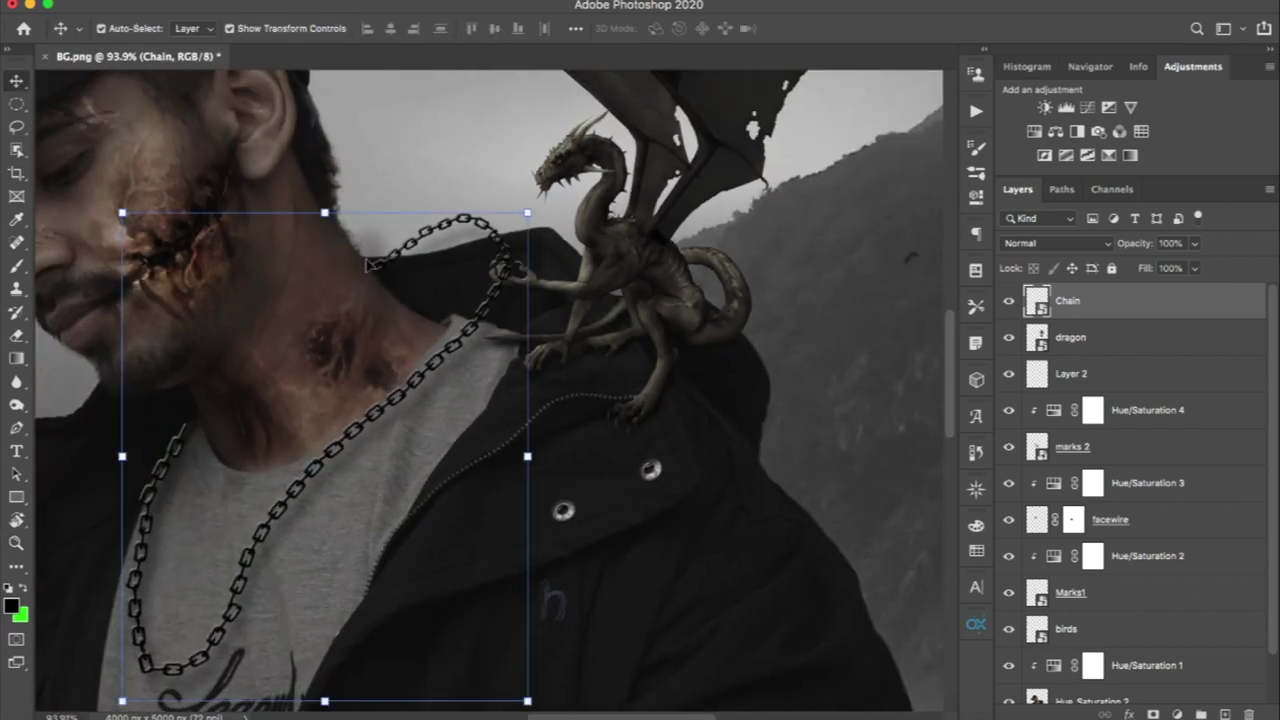
{"action": "left_click_drag", "start_coordinate": [527, 213], "coordinate": [519, 224]}
{"action": "left_click_drag", "start_coordinate": [422, 424], "coordinate": [441, 378]}
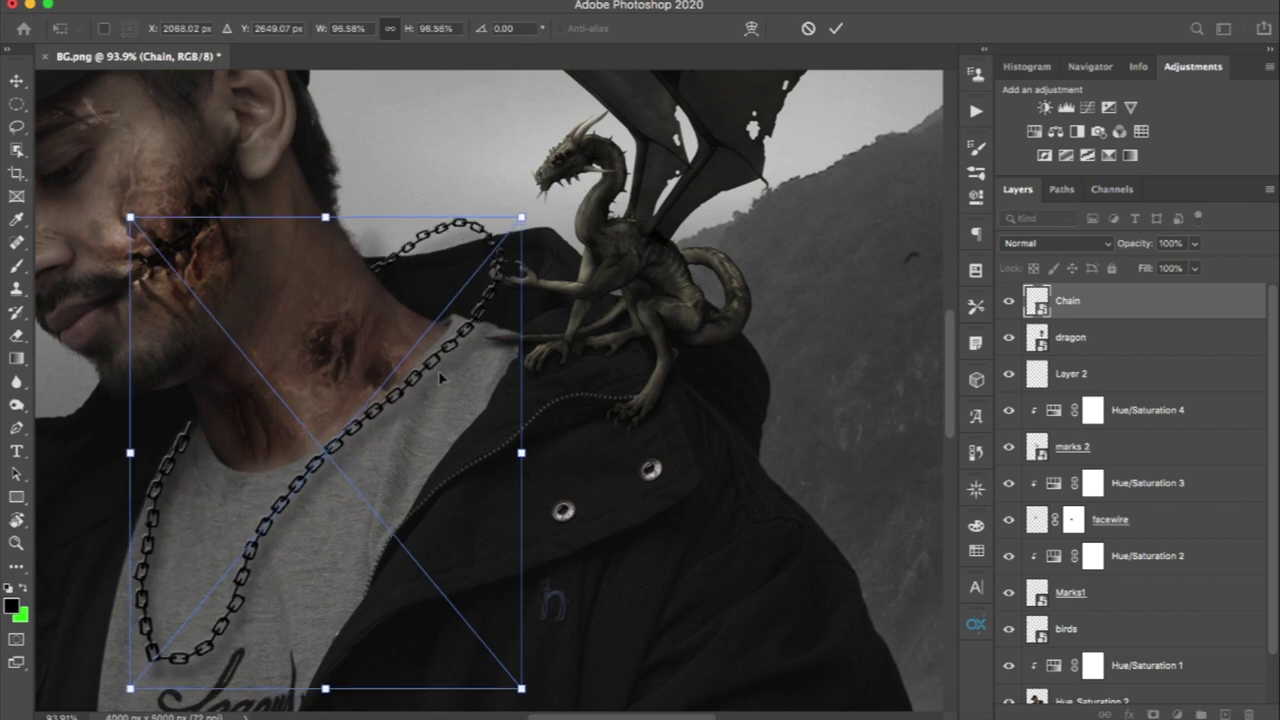
{"action": "mouse_move", "coordinate": [525, 214]}
{"action": "left_mouse_down"}
{"action": "mouse_move", "coordinate": [517, 227]}
{"action": "mouse_move", "coordinate": [600, 257]}
{"action": "mouse_move", "coordinate": [443, 283]}
{"action": "mouse_move", "coordinate": [500, 266]}
{"action": "mouse_move", "coordinate": [424, 298]}
{"action": "mouse_move", "coordinate": [486, 286]}
{"action": "left_mouse_up"}
{"action": "left_click", "coordinate": [835, 28]}
{"action": "key", "text": "z"}
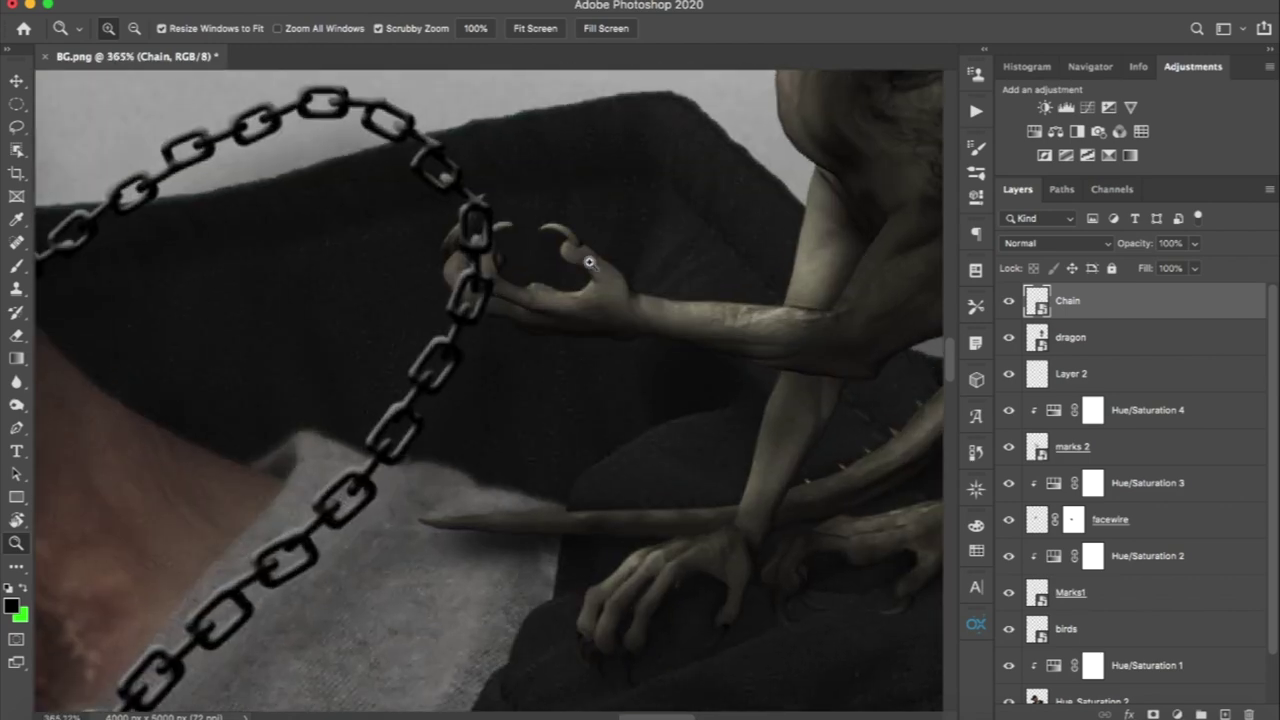
Add a mask to the Chain layer and brush out the link behind the dragon's fingers.
{"action": "key", "text": "v"}
{"action": "left_click", "coordinate": [1153, 714]}
{"action": "key", "text": "b"}
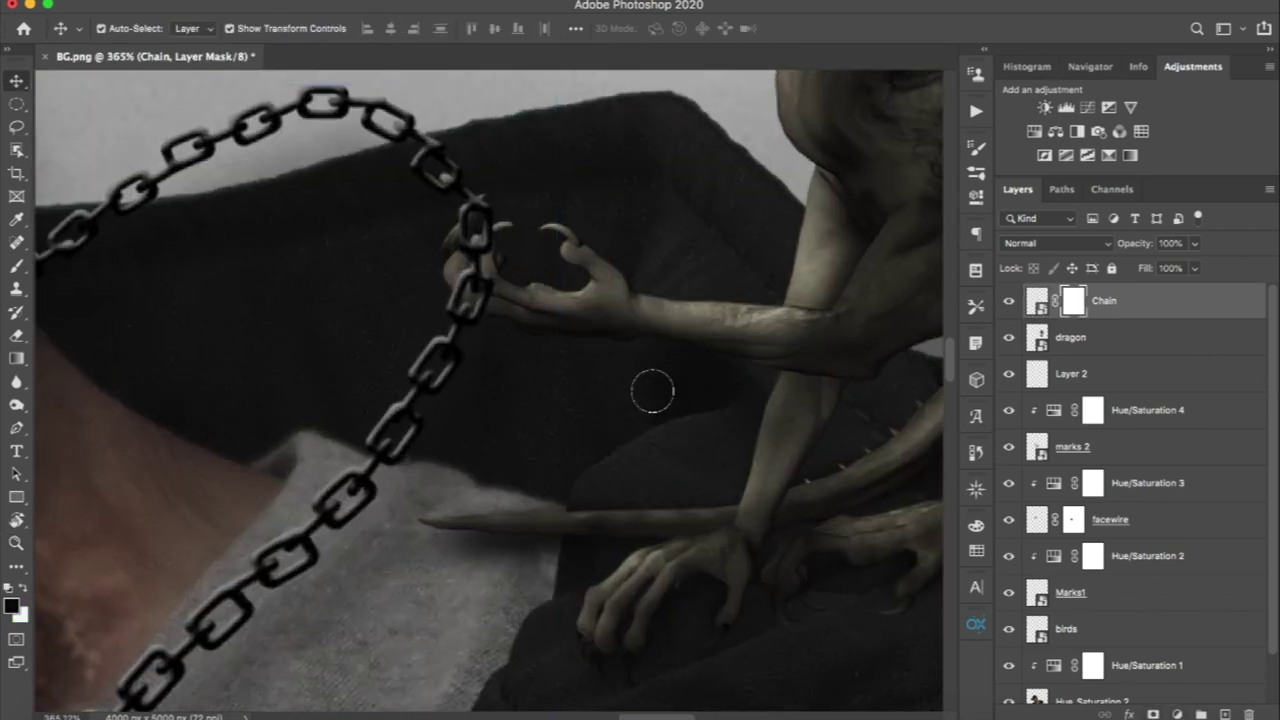
{"action": "left_click_drag", "start_coordinate": [469, 271], "coordinate": [476, 256]}
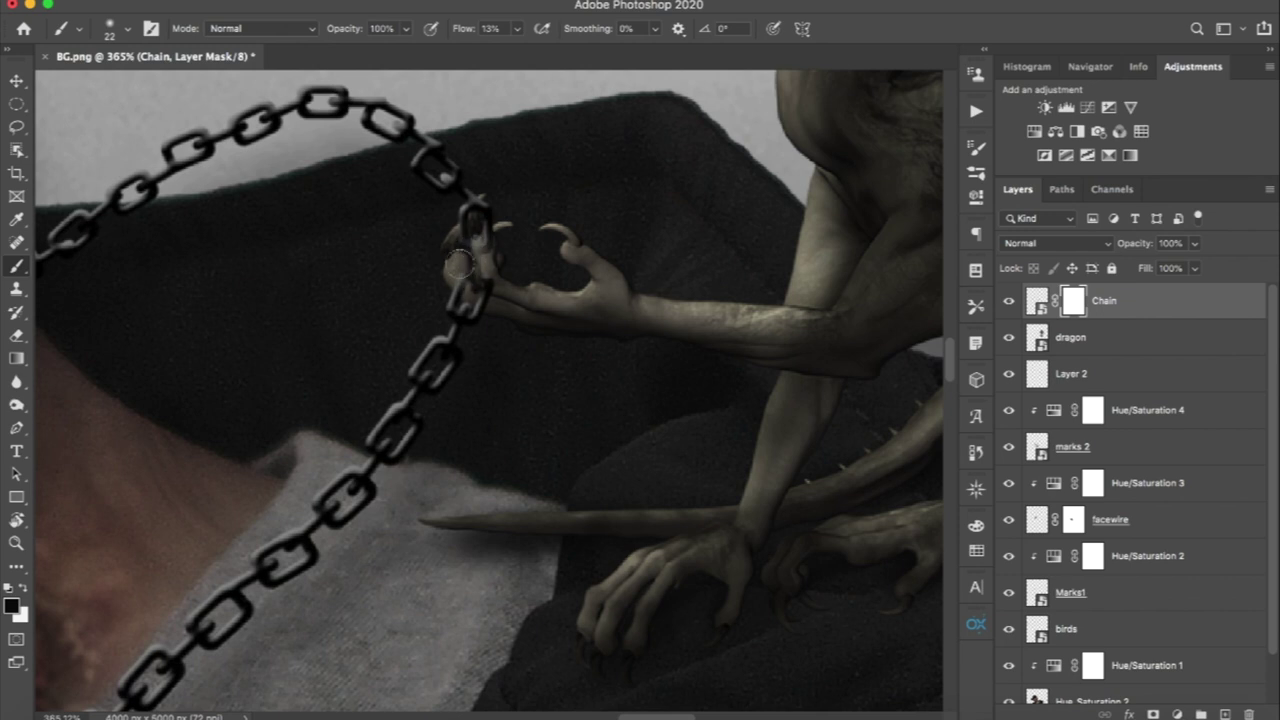
{"action": "left_click_drag", "start_coordinate": [457, 262], "coordinate": [481, 262]}
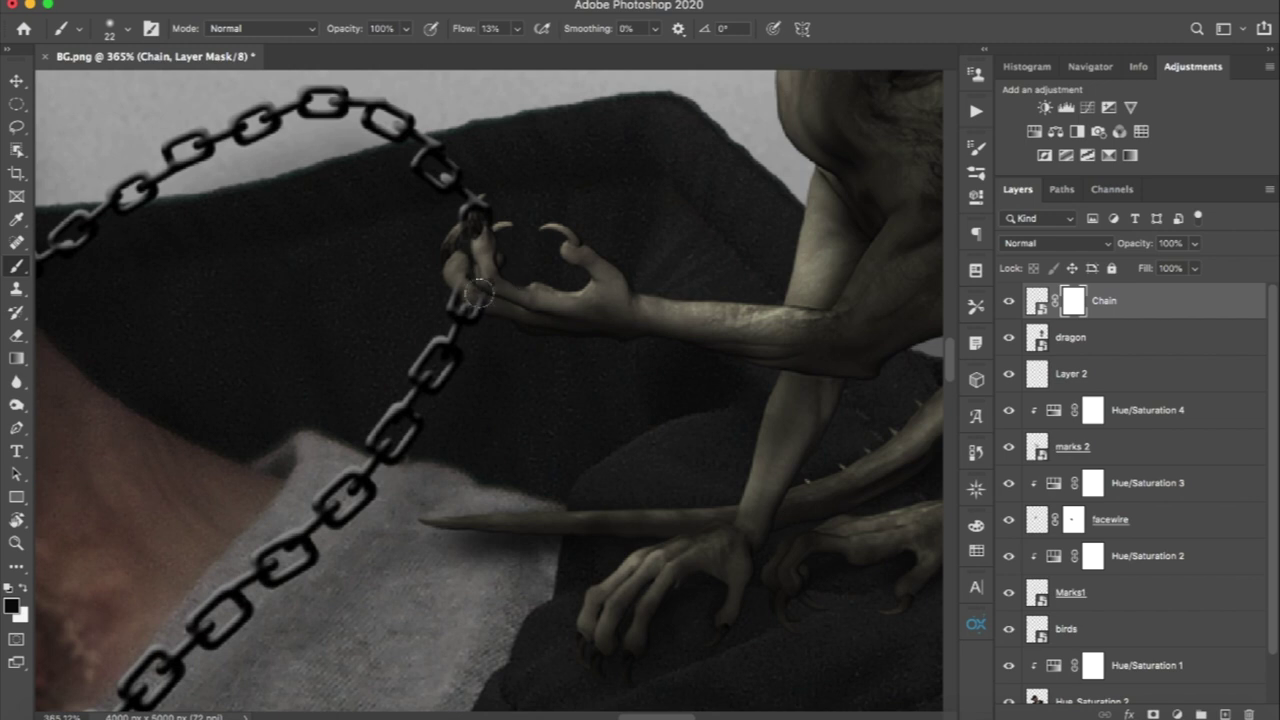
{"action": "left_click_drag", "start_coordinate": [473, 287], "coordinate": [474, 296]}
{"action": "key", "text": "bracketleft"}
{"action": "key", "text": "bracketleft"}
{"action": "left_click_drag", "start_coordinate": [480, 270], "coordinate": [475, 291]}
Stamp visible layers into Layer 3 with Ctrl+Alt+Shift+E, then launch Camera Raw Filter.
{"action": "key", "text": "z"}
{"action": "scroll", "coordinate": [520, 305], "scroll_direction": "down", "scroll_amount": 3}
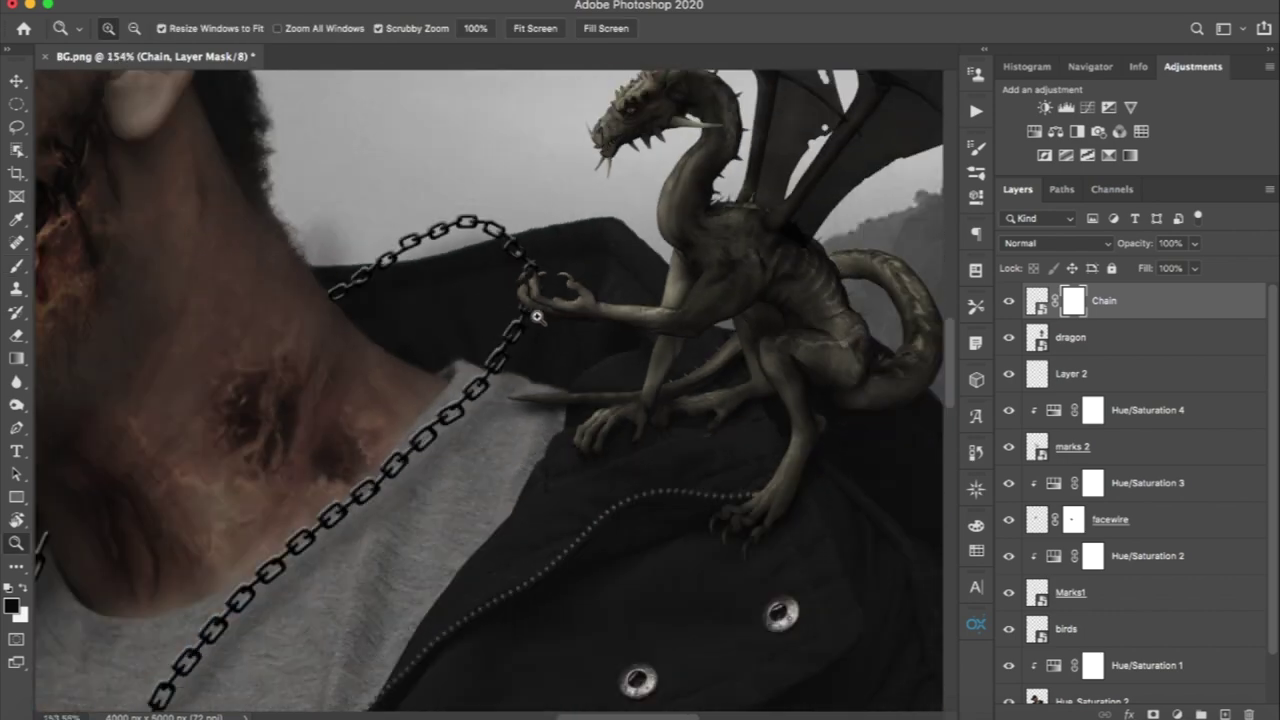
{"action": "scroll", "coordinate": [536, 316], "scroll_direction": "down", "scroll_amount": 1}
{"action": "scroll", "coordinate": [580, 325], "scroll_direction": "down", "scroll_amount": 1}
{"action": "scroll", "coordinate": [620, 333], "scroll_direction": "down", "scroll_amount": 1}
{"action": "scroll", "coordinate": [666, 341], "scroll_direction": "down", "scroll_amount": 1}
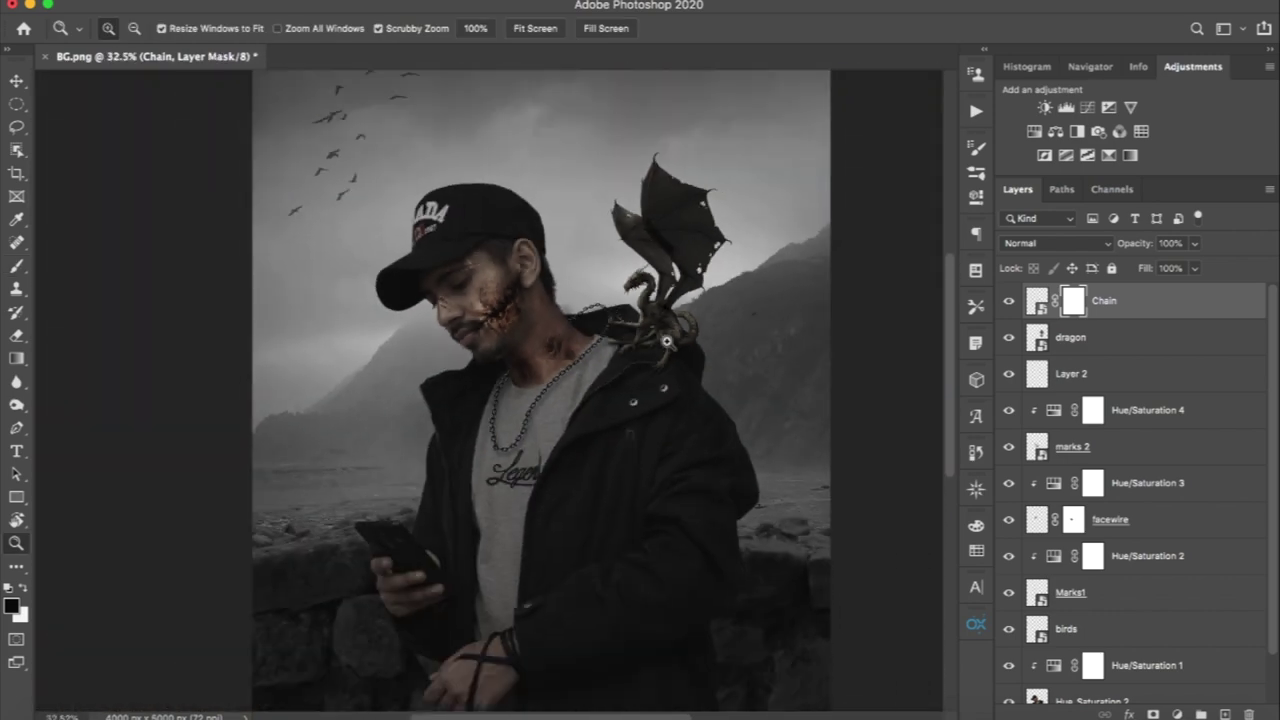
{"action": "scroll", "coordinate": [666, 341], "scroll_direction": "down", "scroll_amount": 1}
{"action": "scroll", "coordinate": [666, 341], "scroll_direction": "down", "scroll_amount": 1}
{"action": "key", "text": "b"}
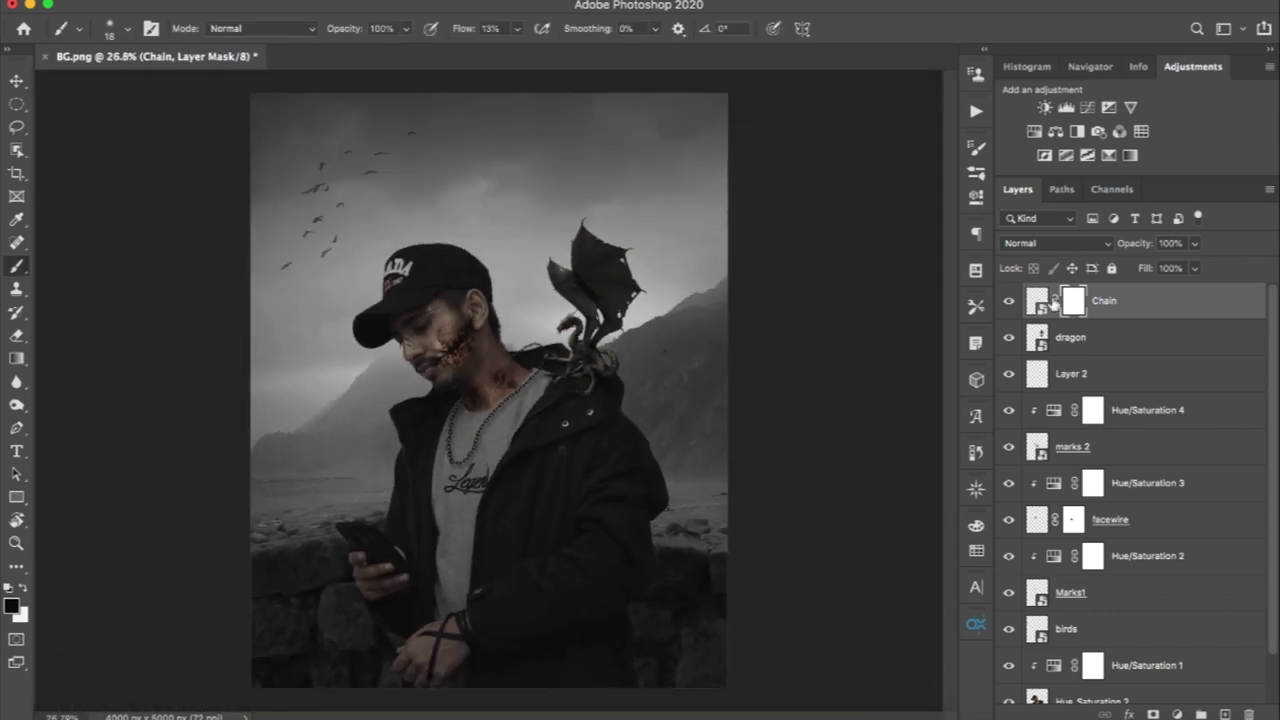
{"action": "key", "text": "ctrl+shift+alt+e"}
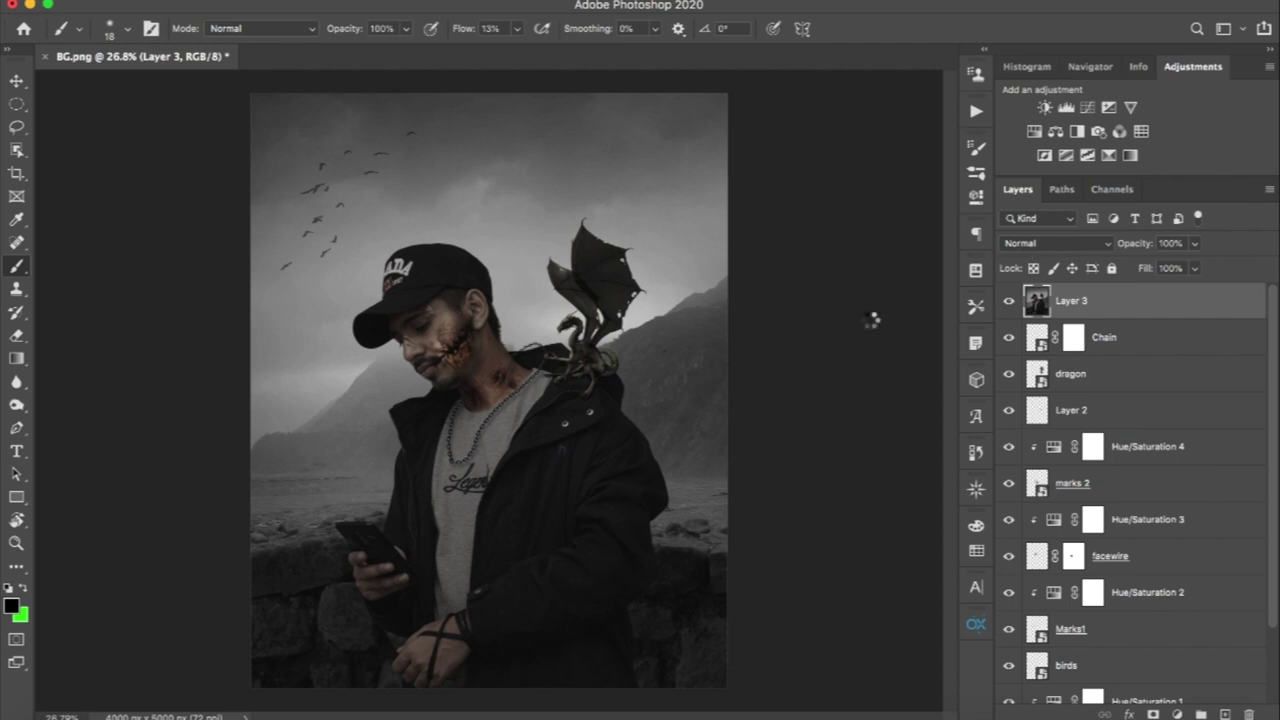
{"action": "key", "text": "ctrl+shift+a"}
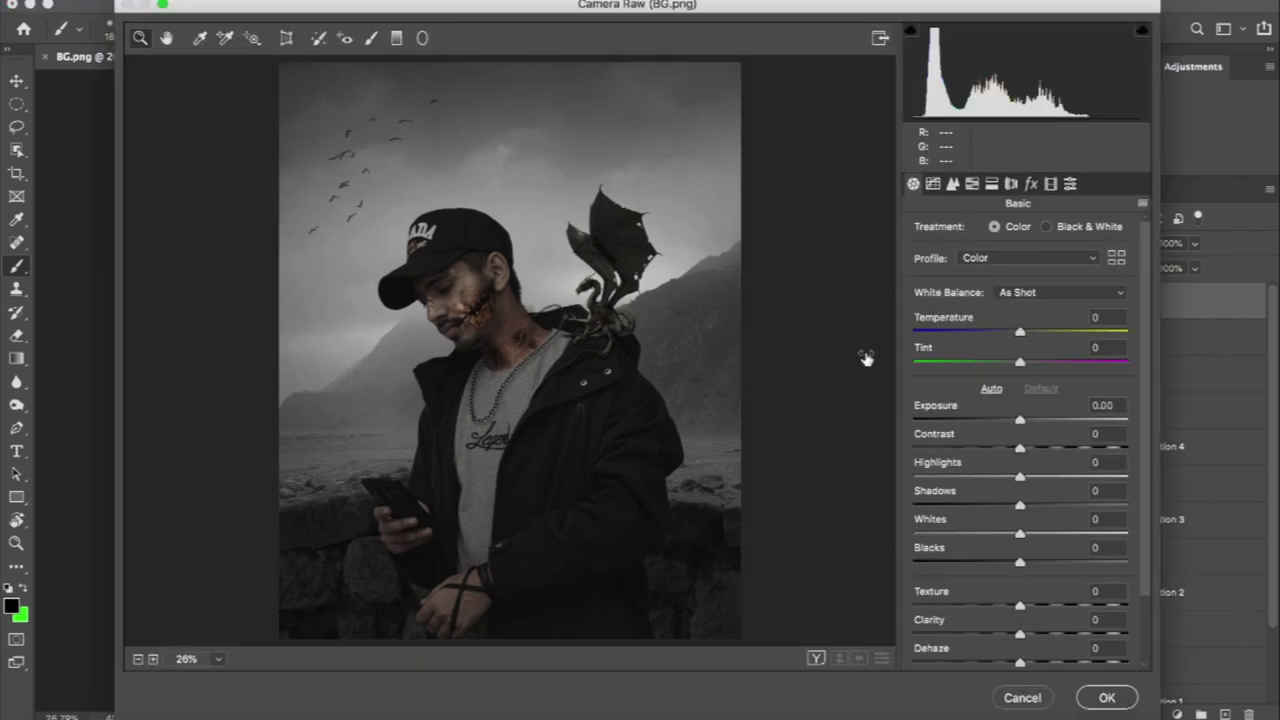
Apply the Kellan - Clouds preset and lower Temperature to -8.
{"action": "mouse_move", "coordinate": [1020, 333]}
{"action": "left_mouse_down"}
{"action": "mouse_move", "coordinate": [1006, 333]}
{"action": "mouse_move", "coordinate": [1088, 333]}
{"action": "mouse_move", "coordinate": [955, 345]}
{"action": "mouse_move", "coordinate": [998, 347]}
{"action": "left_mouse_up"}
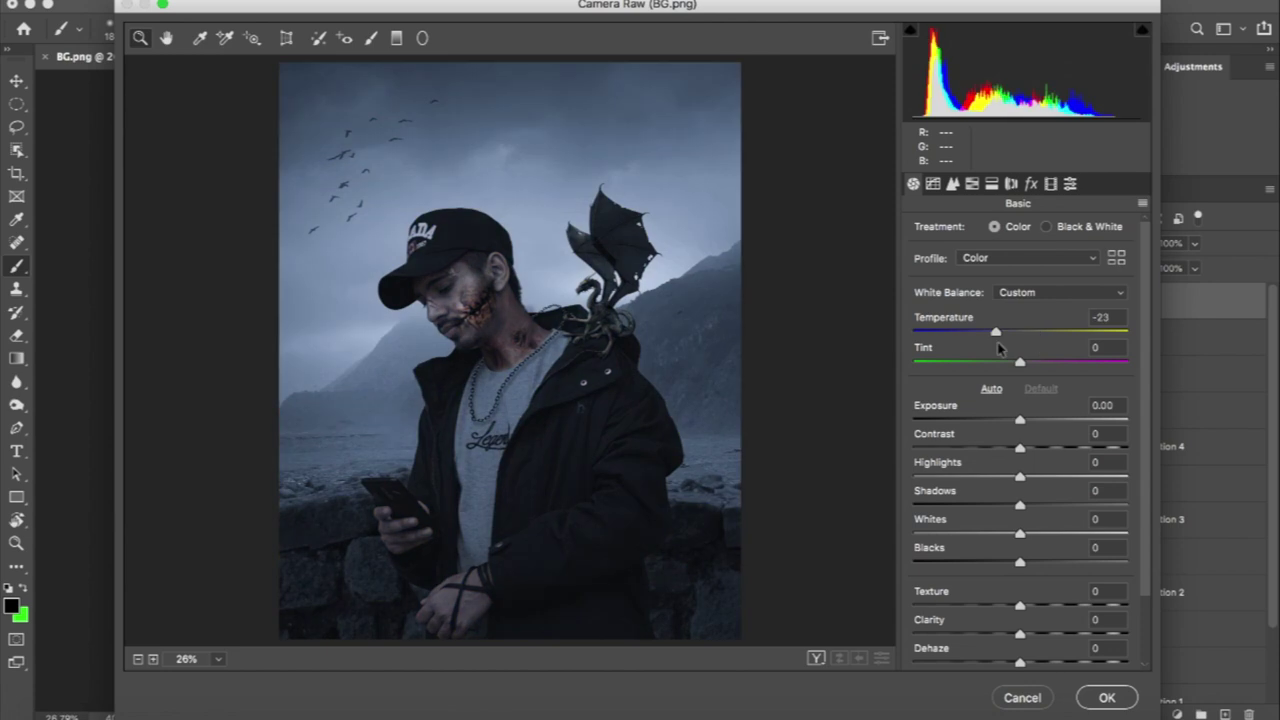
{"action": "left_click", "coordinate": [1070, 183]}
{"action": "mouse_move", "coordinate": [1144, 250]}
{"action": "left_mouse_down"}
{"action": "mouse_move", "coordinate": [1150, 634]}
{"action": "mouse_move", "coordinate": [1152, 545]}
{"action": "left_mouse_up"}
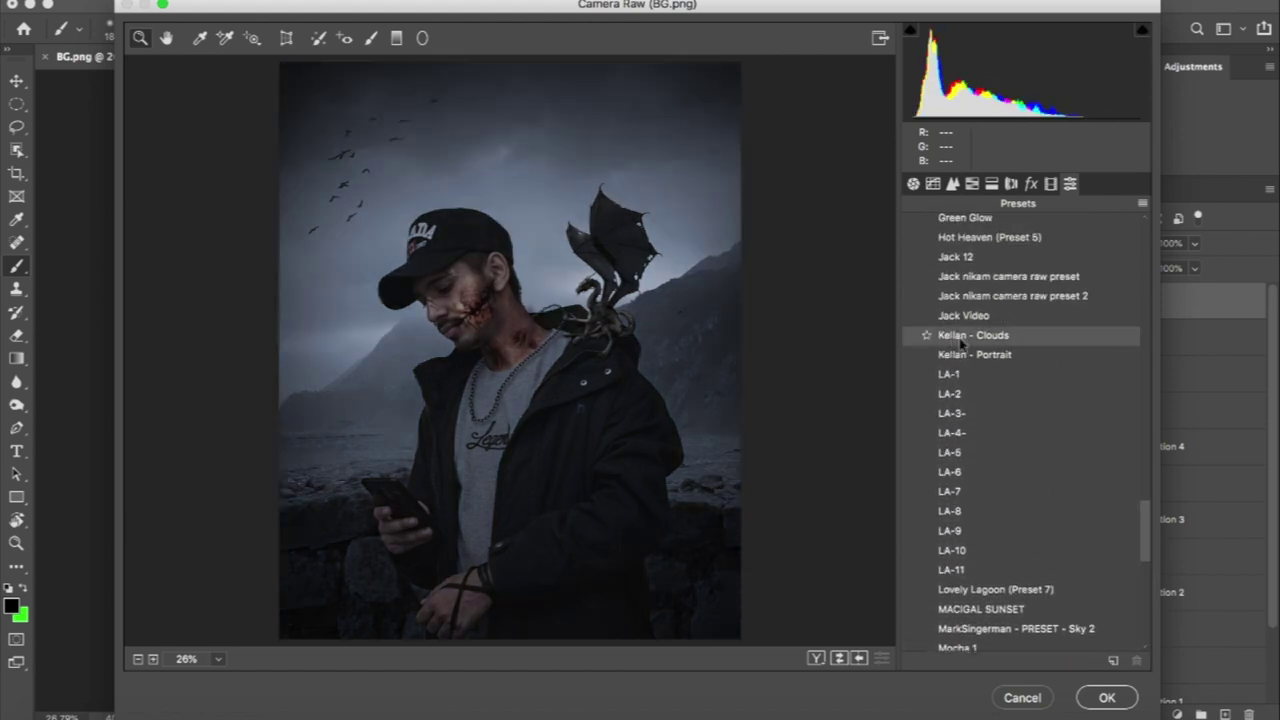
{"action": "left_click", "coordinate": [959, 344]}
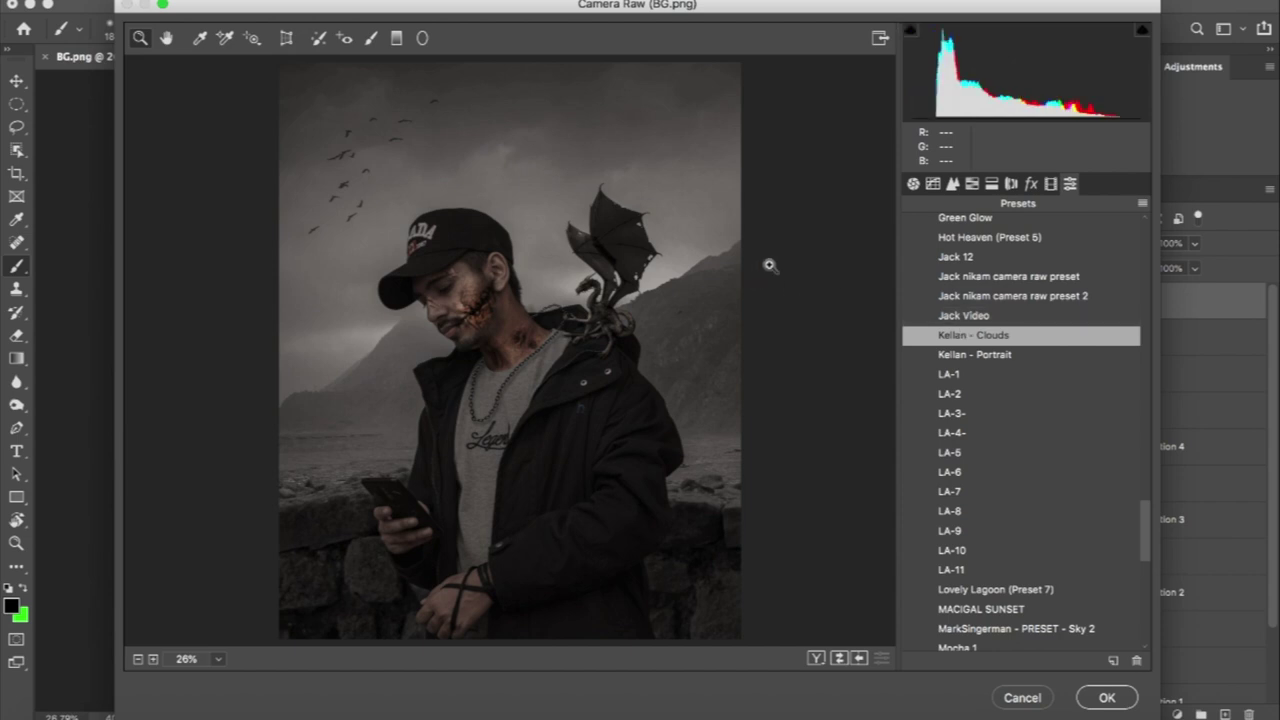
{"action": "left_click", "coordinate": [913, 184]}
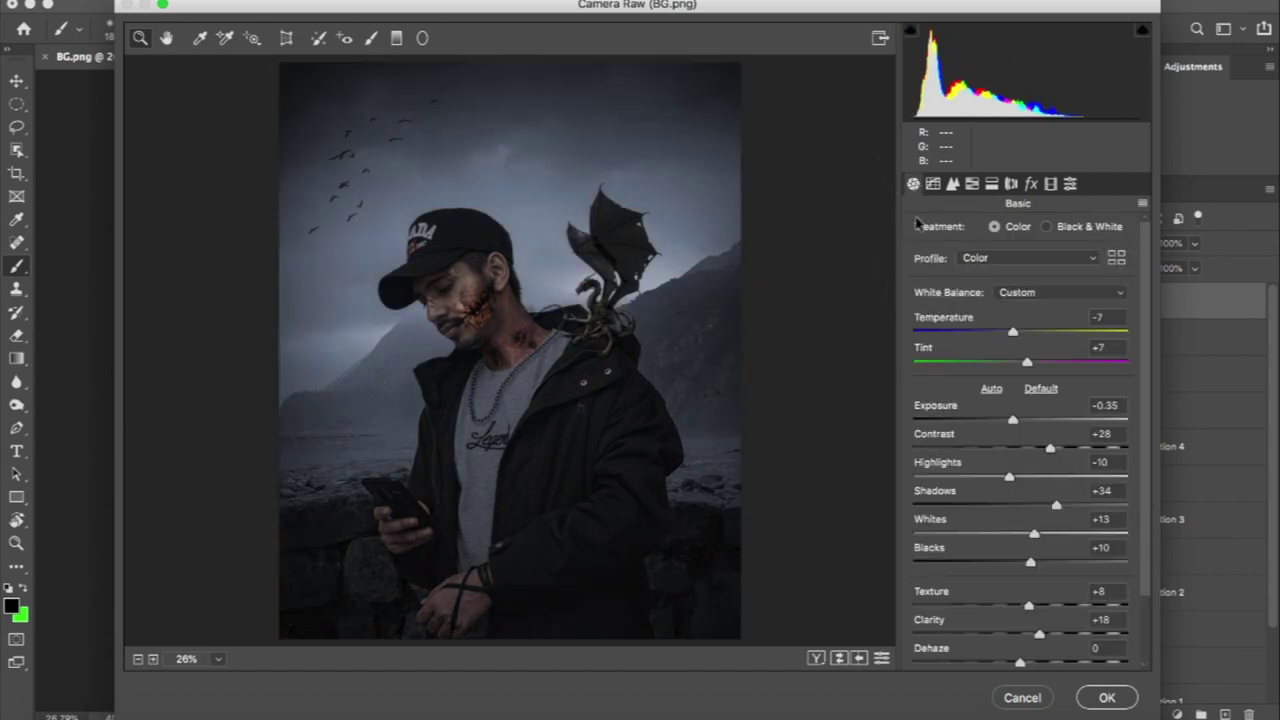
{"action": "left_click_drag", "start_coordinate": [1013, 335], "coordinate": [1001, 334]}
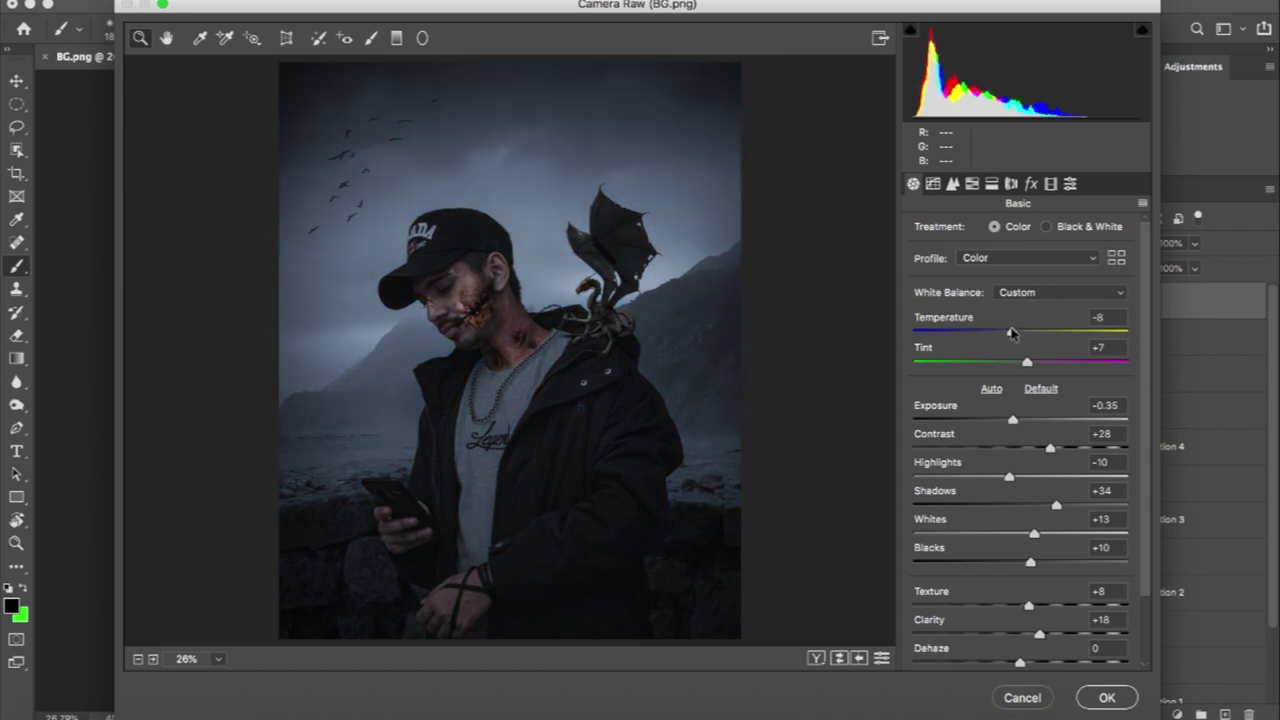
Adjust the blue primary saturation in Calibration and brighten the Blues luminance.
{"action": "left_click", "coordinate": [993, 188]}
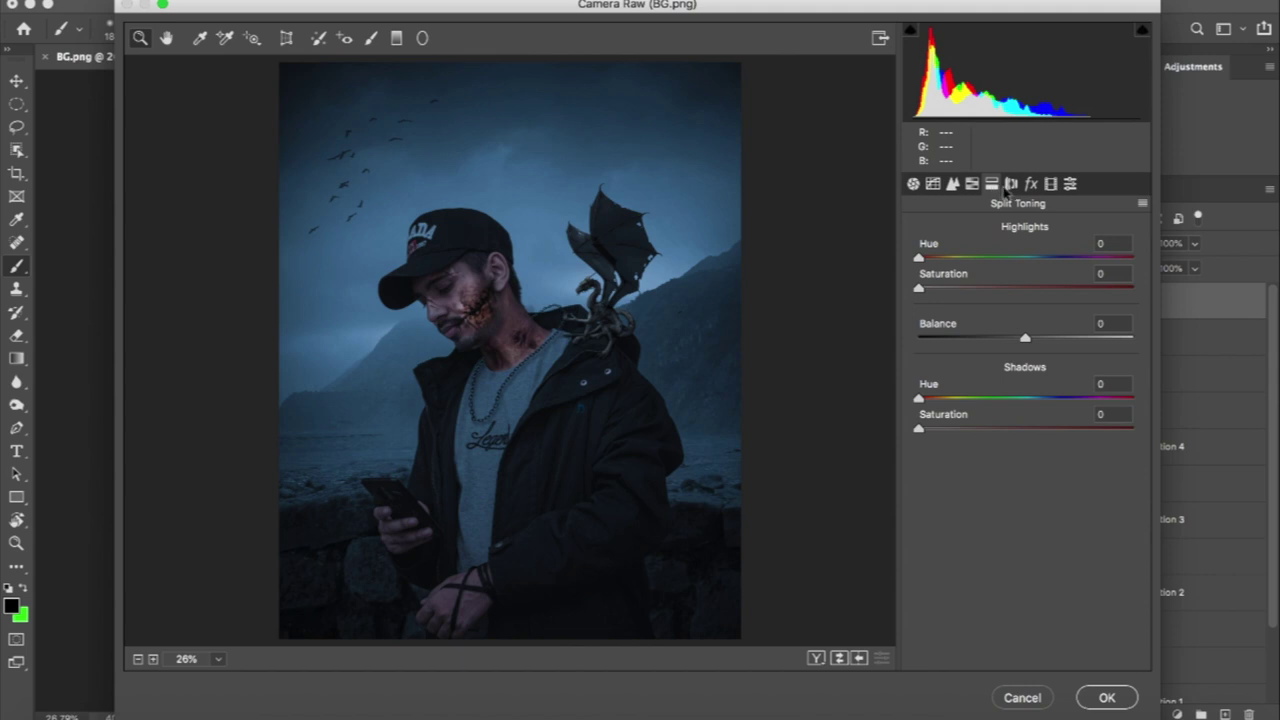
{"action": "left_click", "coordinate": [1038, 187]}
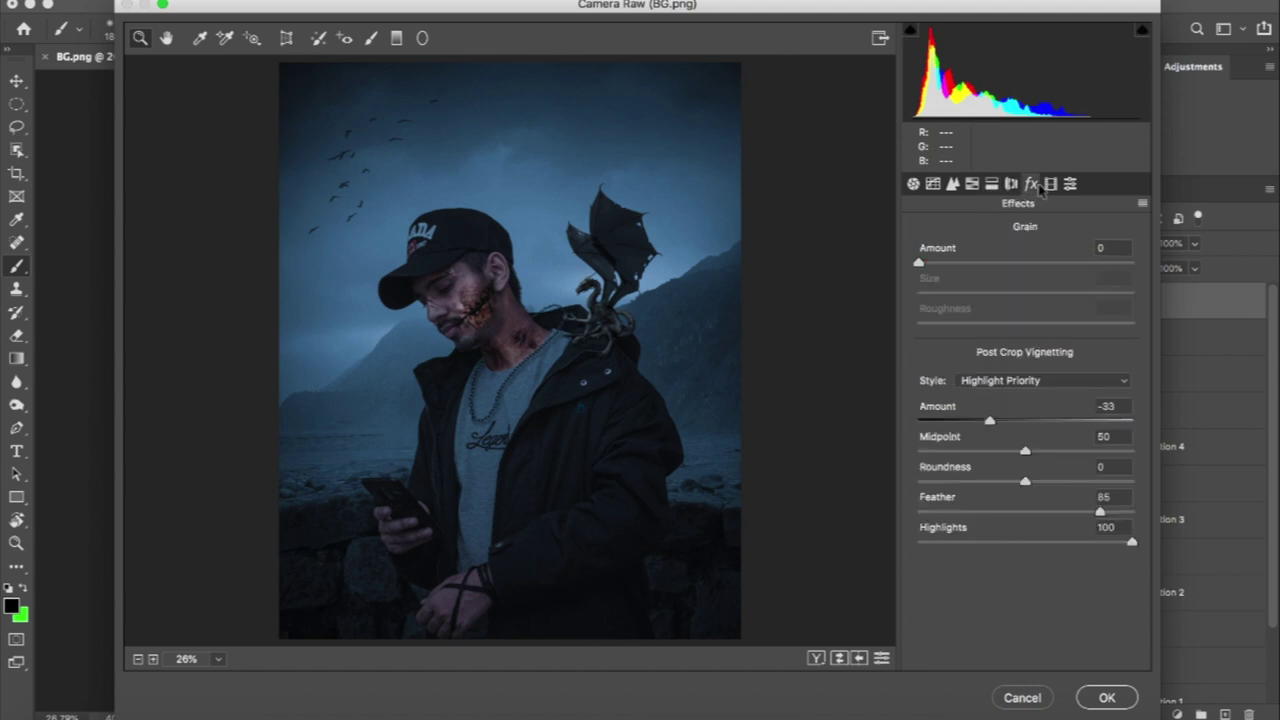
{"action": "left_click", "coordinate": [1050, 185]}
{"action": "left_click_drag", "start_coordinate": [1043, 556], "coordinate": [1036, 558]}
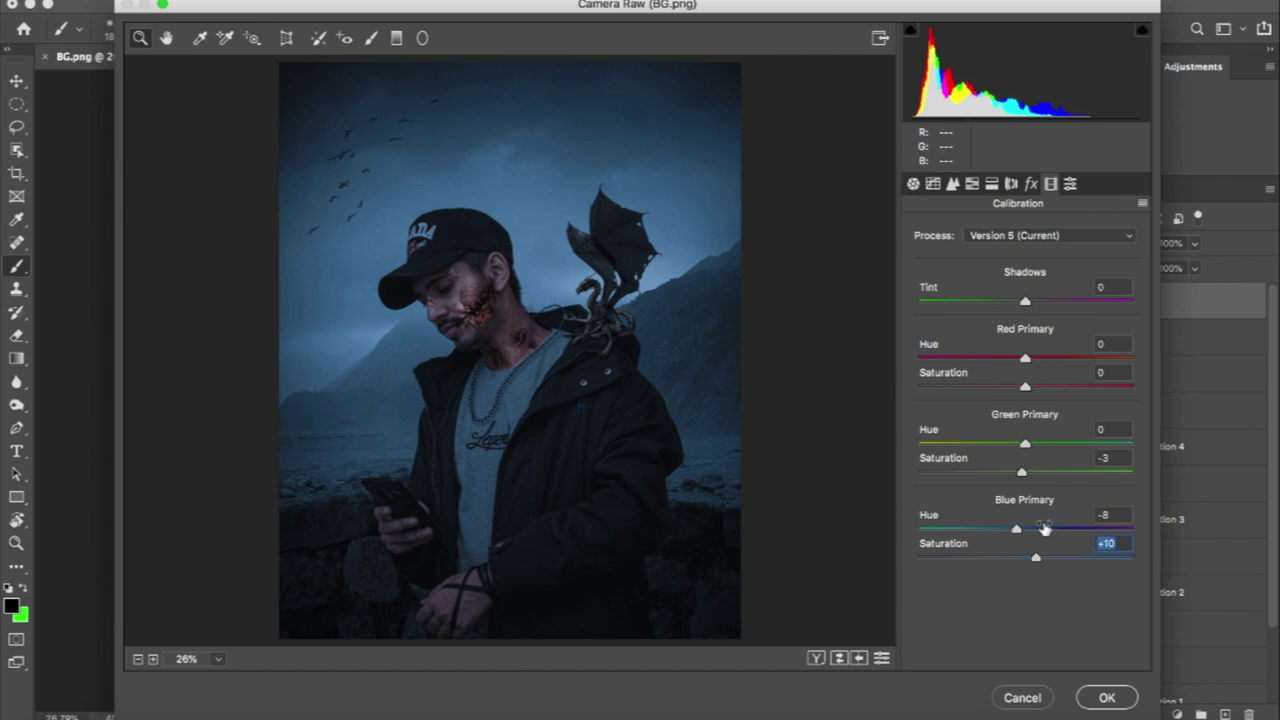
{"action": "left_click", "coordinate": [973, 183]}
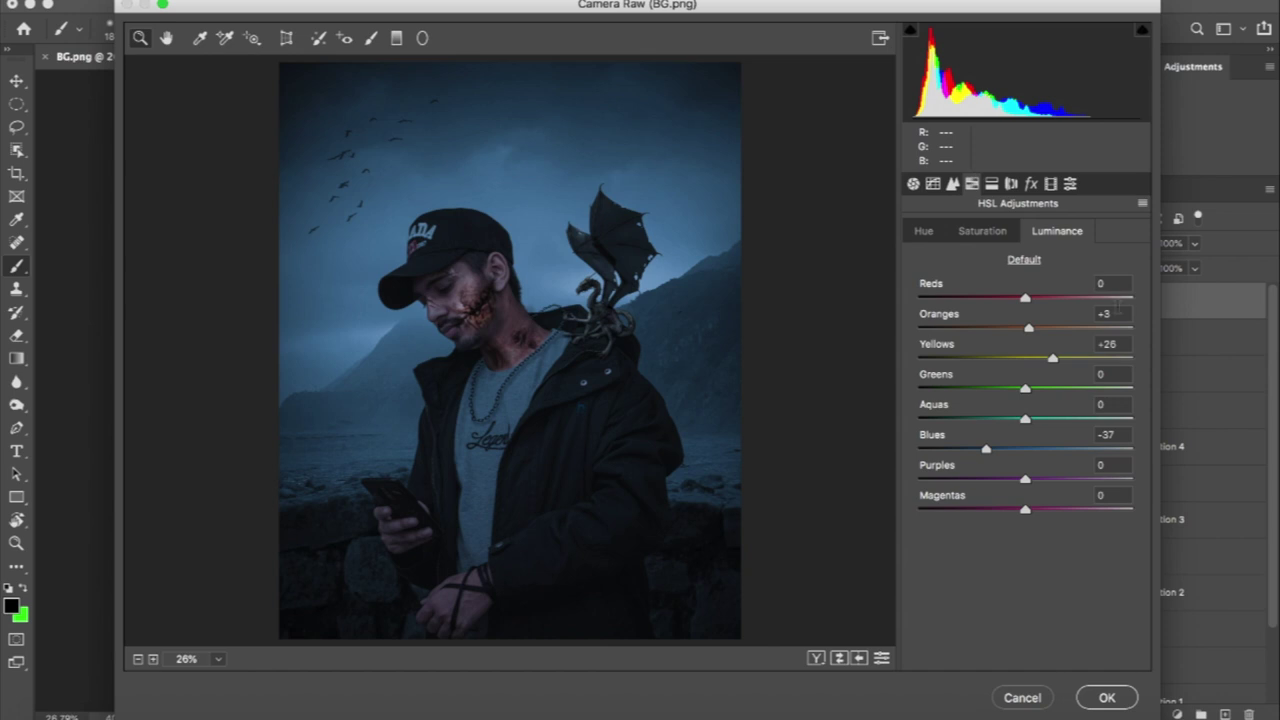
{"action": "mouse_move", "coordinate": [988, 450]}
{"action": "left_mouse_down"}
{"action": "mouse_move", "coordinate": [1066, 450]}
{"action": "mouse_move", "coordinate": [971, 448]}
{"action": "mouse_move", "coordinate": [1005, 449]}
{"action": "left_mouse_up"}
Set Oranges saturation to -31 and luminance Reds +35, Yellows +18.
{"action": "left_click", "coordinate": [976, 234]}
{"action": "left_click", "coordinate": [928, 233]}
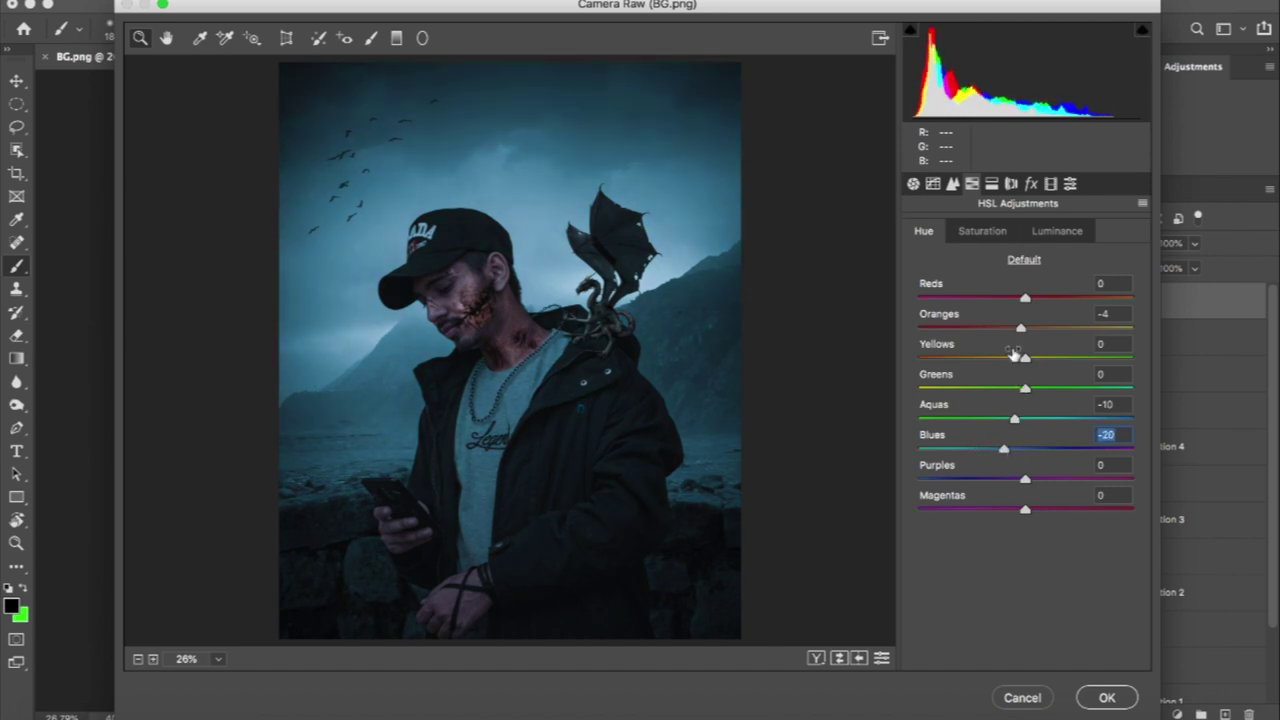
{"action": "left_click", "coordinate": [980, 233]}
{"action": "mouse_move", "coordinate": [1028, 330]}
{"action": "left_mouse_down"}
{"action": "mouse_move", "coordinate": [1080, 330]}
{"action": "mouse_move", "coordinate": [994, 330]}
{"action": "mouse_move", "coordinate": [1094, 331]}
{"action": "mouse_move", "coordinate": [1047, 330]}
{"action": "mouse_move", "coordinate": [1076, 302]}
{"action": "mouse_move", "coordinate": [1064, 301]}
{"action": "left_mouse_up"}
{"action": "left_click", "coordinate": [1050, 233]}
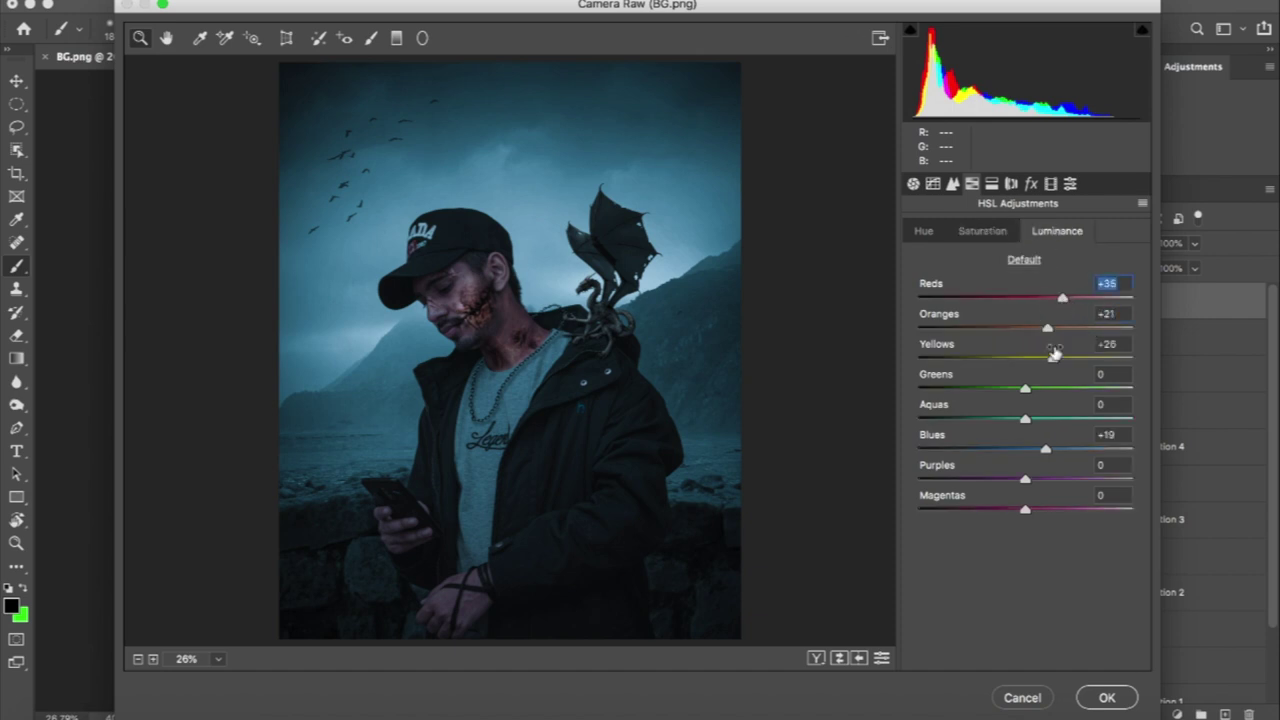
{"action": "mouse_move", "coordinate": [1052, 358]}
{"action": "left_mouse_down"}
{"action": "mouse_move", "coordinate": [1086, 358]}
{"action": "mouse_move", "coordinate": [1024, 358]}
{"action": "mouse_move", "coordinate": [1090, 363]}
{"action": "mouse_move", "coordinate": [1046, 360]}
{"action": "left_mouse_up"}
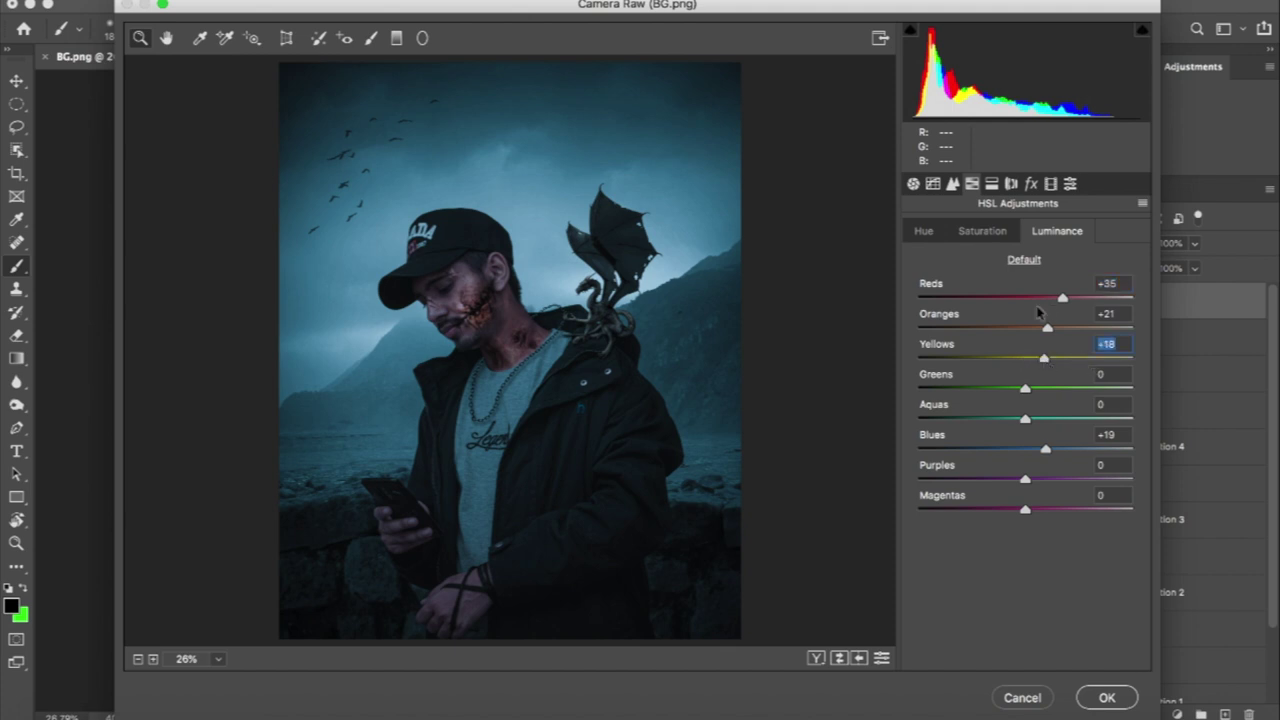
{"action": "left_click", "coordinate": [933, 185]}
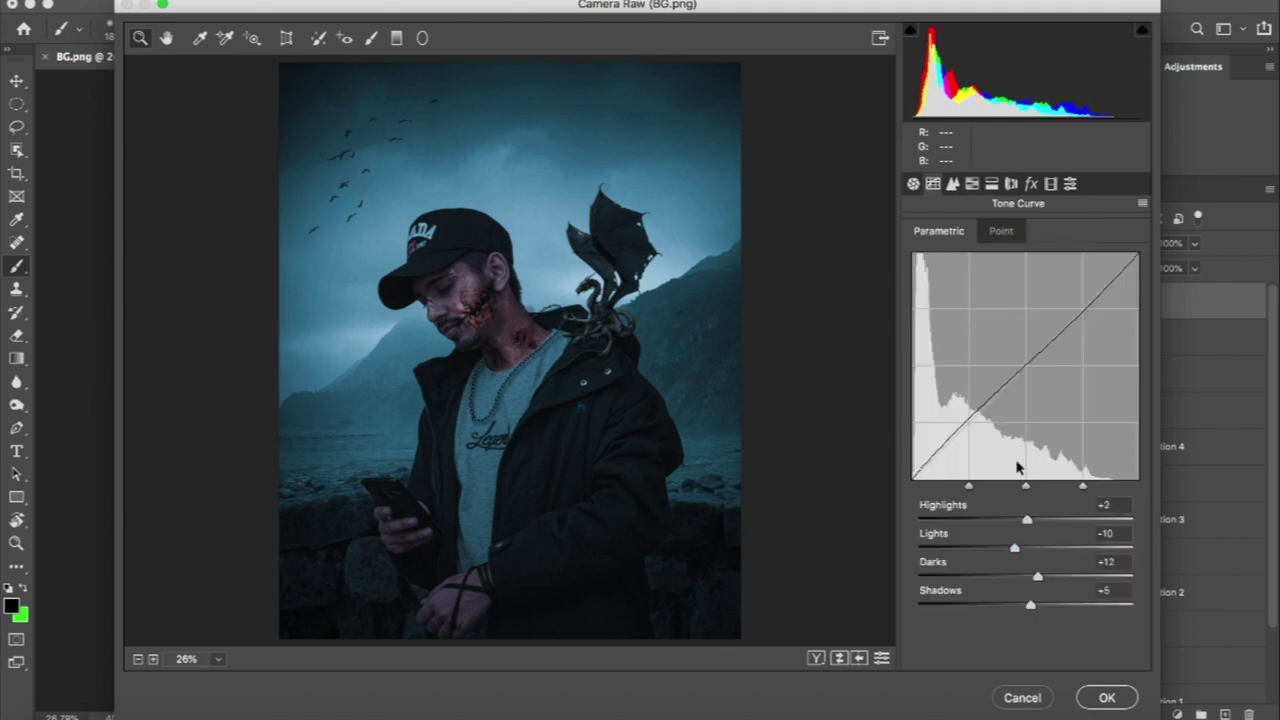
Brighten the tone curve highlights and lift its shadows, comparing against the original.
{"action": "mouse_move", "coordinate": [1027, 520]}
{"action": "left_mouse_down"}
{"action": "mouse_move", "coordinate": [1056, 520]}
{"action": "mouse_move", "coordinate": [1051, 549]}
{"action": "left_mouse_up"}
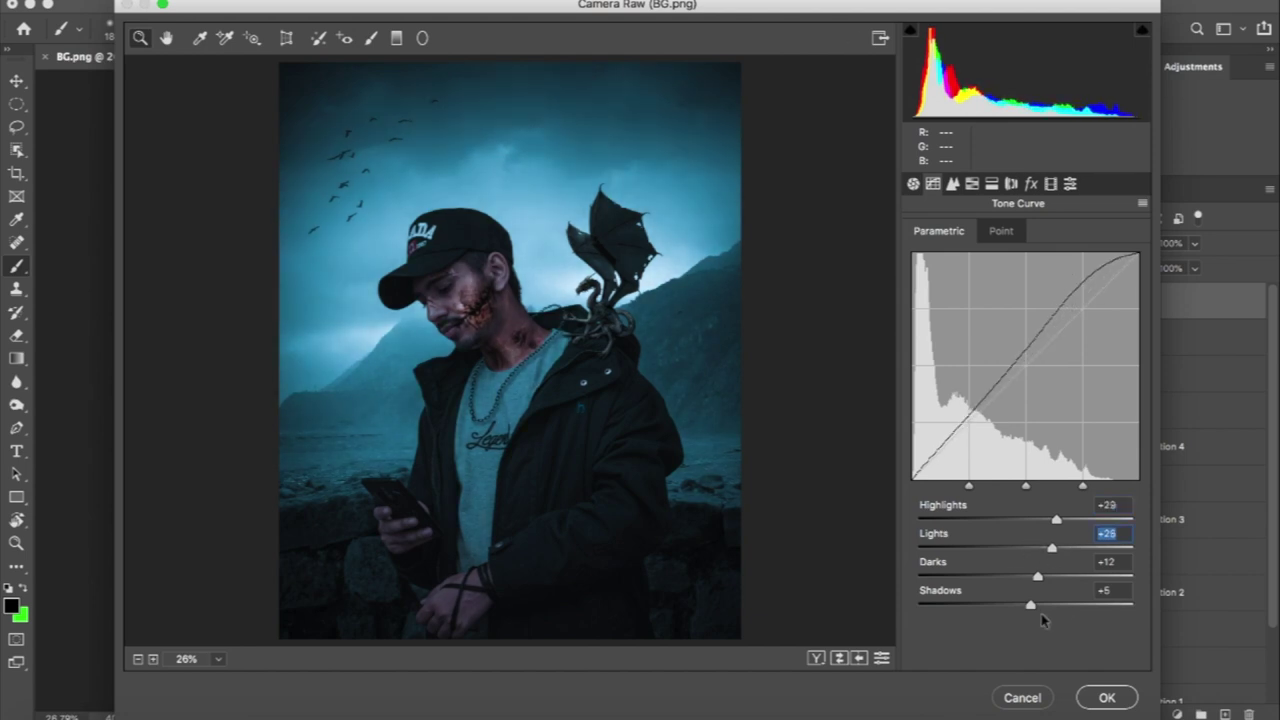
{"action": "mouse_move", "coordinate": [1030, 605]}
{"action": "left_mouse_down"}
{"action": "mouse_move", "coordinate": [997, 605]}
{"action": "mouse_move", "coordinate": [1049, 605]}
{"action": "left_mouse_up"}
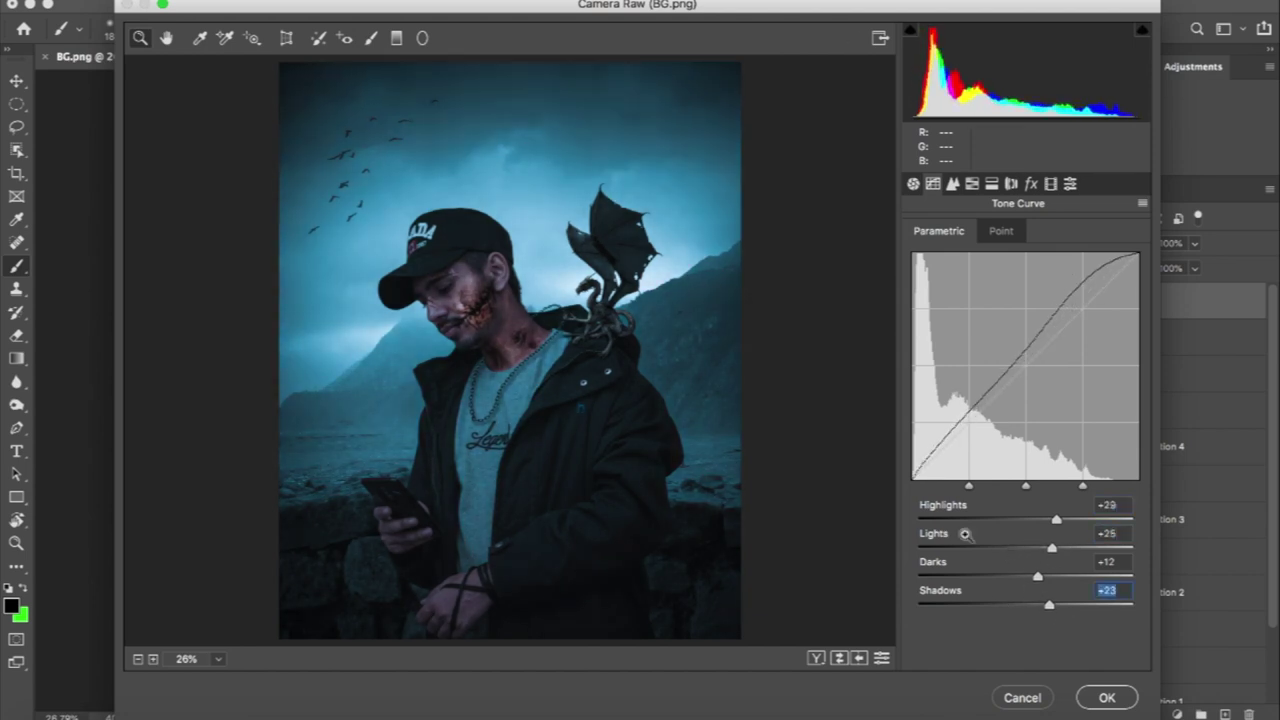
{"action": "left_click", "coordinate": [837, 662]}
{"action": "left_click", "coordinate": [837, 662]}
Add split toning with tinted highlights and blue shadows.
{"action": "left_click", "coordinate": [976, 186]}
{"action": "left_click", "coordinate": [1031, 184]}
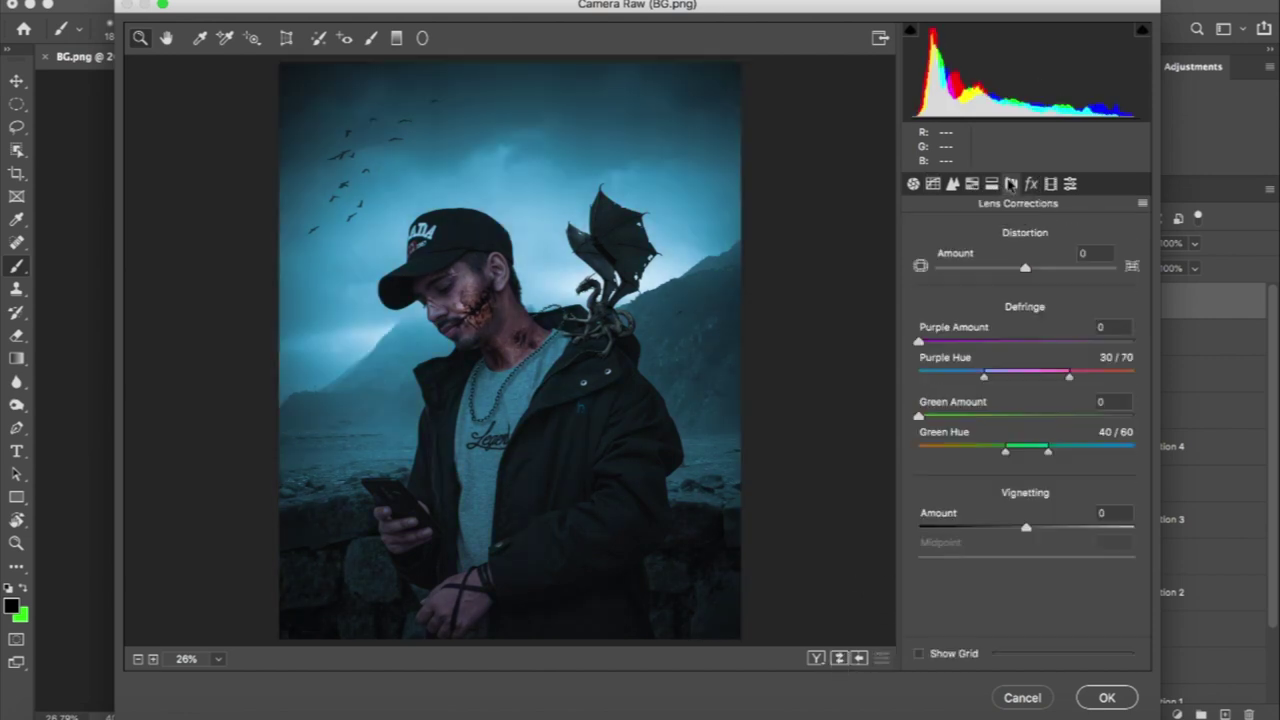
{"action": "left_click", "coordinate": [991, 184]}
{"action": "mouse_move", "coordinate": [919, 288]}
{"action": "left_mouse_down"}
{"action": "mouse_move", "coordinate": [944, 288]}
{"action": "mouse_move", "coordinate": [925, 260]}
{"action": "mouse_move", "coordinate": [992, 260]}
{"action": "mouse_move", "coordinate": [971, 258]}
{"action": "mouse_move", "coordinate": [989, 258]}
{"action": "mouse_move", "coordinate": [930, 288]}
{"action": "left_mouse_up"}
{"action": "mouse_move", "coordinate": [919, 428]}
{"action": "left_mouse_down"}
{"action": "mouse_move", "coordinate": [950, 428]}
{"action": "mouse_move", "coordinate": [984, 398]}
{"action": "mouse_move", "coordinate": [1097, 404]}
{"action": "mouse_move", "coordinate": [912, 435]}
{"action": "left_mouse_up"}
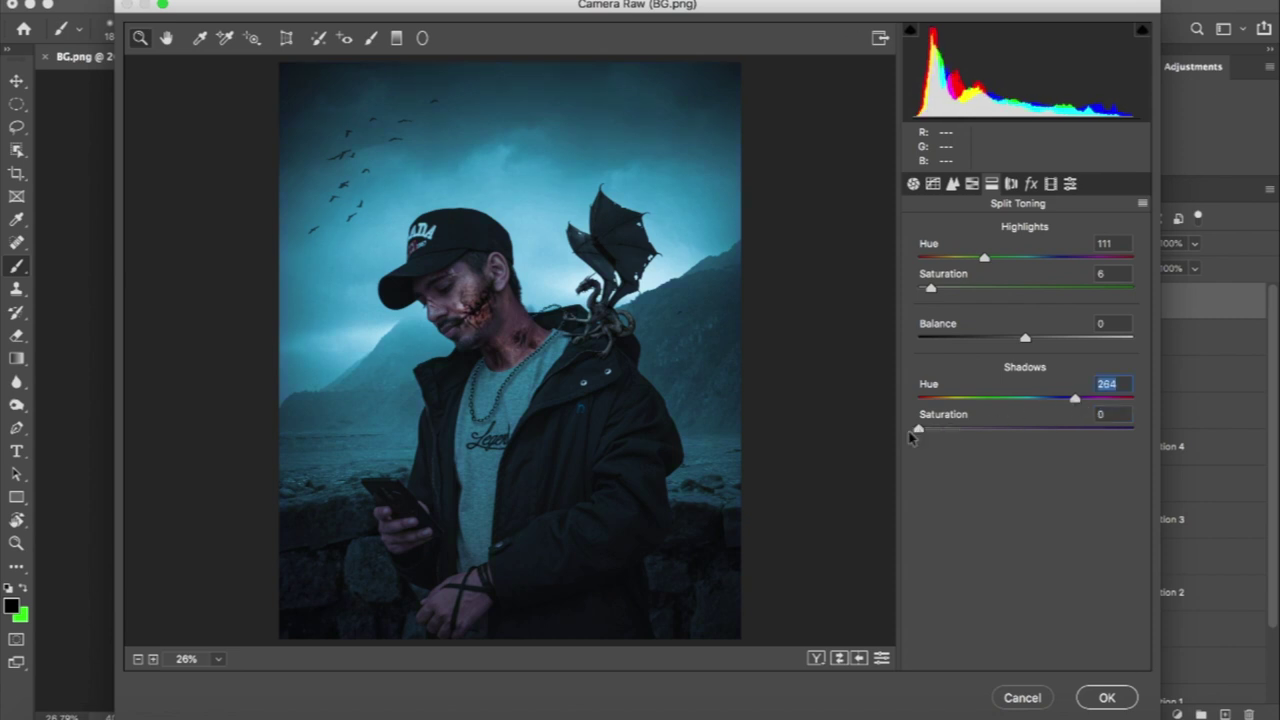
{"action": "left_click", "coordinate": [928, 430]}
{"action": "type", "text": "1"}
Add a Highlight Priority post-crop vignette with Amount -17 and Highlights 96.
{"action": "left_click", "coordinate": [1031, 185]}
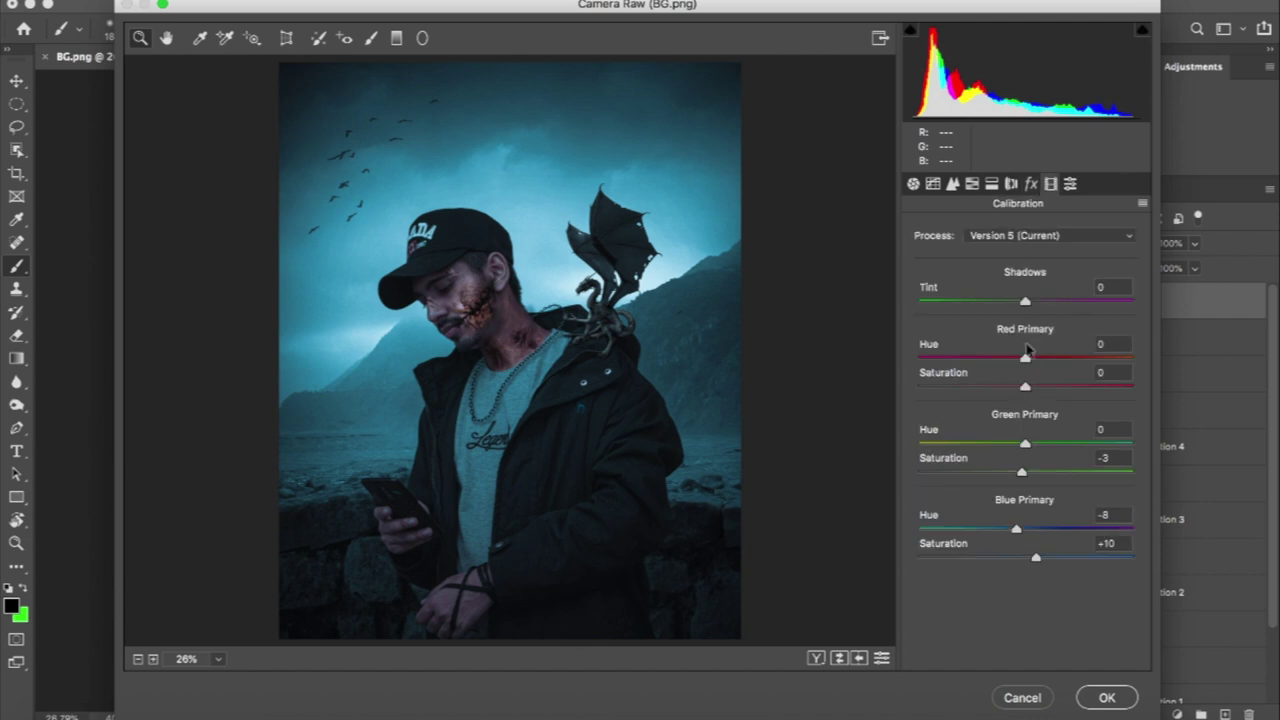
{"action": "left_click", "coordinate": [1031, 185]}
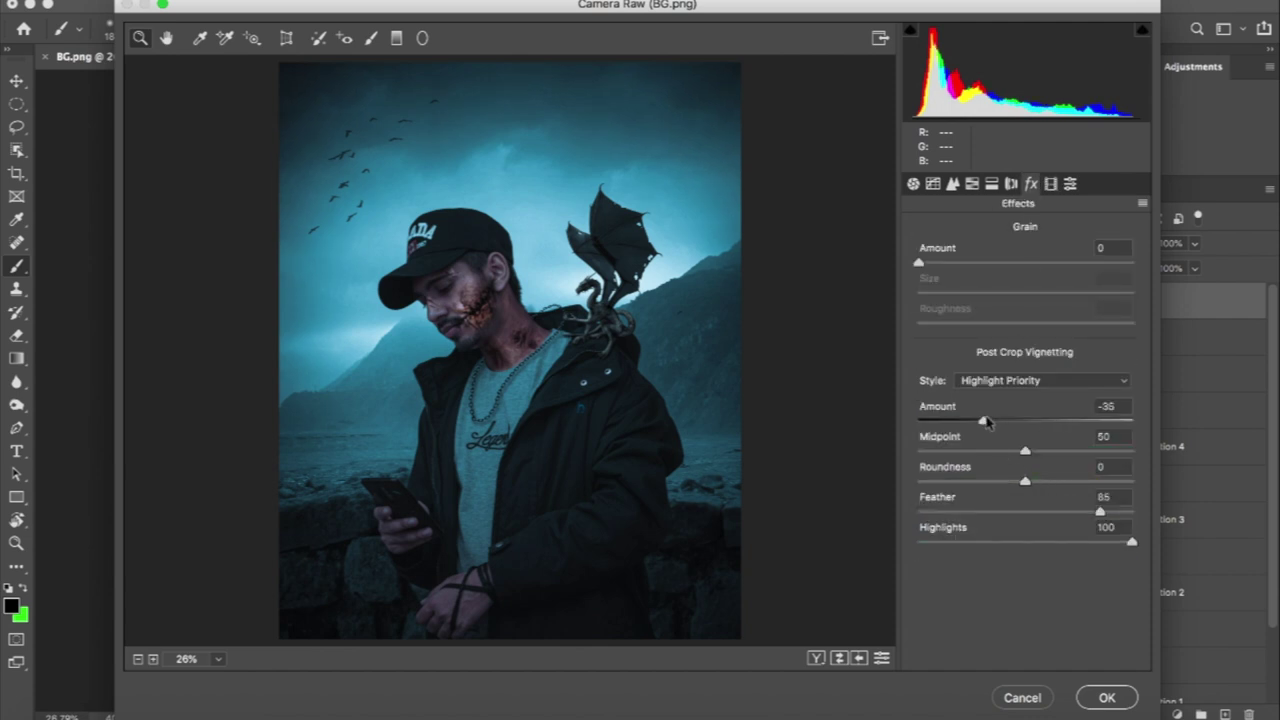
{"action": "left_click_drag", "start_coordinate": [985, 421], "coordinate": [962, 421]}
{"action": "mouse_move", "coordinate": [1025, 451]}
{"action": "left_mouse_down"}
{"action": "mouse_move", "coordinate": [1067, 451]}
{"action": "mouse_move", "coordinate": [907, 490]}
{"action": "mouse_move", "coordinate": [1007, 481]}
{"action": "left_mouse_up"}
{"action": "mouse_move", "coordinate": [1131, 541]}
{"action": "left_mouse_down"}
{"action": "mouse_move", "coordinate": [893, 555]}
{"action": "mouse_move", "coordinate": [1123, 541]}
{"action": "left_mouse_up"}
{"action": "left_click_drag", "start_coordinate": [962, 421], "coordinate": [1007, 421]}
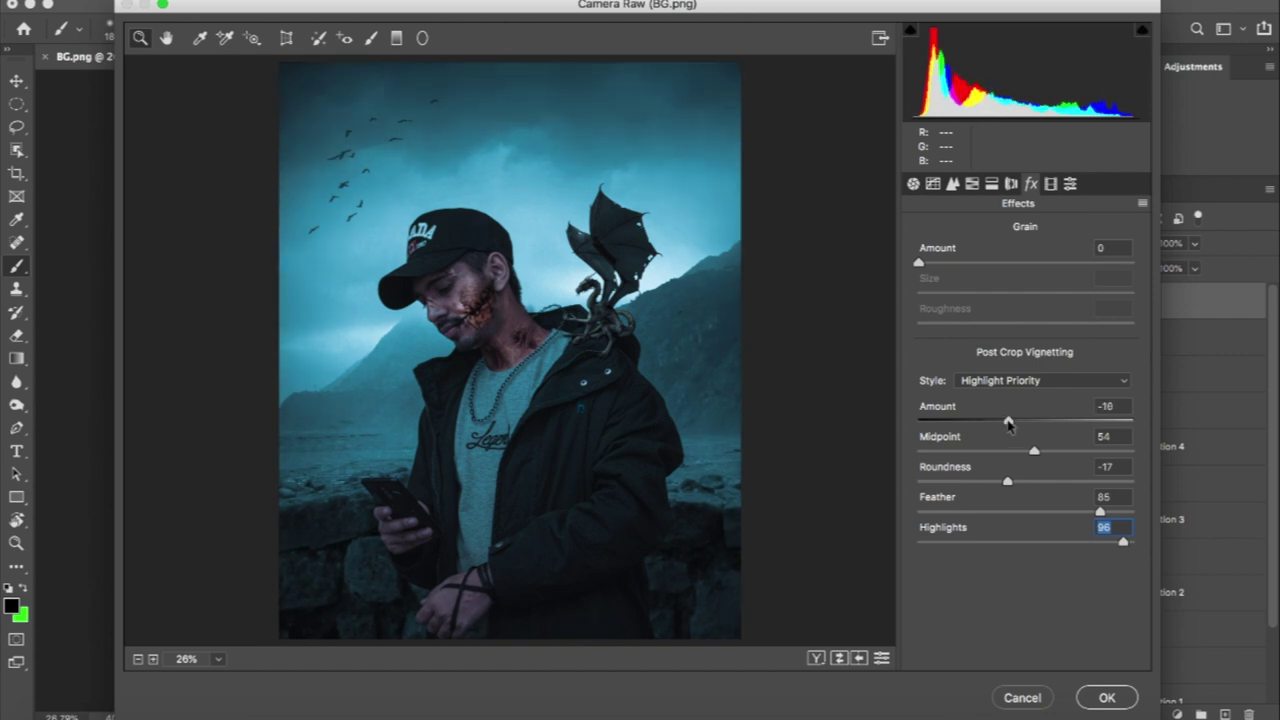
{"action": "left_click", "coordinate": [838, 657]}
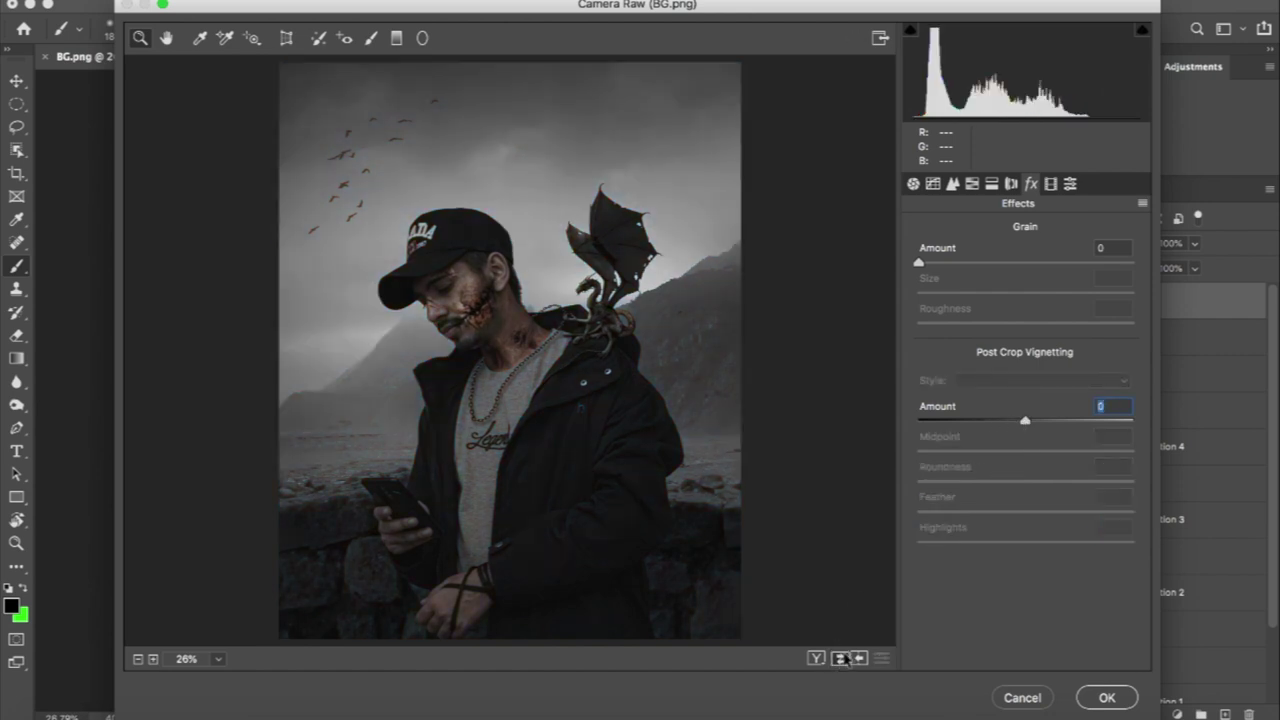
{"action": "left_click", "coordinate": [913, 184]}
Lower Tint to -3, check the face up close, and commit the Camera Raw grade.
{"action": "mouse_move", "coordinate": [1030, 367]}
{"action": "left_mouse_down"}
{"action": "mouse_move", "coordinate": [1014, 368]}
{"action": "mouse_move", "coordinate": [1030, 374]}
{"action": "left_mouse_up"}
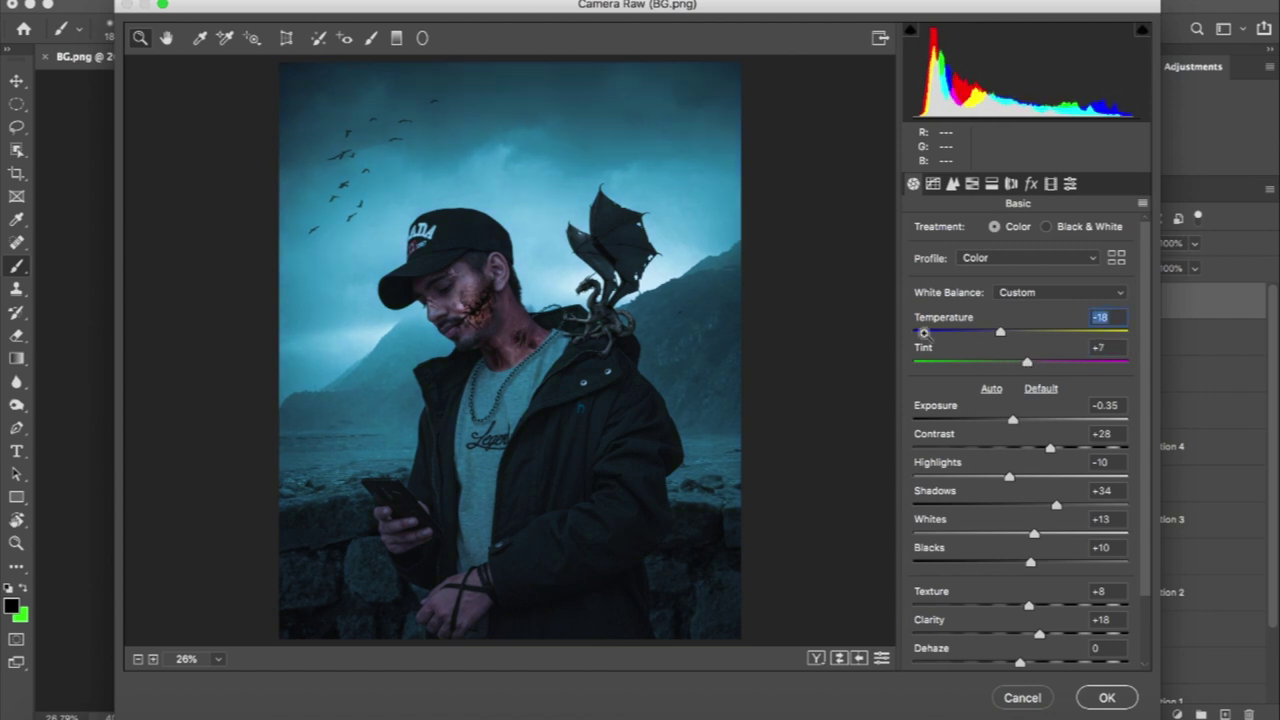
{"action": "left_click_drag", "start_coordinate": [455, 300], "coordinate": [511, 297]}
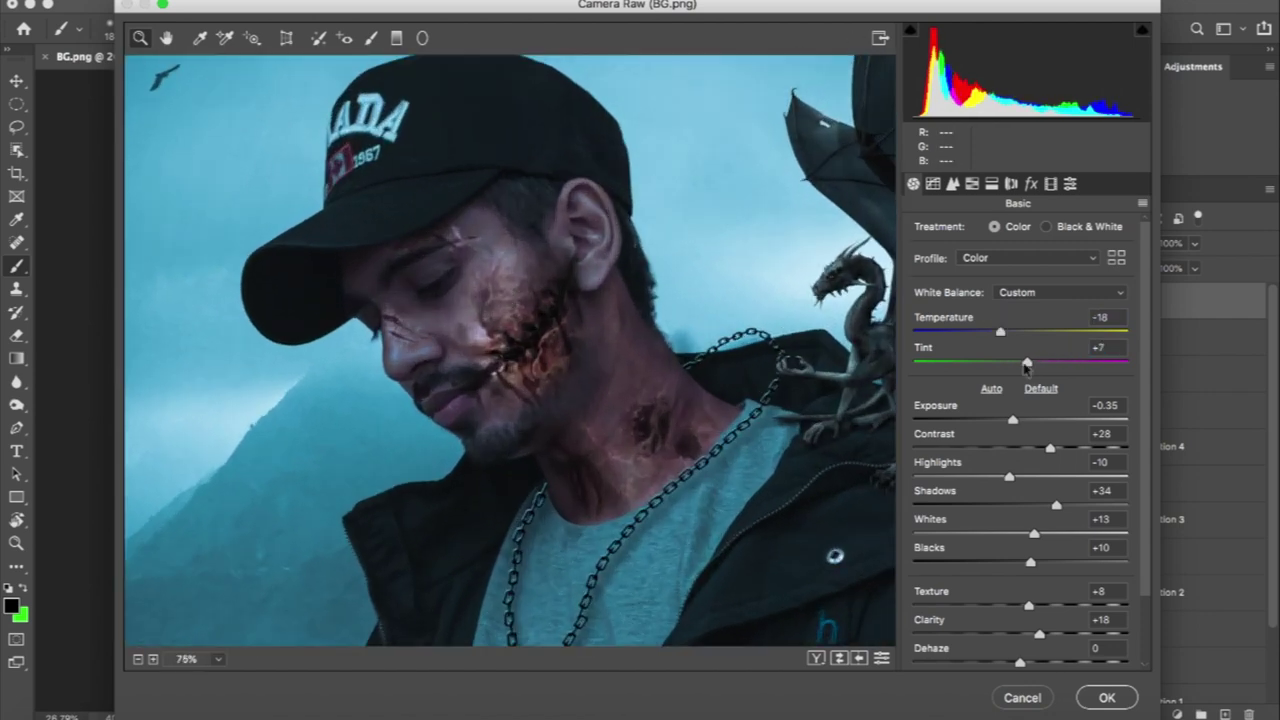
{"action": "left_click_drag", "start_coordinate": [1027, 364], "coordinate": [1015, 367]}
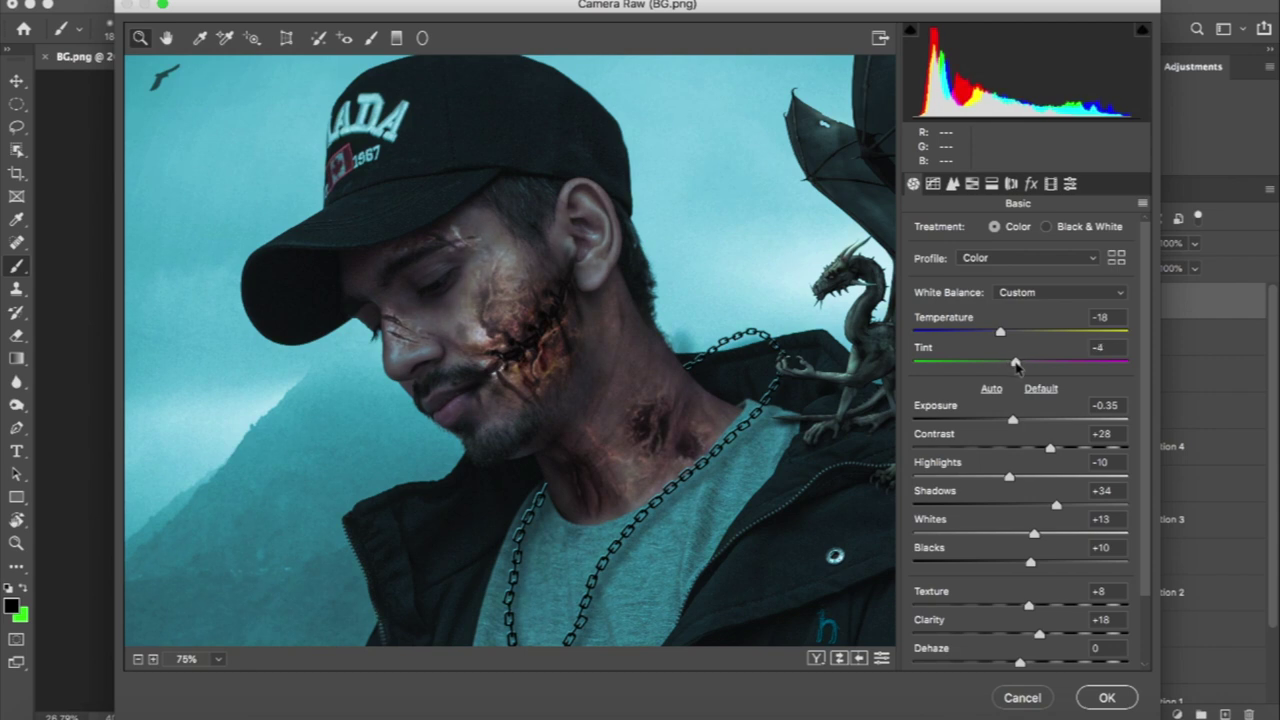
{"action": "mouse_move", "coordinate": [668, 312]}
{"action": "left_mouse_down"}
{"action": "mouse_move", "coordinate": [609, 415]}
{"action": "mouse_move", "coordinate": [660, 420]}
{"action": "left_mouse_up"}
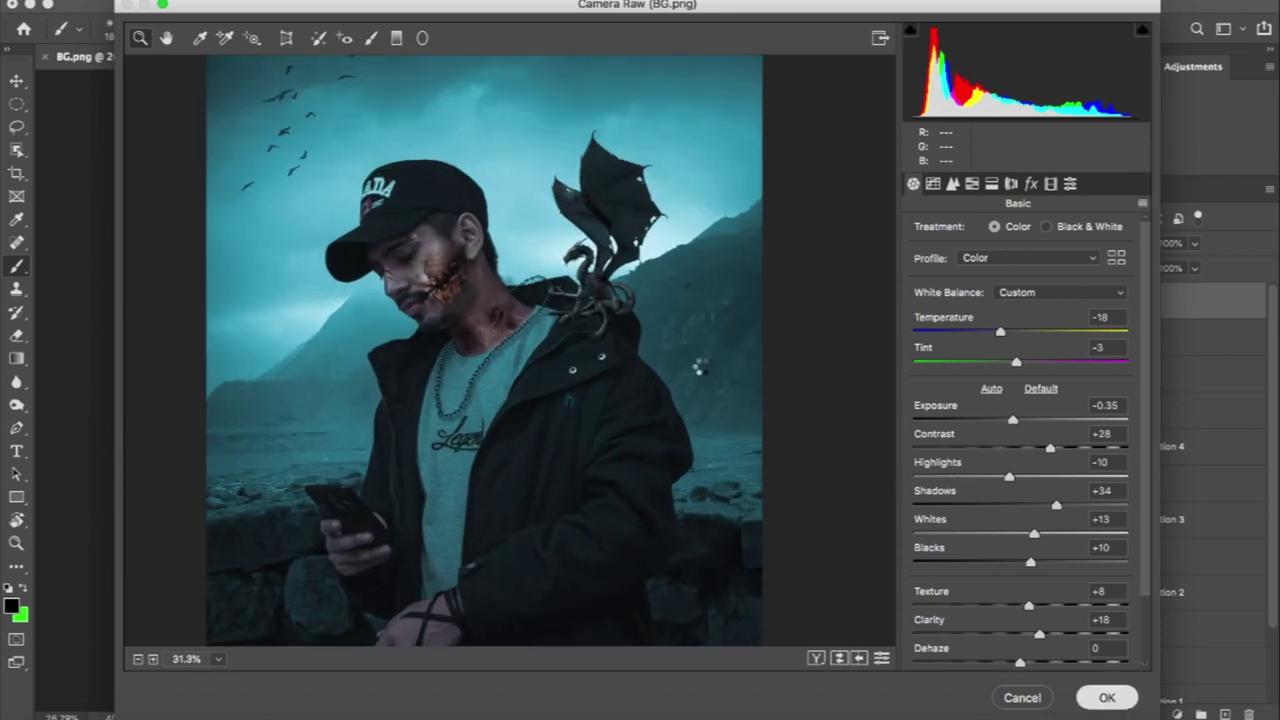
{"action": "key", "text": "Return"}
Add a Brightness/Contrast layer with Brightness 34 and Contrast 12, and compare it on and off.
{"action": "left_click_drag", "start_coordinate": [677, 309], "coordinate": [630, 312]}
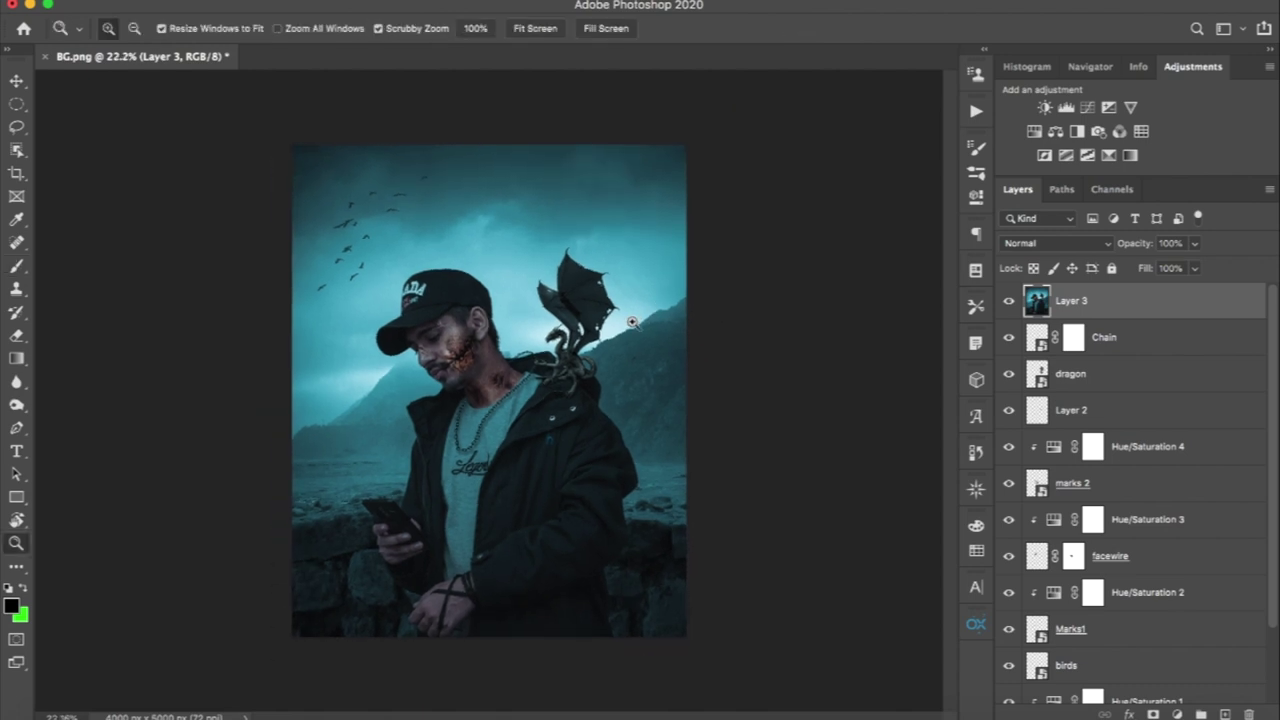
{"action": "left_click", "coordinate": [1044, 108]}
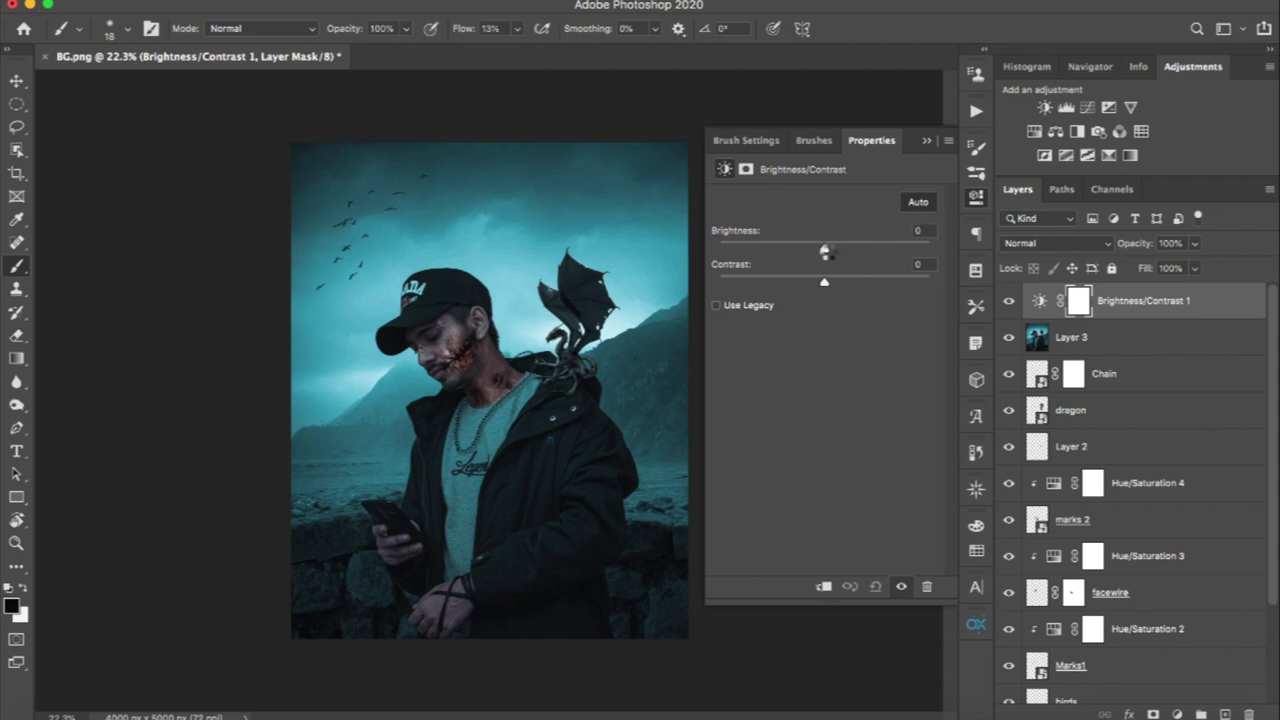
{"action": "left_click", "coordinate": [1009, 305]}
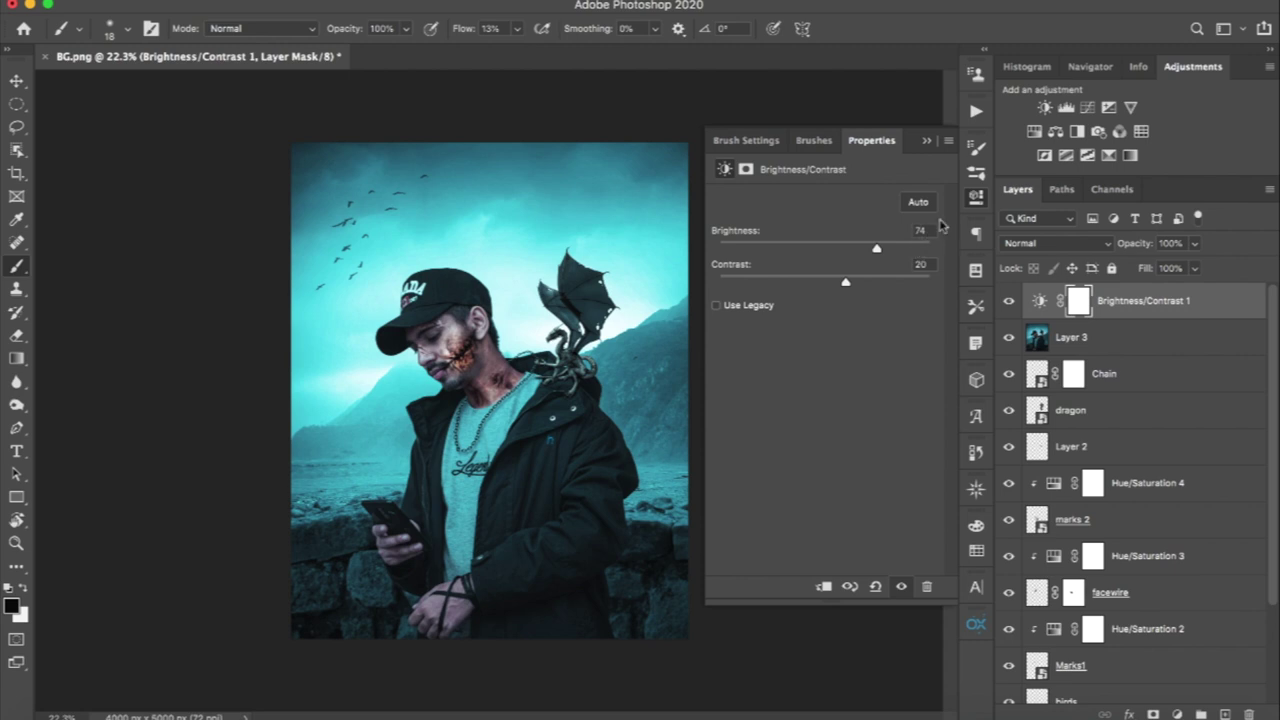
{"action": "mouse_move", "coordinate": [846, 286]}
{"action": "left_mouse_down"}
{"action": "mouse_move", "coordinate": [859, 250]}
{"action": "mouse_move", "coordinate": [851, 261]}
{"action": "left_mouse_up"}
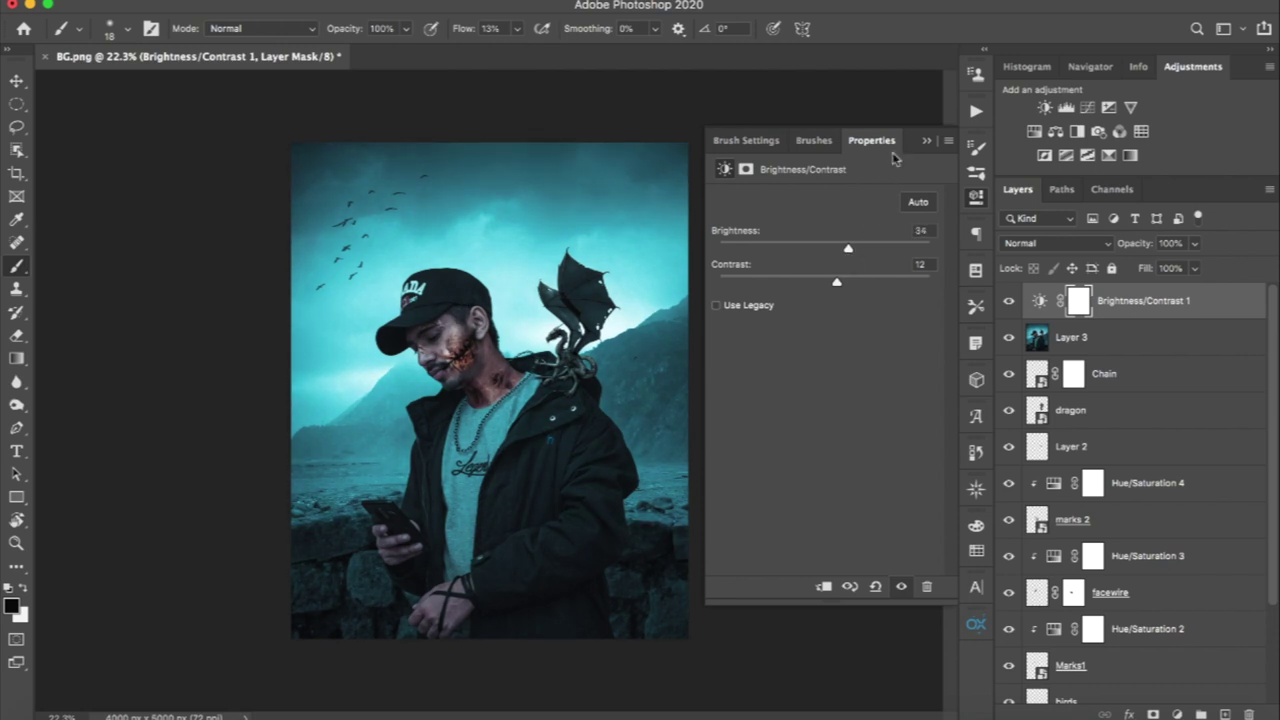
{"action": "left_click", "coordinate": [921, 141]}
{"action": "left_click", "coordinate": [1010, 304]}
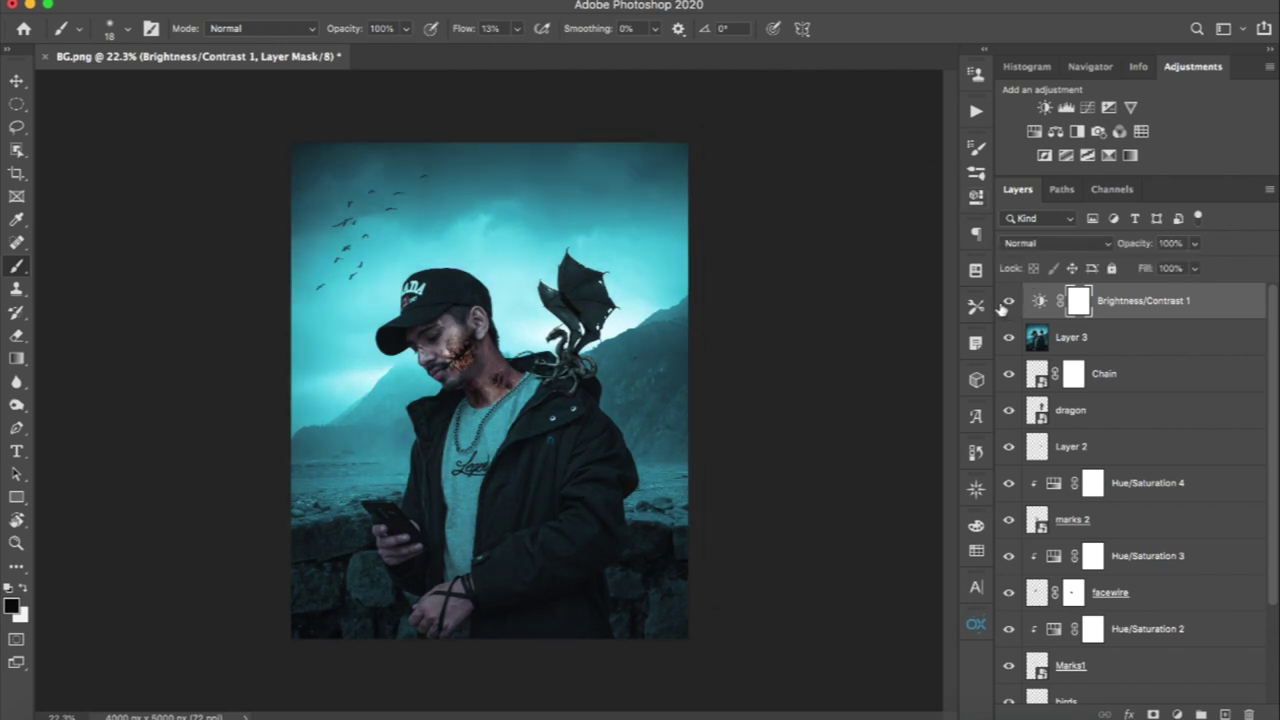
Split the Underlying Layer black Blend If slider of Brightness/Contrast 1 at 0/73.
{"action": "double_click", "coordinate": [1203, 310]}
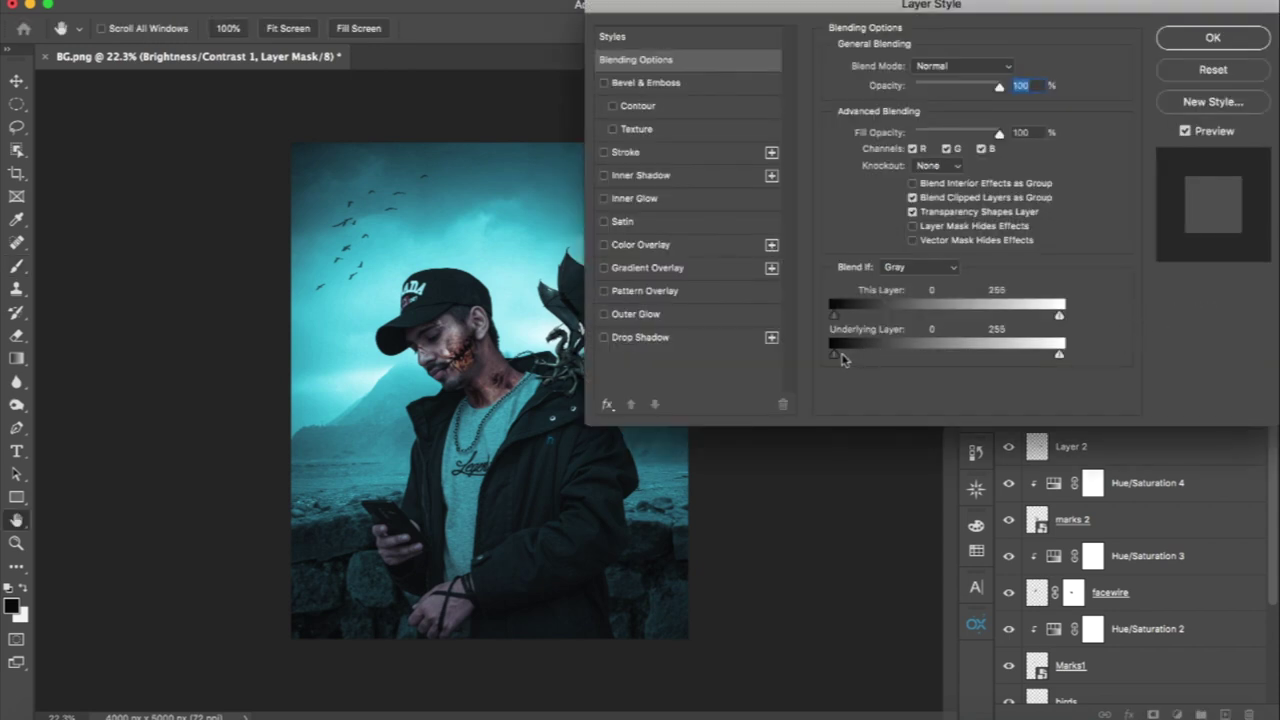
{"action": "mouse_move", "coordinate": [834, 355]}
{"action": "left_mouse_down"}
{"action": "mouse_move", "coordinate": [976, 359]}
{"action": "mouse_move", "coordinate": [872, 375]}
{"action": "mouse_move", "coordinate": [910, 373]}
{"action": "mouse_move", "coordinate": [899, 376]}
{"action": "left_mouse_up"}
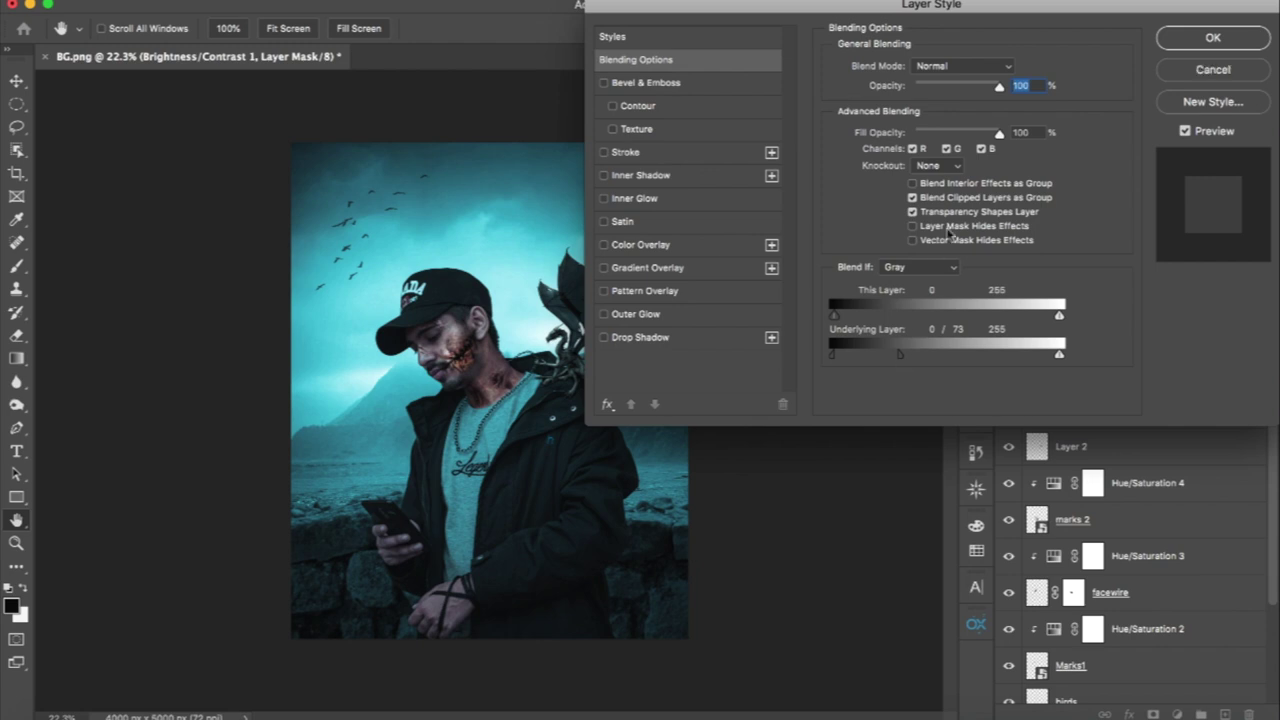
{"action": "left_click", "coordinate": [1207, 40]}
{"action": "key", "text": "z"}
{"action": "left_click_drag", "start_coordinate": [600, 367], "coordinate": [602, 472]}
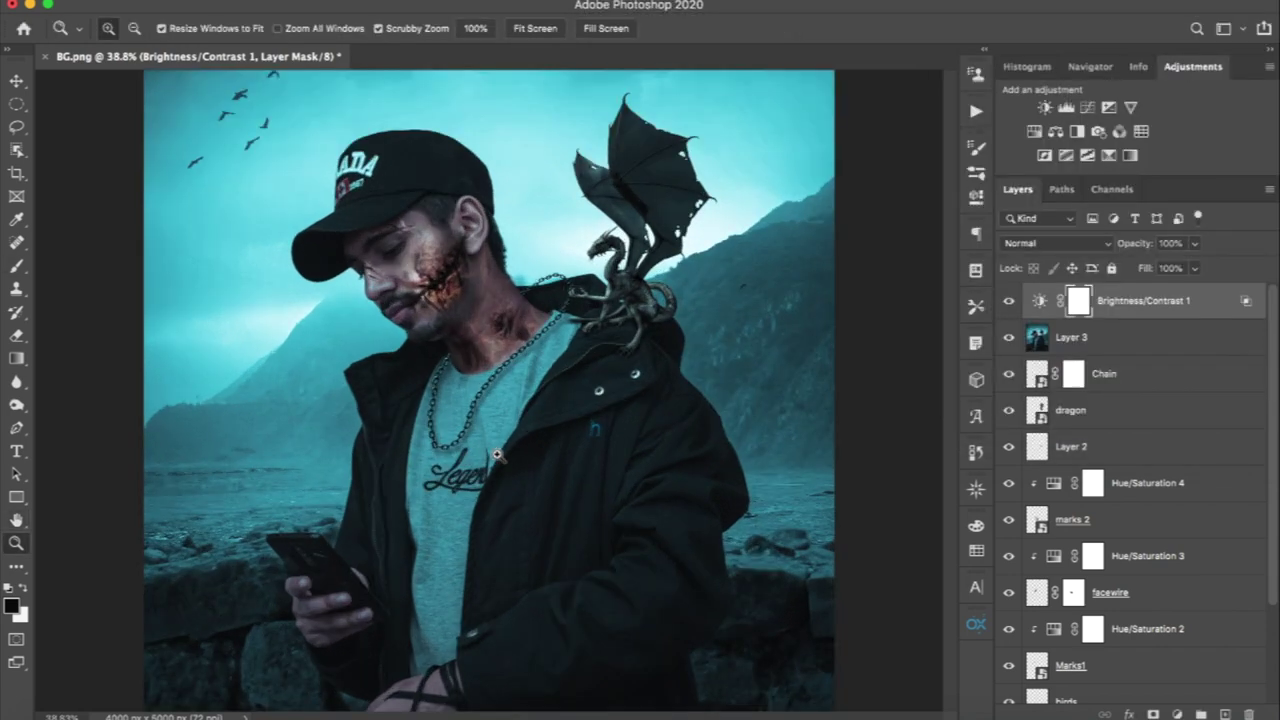
{"action": "left_click_drag", "start_coordinate": [533, 489], "coordinate": [565, 504]}
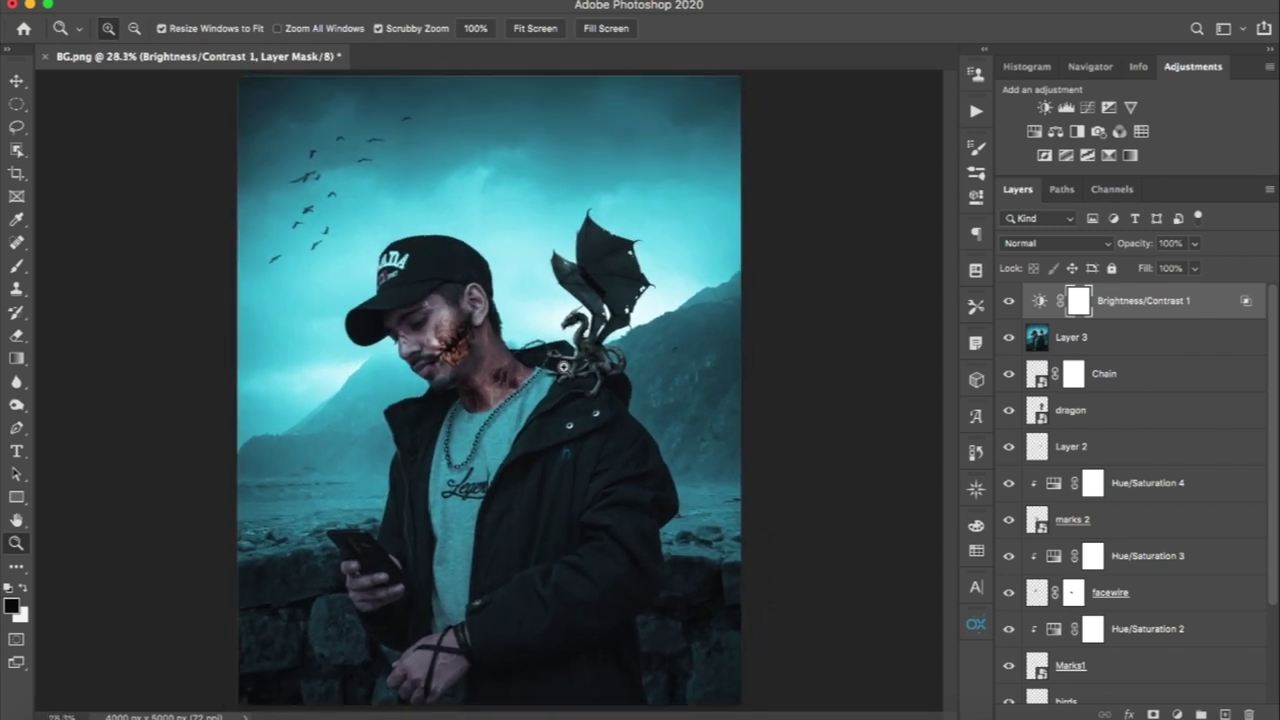
{"action": "left_click_drag", "start_coordinate": [565, 504], "coordinate": [544, 422]}
{"action": "key", "text": "b"}
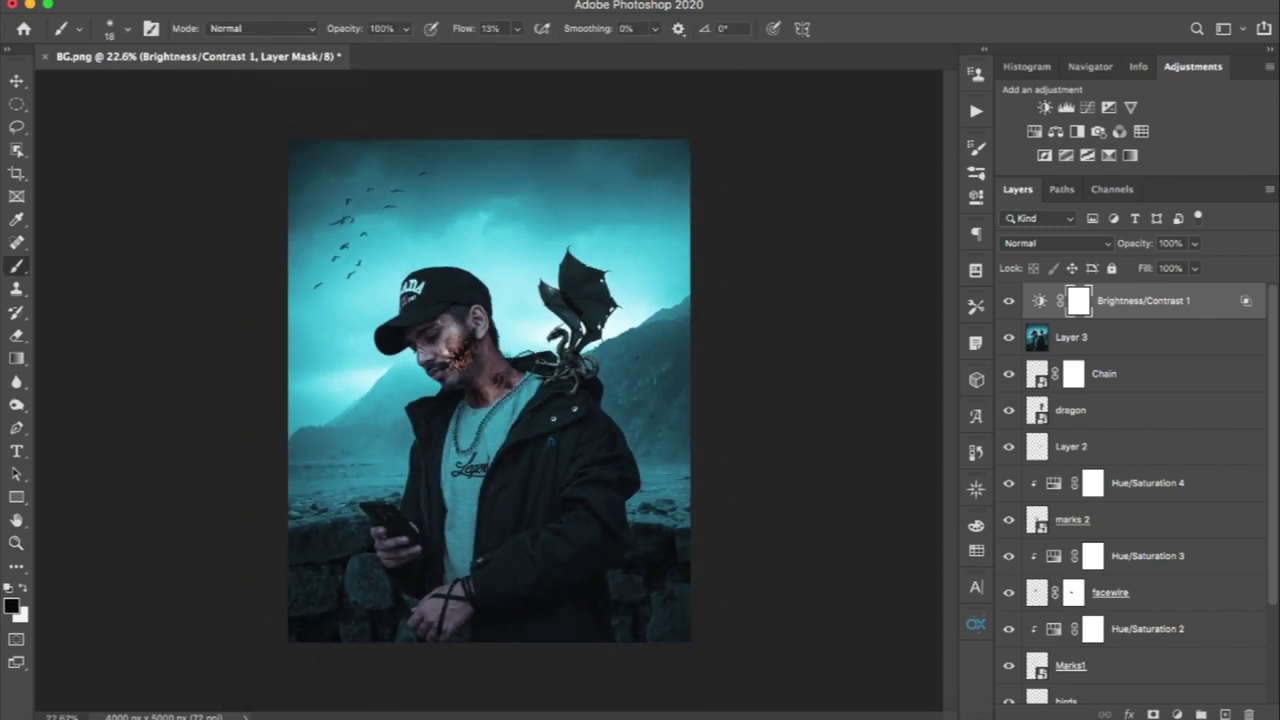